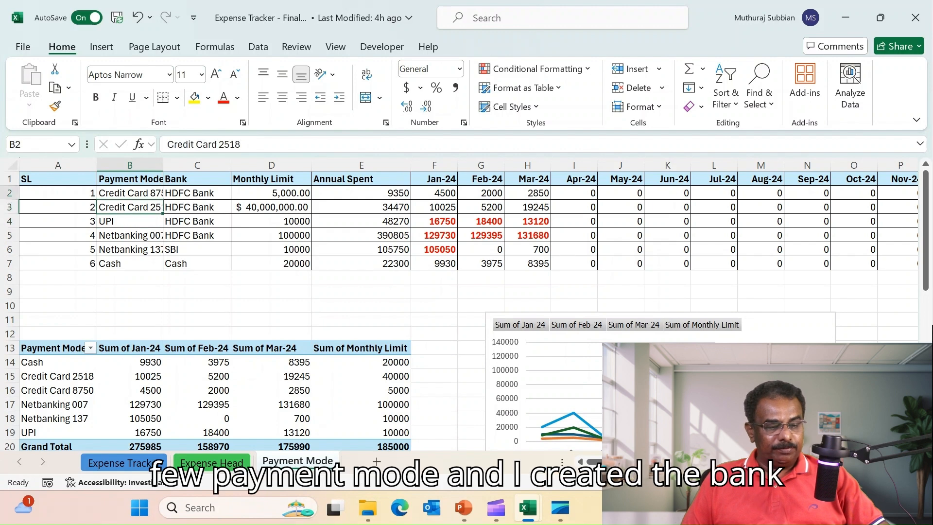
Inspect the Jan-24 total formula for the first payment mode on the Payment Mode sheet
{"action": "key", "text": "Right"}
{"action": "key", "text": "Right"}
{"action": "key", "text": "Right"}
{"action": "key", "text": "Right"}
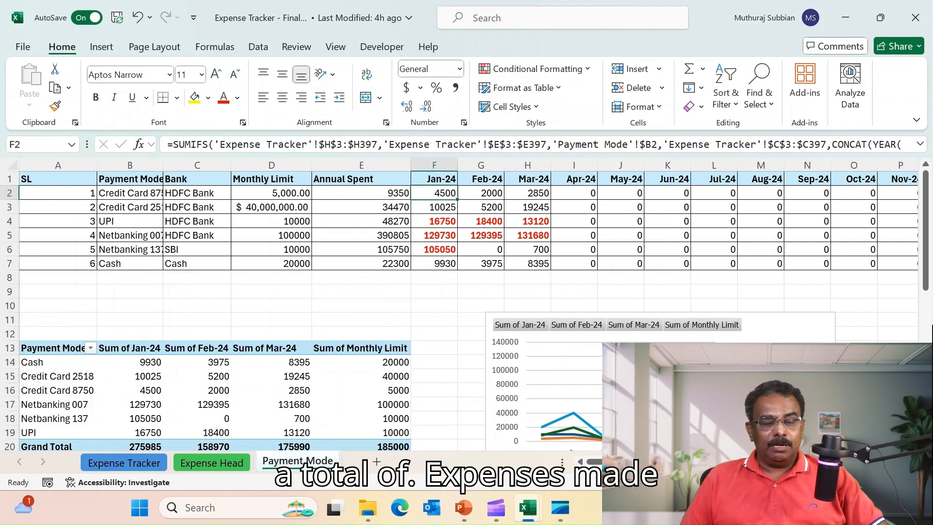
On the Expense Tracker sheet, start a new record in row 81 with serial number 80 and today's date
{"action": "left_click", "coordinate": [124, 462]}
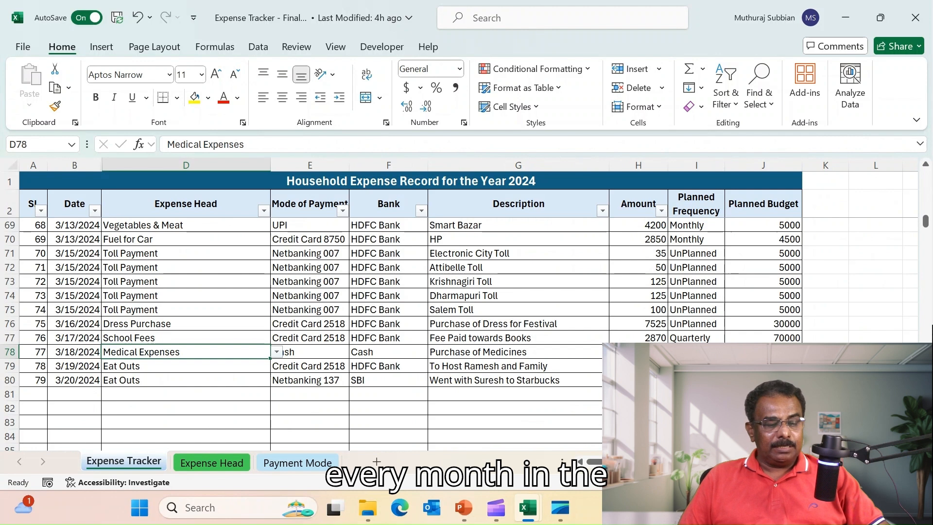
{"action": "scroll", "coordinate": [311, 302], "scroll_direction": "down", "scroll_amount": 2}
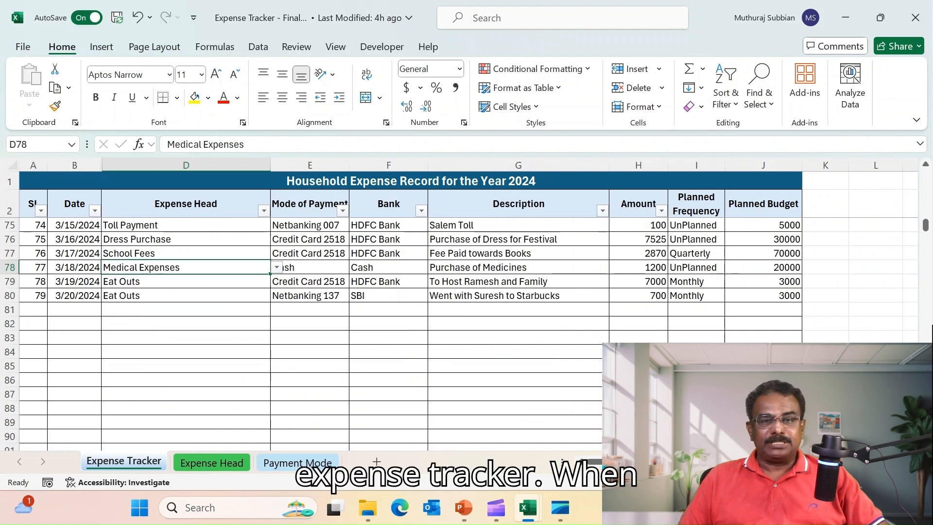
{"action": "left_click", "coordinate": [33, 309]}
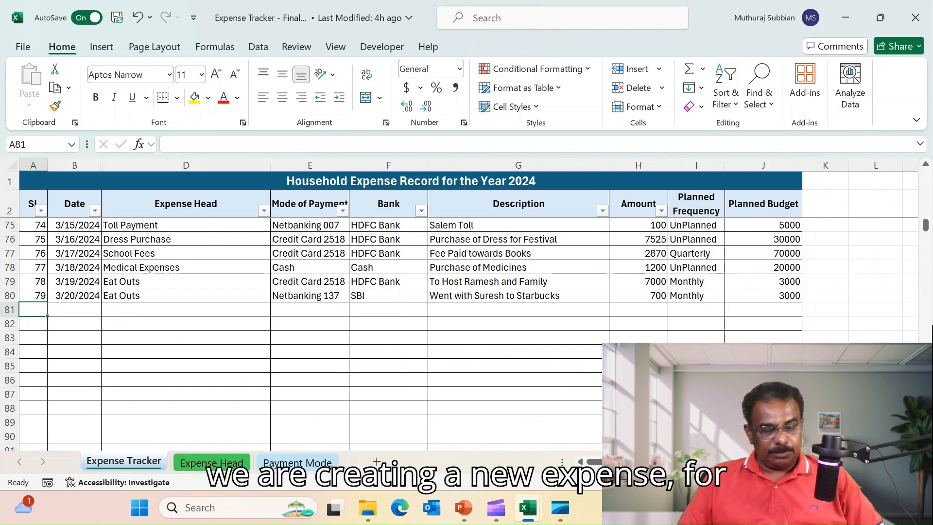
{"action": "type", "text": "80"}
{"action": "key", "text": "Tab"}
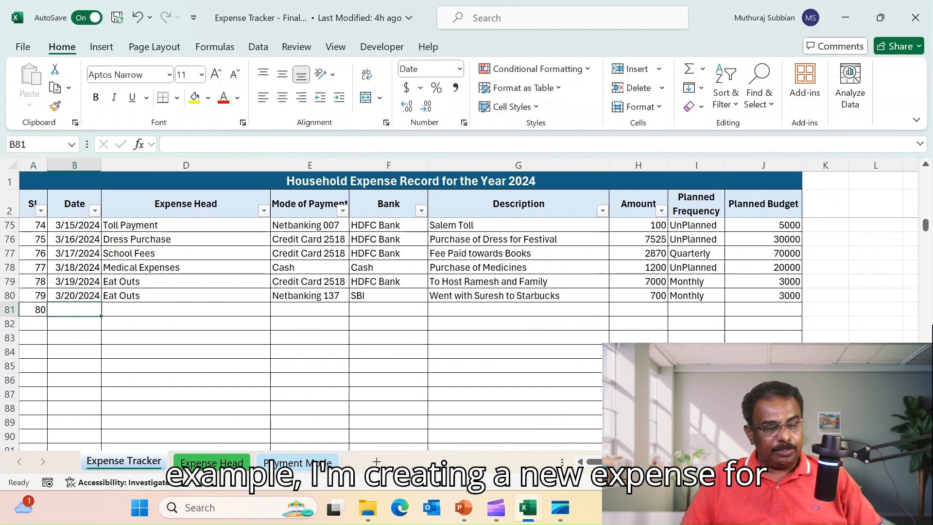
{"action": "key", "text": "ctrl+semicolon"}
{"action": "key", "text": "Tab"}
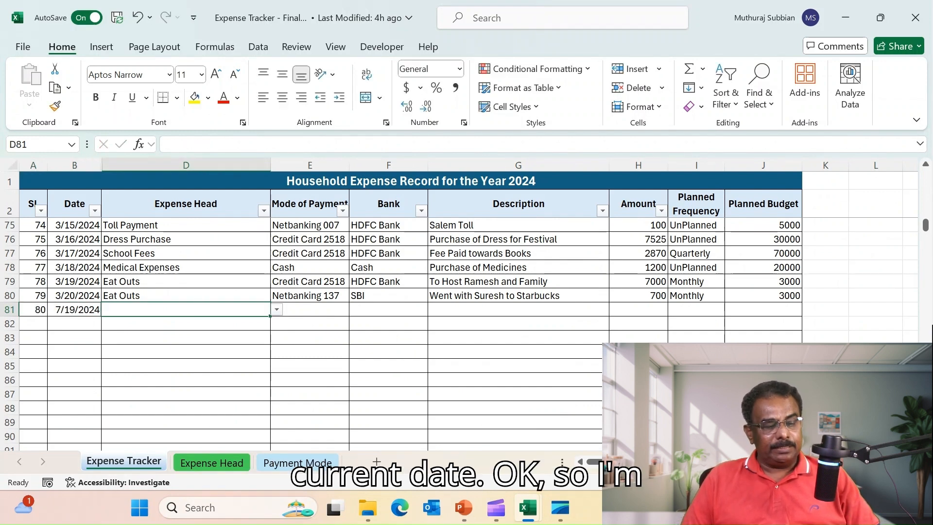
Set the expense head of the row 81 record to Water Bill Payment
{"action": "key", "text": "alt+Down"}
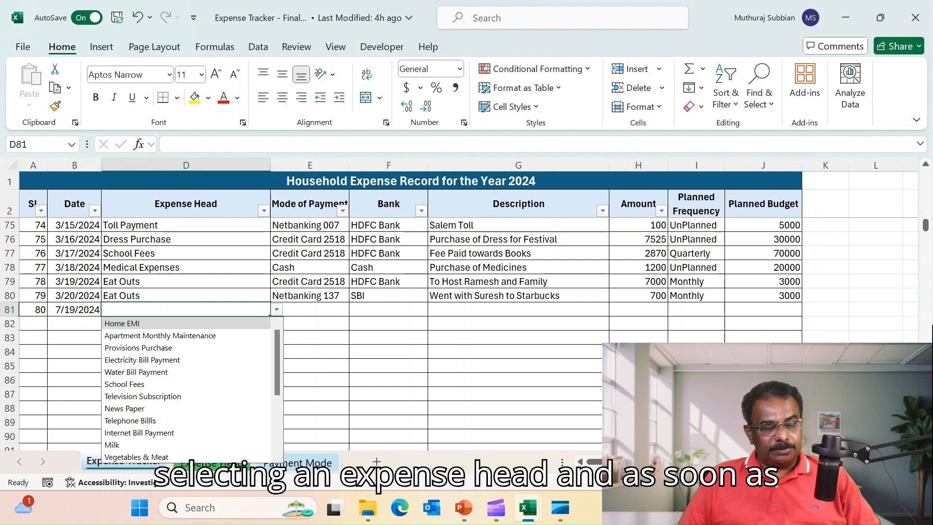
{"action": "key", "text": "Down"}
{"action": "key", "text": "Down"}
{"action": "key", "text": "Down"}
{"action": "key", "text": "Return"}
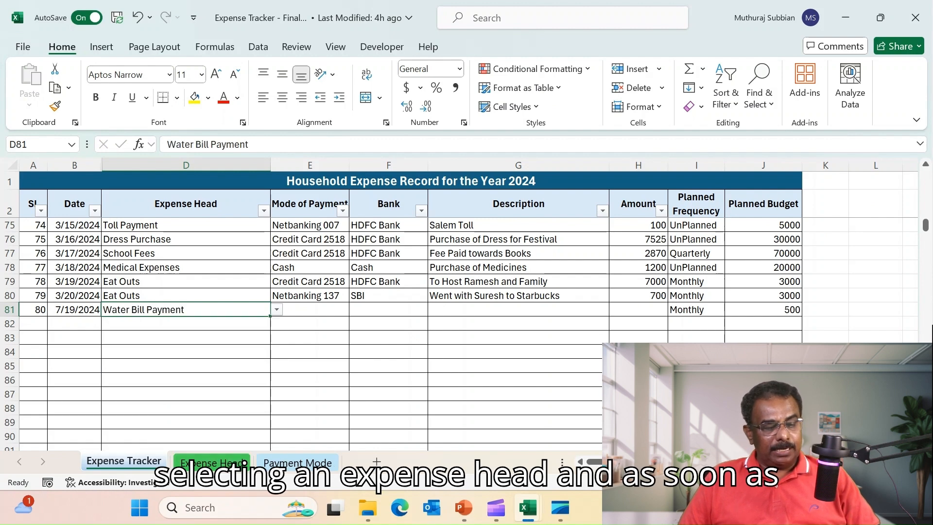
Review the options offered for the Mode of Payment in row 81
{"action": "key", "text": "Tab"}
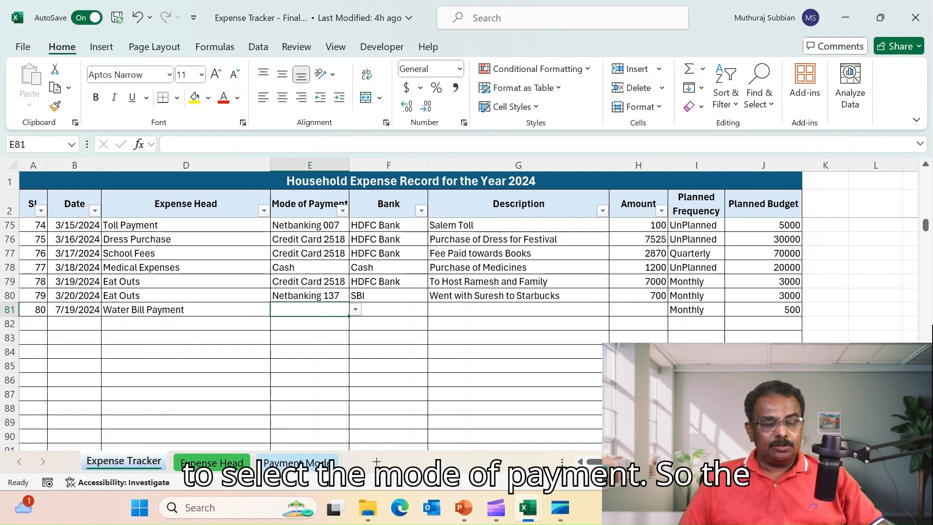
{"action": "key", "text": "alt+Down"}
{"action": "key", "text": "Down"}
{"action": "key", "text": "Down"}
{"action": "key", "text": "Down"}
{"action": "key", "text": "Down"}
{"action": "key", "text": "Down"}
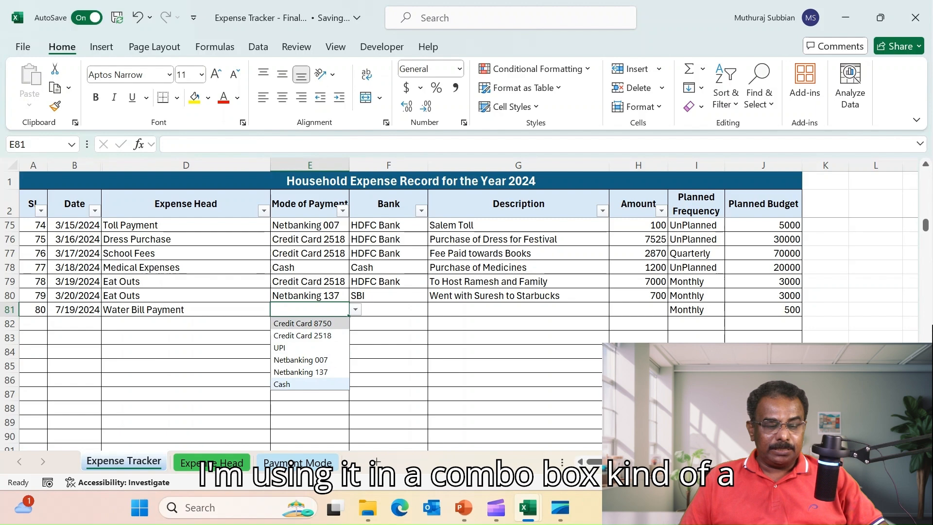
{"action": "key", "text": "Up"}
{"action": "key", "text": "Up"}
{"action": "key", "text": "Up"}
{"action": "key", "text": "Up"}
{"action": "key", "text": "Up"}
{"action": "key", "text": "Down"}
{"action": "key", "text": "Down"}
{"action": "key", "text": "Up"}
{"action": "key", "text": "Up"}
Compare the payment modes defined on the Payment Mode sheet with the choices offered for Mode of Payment in row 81
{"action": "left_click", "coordinate": [309, 464]}
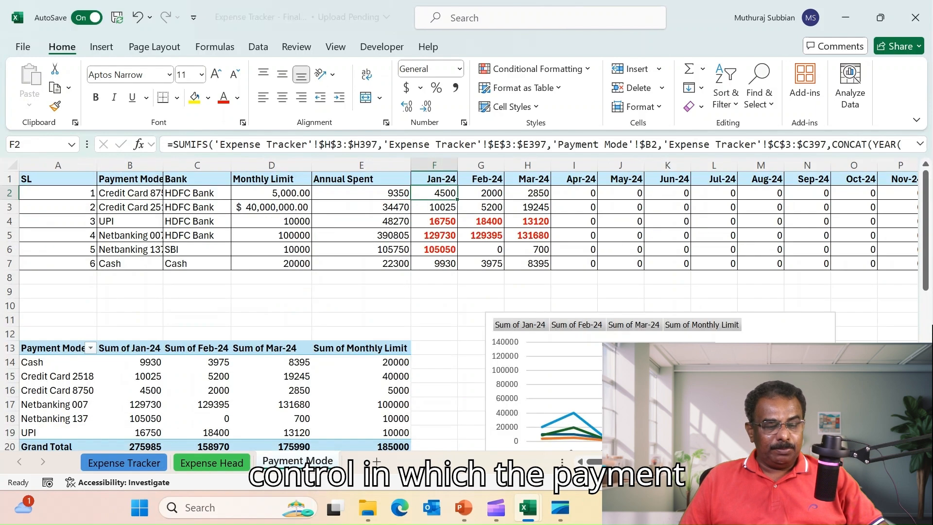
{"action": "left_click", "coordinate": [129, 193]}
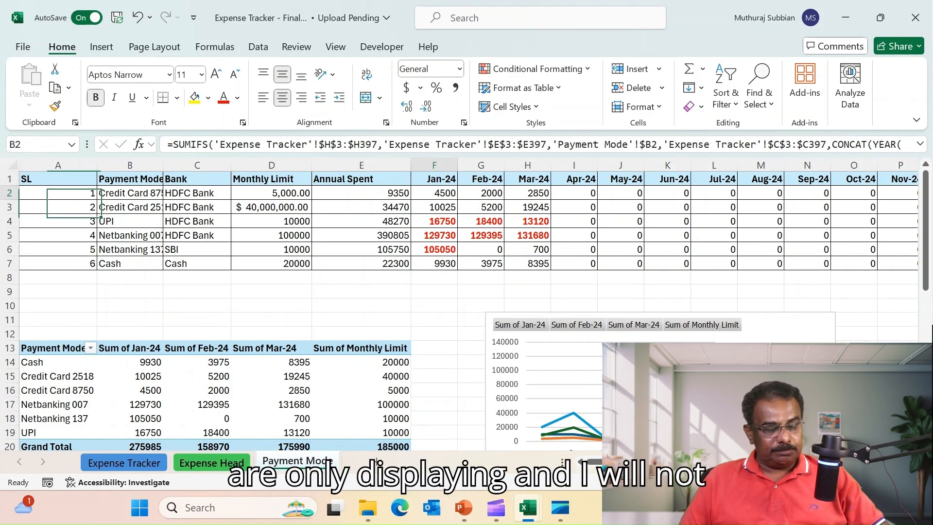
{"action": "key", "text": "ctrl+Page_Up"}
{"action": "key", "text": "ctrl+Page_Up"}
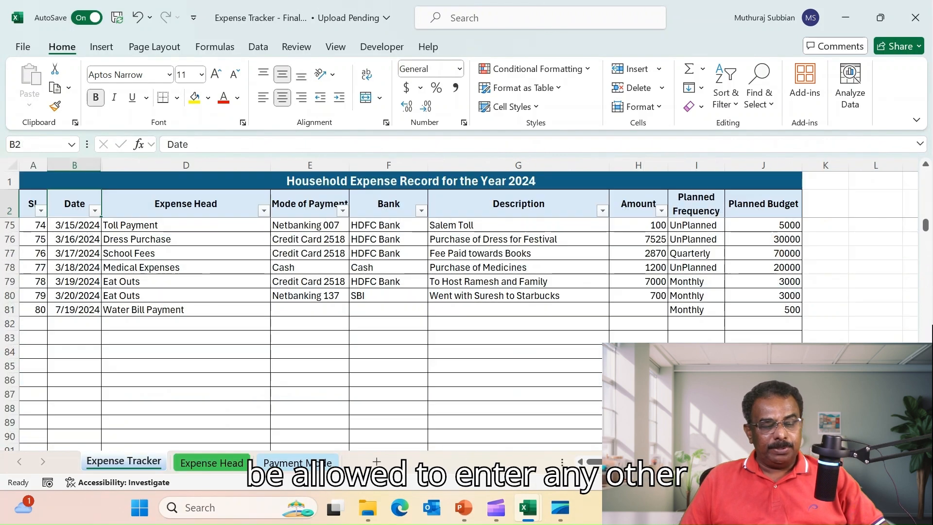
{"action": "left_click", "coordinate": [309, 309]}
{"action": "left_click", "coordinate": [355, 309]}
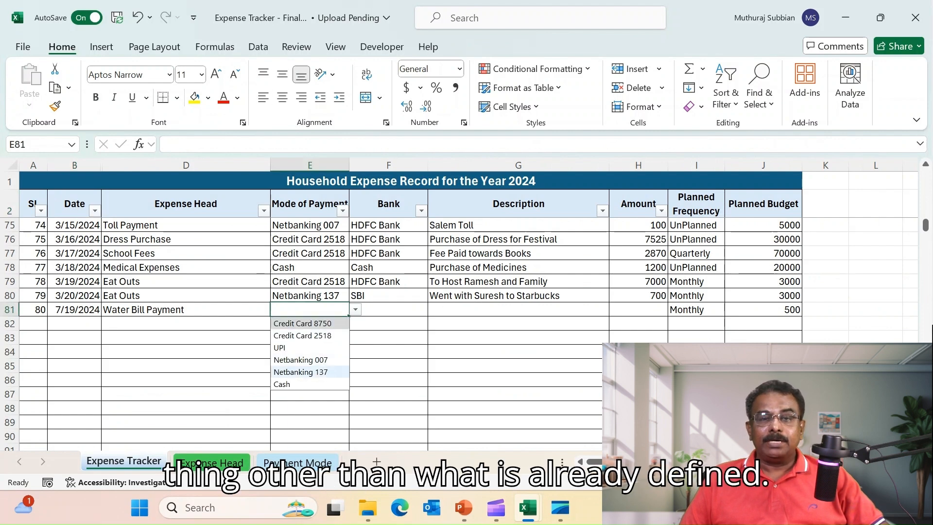
{"action": "key", "text": "Escape"}
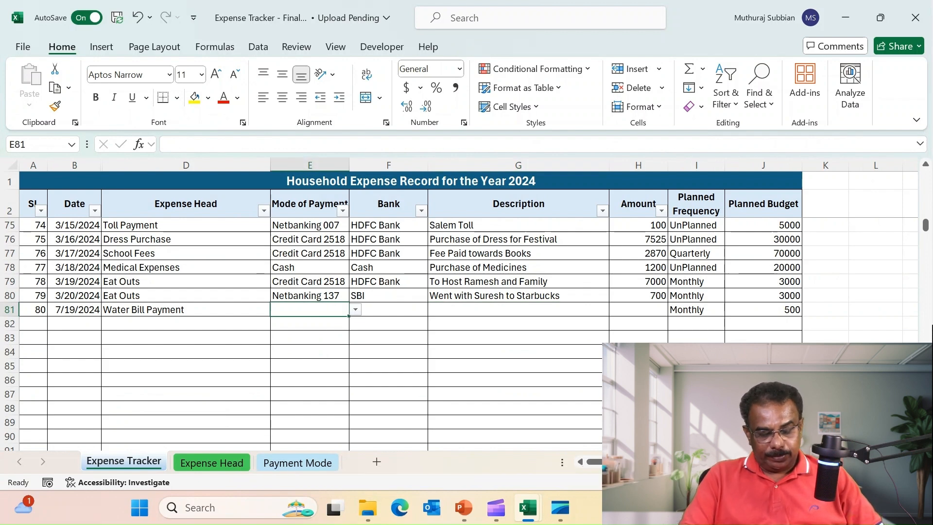
Try to enter the undefined payment mode Bnk in the row 81 record
{"action": "type", "text": "Bn"}
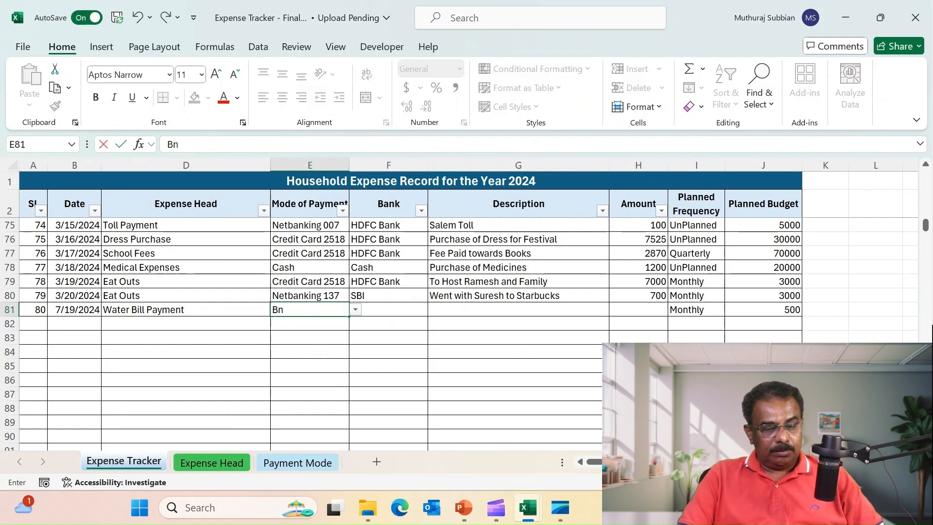
{"action": "type", "text": "k"}
{"action": "key", "text": "Return"}
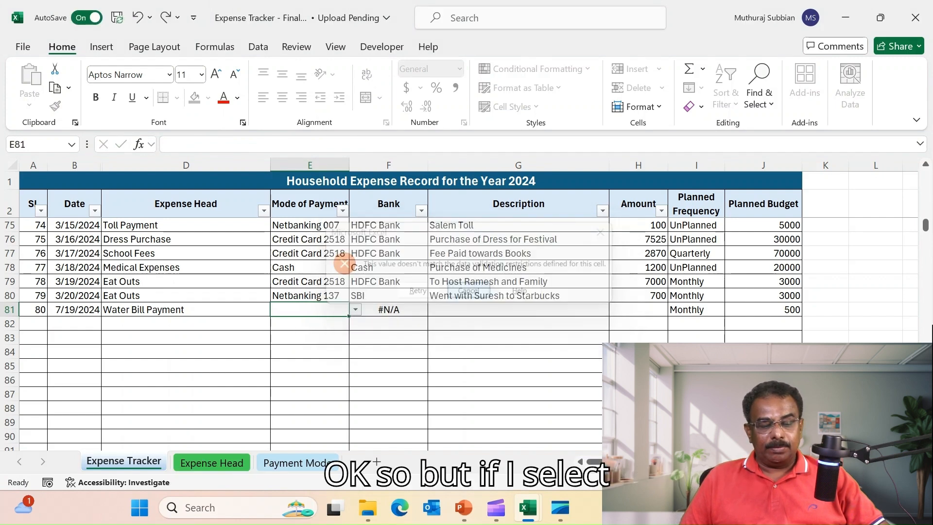
{"action": "key", "text": "Escape"}
Set the Mode of Payment in row 81 to the second credit card offered in the list
{"action": "key", "text": "alt+Down"}
{"action": "key", "text": "Down"}
{"action": "key", "text": "Down"}
{"action": "key", "text": "Down"}
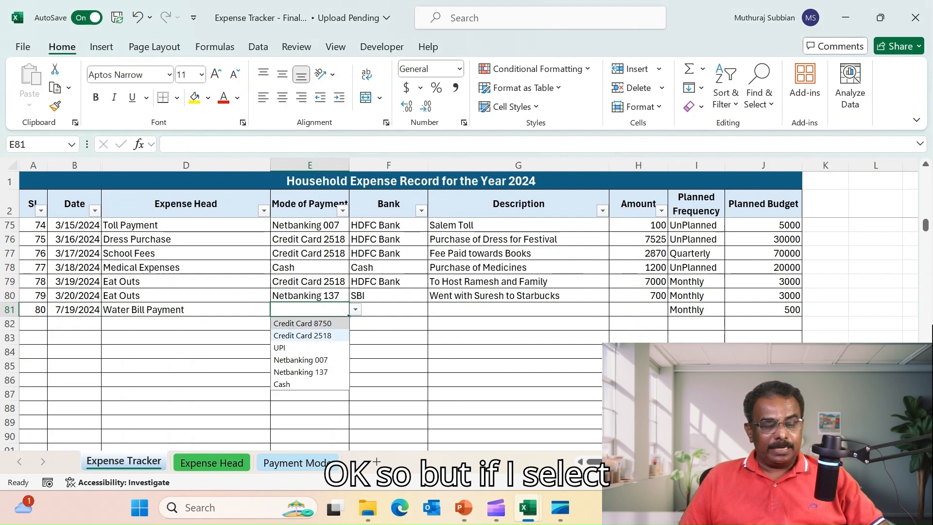
{"action": "key", "text": "Up"}
{"action": "key", "text": "Up"}
{"action": "key", "text": "Down"}
{"action": "key", "text": "Return"}
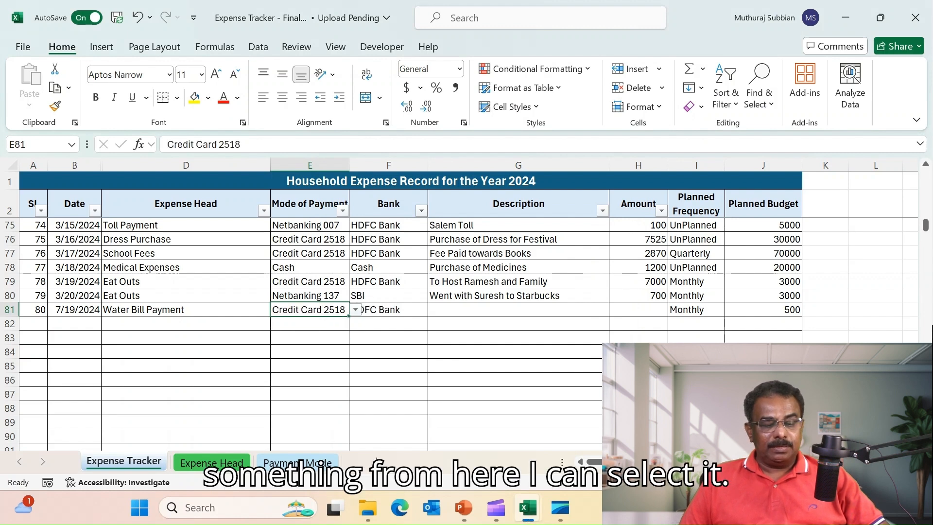
Enter "Sample Date Entered" as the description of the water bill record in row 81
{"action": "left_click", "coordinate": [518, 309]}
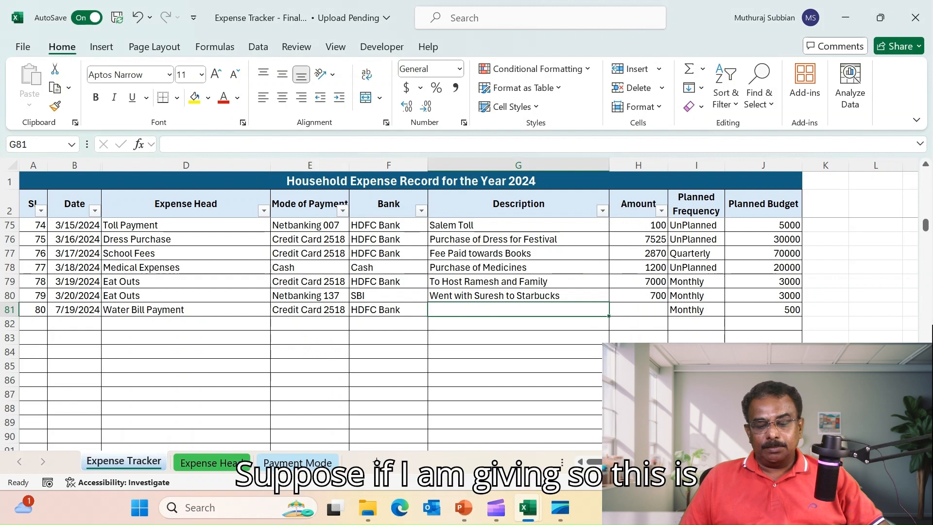
{"action": "left_click", "coordinate": [763, 310]}
{"action": "left_click", "coordinate": [74, 309]}
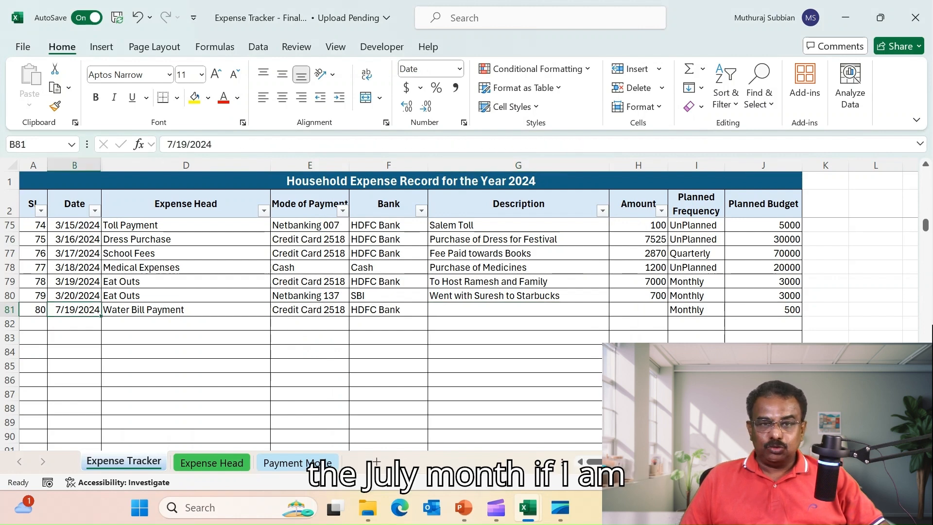
{"action": "left_click", "coordinate": [763, 309]}
{"action": "left_click", "coordinate": [518, 310]}
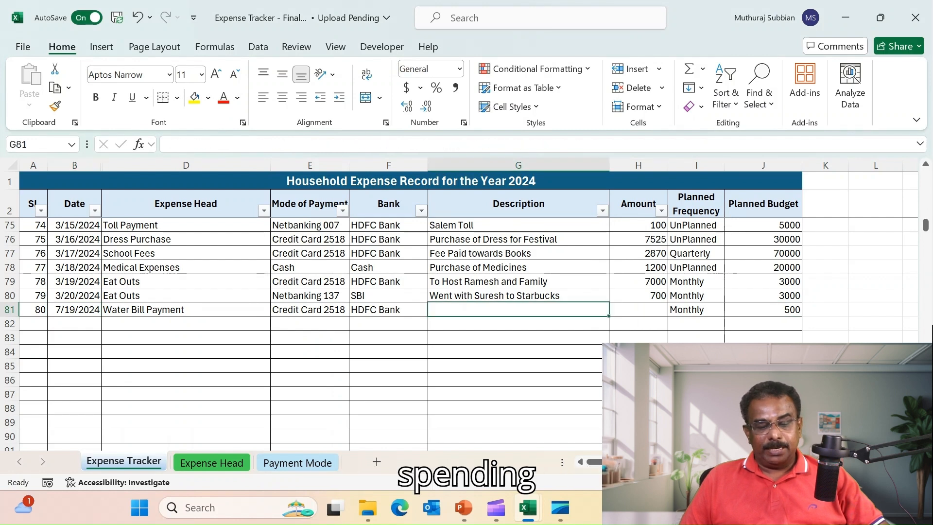
{"action": "type", "text": "Sam"}
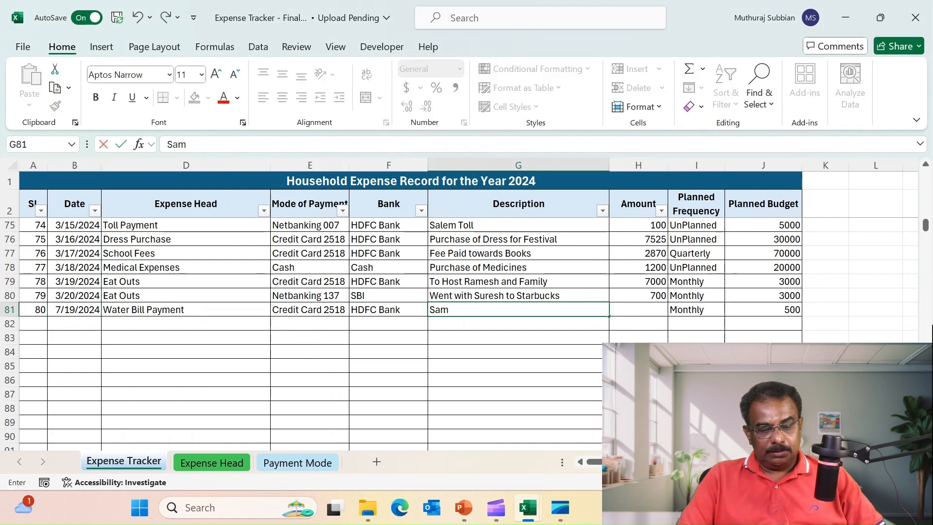
{"action": "type", "text": "ple Date E"}
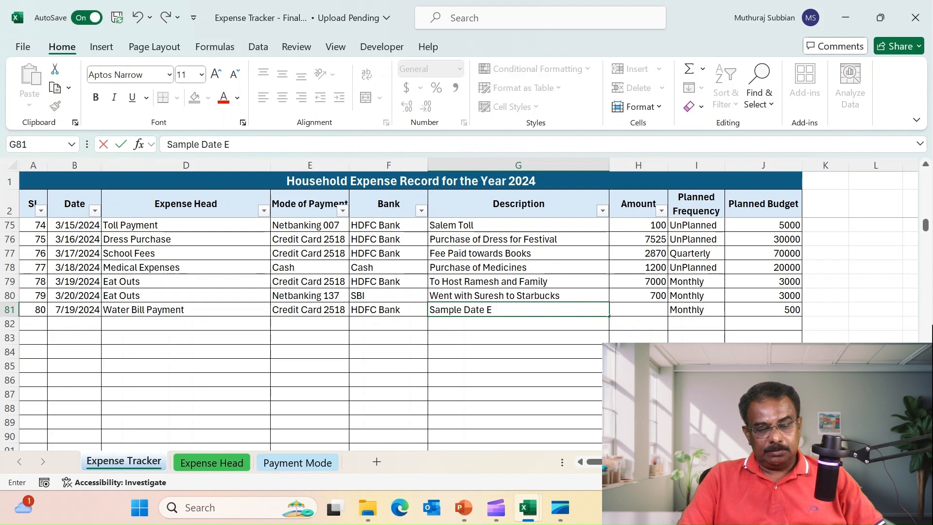
{"action": "type", "text": "ntered"}
{"action": "key", "text": "Tab"}
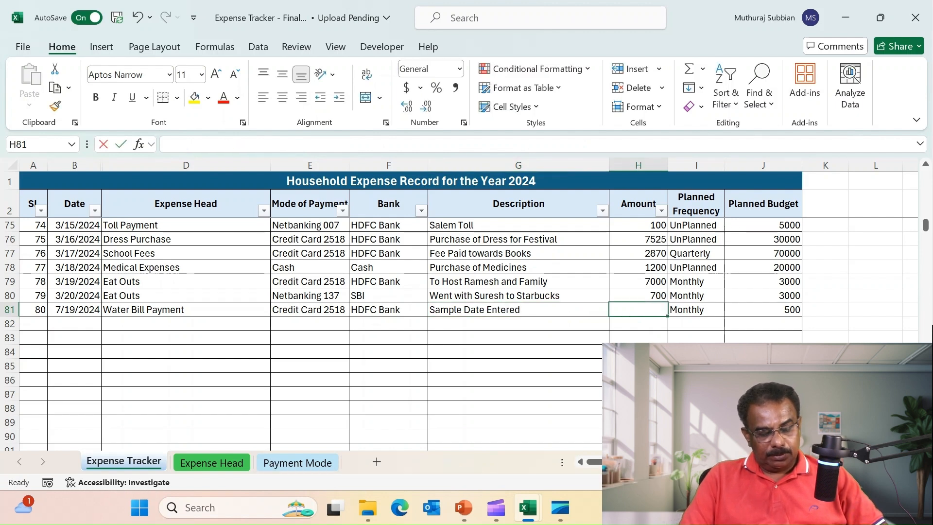
Enter 5125 as the amount of the water bill record in row 81
{"action": "type", "text": "5125"}
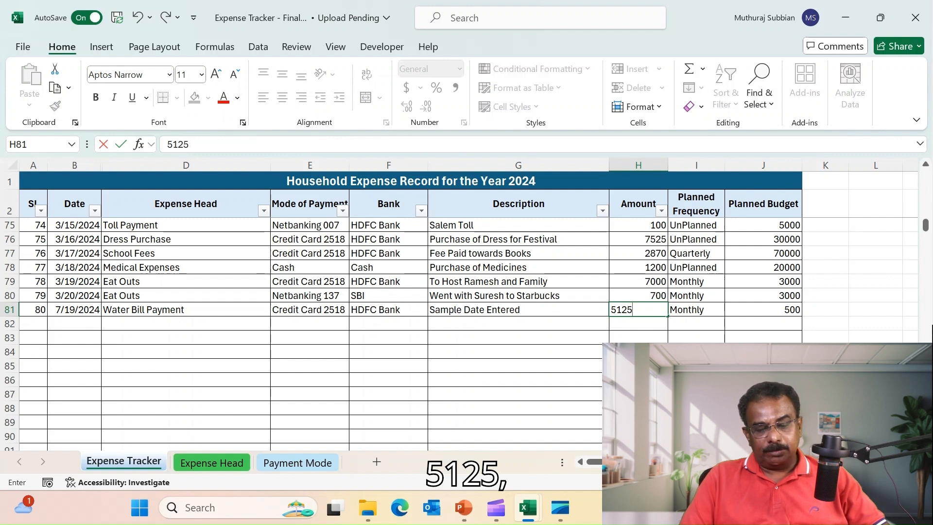
{"action": "key", "text": "Return"}
{"action": "key", "text": "Up"}
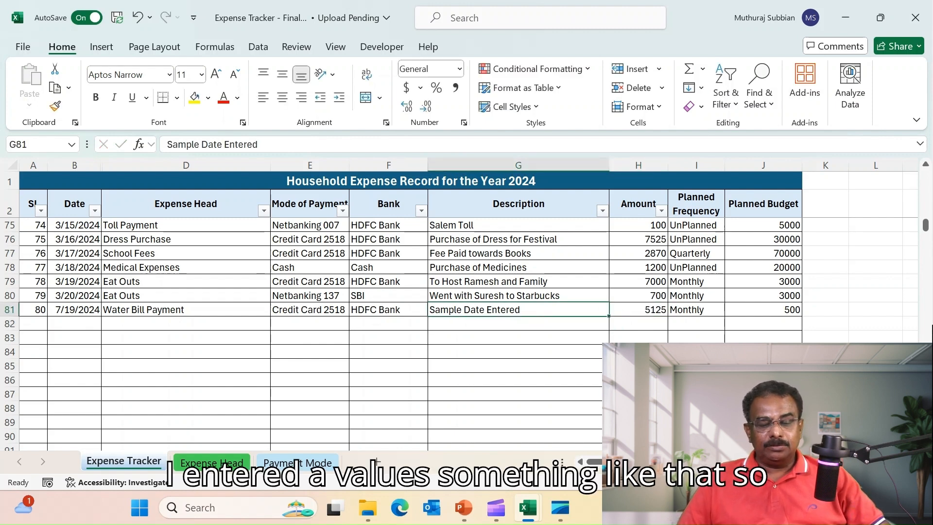
{"action": "key", "text": "Right"}
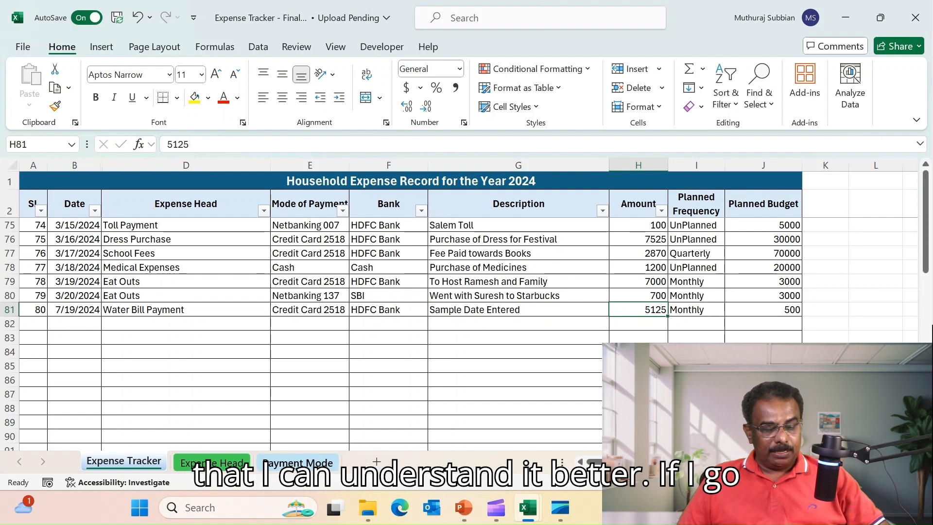
On the Payment Mode sheet, check the Jul-24 total for the second credit card
{"action": "left_click", "coordinate": [298, 462]}
{"action": "key", "text": "Right"}
{"action": "key", "text": "Right"}
{"action": "key", "text": "Right"}
{"action": "key", "text": "Right"}
{"action": "key", "text": "Right"}
{"action": "key", "text": "Right"}
{"action": "key", "text": "Down"}
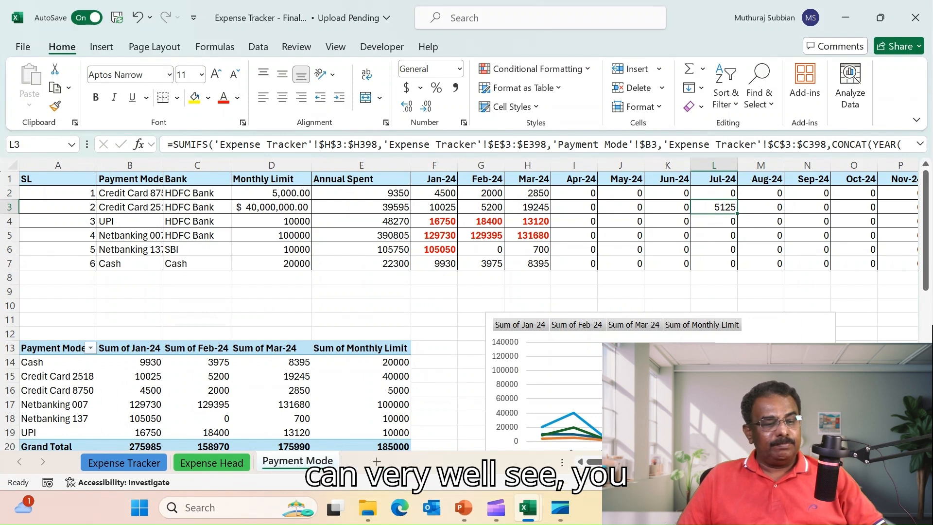
Enlarge the font of the second credit card's Jul-24 total to size 24
{"action": "key", "text": "ctrl+shift+period"}
{"action": "key", "text": "ctrl+shift+period"}
{"action": "key", "text": "ctrl+shift+period"}
{"action": "key", "text": "ctrl+shift+period"}
{"action": "key", "text": "ctrl+shift+period"}
{"action": "key", "text": "ctrl+shift+period"}
{"action": "key", "text": "ctrl+shift+period"}
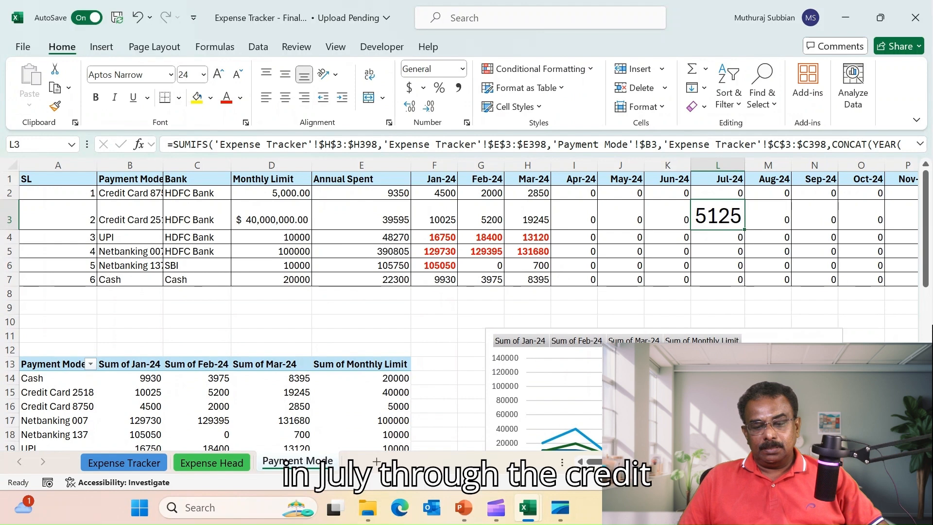
Cross-check the second credit card's Jul-24 total against the payment mode and amount recorded in row 81 of the Expense Tracker sheet
{"action": "left_click", "coordinate": [130, 214]}
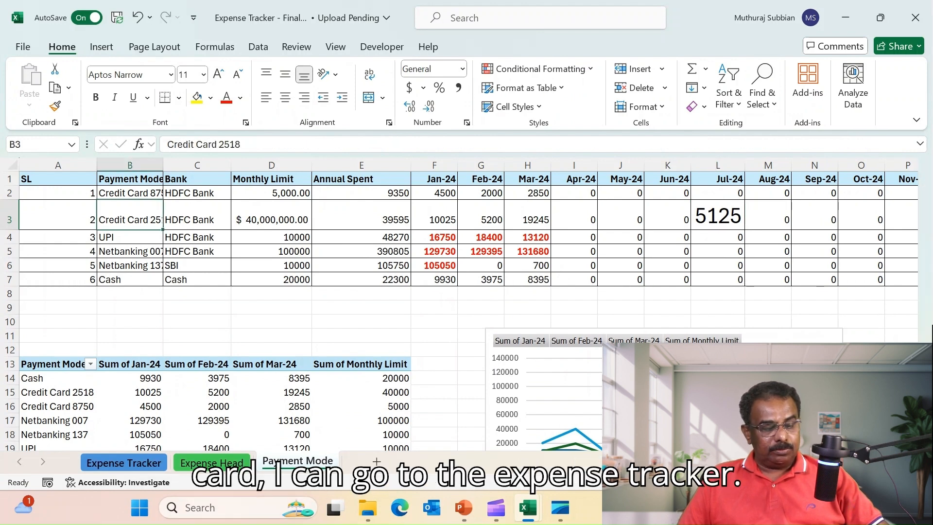
{"action": "left_click", "coordinate": [124, 463]}
{"action": "left_click", "coordinate": [309, 309]}
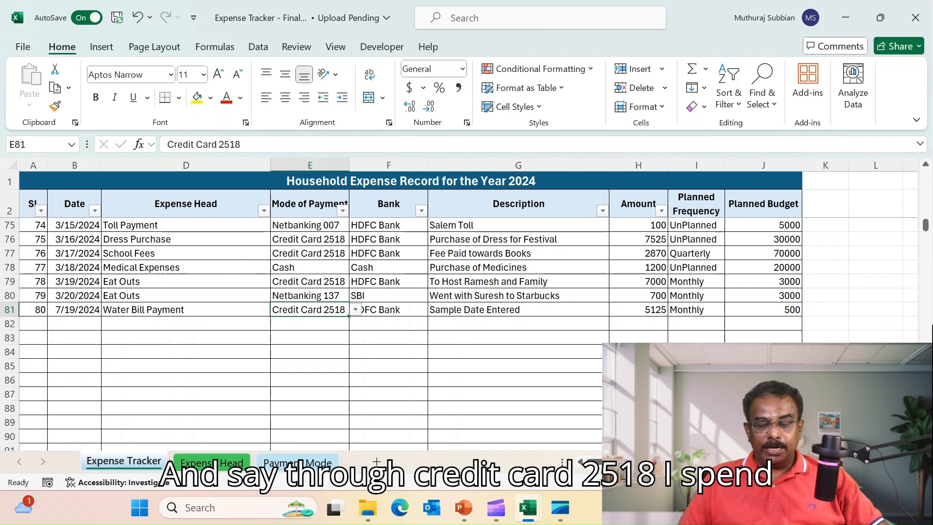
{"action": "left_click", "coordinate": [638, 309]}
{"action": "left_click", "coordinate": [297, 463]}
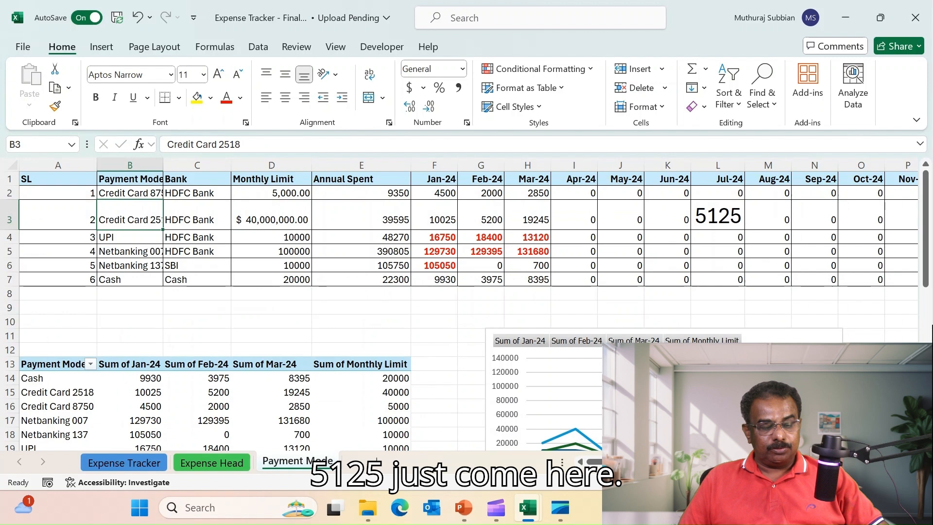
{"action": "left_click", "coordinate": [717, 215]}
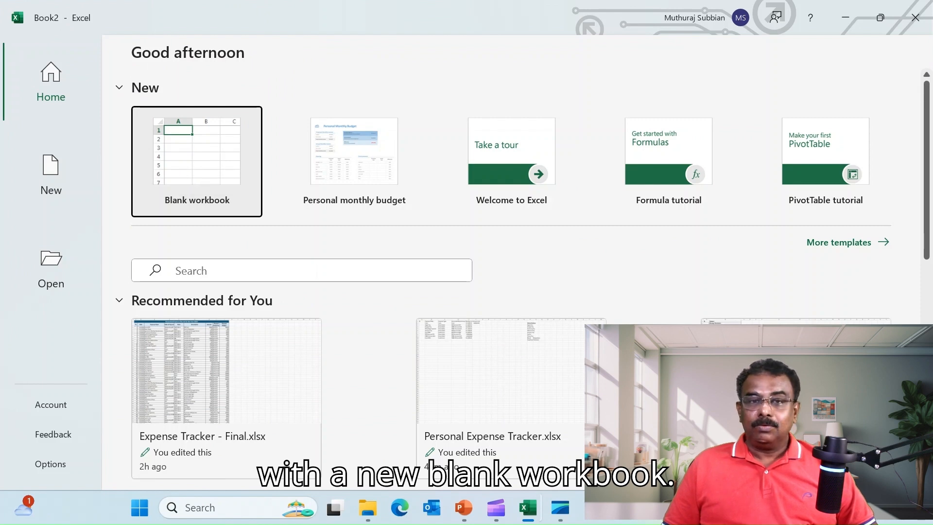
Create a new blank workbook
{"action": "left_click", "coordinate": [200, 167]}
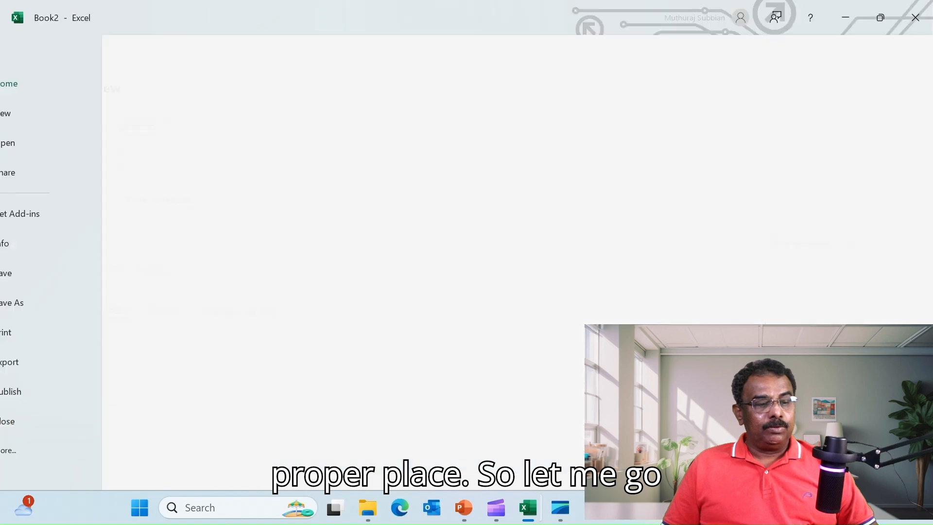
Save the new workbook as "Expense Tracker" plus the owner's first name in the 01 Payment Mode folder, under Expense Tracker in OneDrive's Excel Training folder
{"action": "left_click", "coordinate": [23, 47]}
{"action": "left_click", "coordinate": [47, 302]}
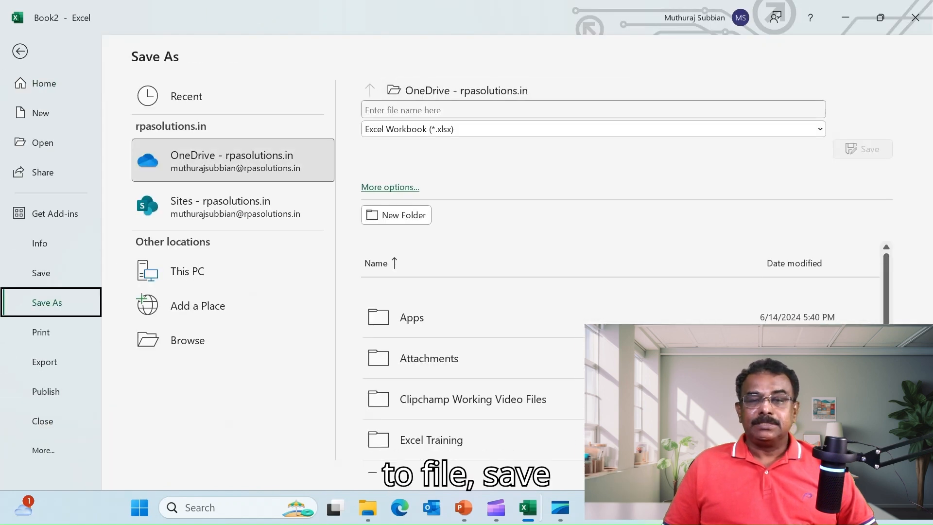
{"action": "left_click", "coordinate": [486, 109]}
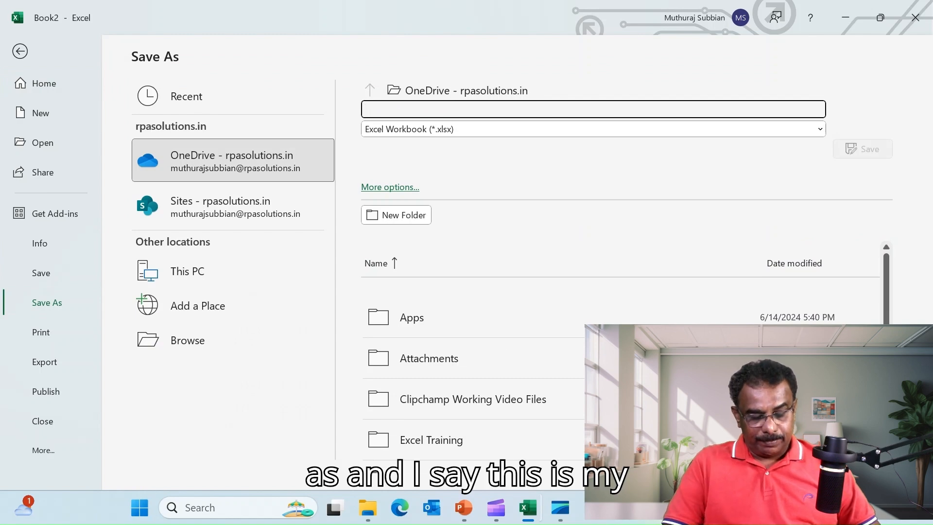
{"action": "type", "text": "Expense Tracker Muthuraj.xlsx"}
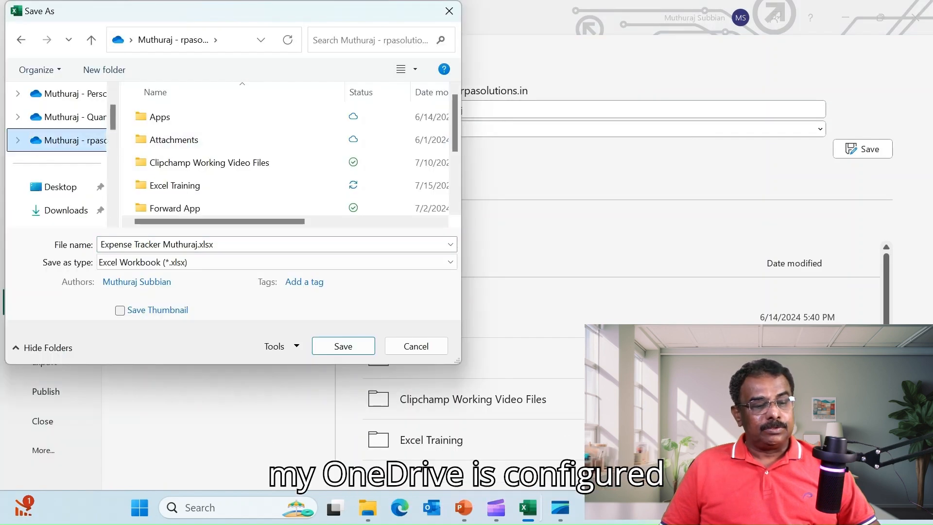
{"action": "left_click", "coordinate": [18, 140]}
{"action": "double_click", "coordinate": [175, 185]}
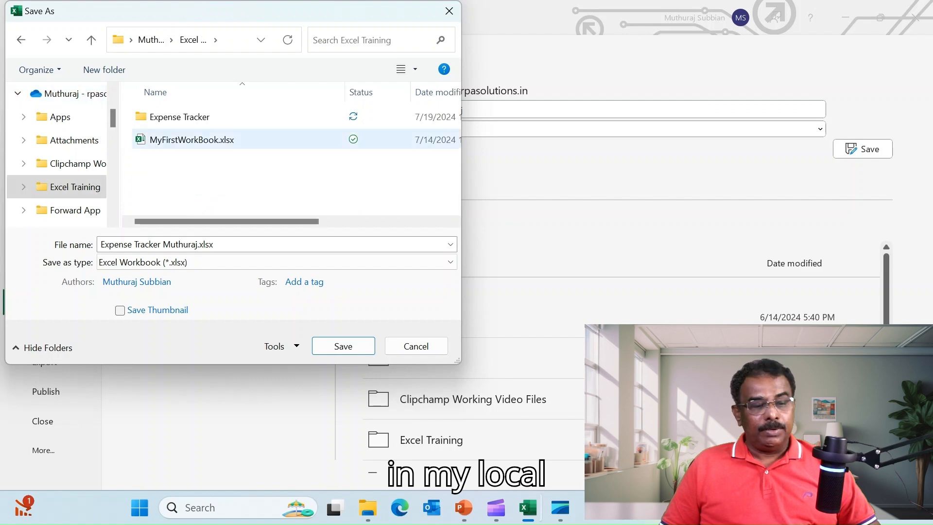
{"action": "left_click", "coordinate": [179, 117]}
{"action": "double_click", "coordinate": [179, 117]}
{"action": "double_click", "coordinate": [179, 117]}
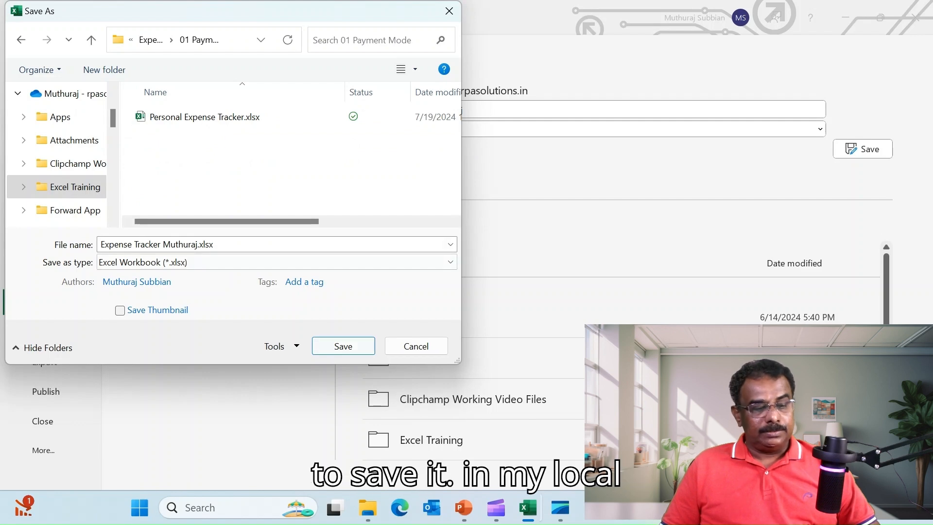
{"action": "left_click", "coordinate": [343, 346]}
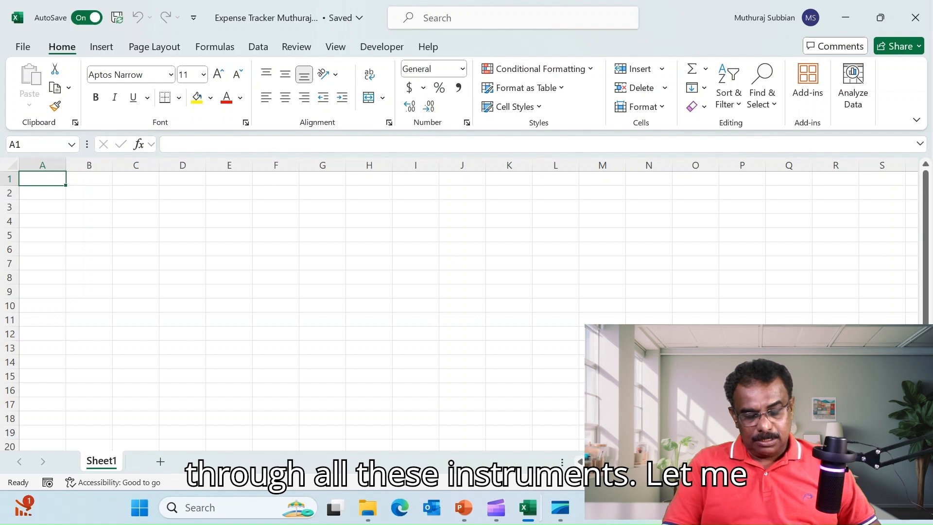
Enter the headers SL in cell A1 and Payment Mode in cell B1
{"action": "type", "text": "SL"}
{"action": "key", "text": "Tab"}
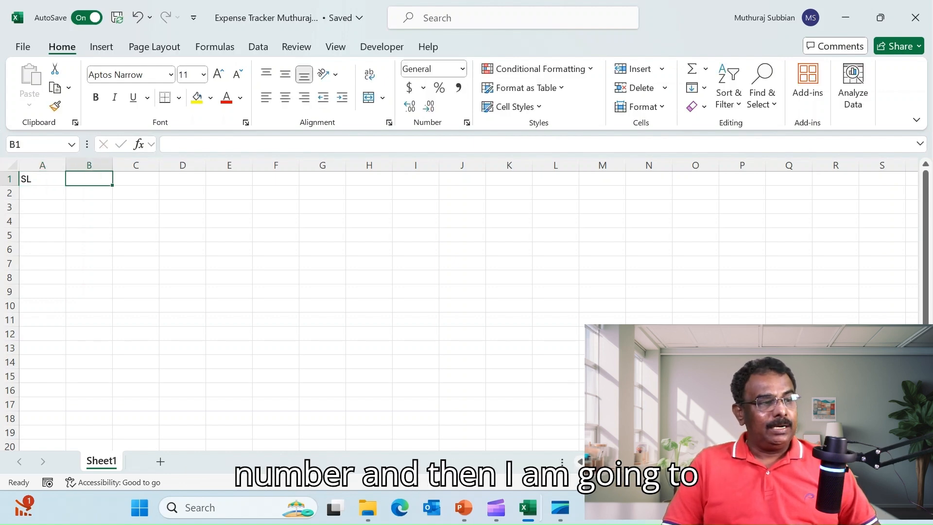
{"action": "type", "text": "Paym"}
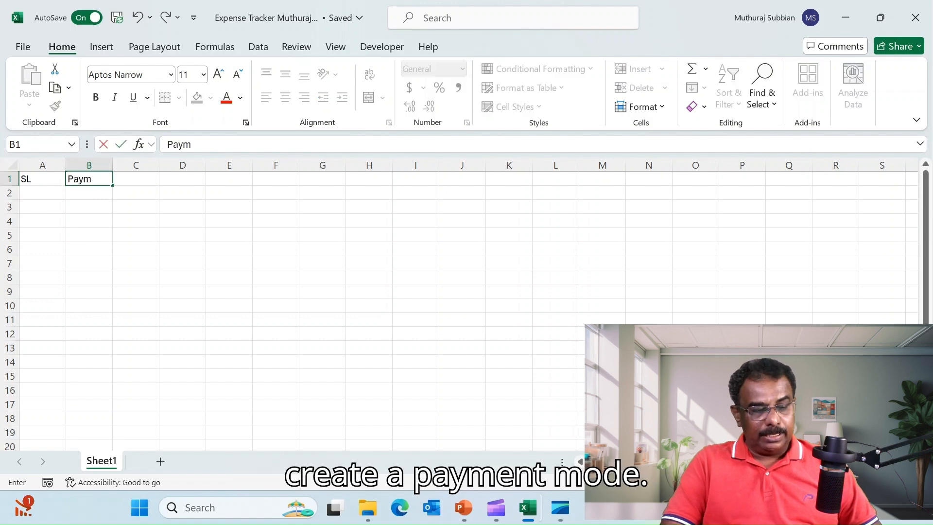
{"action": "type", "text": "ent Mode"}
{"action": "key", "text": "Return"}
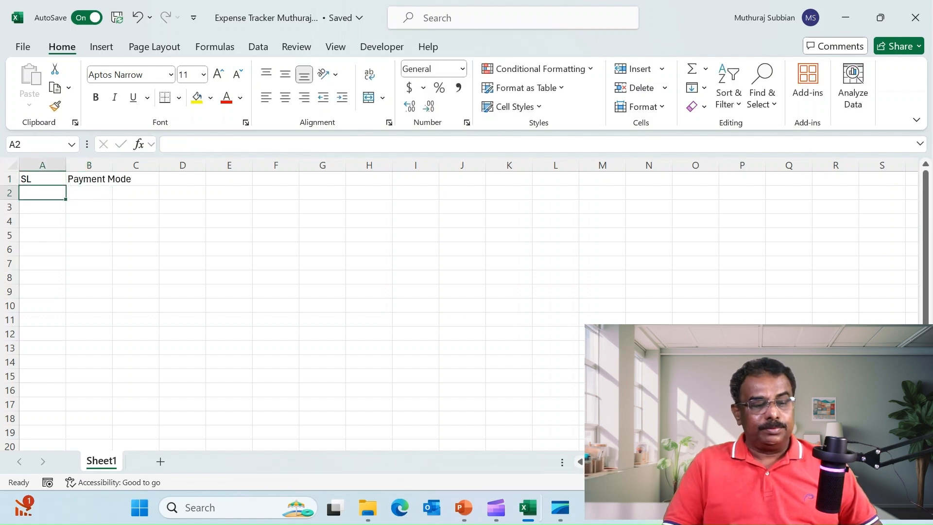
List Cash, Apple Pay and Google Pay in cells B2 to B4 under the Payment Mode header
{"action": "key", "text": "Right"}
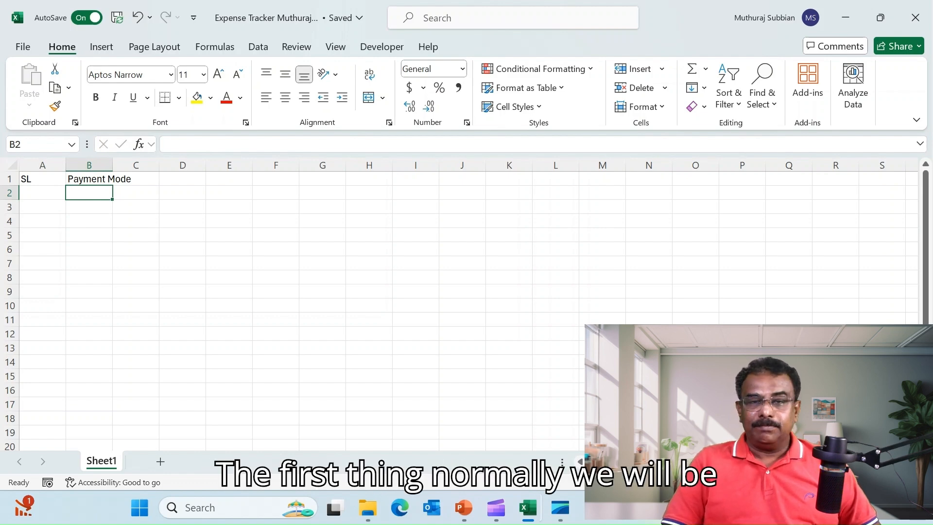
{"action": "type", "text": "Cash"}
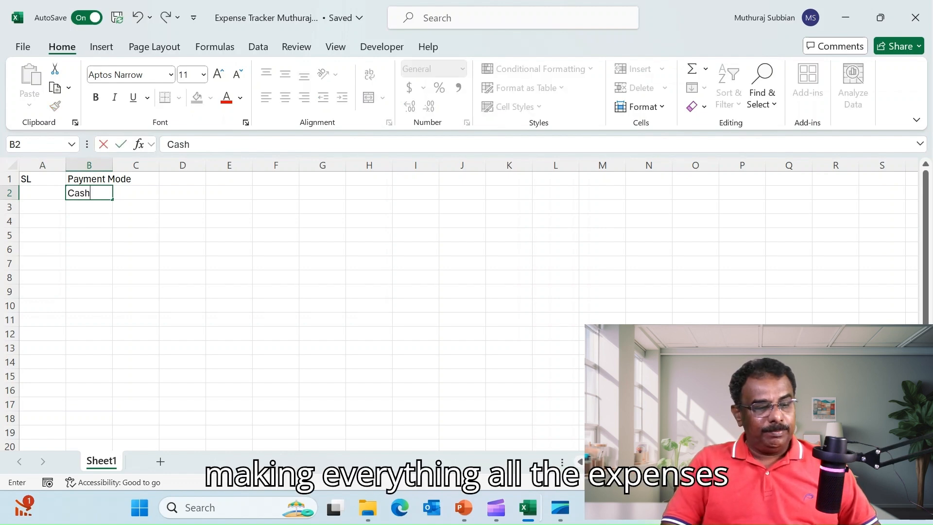
{"action": "key", "text": "Return"}
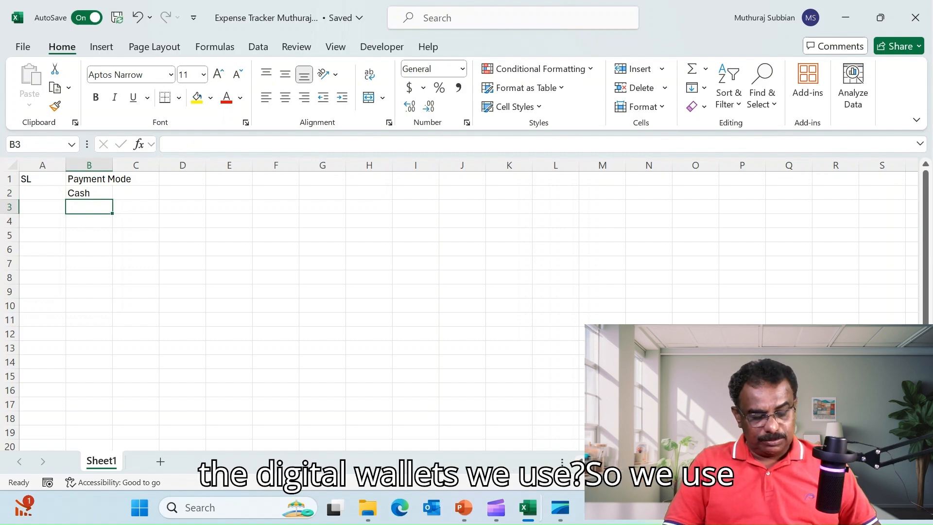
{"action": "type", "text": "App"}
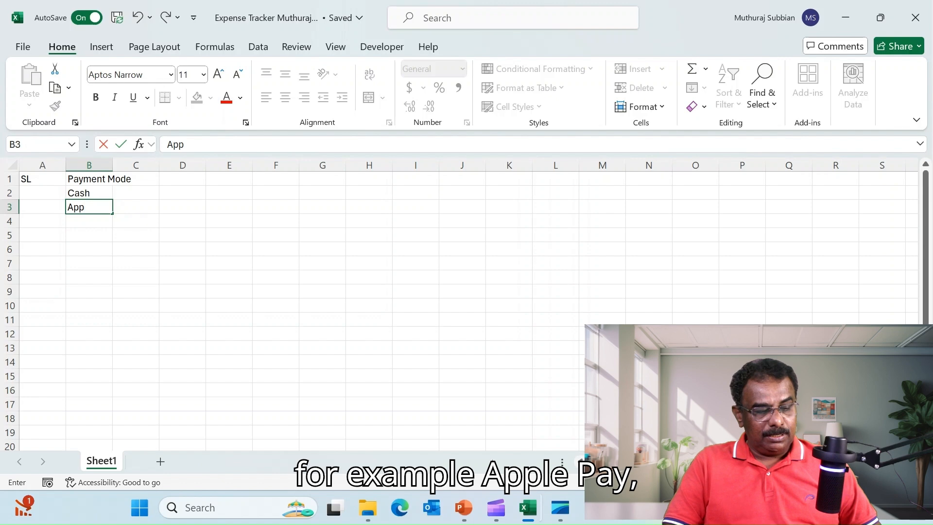
{"action": "type", "text": "le Pay"}
{"action": "key", "text": "Return"}
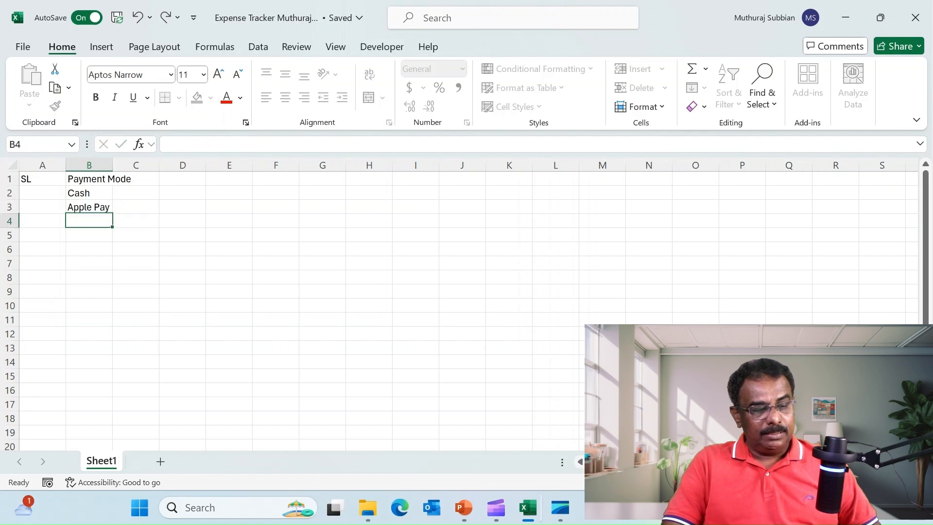
{"action": "type", "text": "Goog"}
{"action": "key", "text": "BackSpace"}
{"action": "type", "text": "ogle Pay"}
{"action": "key", "text": "Return"}
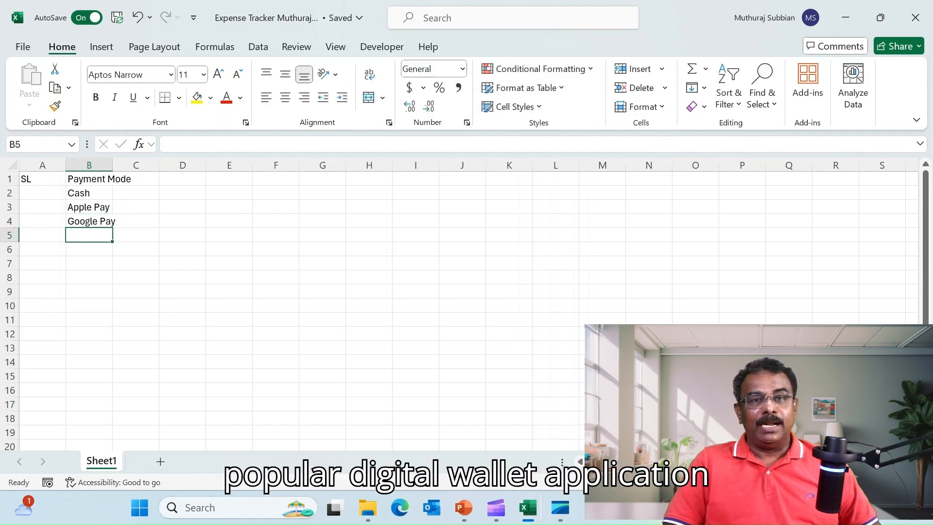
Add PayTm and SCB to the payment mode list in cells B5 and B6
{"action": "type", "text": "Pay"}
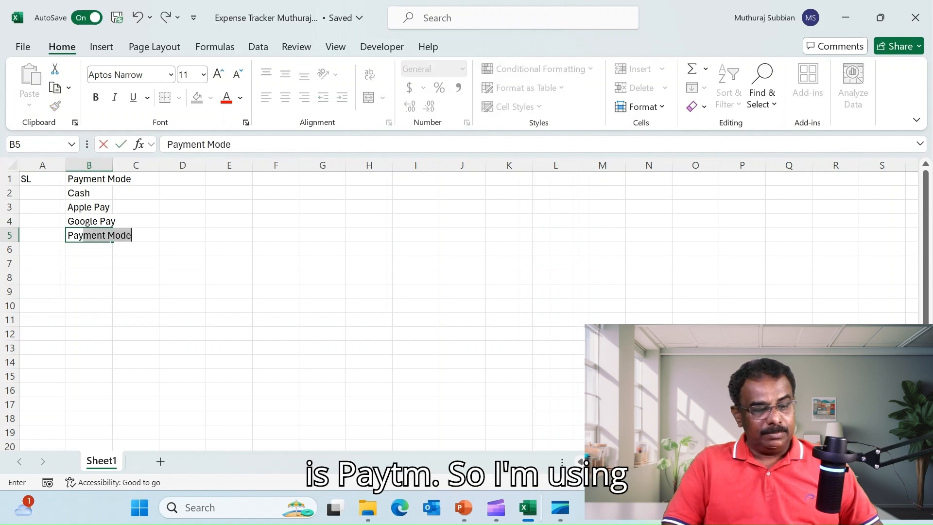
{"action": "type", "text": "Tm"}
{"action": "key", "text": "Return"}
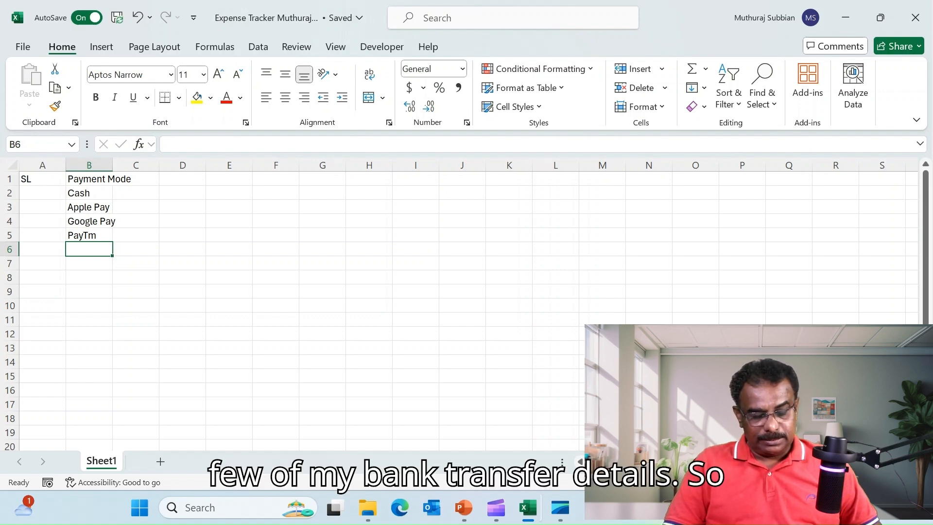
{"action": "type", "text": "S"}
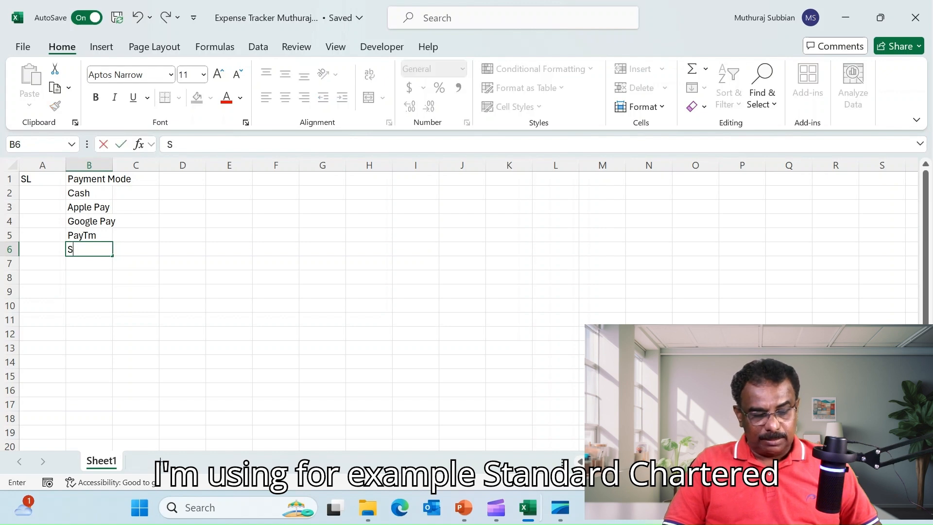
{"action": "type", "text": "CB"}
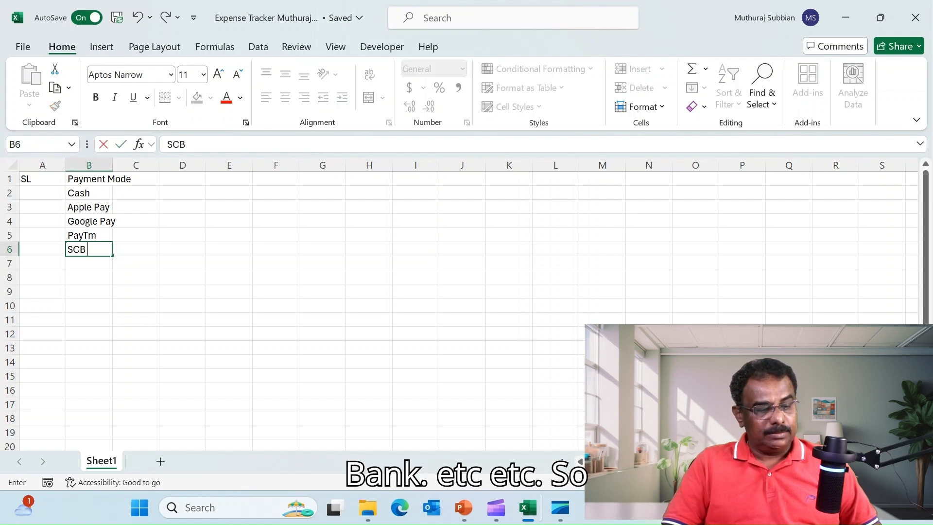
{"action": "left_click", "coordinate": [136, 235]}
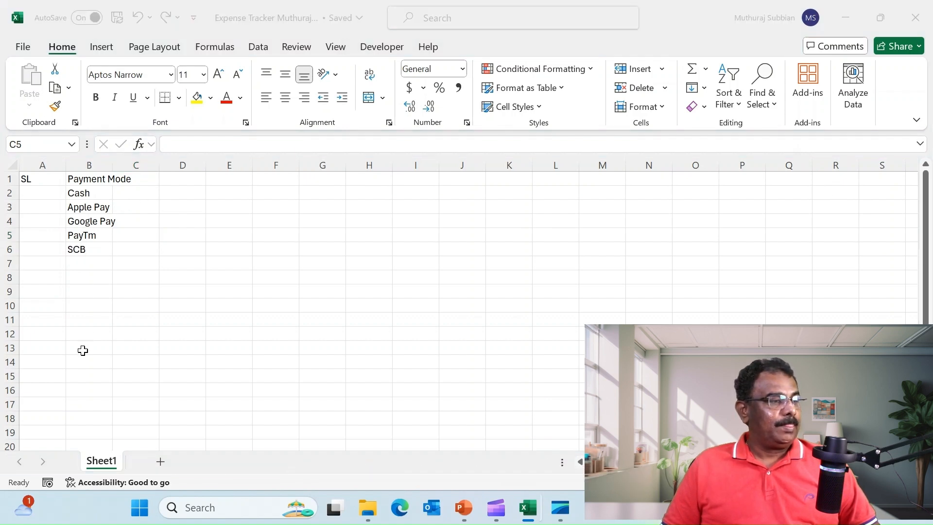
Paste the prepared list of cash, digital wallets, cards and bank accounts from another workbook over the payment modes in B2:B10
{"action": "key", "text": "ctrl+c"}
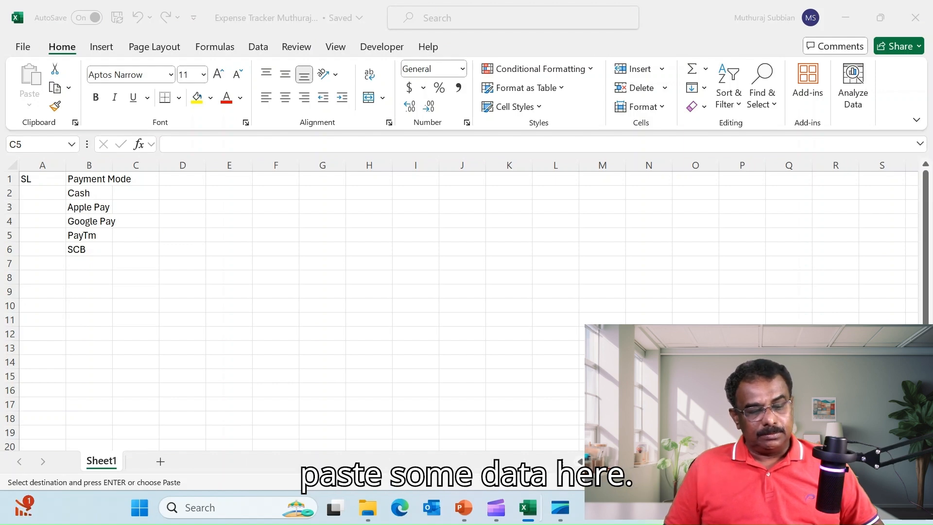
{"action": "left_click", "coordinate": [89, 193]}
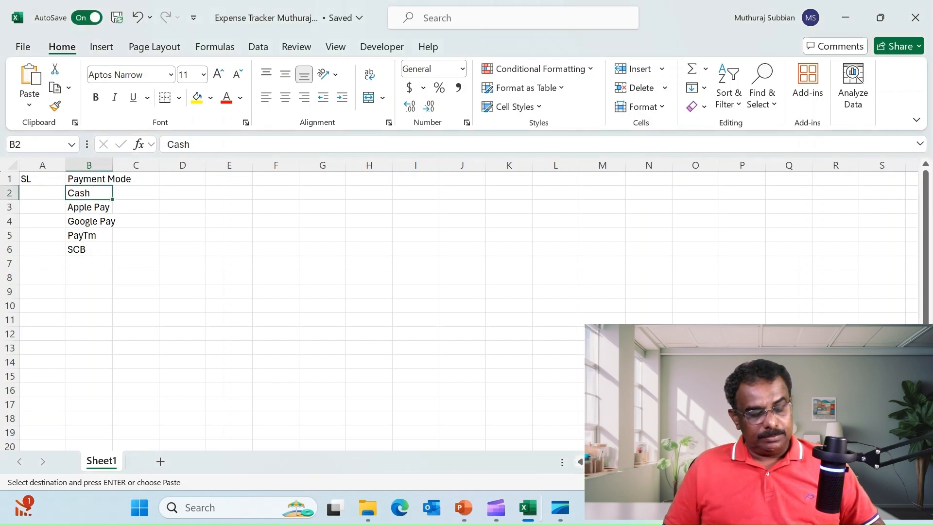
{"action": "key", "text": "ctrl+v"}
{"action": "left_click", "coordinate": [183, 249]}
Review each pasted payment mode in B2:B10, from cash and digital wallets to the cards and bank accounts
{"action": "left_click", "coordinate": [89, 193]}
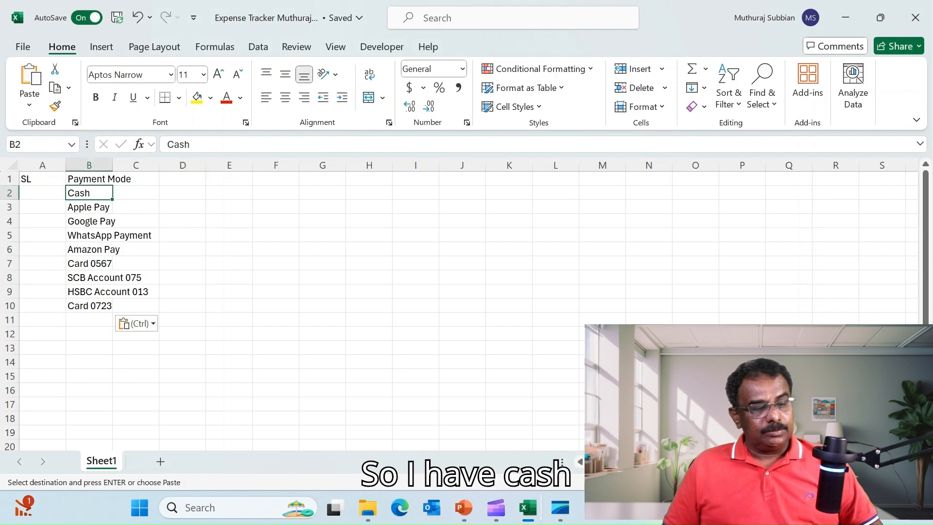
{"action": "left_click", "coordinate": [89, 207]}
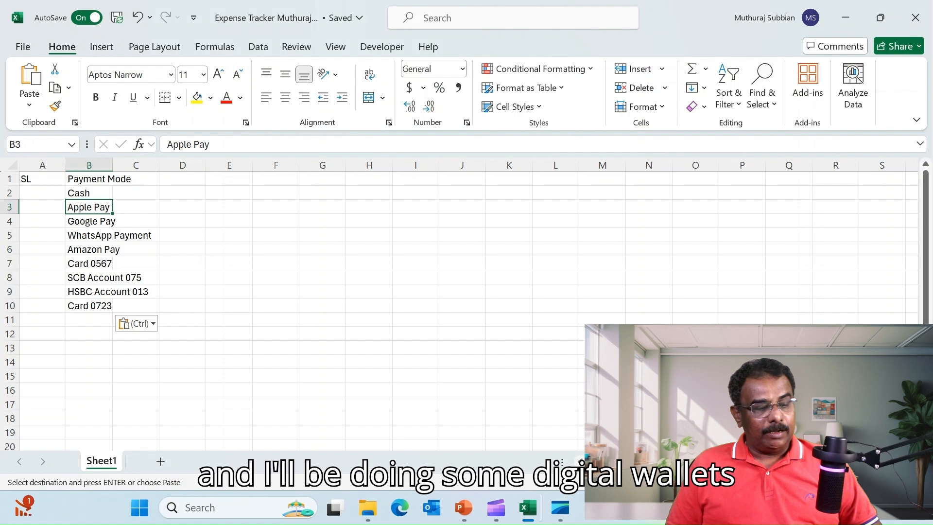
{"action": "left_click", "coordinate": [89, 221]}
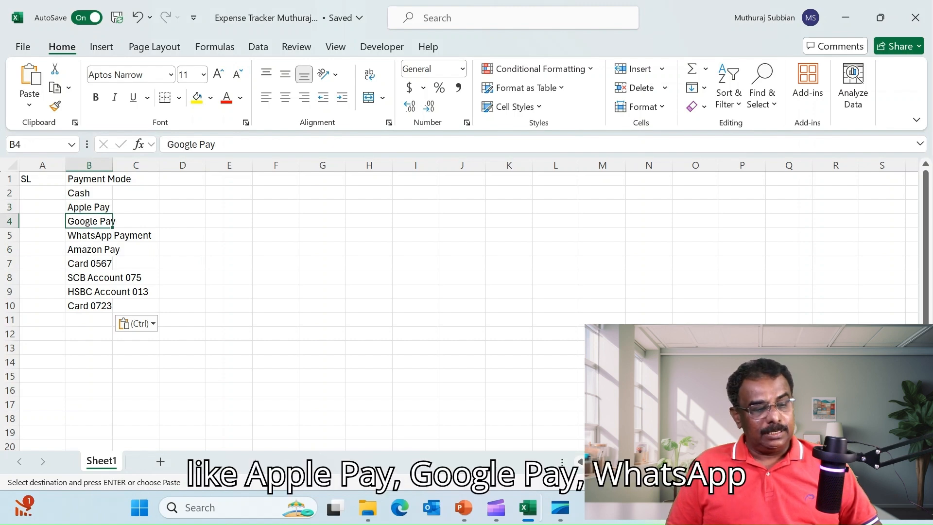
{"action": "left_click", "coordinate": [89, 235]}
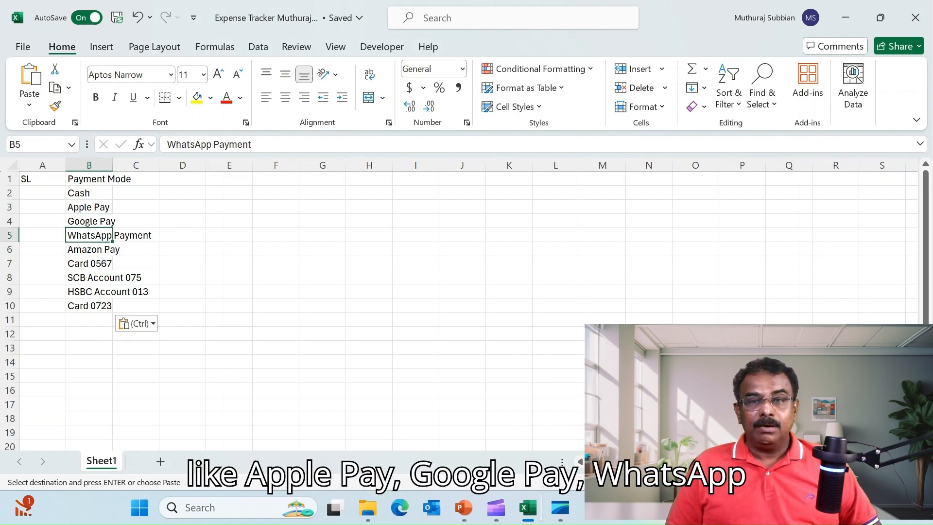
{"action": "left_click", "coordinate": [112, 250]}
{"action": "left_click", "coordinate": [112, 264]}
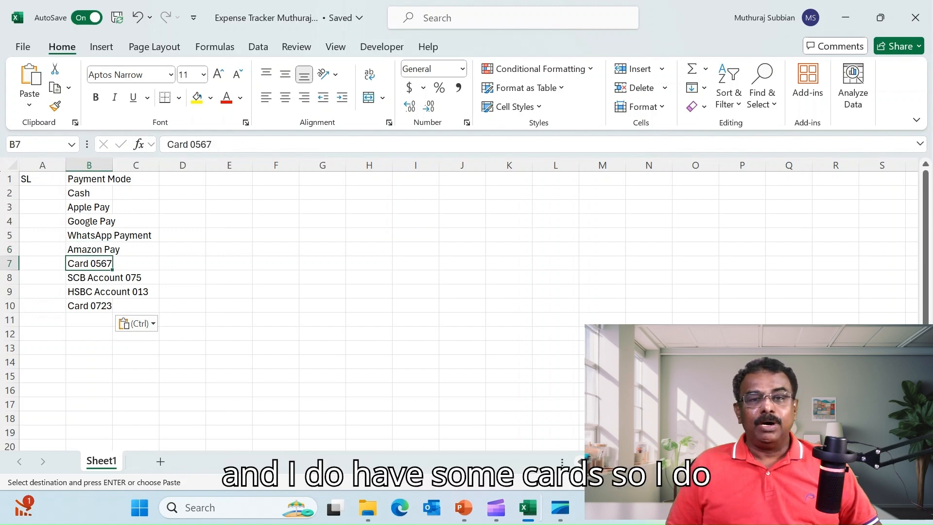
{"action": "left_click", "coordinate": [112, 278]}
{"action": "left_click", "coordinate": [113, 291]}
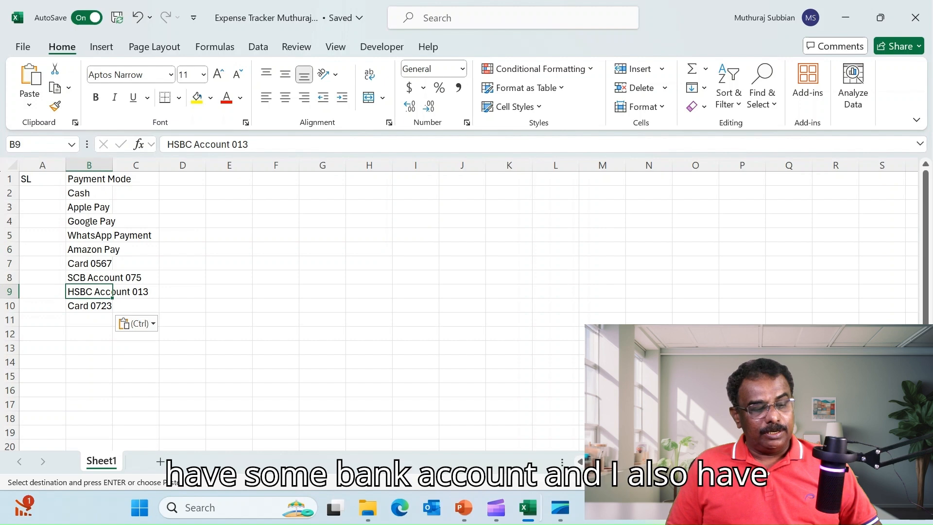
{"action": "left_click", "coordinate": [112, 305]}
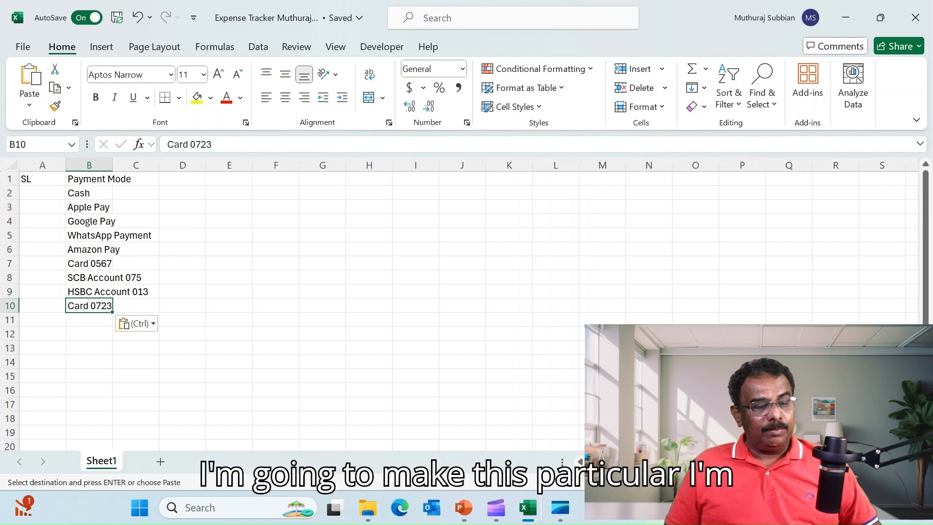
Auto-fit the width of column B to its longest payment mode entry
{"action": "left_click", "coordinate": [89, 165]}
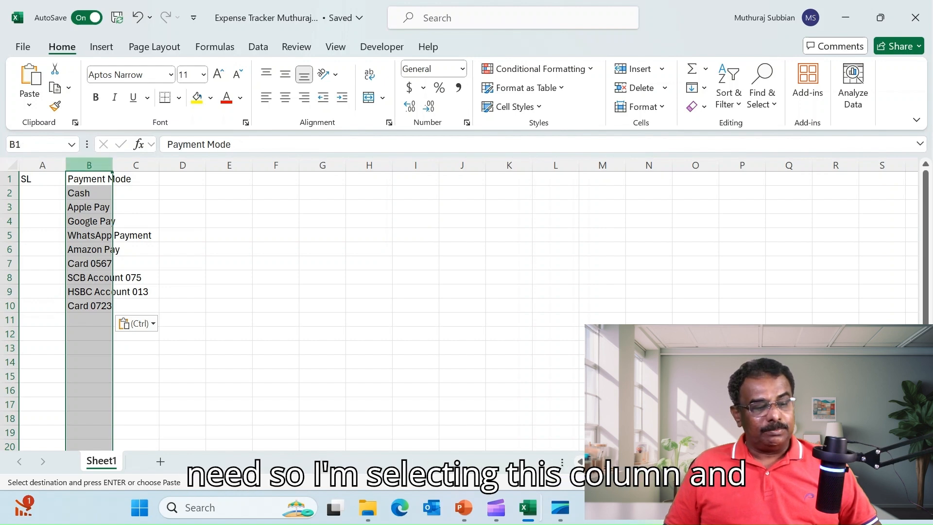
{"action": "double_click", "coordinate": [112, 165]}
{"action": "left_click", "coordinate": [225, 220]}
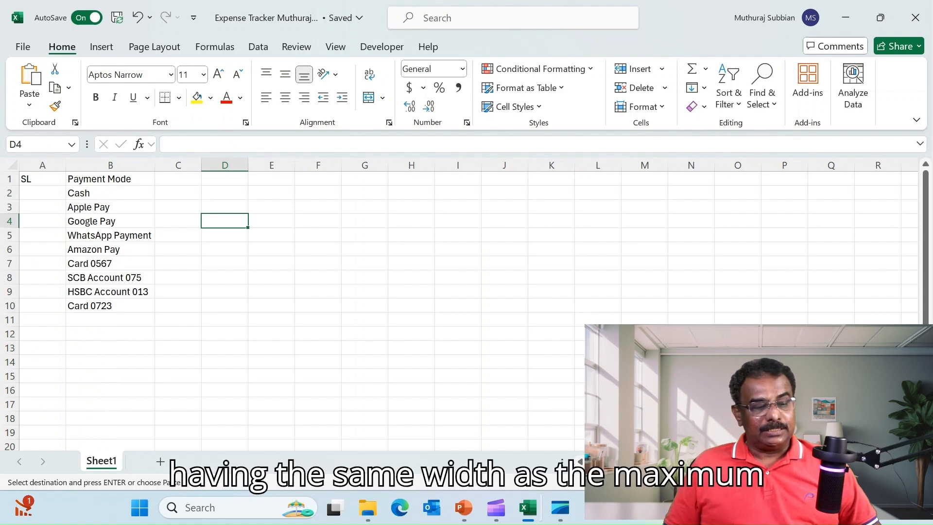
{"action": "left_click", "coordinate": [111, 235]}
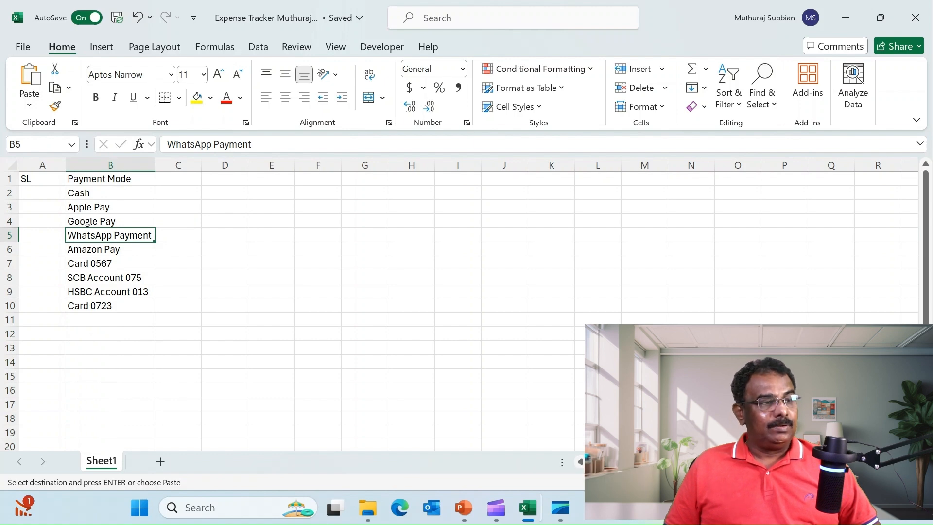
Enter the header Payment Type in cell C1
{"action": "left_click", "coordinate": [178, 179]}
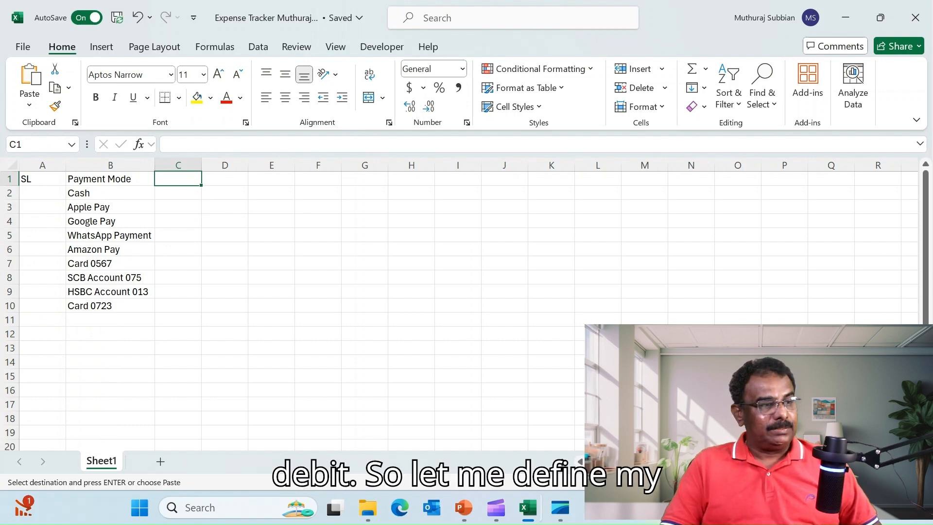
{"action": "type", "text": ":a"}
{"action": "key", "text": "BackSpace"}
{"action": "key", "text": "BackSpace"}
{"action": "type", "text": "P"}
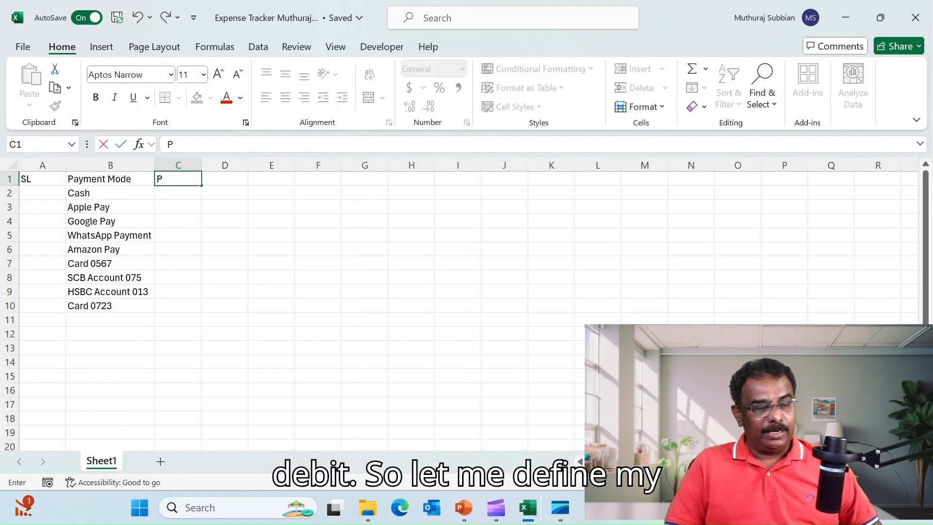
{"action": "type", "text": "ayment Type"}
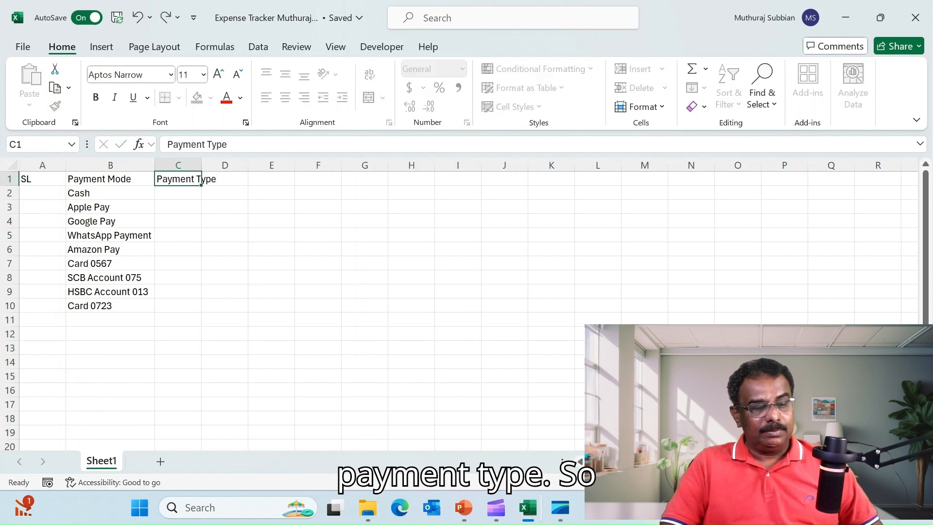
Enter the payment type Cash in C2 and Direct Debit in C3:C6 for the four digital wallets
{"action": "key", "text": "Return"}
{"action": "type", "text": "Cash"}
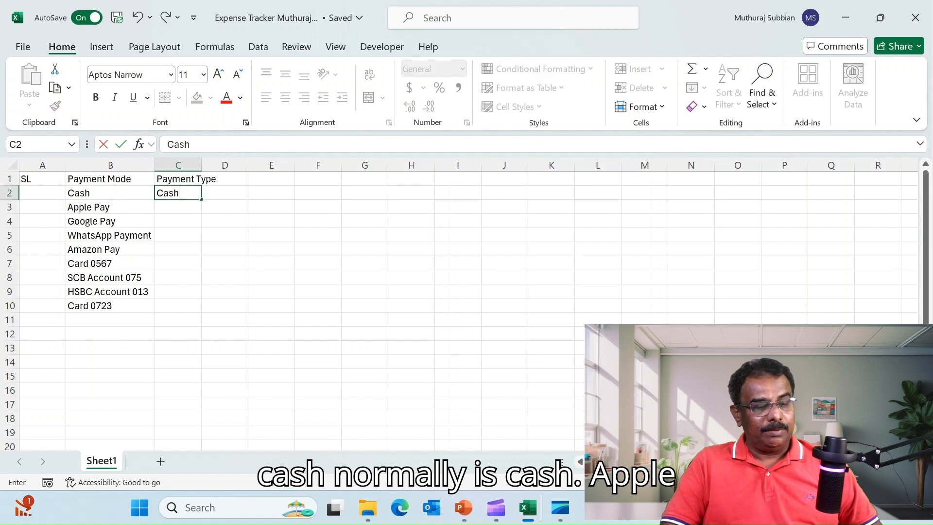
{"action": "key", "text": "Return"}
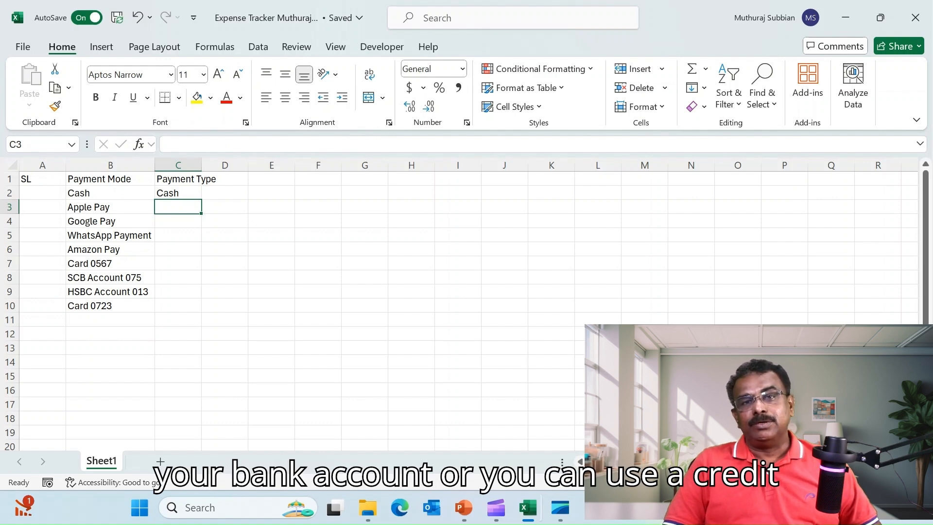
{"action": "type", "text": "Di"}
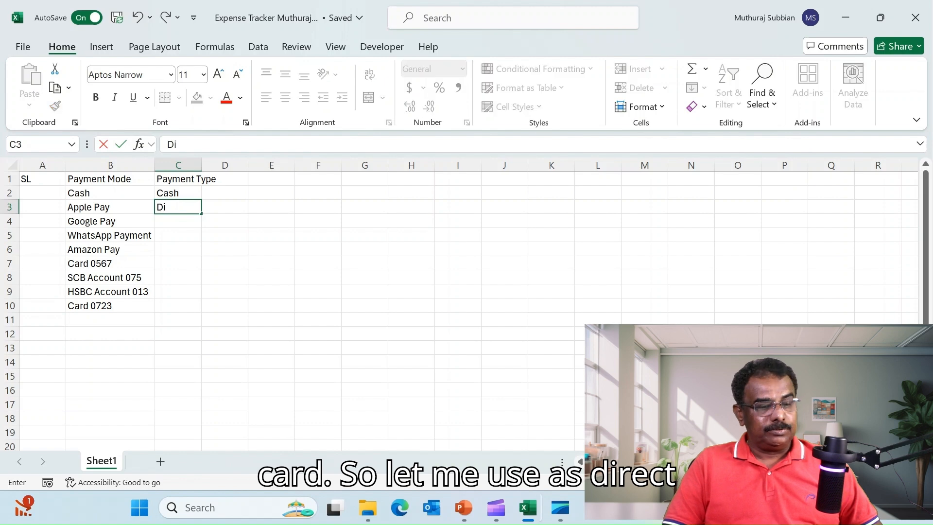
{"action": "type", "text": "rect Debit"}
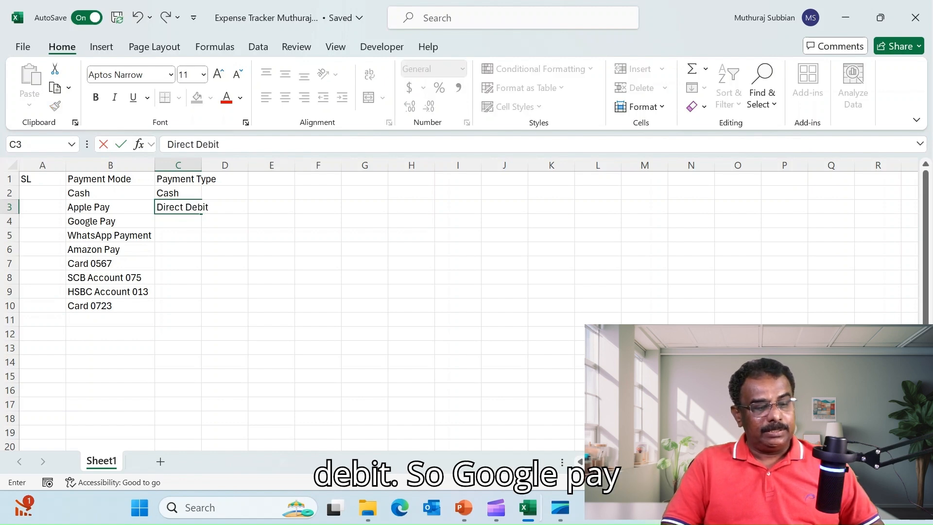
{"action": "key", "text": "Return"}
{"action": "type", "text": "Direct Debit"}
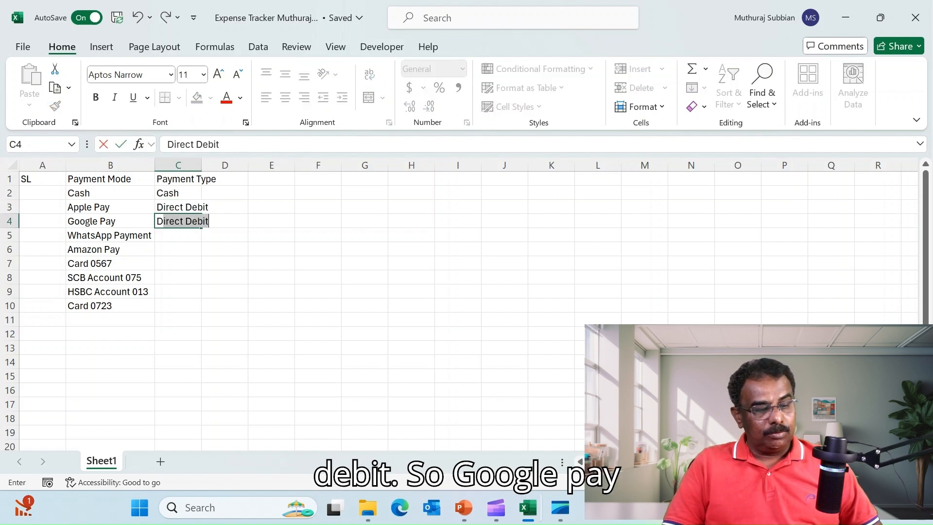
{"action": "key", "text": "Return"}
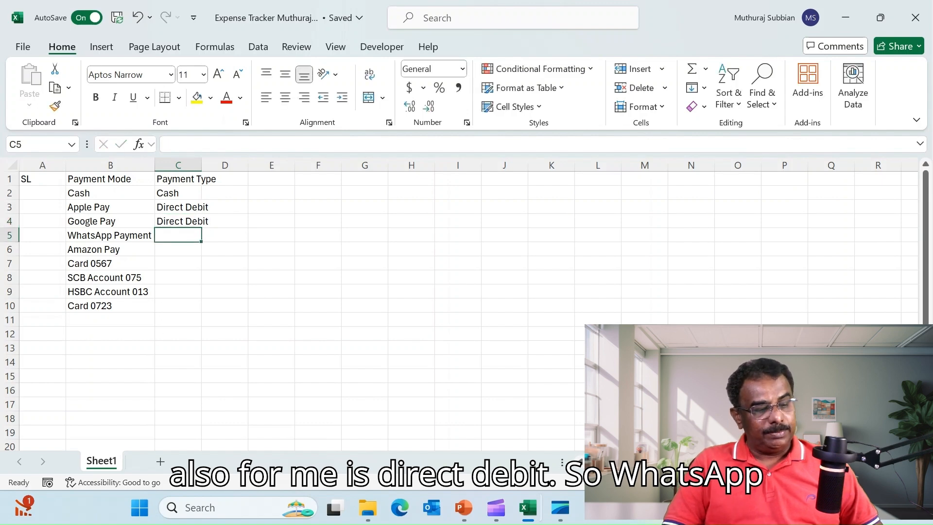
{"action": "type", "text": "D"}
{"action": "key", "text": "Return"}
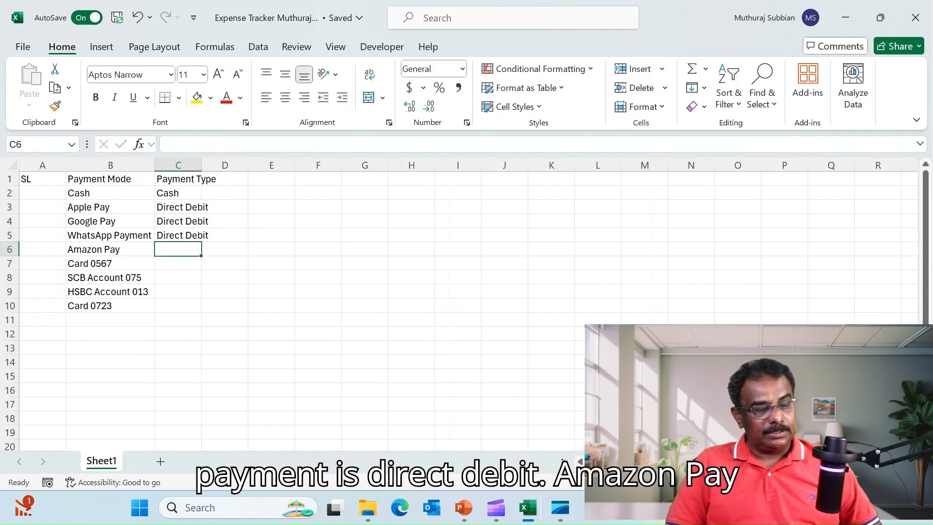
{"action": "type", "text": "Direct Debit"}
{"action": "key", "text": "Return"}
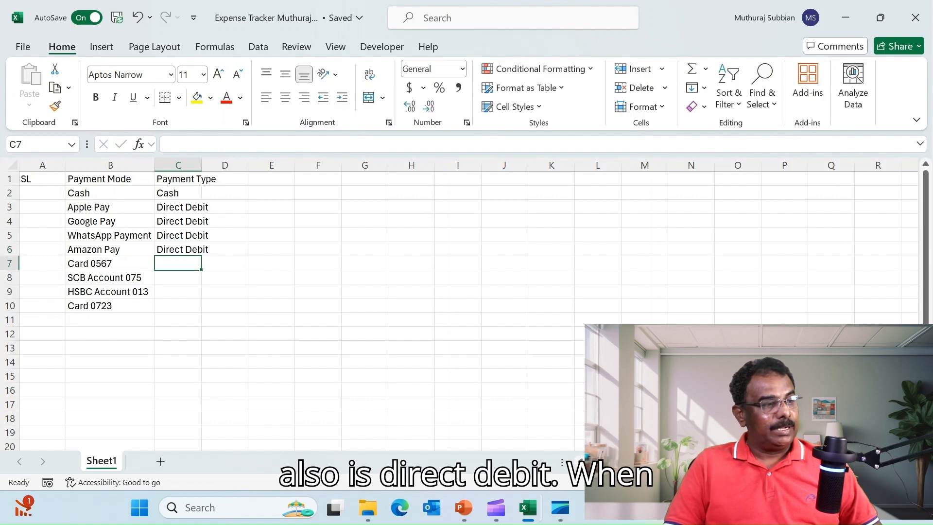
Classify the two cards in C7 and C10 as Credit Card and the bank accounts in C8:C9 as Direct Debit, and auto-fit column C
{"action": "type", "text": "C"}
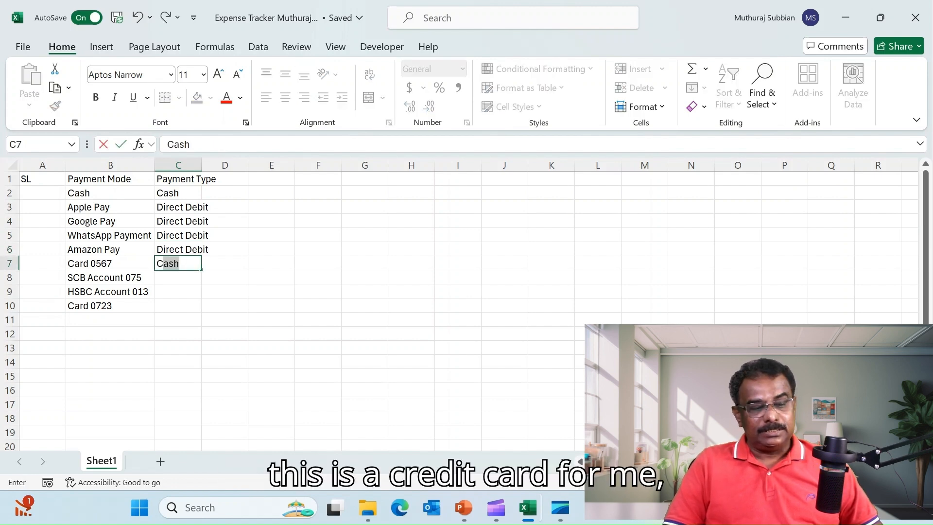
{"action": "type", "text": "redit C"}
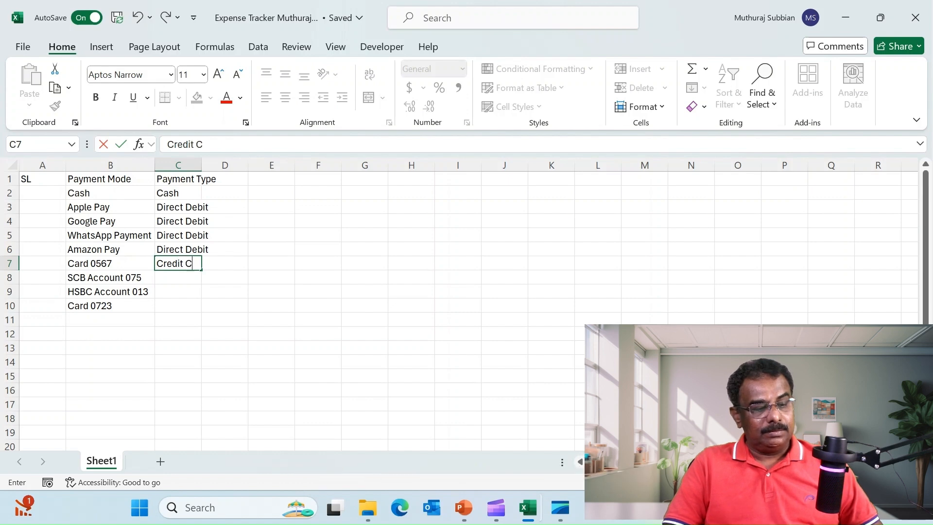
{"action": "type", "text": "ard"}
{"action": "key", "text": "Return"}
{"action": "type", "text": "Direct Debit"}
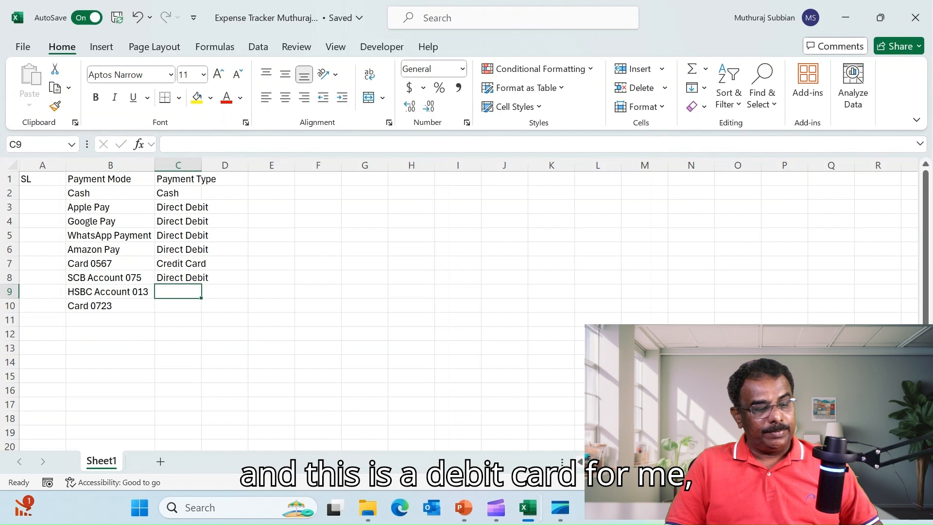
{"action": "key", "text": "Up"}
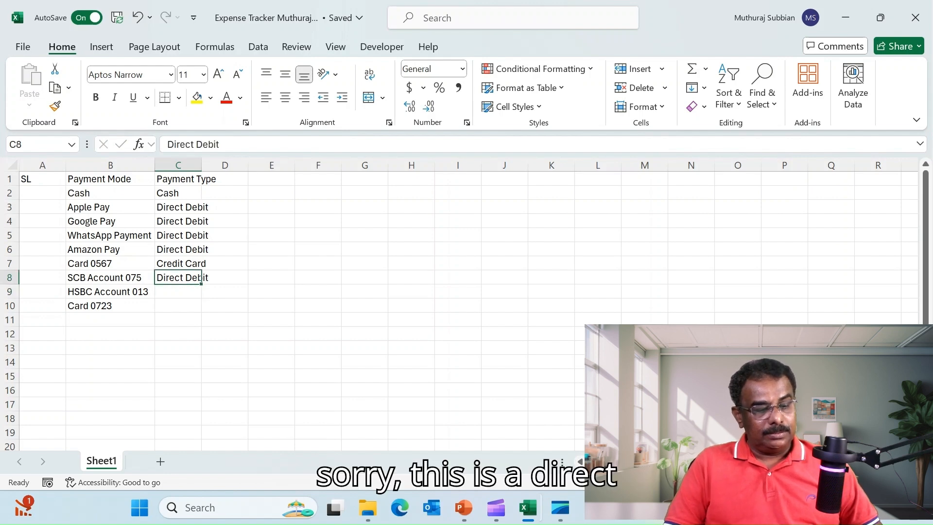
{"action": "key", "text": "Down"}
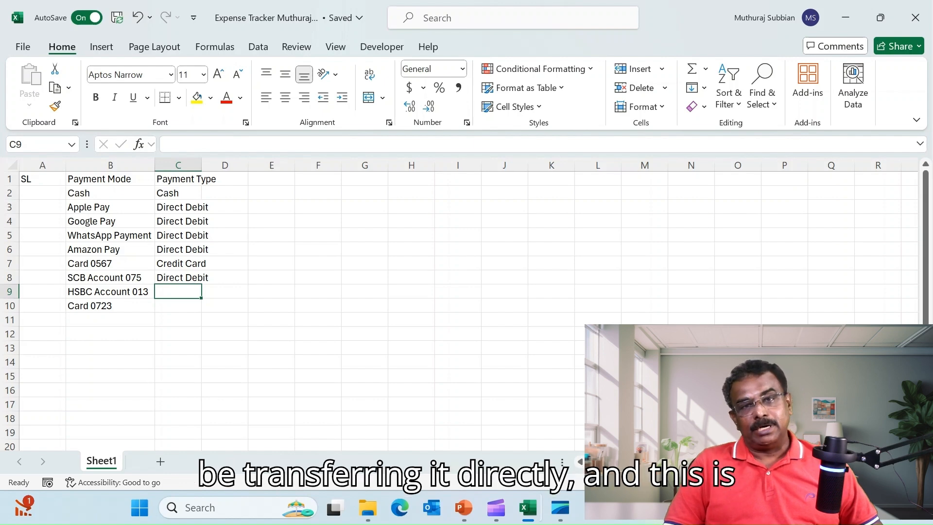
{"action": "type", "text": "Direct Debit"}
{"action": "key", "text": "Return"}
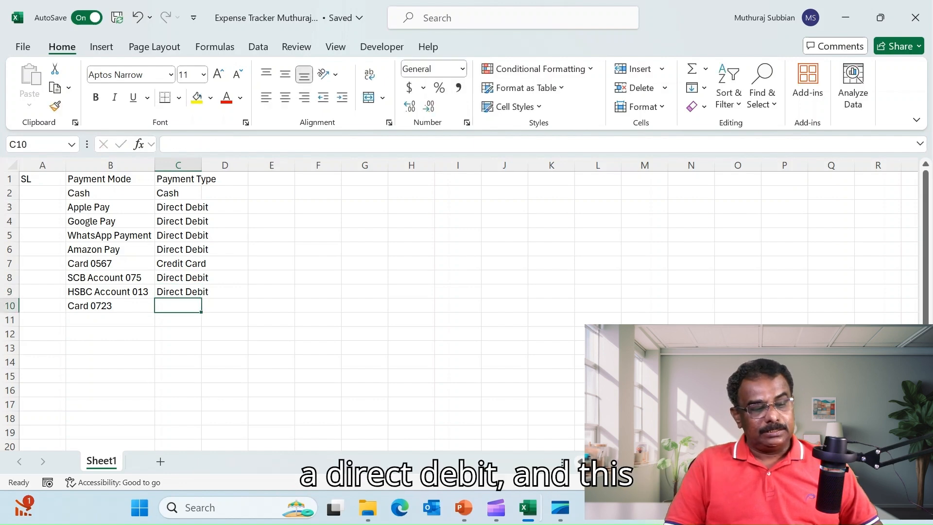
{"action": "type", "text": "Credit Card"}
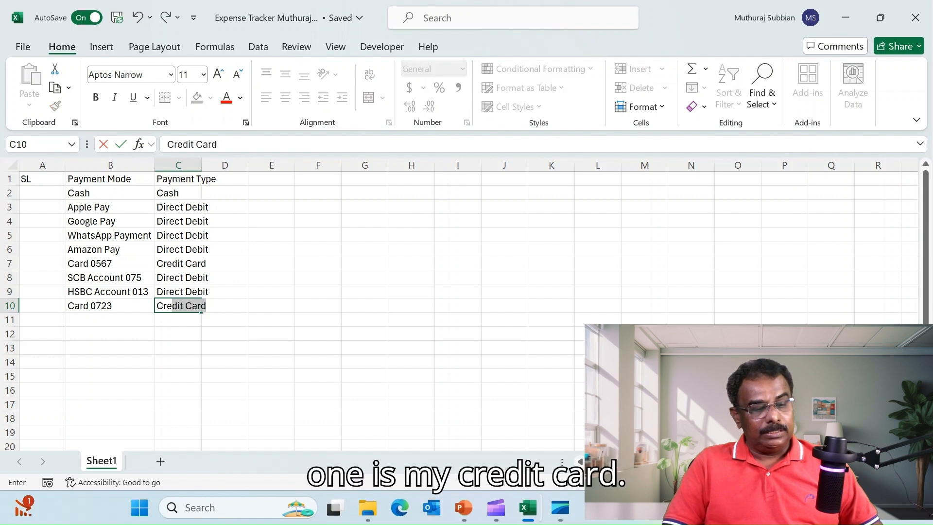
{"action": "key", "text": "Return"}
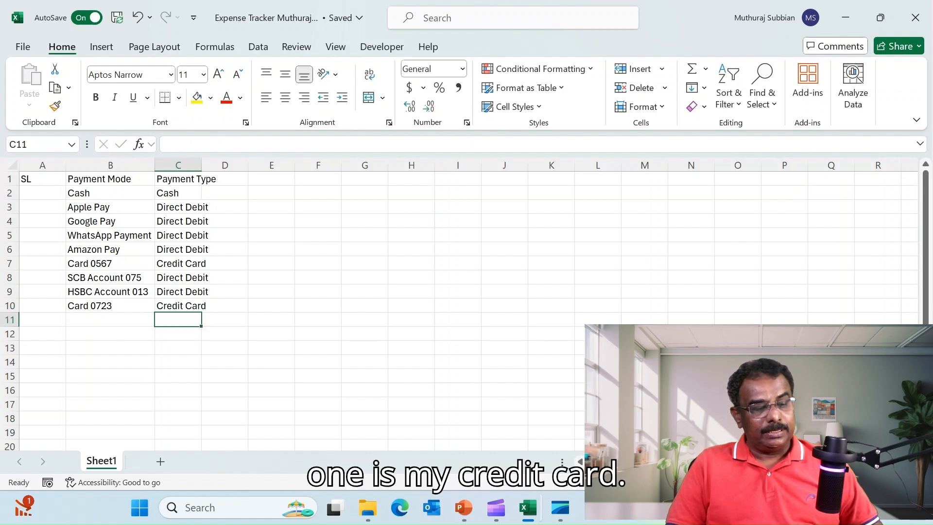
{"action": "double_click", "coordinate": [202, 165]}
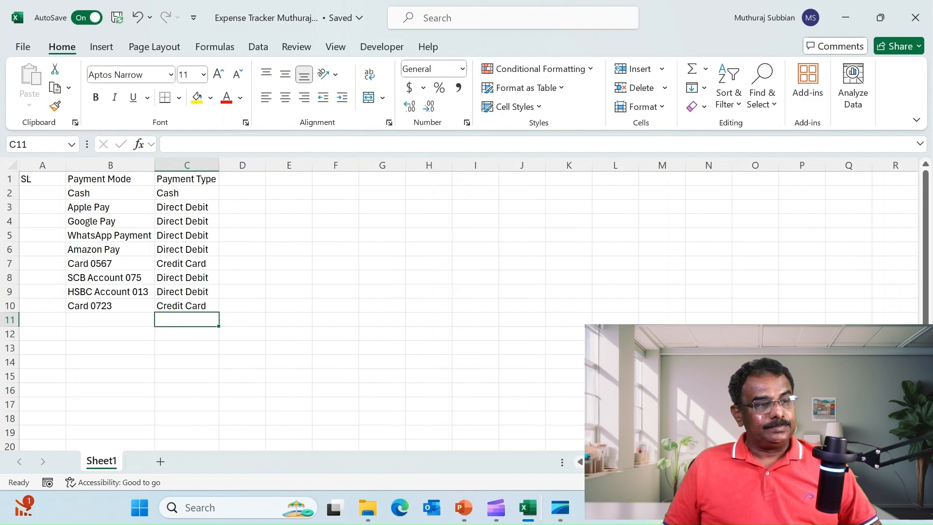
Widen column D to about four times its default width and enter the header Associated Bank Account in D1
{"action": "left_click", "coordinate": [242, 179]}
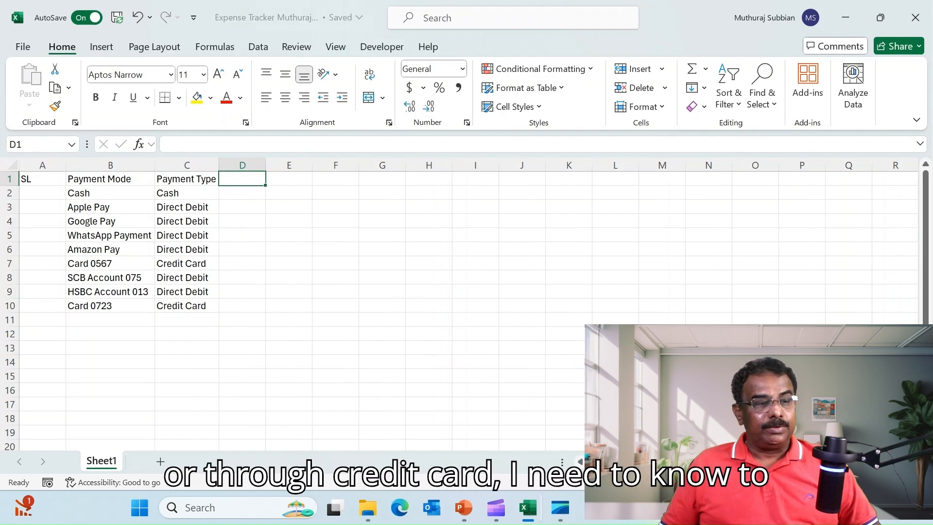
{"action": "left_click_drag", "start_coordinate": [265, 166], "coordinate": [407, 165]}
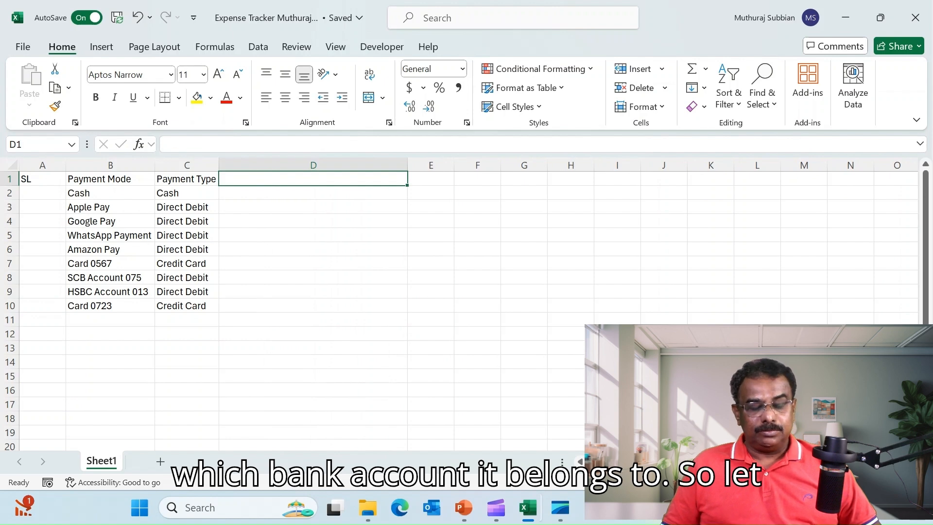
{"action": "type", "text": "Ass"}
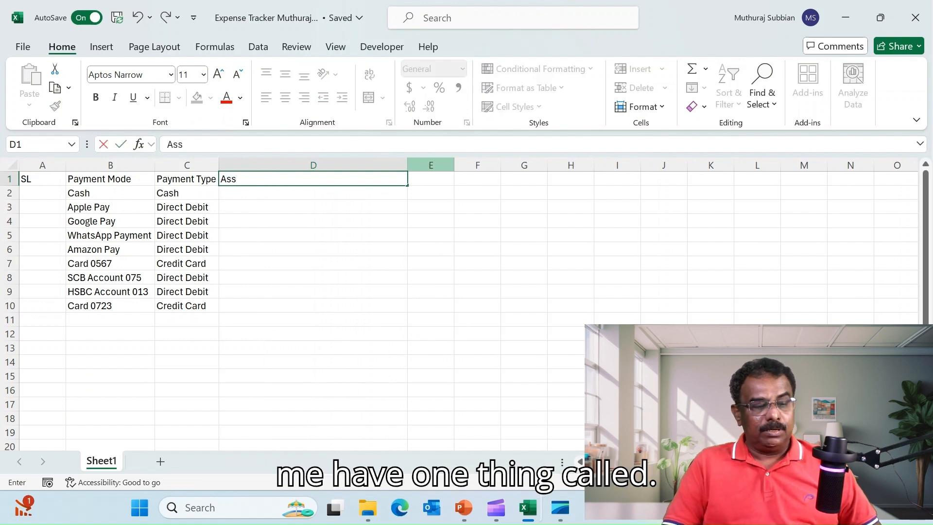
{"action": "type", "text": "ociated"}
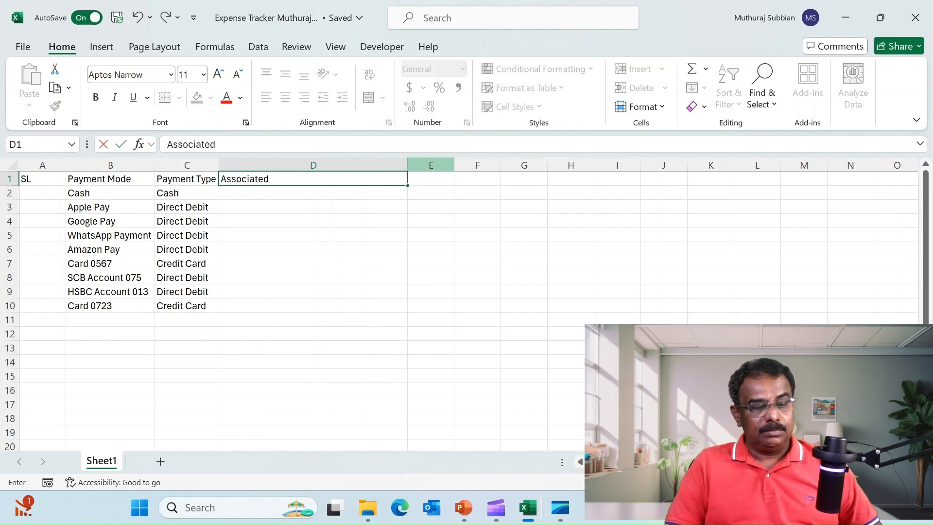
{"action": "type", "text": " Bank Account"}
{"action": "key", "text": "BackSpace"}
{"action": "key", "text": "BackSpace"}
{"action": "key", "text": "BackSpace"}
{"action": "key", "text": "BackSpace"}
{"action": "type", "text": "p"}
{"action": "key", "text": "BackSpace"}
{"action": "type", "text": "ount"}
{"action": "key", "text": "Return"}
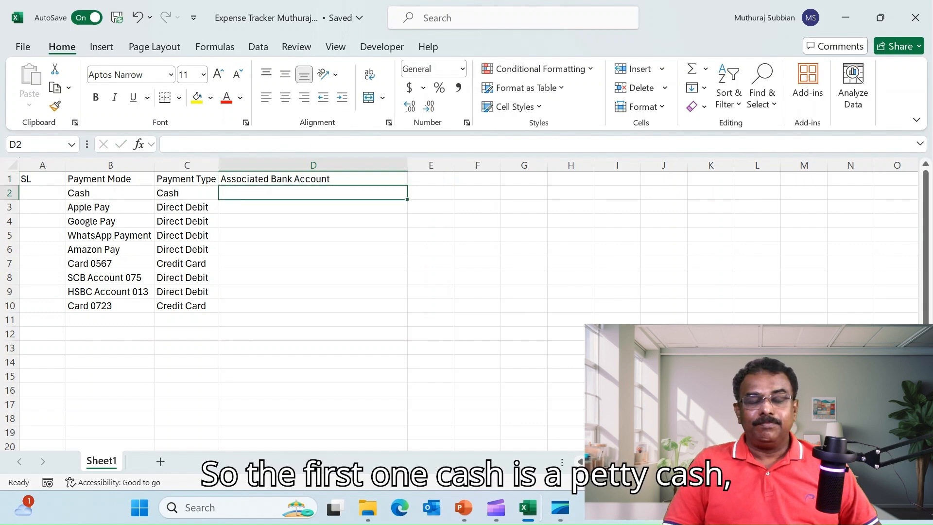
Enter Cash as the associated account in D2 and copy the SCB account from B8 into D3 for Apple Pay
{"action": "type", "text": "Cash"}
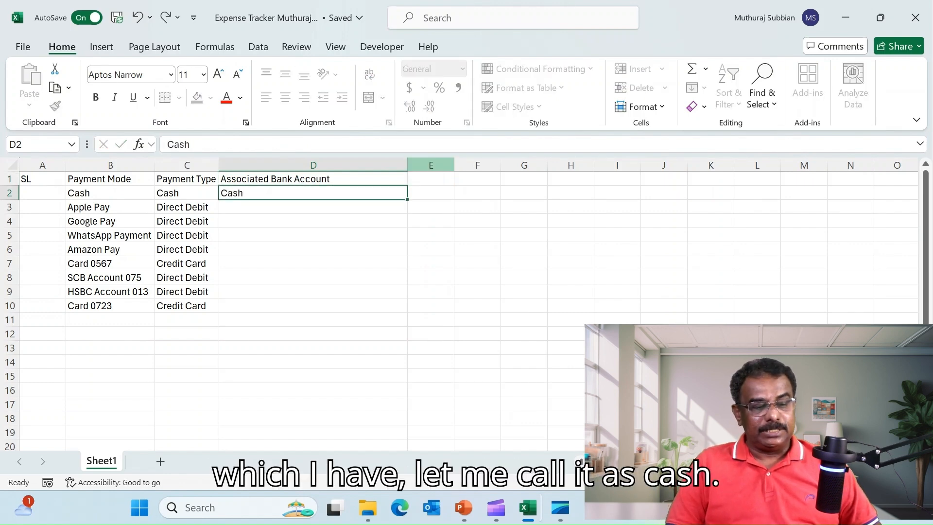
{"action": "key", "text": "Return"}
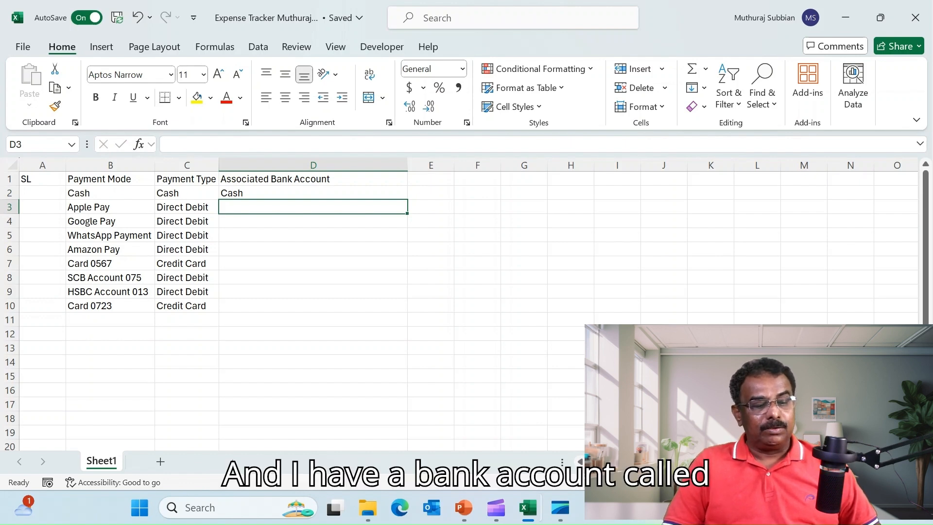
{"action": "type", "text": "S"}
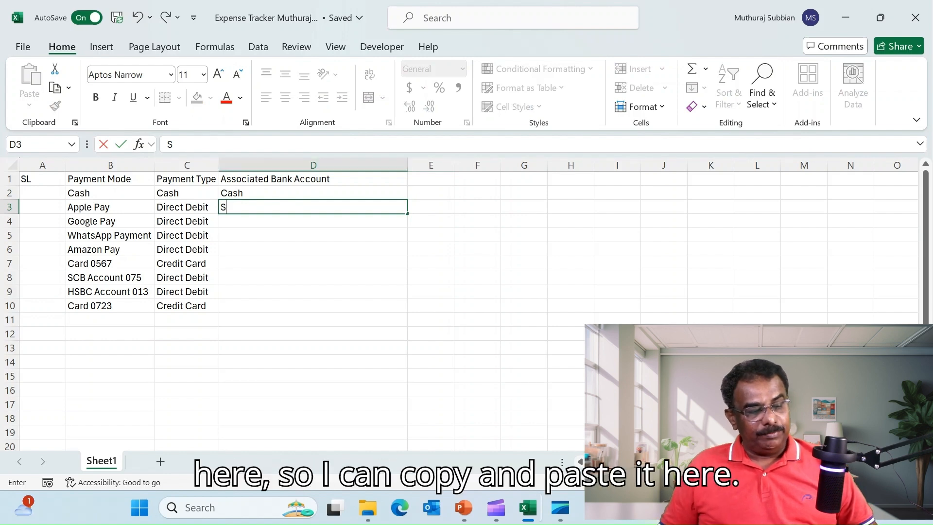
{"action": "left_click", "coordinate": [110, 277]}
{"action": "key", "text": "ctrl+c"}
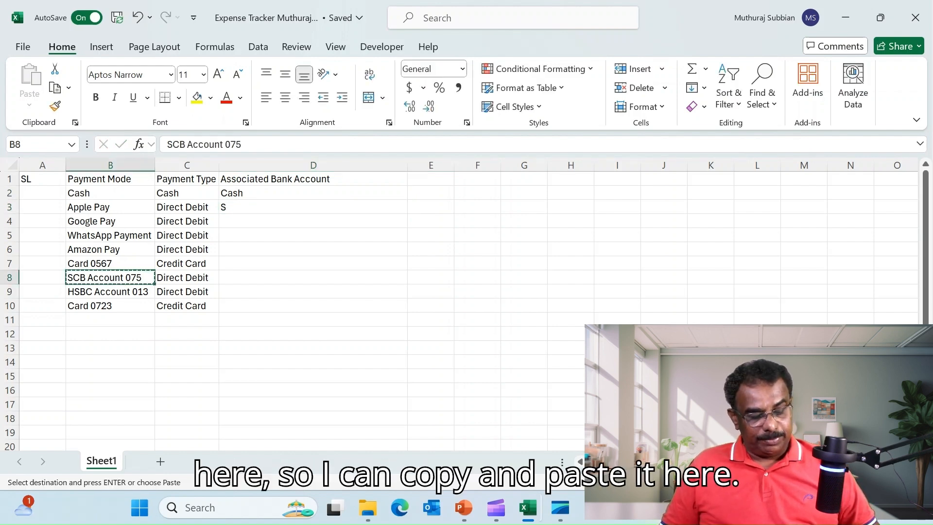
{"action": "left_click", "coordinate": [313, 207]}
{"action": "key", "text": "ctrl+v"}
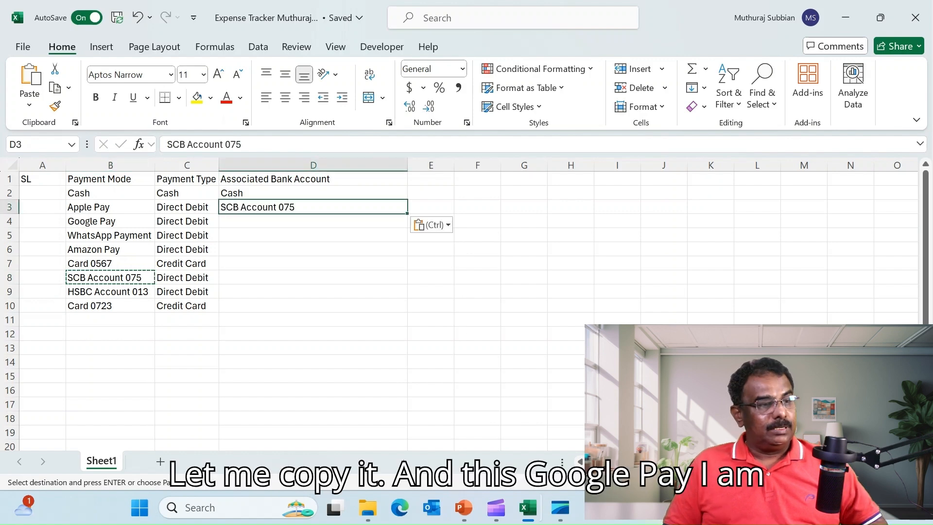
{"action": "key", "text": "Down"}
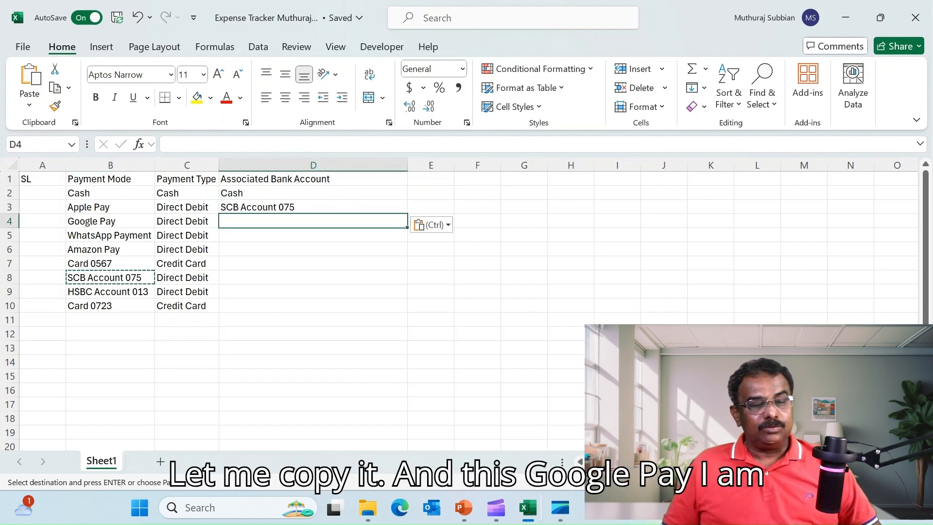
Copy the HSBC account from B9 into D4 and D5 as the associated account of Google Pay and WhatsApp Payment
{"action": "left_click", "coordinate": [111, 291]}
{"action": "key", "text": "ctrl+c"}
{"action": "left_click", "coordinate": [313, 221]}
{"action": "key", "text": "ctrl+v"}
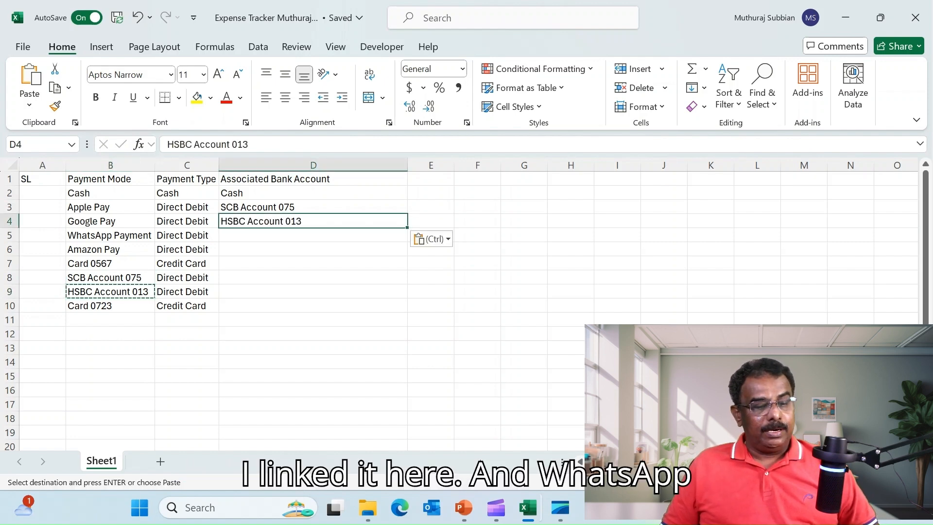
{"action": "key", "text": "ctrl+c"}
{"action": "key", "text": "Down"}
{"action": "key", "text": "ctrl+v"}
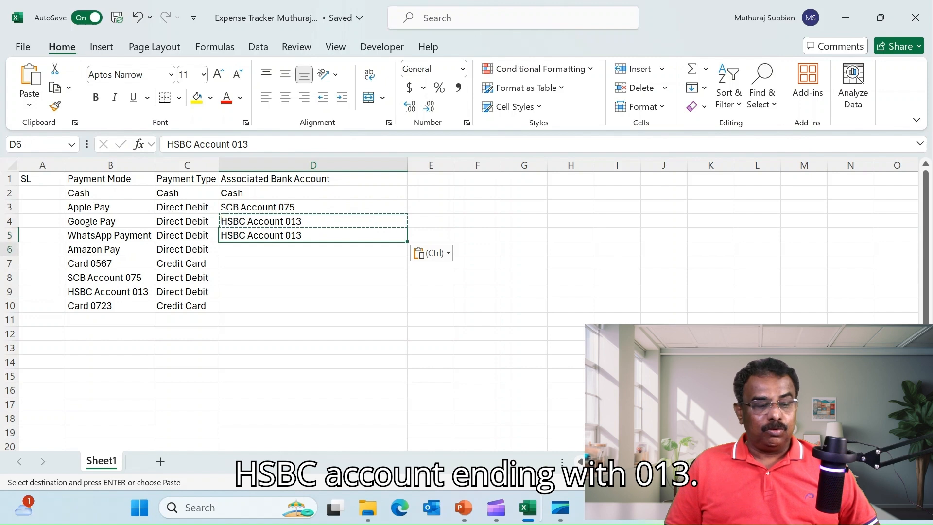
{"action": "key", "text": "Down"}
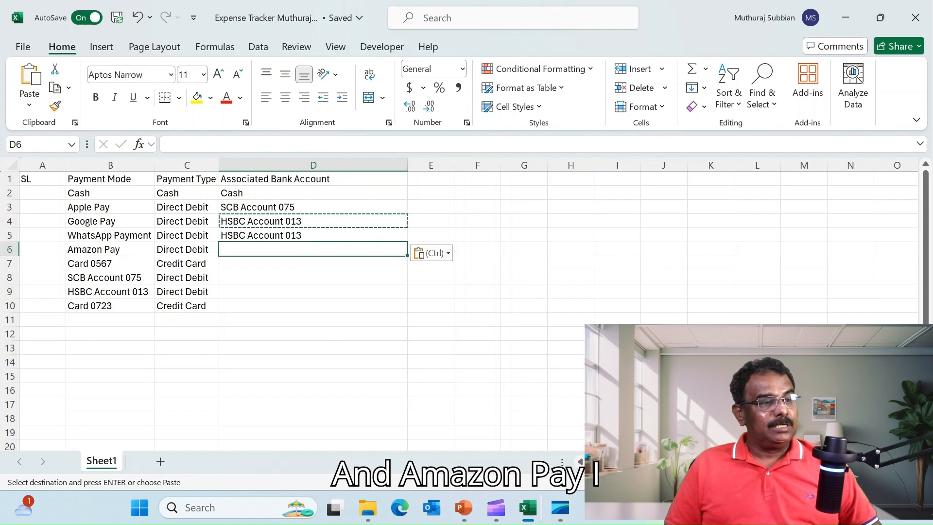
Copy the SCB account from D3 into D6 as the associated account of Amazon Pay
{"action": "key", "text": "Escape"}
{"action": "key", "text": "Up"}
{"action": "key", "text": "Up"}
{"action": "key", "text": "Up"}
{"action": "key", "text": "ctrl+c"}
{"action": "key", "text": "Down"}
{"action": "key", "text": "Down"}
{"action": "key", "text": "Down"}
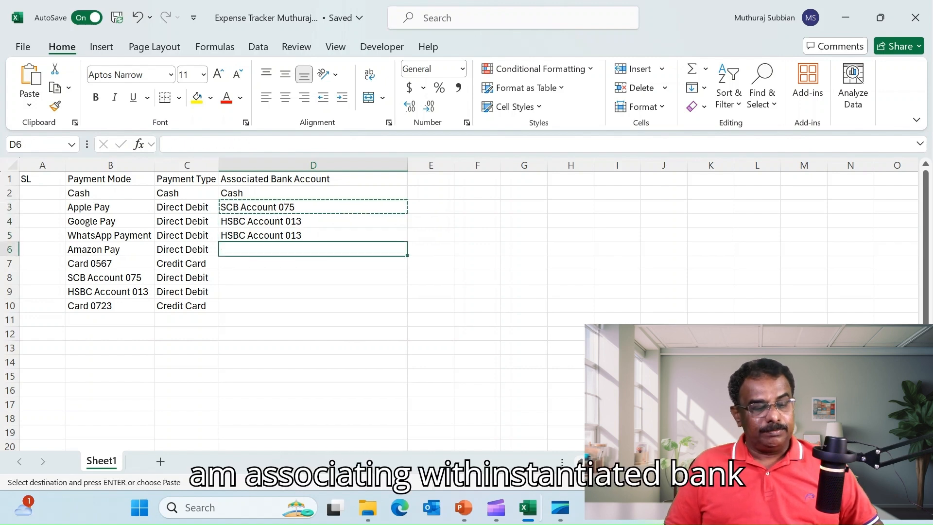
{"action": "key", "text": "ctrl+v"}
{"action": "key", "text": "Down"}
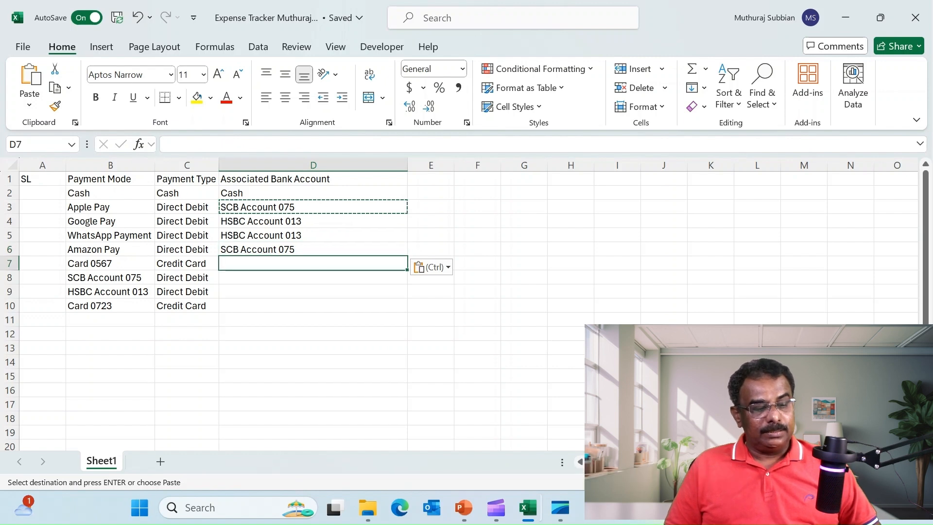
Paste the prepared list of associated accounts and credit cards from another workbook over D2:D10
{"action": "key", "text": "alt+Tab"}
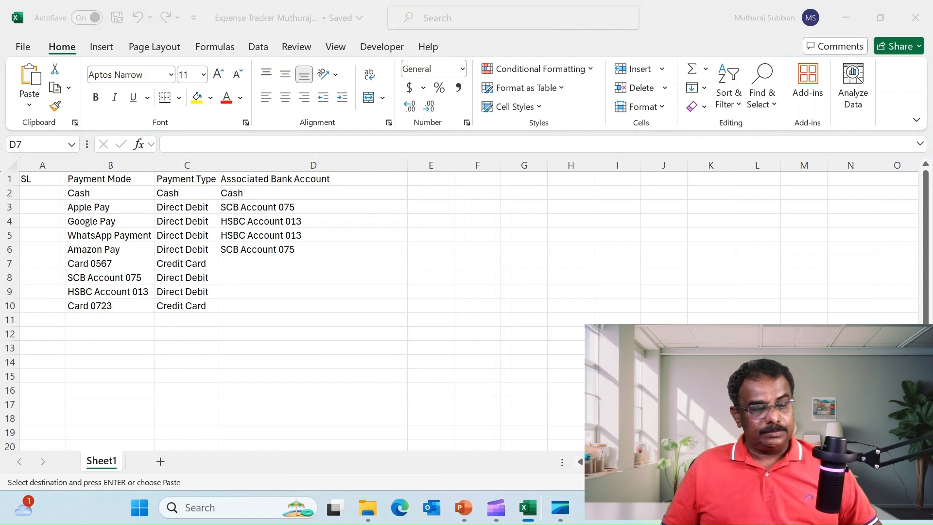
{"action": "key", "text": "alt+Tab"}
{"action": "left_click", "coordinate": [313, 193]}
{"action": "key", "text": "ctrl+v"}
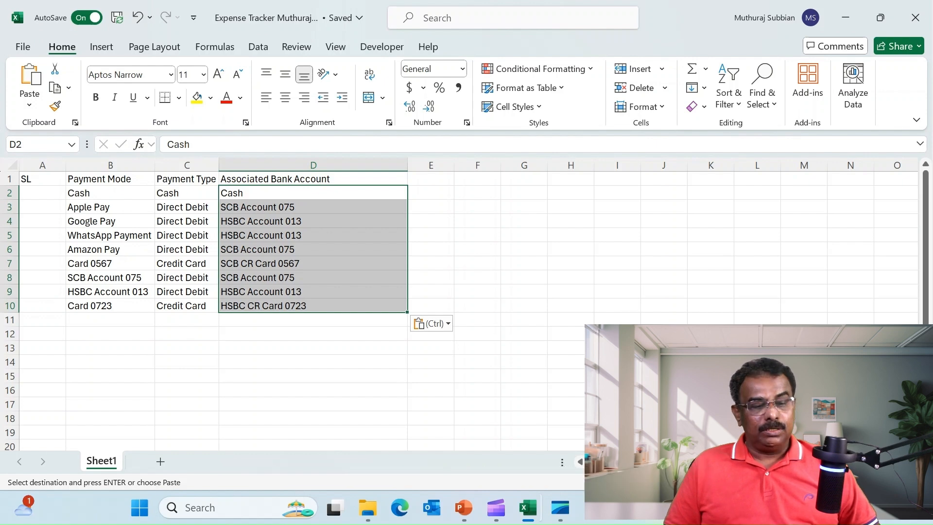
Review the associated bank account and credit card entries for each payment mode in D2:D10
{"action": "key", "text": "Down"}
{"action": "key", "text": "Down"}
{"action": "key", "text": "Down"}
{"action": "key", "text": "Down"}
{"action": "key", "text": "Down"}
{"action": "key", "text": "Down"}
{"action": "key", "text": "Down"}
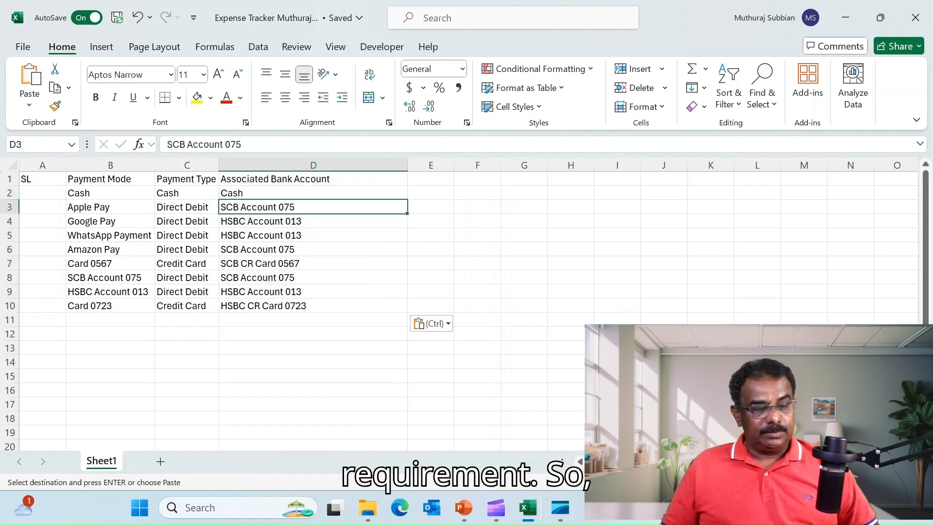
{"action": "key", "text": "Down"}
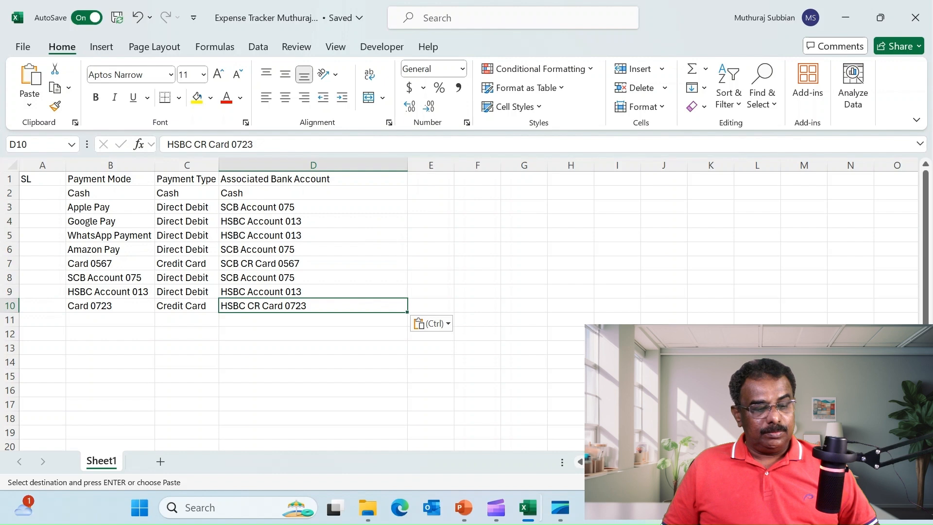
{"action": "key", "text": "Left"}
{"action": "key", "text": "Right"}
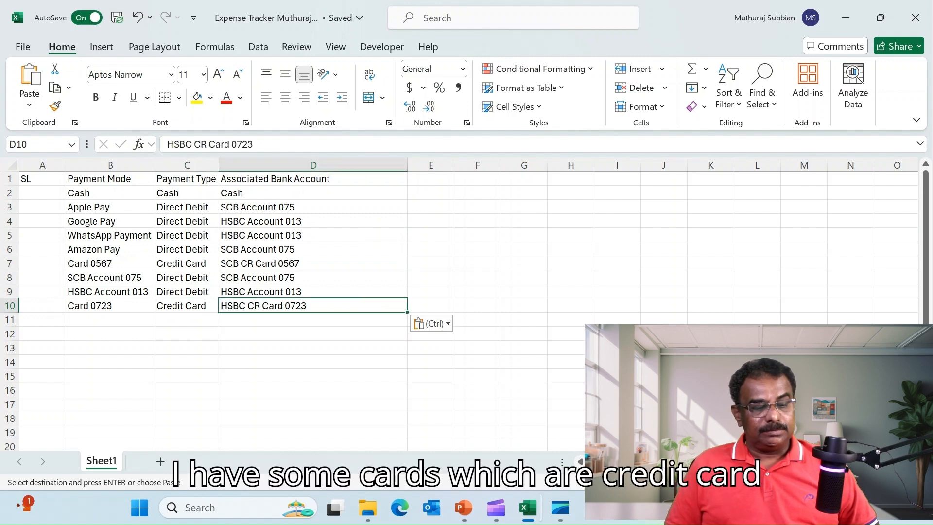
{"action": "key", "text": "Up"}
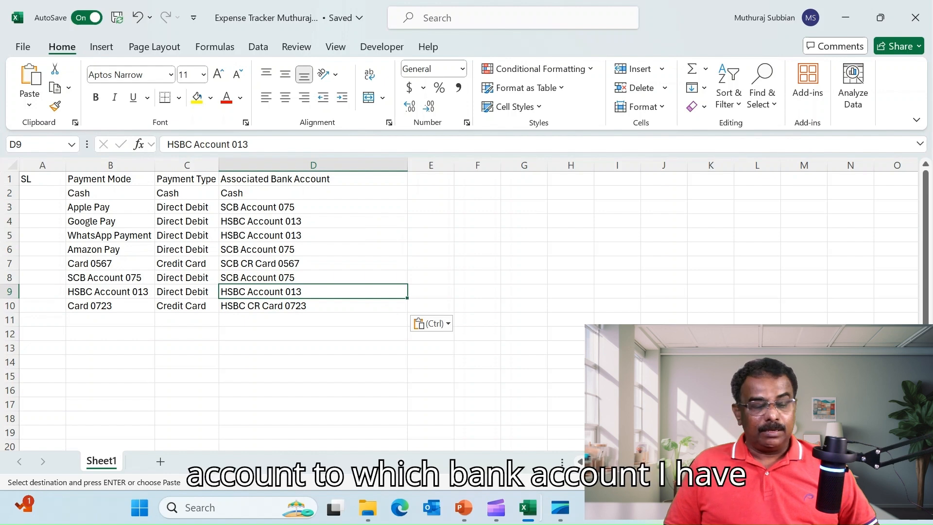
{"action": "key", "text": "Up"}
{"action": "key", "text": "Up"}
{"action": "key", "text": "Up"}
{"action": "key", "text": "Up"}
{"action": "key", "text": "Up"}
{"action": "key", "text": "Up"}
{"action": "key", "text": "Up"}
{"action": "key", "text": "Up"}
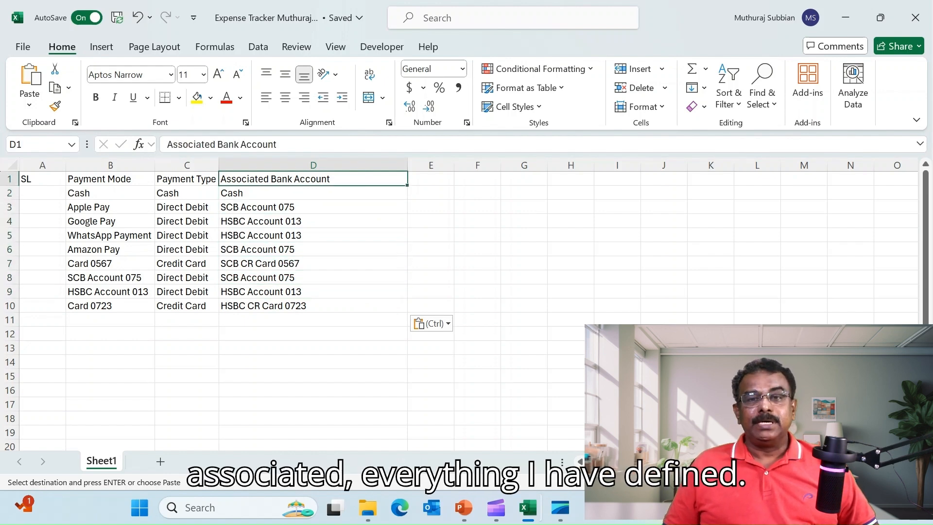
Add the header Monthly Limit in E1 and fit the column width to it
{"action": "key", "text": "Right"}
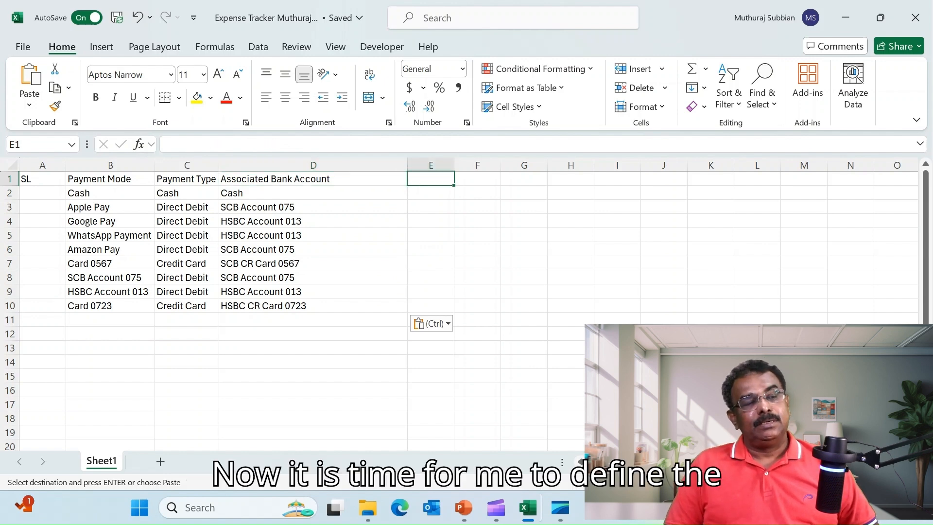
{"action": "key", "text": "Escape"}
{"action": "type", "text": "Mon"}
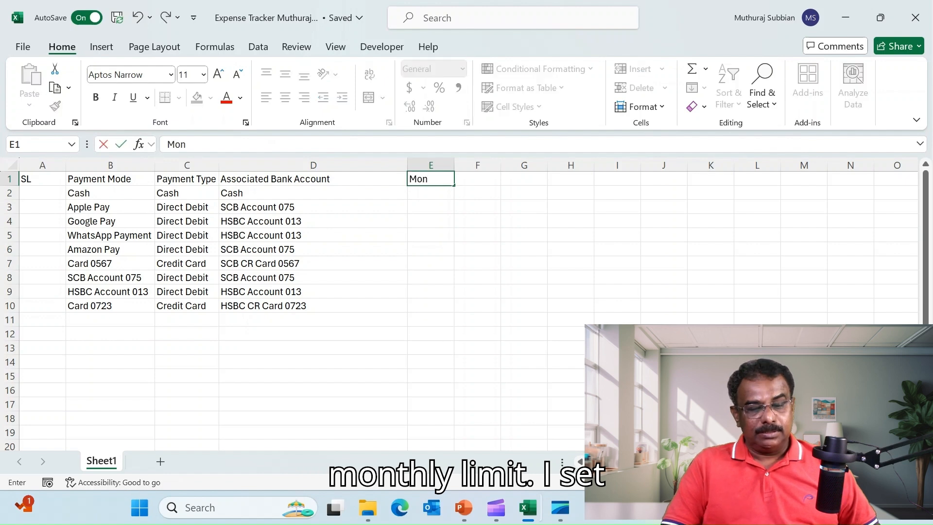
{"action": "type", "text": "thly Limit"}
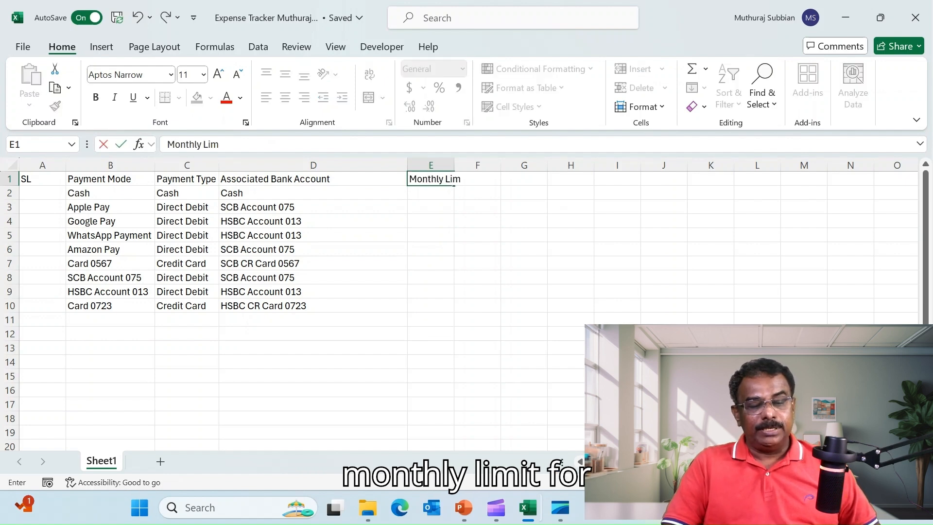
{"action": "key", "text": "Return"}
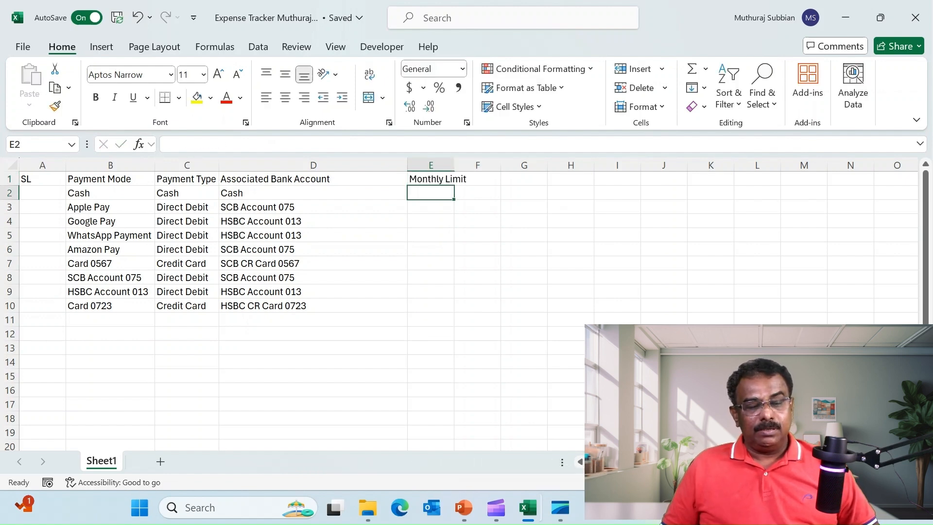
{"action": "double_click", "coordinate": [455, 165]}
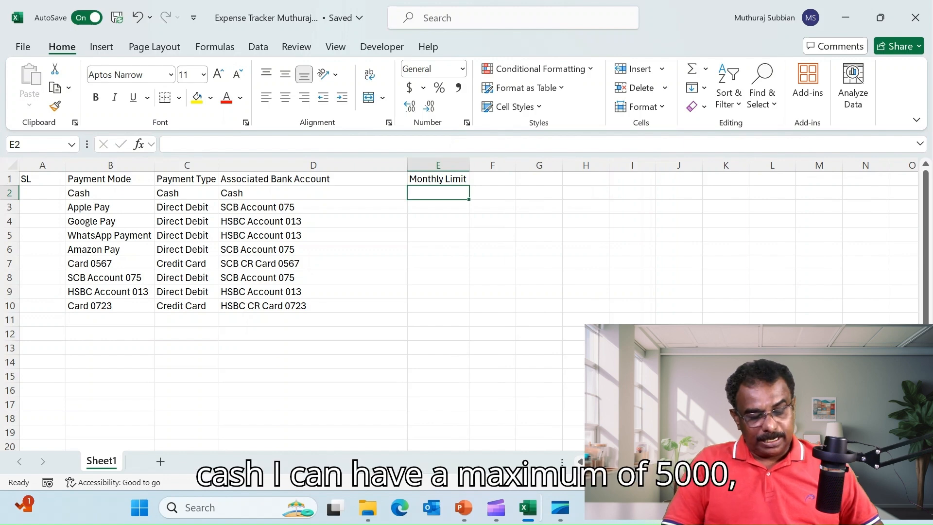
Enter monthly limits in E2:E5: 5000 for Cash, 3000 for Apple Pay, 2000 for Google Pay and 1000 for WhatsApp Payment
{"action": "type", "text": "5000"}
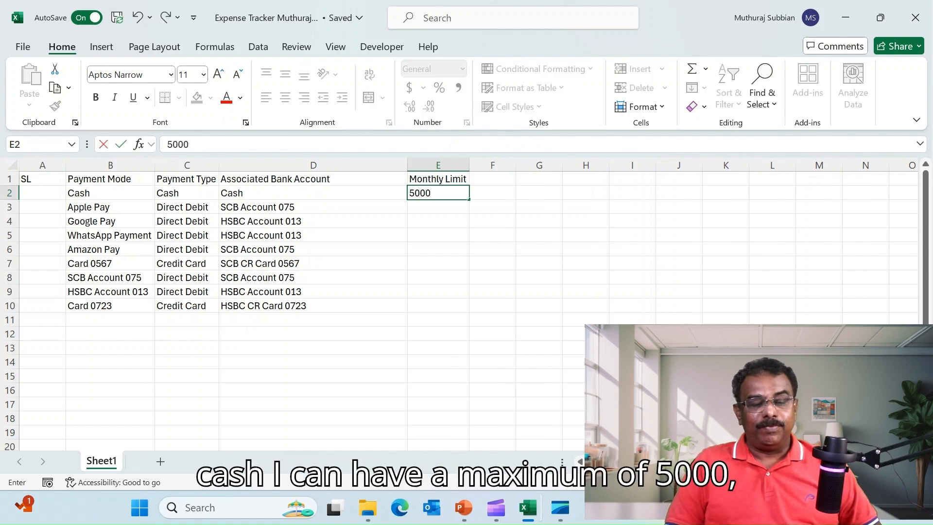
{"action": "key", "text": "Return"}
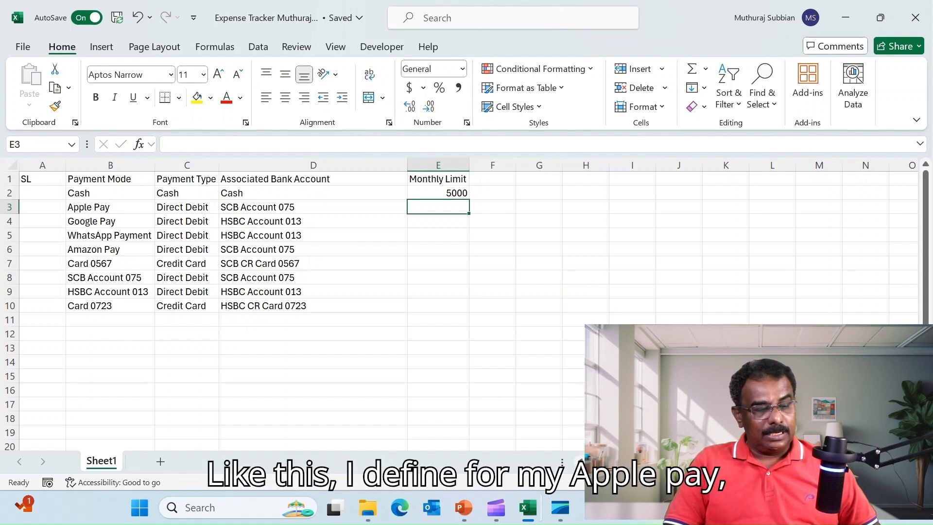
{"action": "type", "text": "3000"}
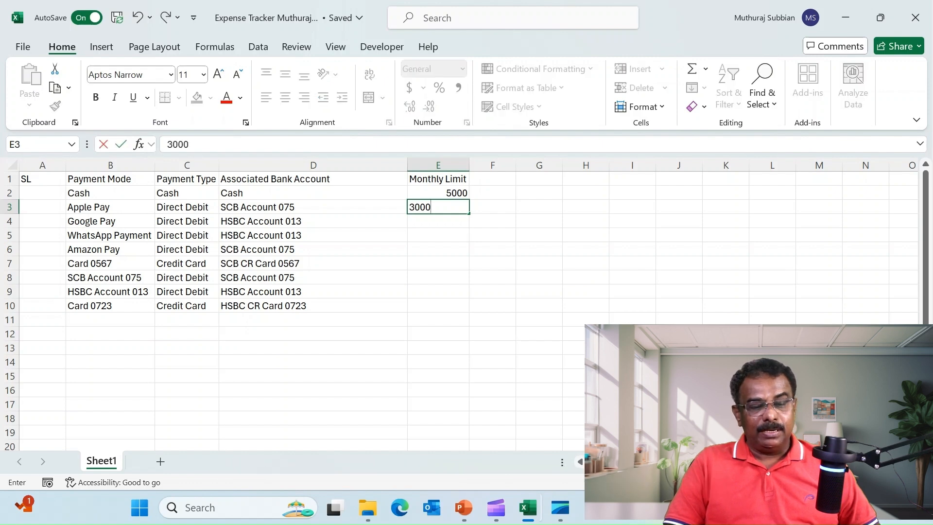
{"action": "key", "text": "Return"}
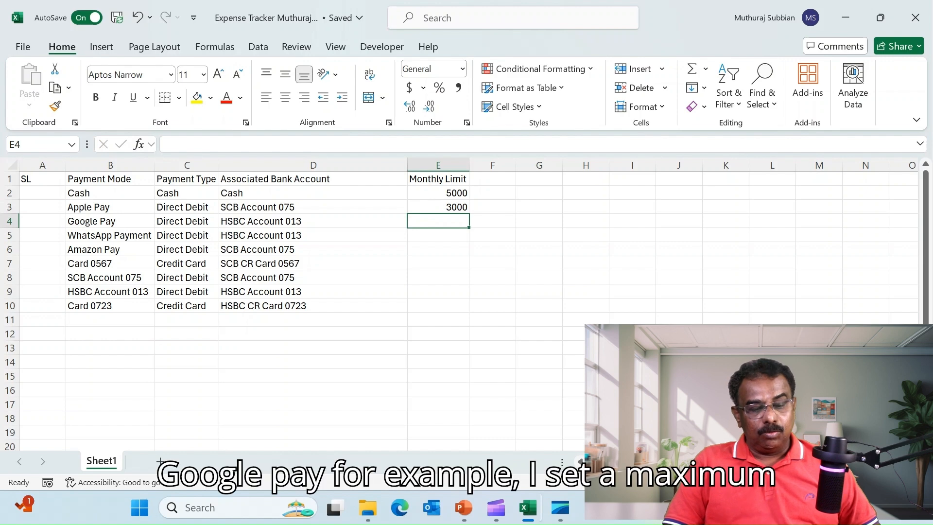
{"action": "type", "text": "2000"}
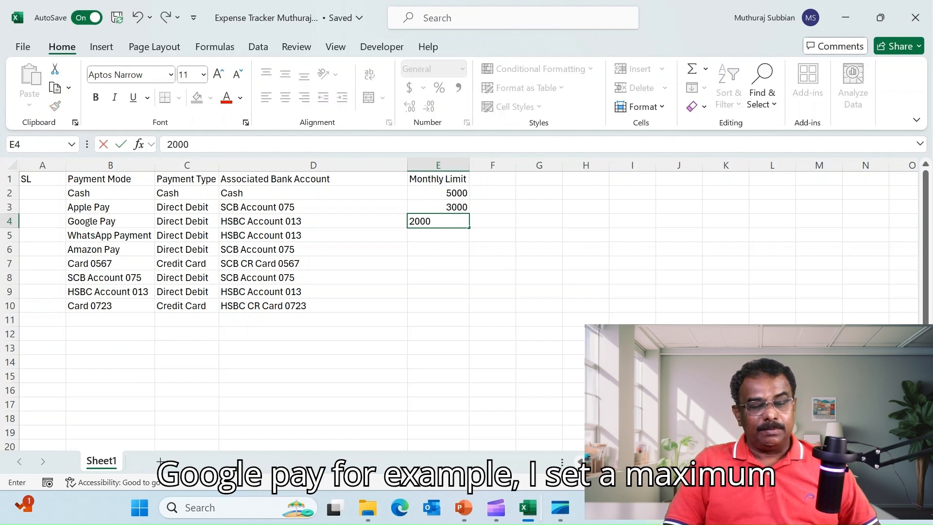
{"action": "key", "text": "Return"}
{"action": "type", "text": "1"}
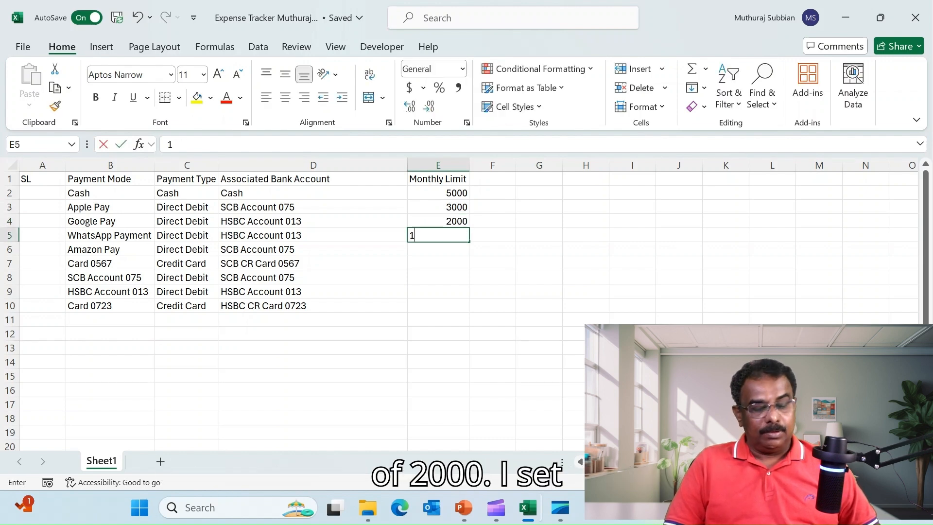
{"action": "type", "text": "000"}
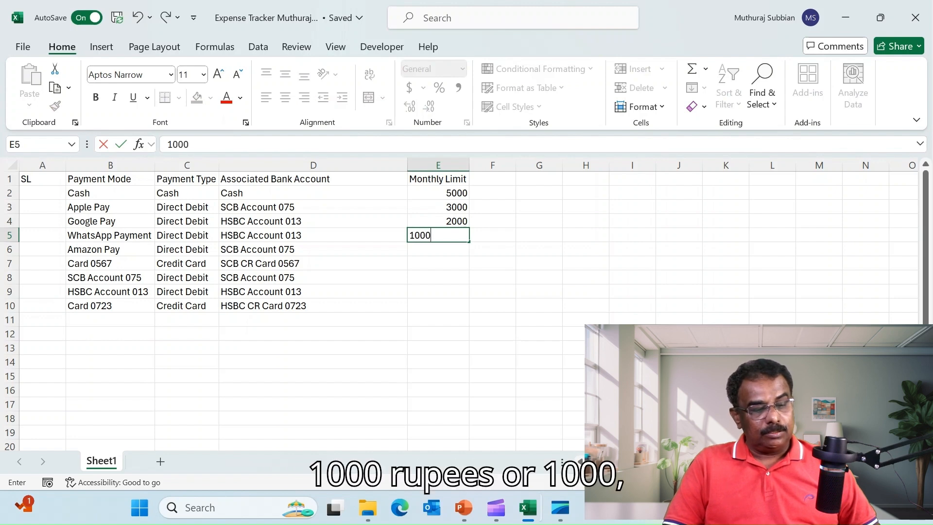
{"action": "key", "text": "Return"}
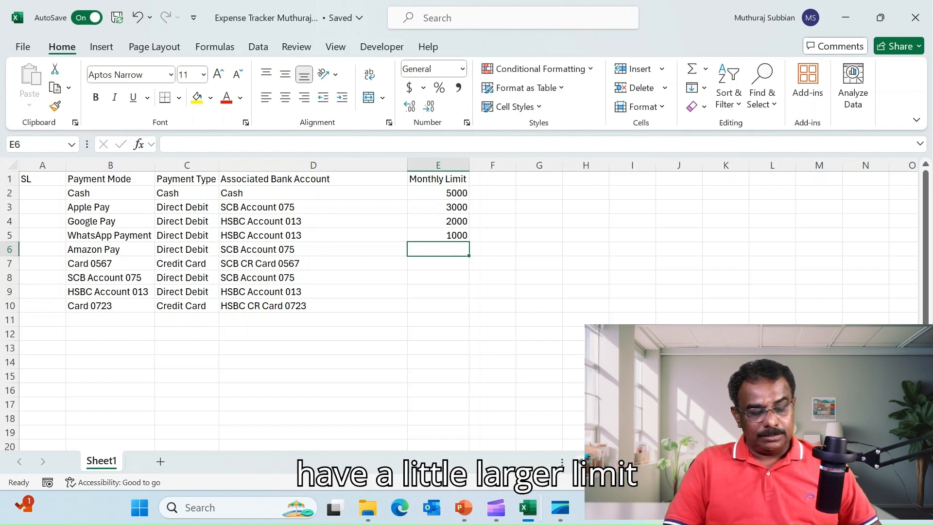
Enter monthly limits in E6:E10: 3000 for Amazon Pay, 4000 for the SCB card, 80000 for SCB, 10000 for HSBC, 4000 for the HSBC card
{"action": "type", "text": "3000"}
{"action": "key", "text": "Return"}
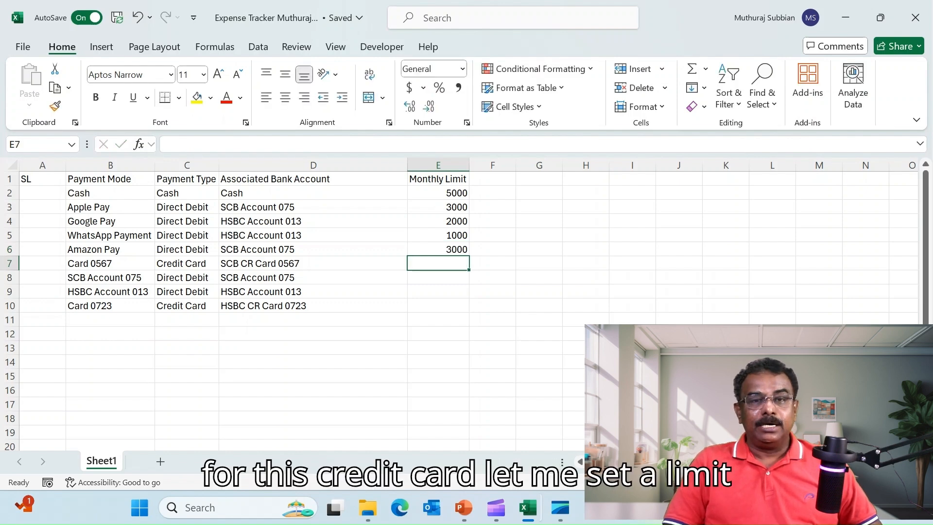
{"action": "type", "text": "4000"}
{"action": "key", "text": "Return"}
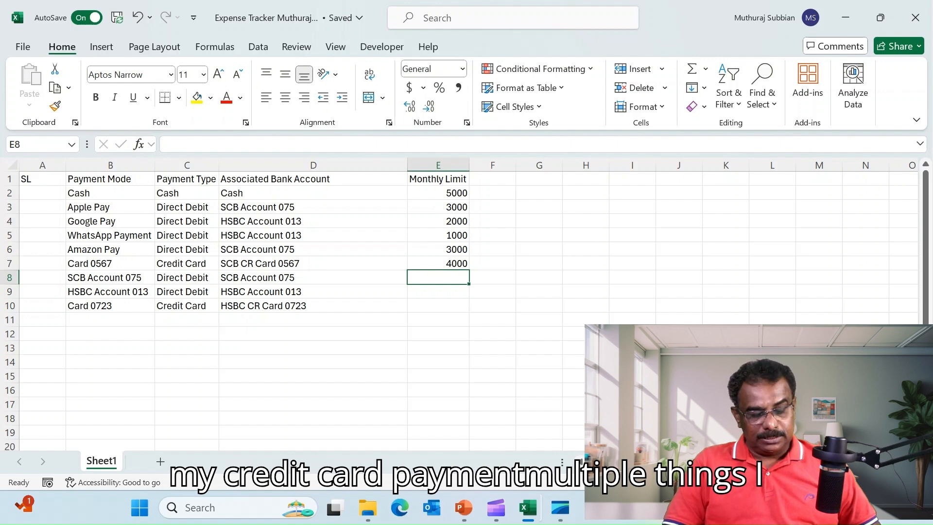
{"action": "type", "text": "80000"}
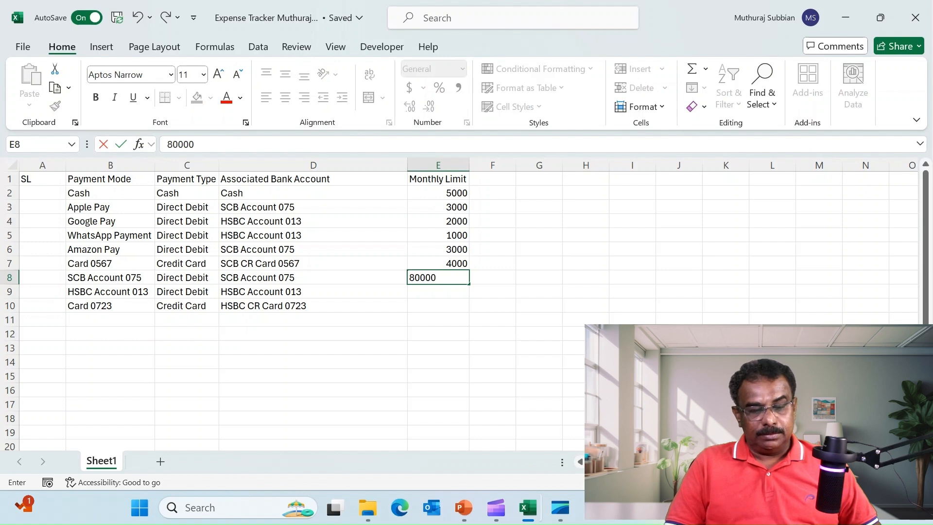
{"action": "key", "text": "Return"}
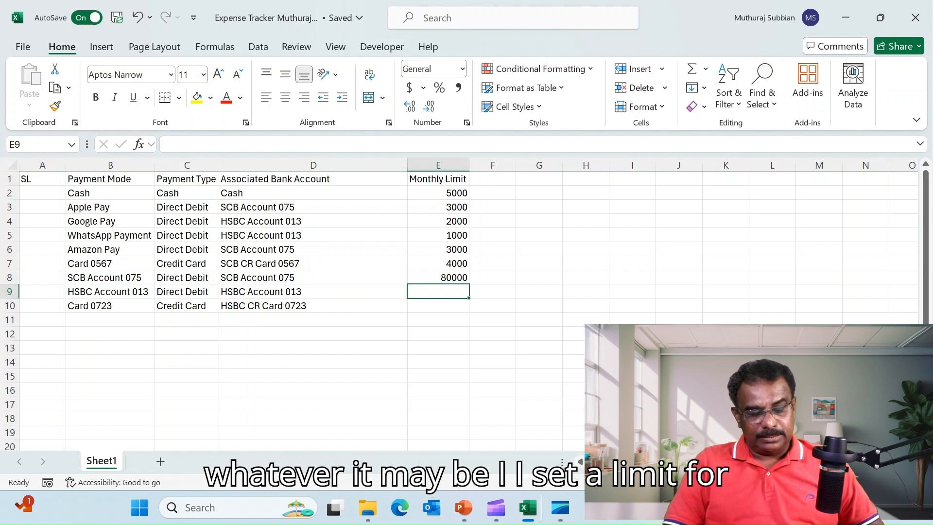
{"action": "type", "text": "10000"}
{"action": "key", "text": "Return"}
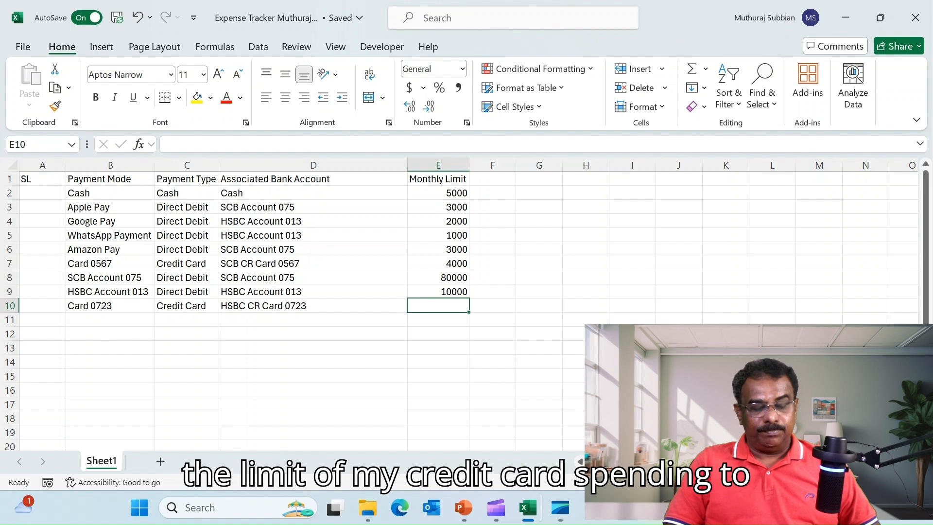
{"action": "type", "text": "4000"}
{"action": "key", "text": "Return"}
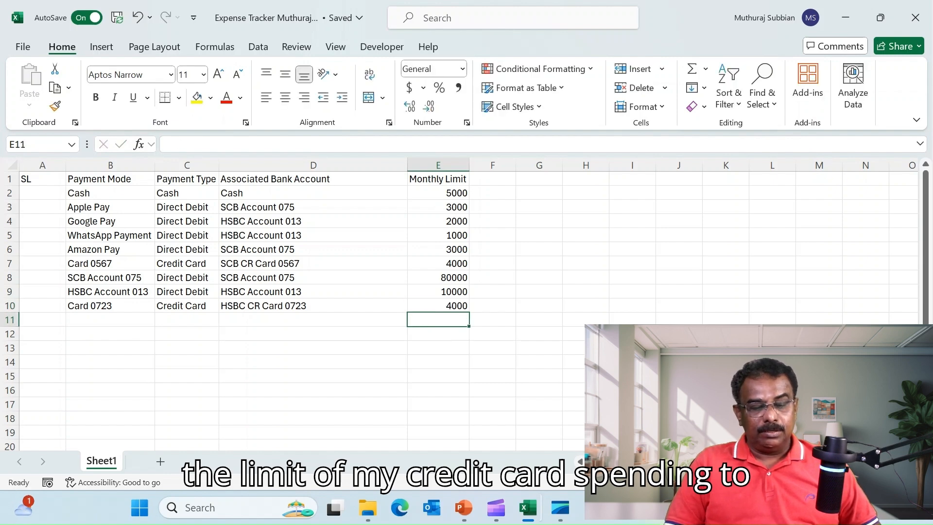
Format the monthly limits in E2:E10 as accounting values in US dollars, $ English (United States)
{"action": "left_click", "coordinate": [439, 192]}
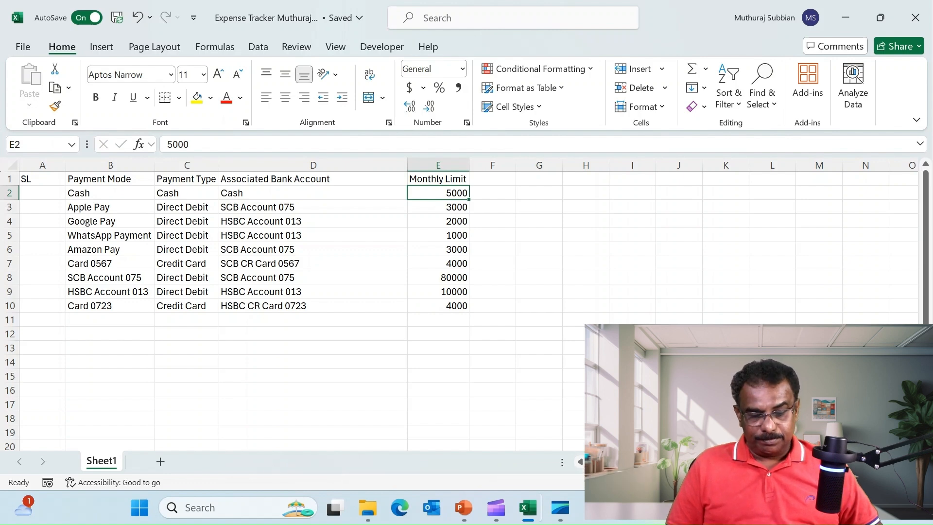
{"action": "key", "text": "shift+Down"}
{"action": "key", "text": "shift+Down"}
{"action": "key", "text": "shift+Down"}
{"action": "key", "text": "shift+Down"}
{"action": "key", "text": "shift+Down"}
{"action": "key", "text": "shift+Down"}
{"action": "key", "text": "shift+Down"}
{"action": "key", "text": "shift+Down"}
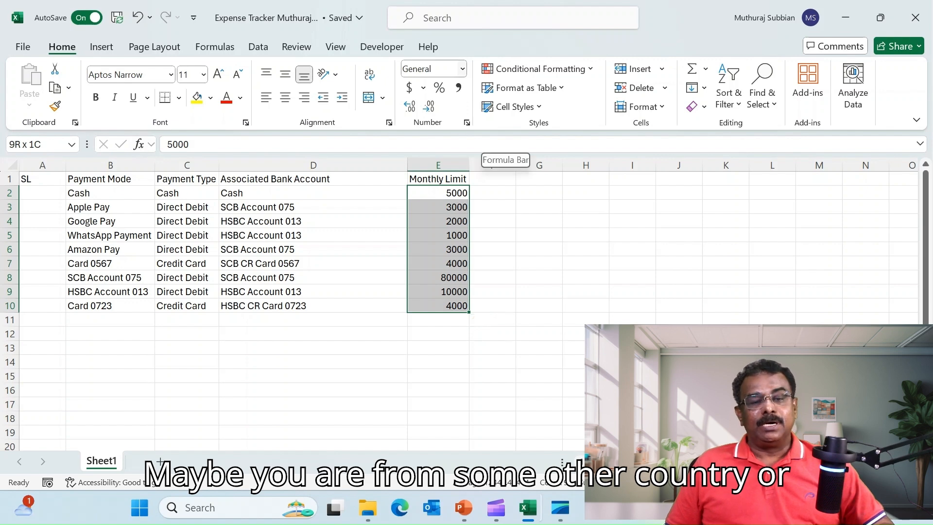
{"action": "left_click", "coordinate": [462, 69]}
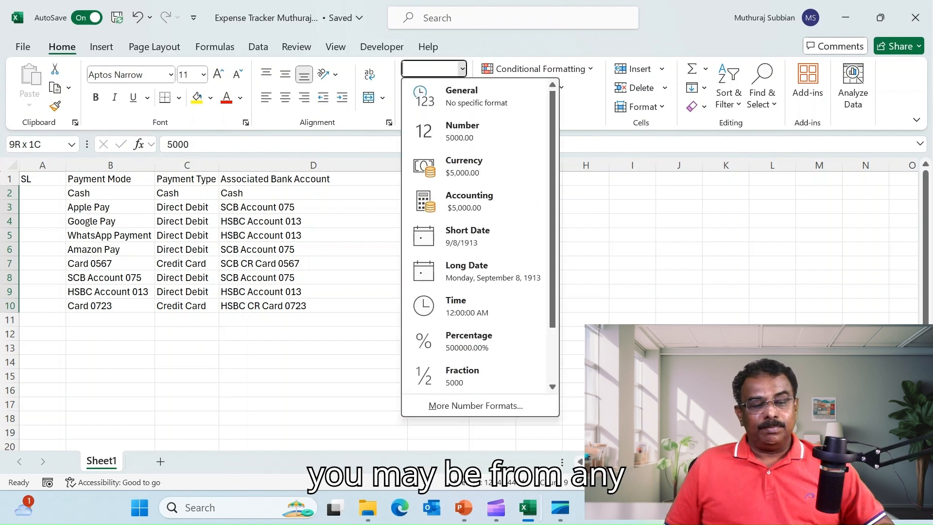
{"action": "key", "text": "Escape"}
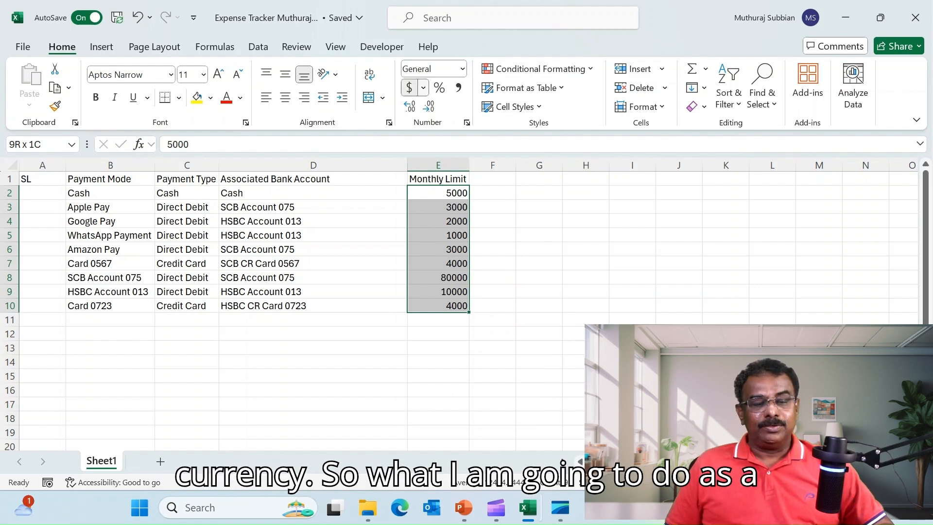
{"action": "left_click", "coordinate": [423, 88]}
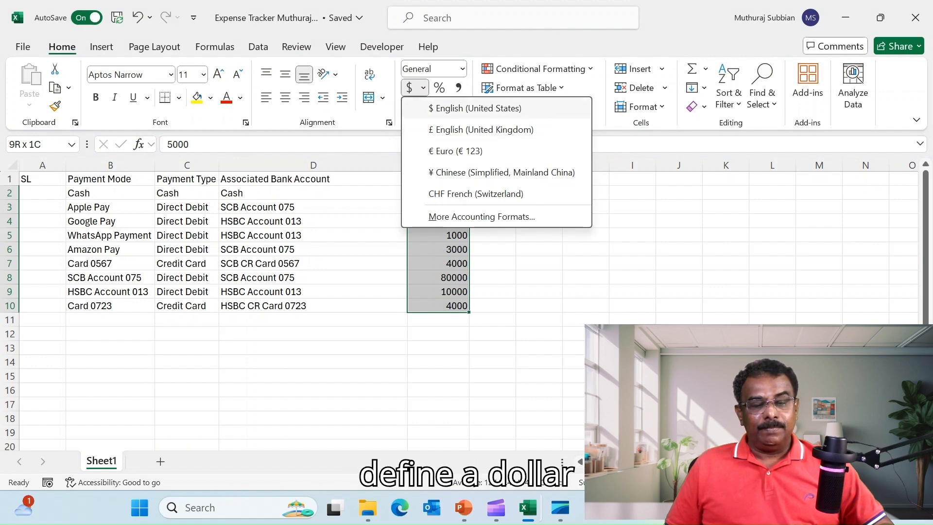
{"action": "left_click", "coordinate": [475, 108]}
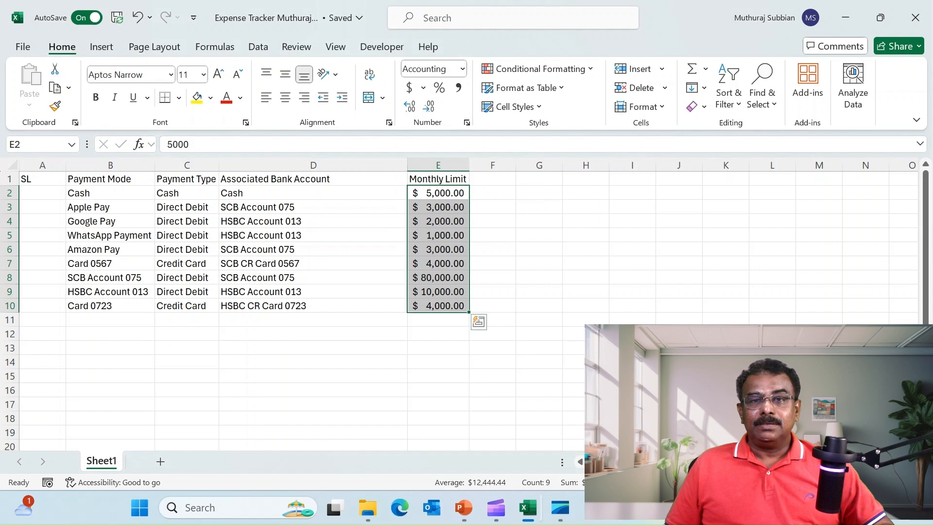
{"action": "left_click", "coordinate": [539, 207]}
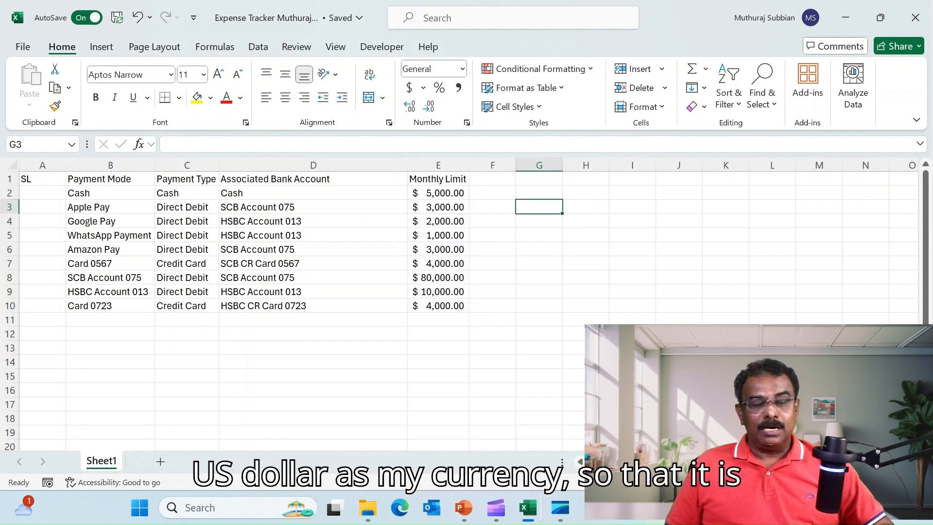
Review the monthly limits in E2:E10 and select the empty header cell F1
{"action": "left_click", "coordinate": [438, 193]}
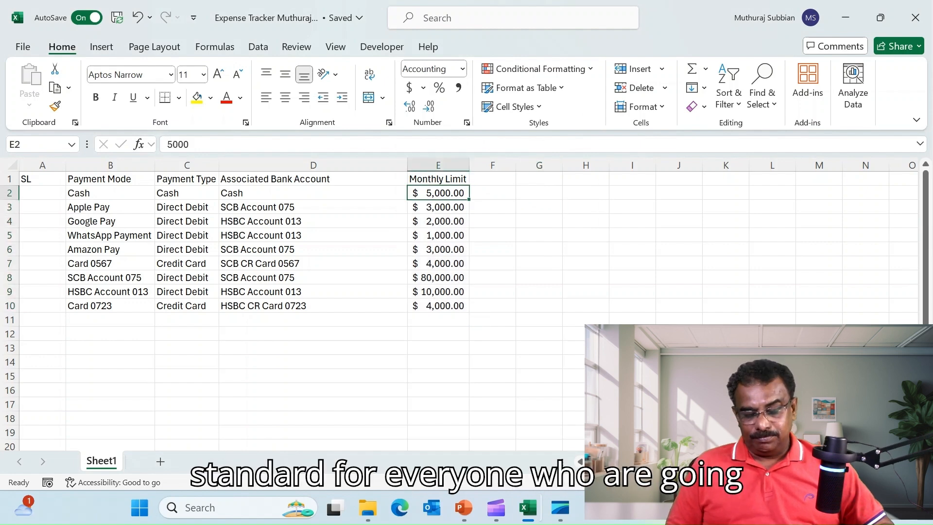
{"action": "left_click", "coordinate": [438, 179]}
{"action": "key", "text": "Down"}
{"action": "key", "text": "Down"}
{"action": "key", "text": "Down"}
{"action": "key", "text": "Down"}
{"action": "key", "text": "Down"}
{"action": "key", "text": "Down"}
{"action": "key", "text": "Down"}
{"action": "key", "text": "Down"}
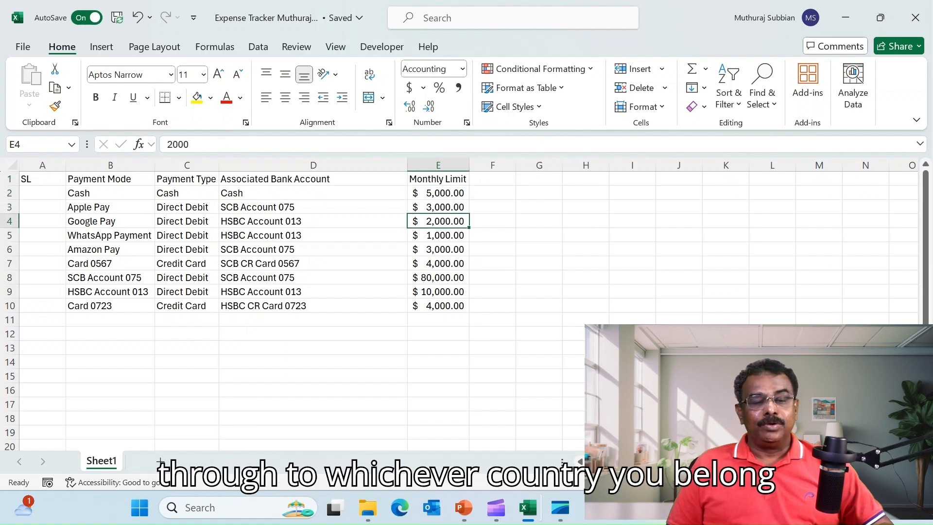
{"action": "key", "text": "Down"}
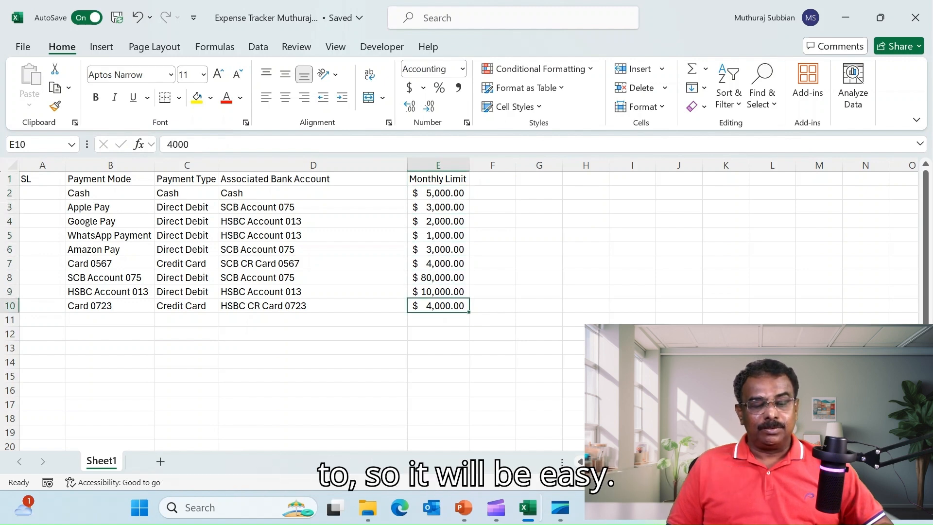
{"action": "left_click", "coordinate": [492, 178]}
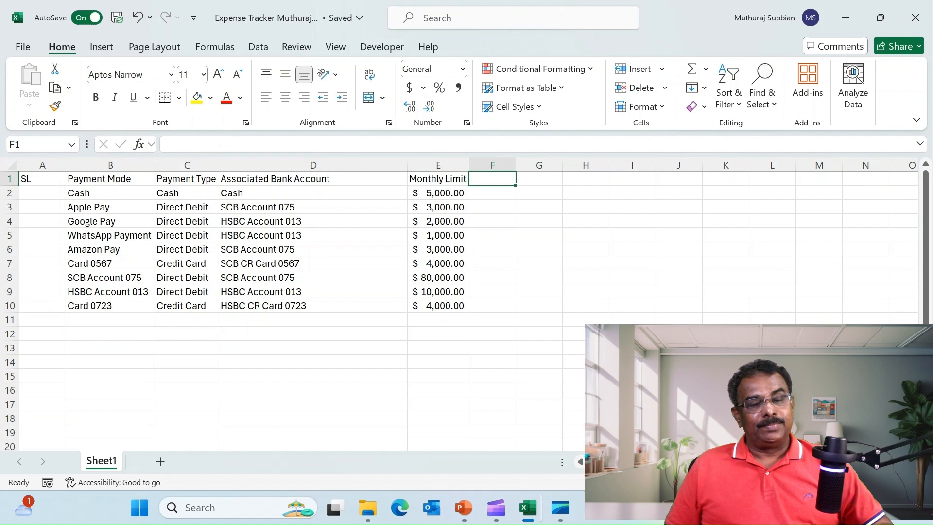
Enter the serial numbers 1 and 2 in A2 and A3 under the SL header
{"action": "left_click", "coordinate": [42, 179]}
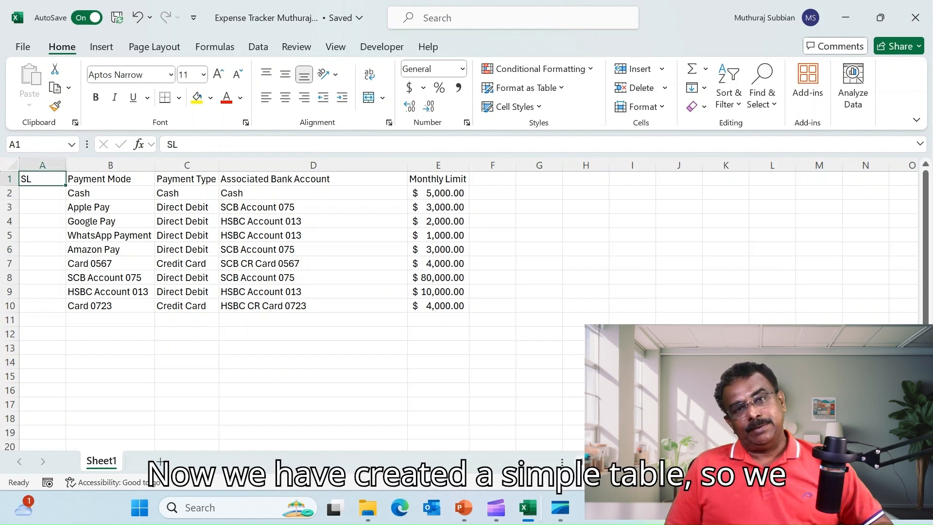
{"action": "left_click", "coordinate": [42, 193]}
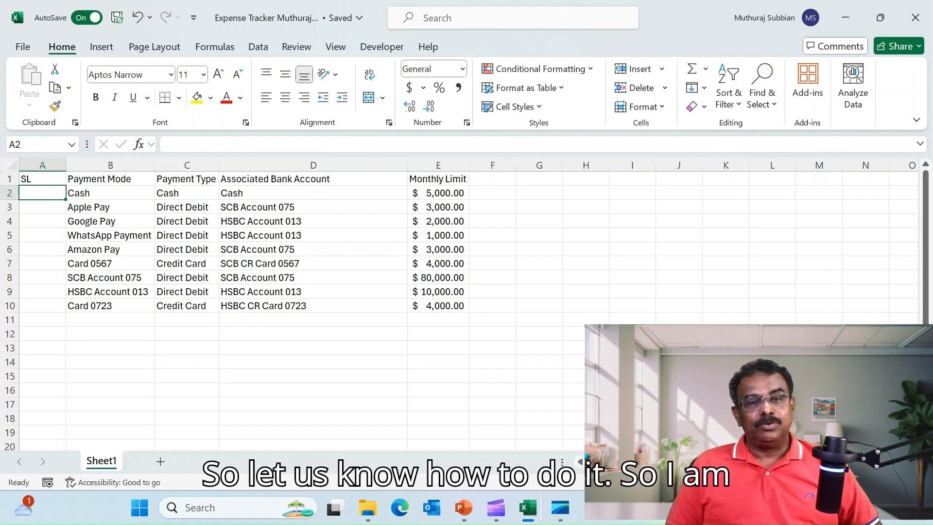
{"action": "type", "text": "1"}
{"action": "key", "text": "Return"}
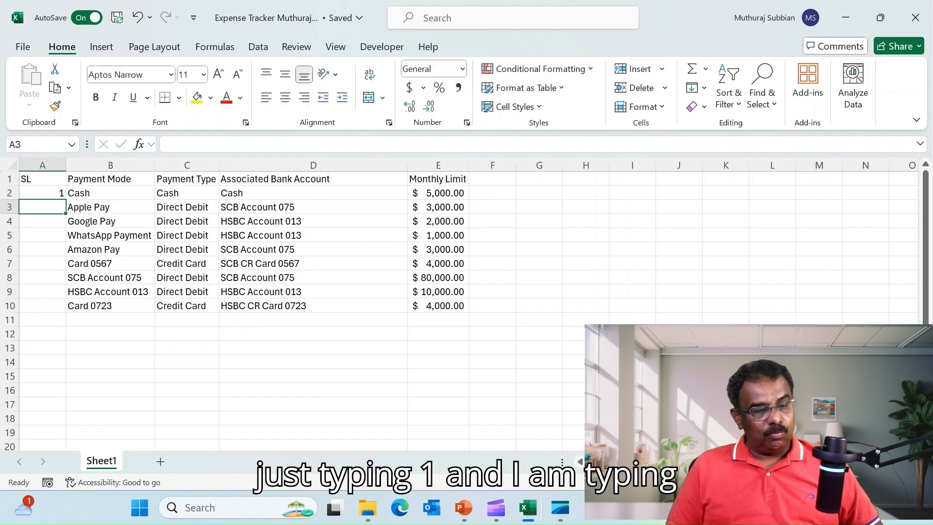
{"action": "type", "text": "2"}
{"action": "key", "text": "Return"}
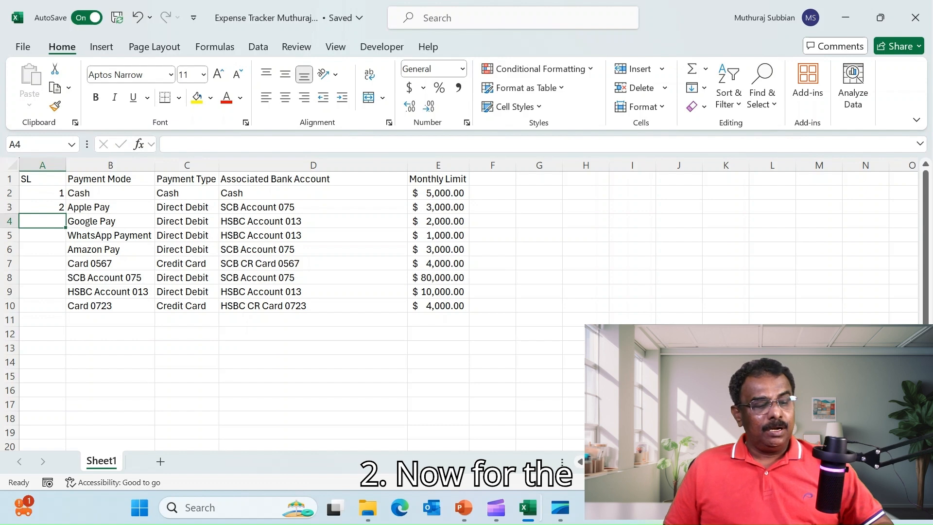
Extend the serial number series from A2:A3 down to A10 and undo the fill
{"action": "left_click", "coordinate": [42, 193]}
{"action": "mouse_move", "coordinate": [42, 193]}
{"action": "left_mouse_down"}
{"action": "mouse_move", "coordinate": [42, 221]}
{"action": "mouse_move", "coordinate": [42, 207]}
{"action": "left_mouse_up"}
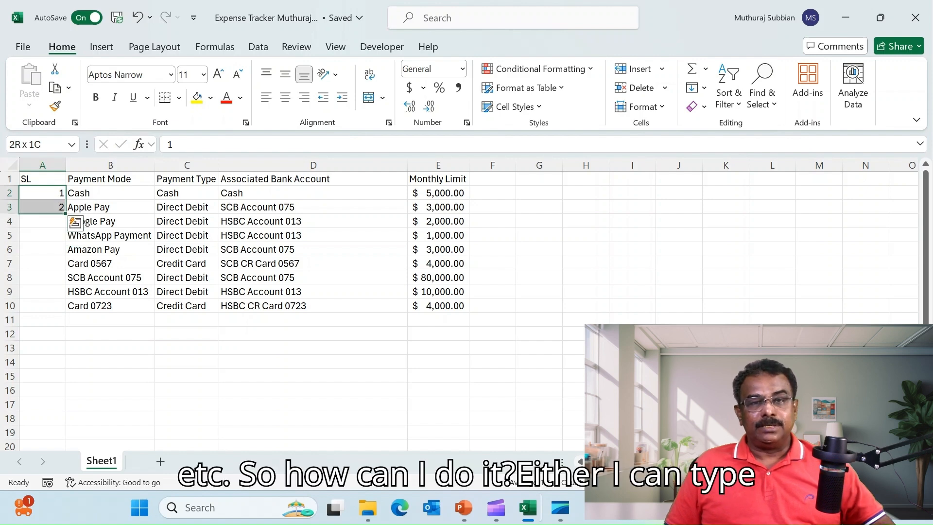
{"action": "left_click", "coordinate": [43, 222]}
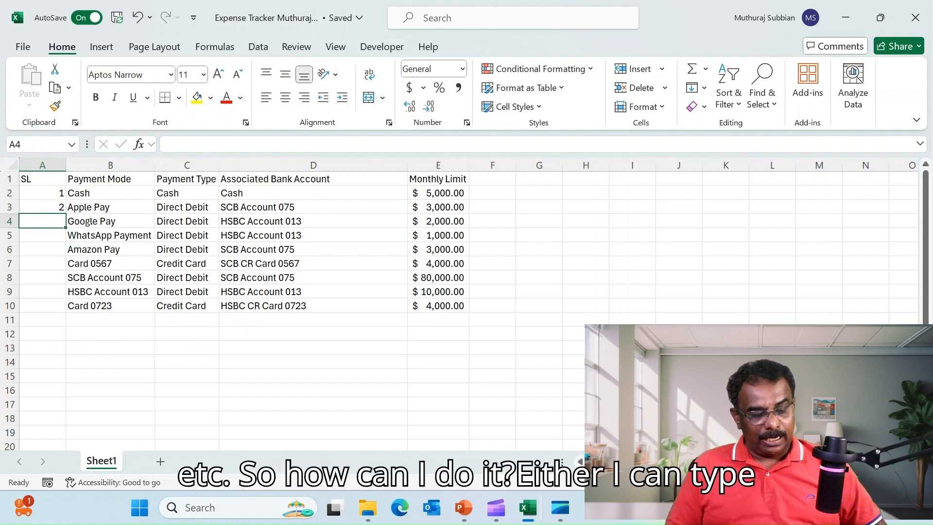
{"action": "left_click_drag", "start_coordinate": [42, 193], "coordinate": [43, 207]}
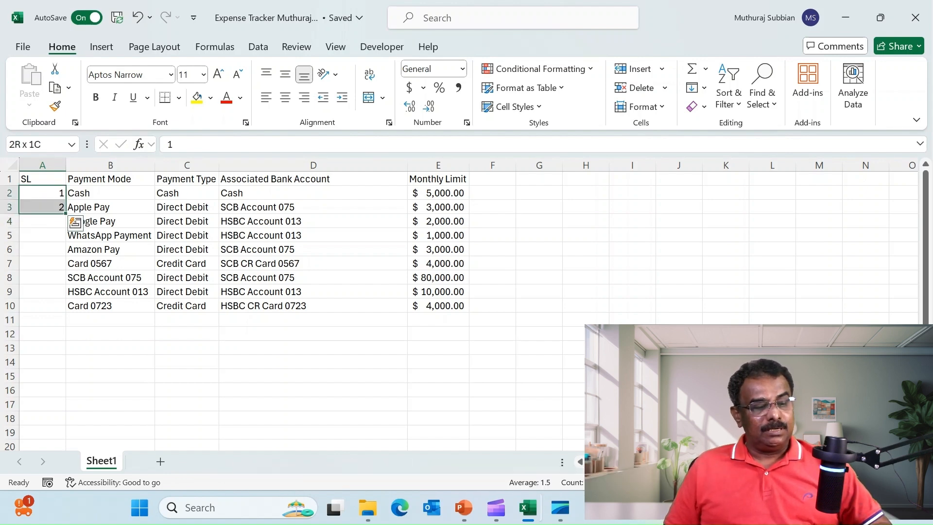
{"action": "key", "text": "shift+Up"}
{"action": "key", "text": "shift+Down"}
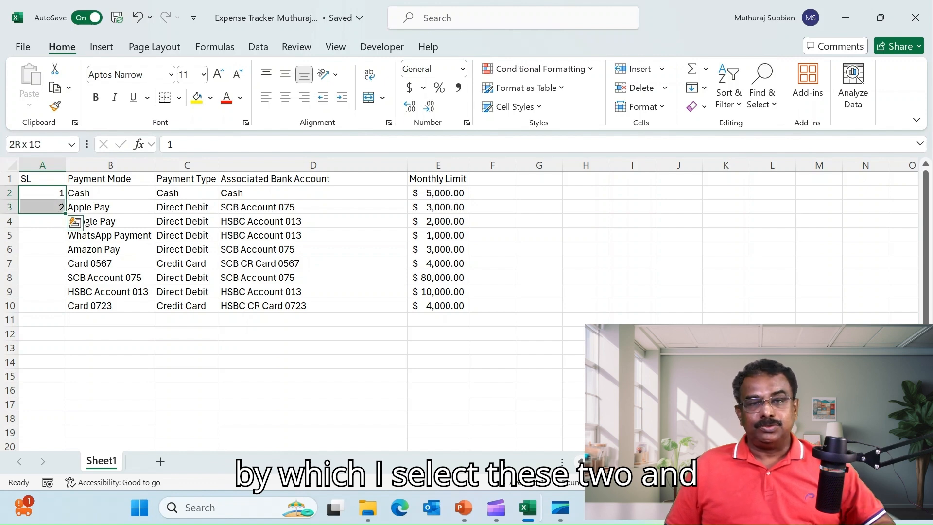
{"action": "left_click_drag", "start_coordinate": [65, 212], "coordinate": [72, 307]}
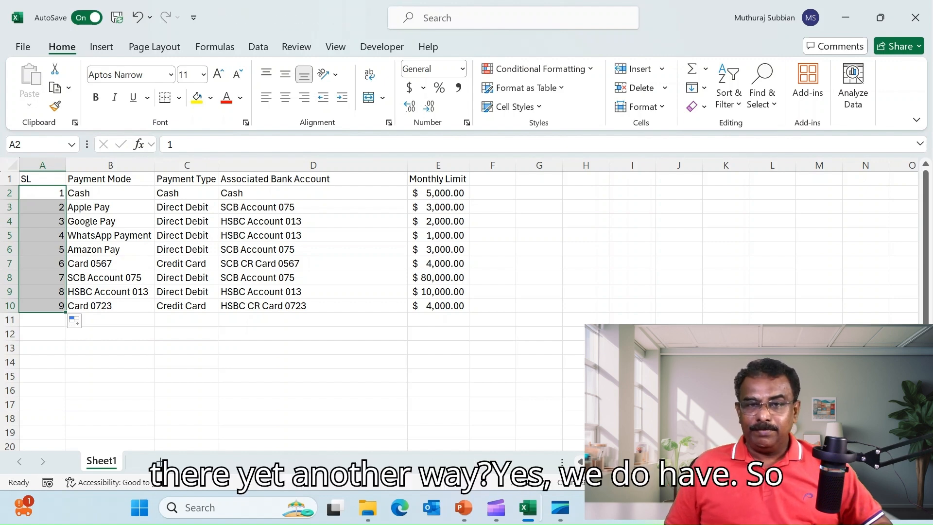
{"action": "key", "text": "ctrl+z"}
{"action": "left_click", "coordinate": [313, 320]}
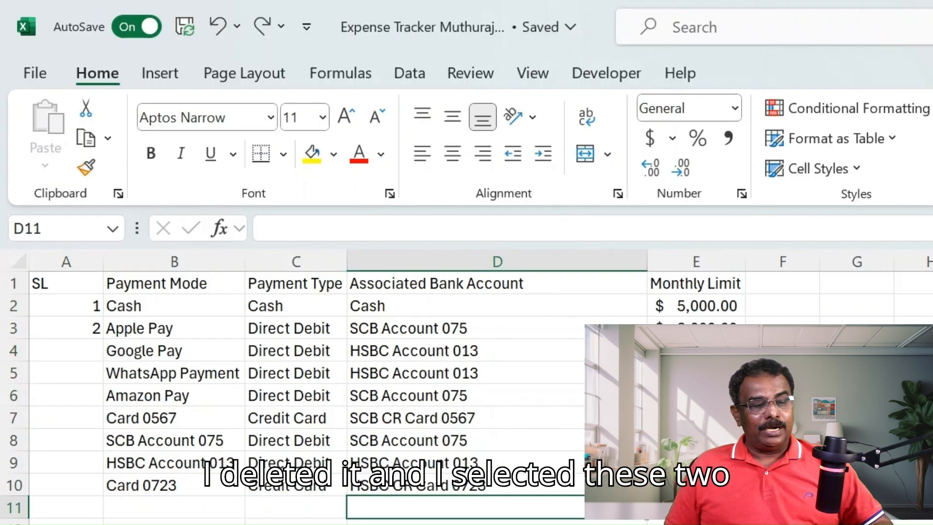
Autofill the A2:A3 series to the end of the adjacent Payment Mode data and undo it
{"action": "left_click", "coordinate": [42, 193]}
{"action": "left_click_drag", "start_coordinate": [66, 306], "coordinate": [66, 328]}
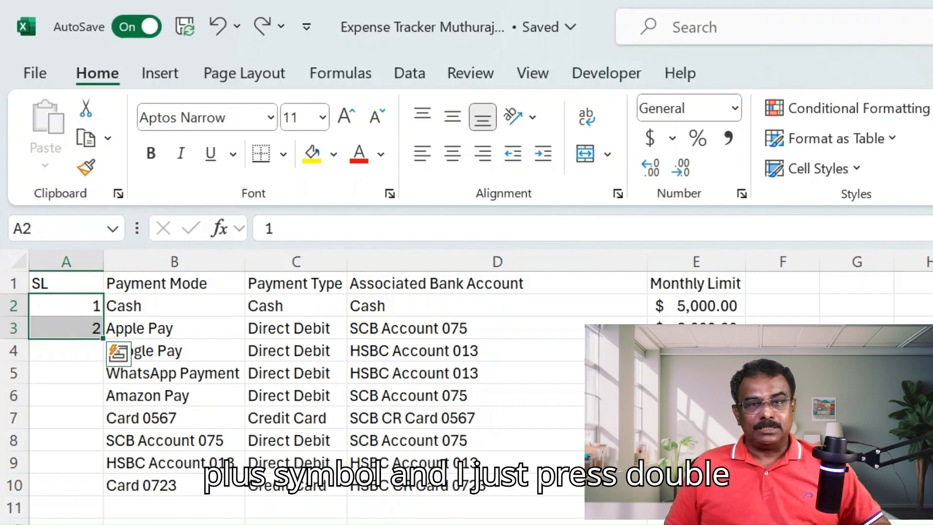
{"action": "double_click", "coordinate": [103, 337]}
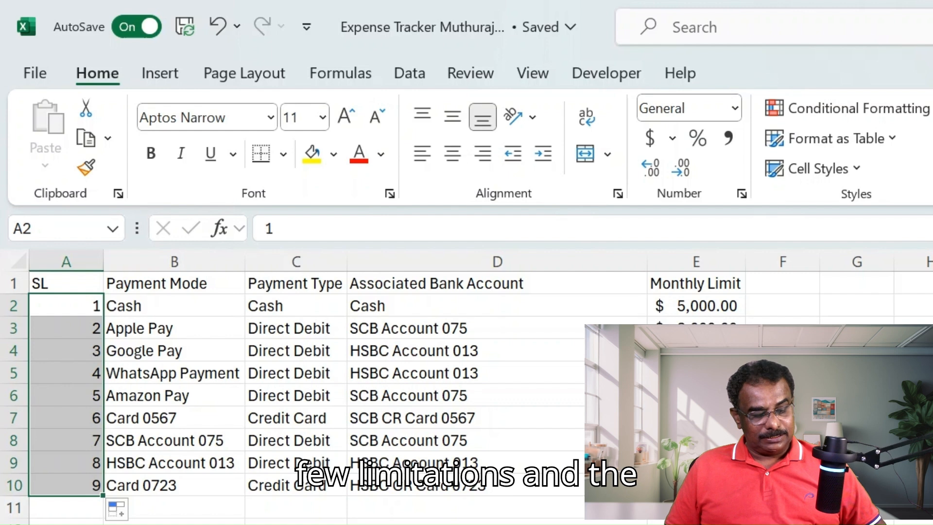
{"action": "key", "text": "ctrl+z"}
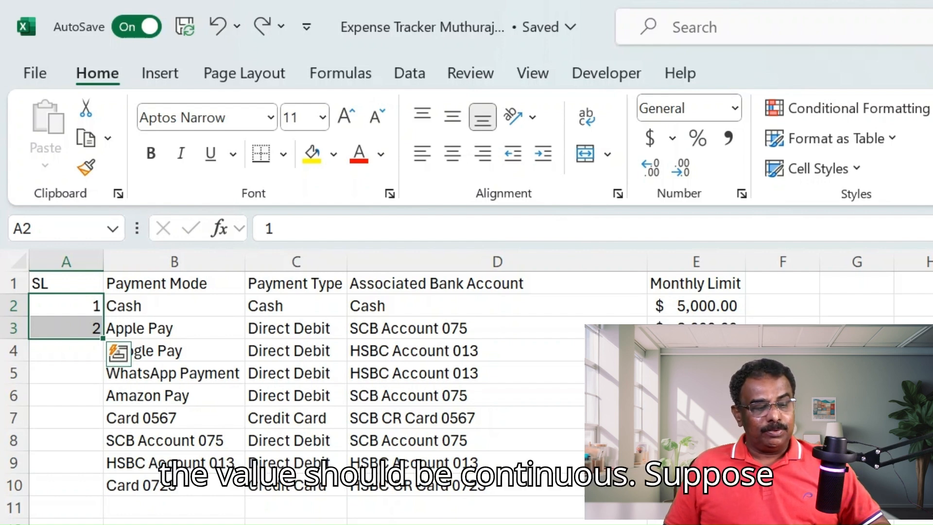
Insert a blank row at row 8 to break up the payment mode list
{"action": "left_click", "coordinate": [175, 441]}
{"action": "left_click", "coordinate": [13, 440]}
{"action": "right_click", "coordinate": [14, 441]}
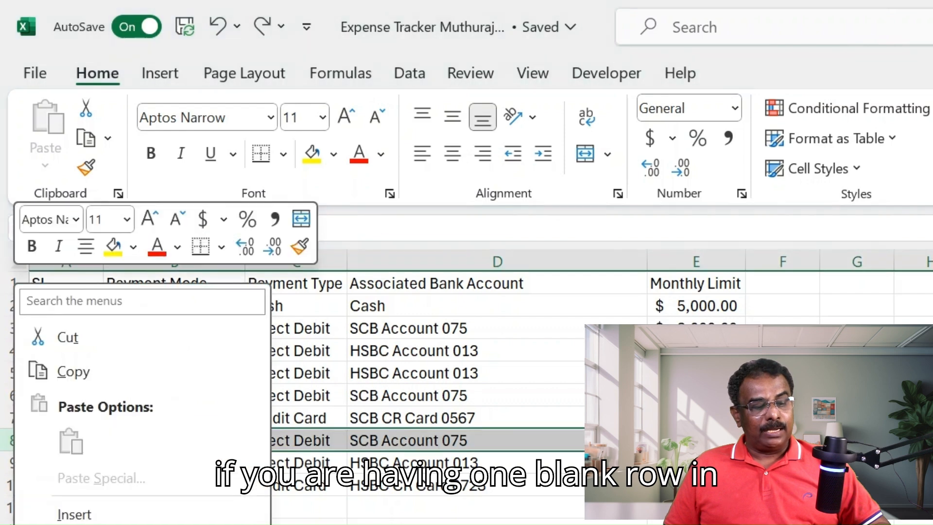
{"action": "left_click", "coordinate": [74, 514]}
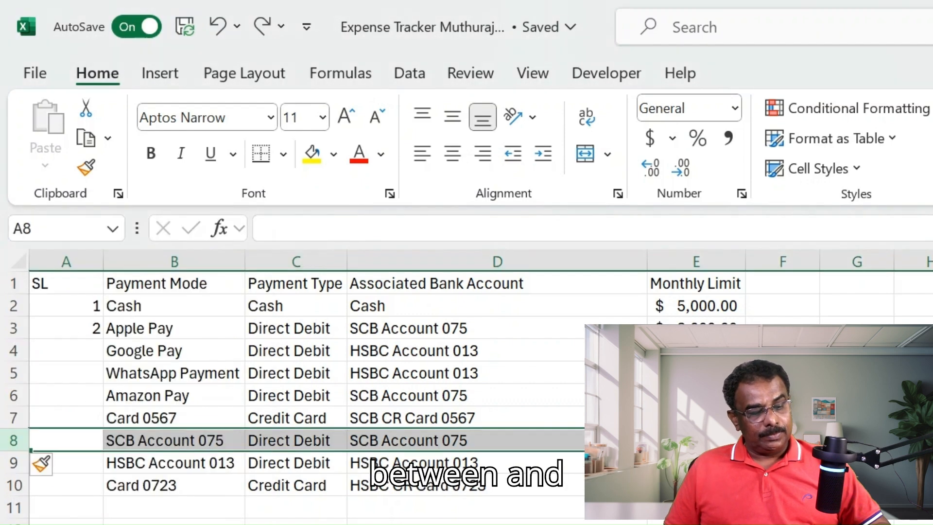
Autofill the A2:A3 series against the list interrupted by the blank row and undo the fill
{"action": "left_click", "coordinate": [66, 306]}
{"action": "key", "text": "shift+Down"}
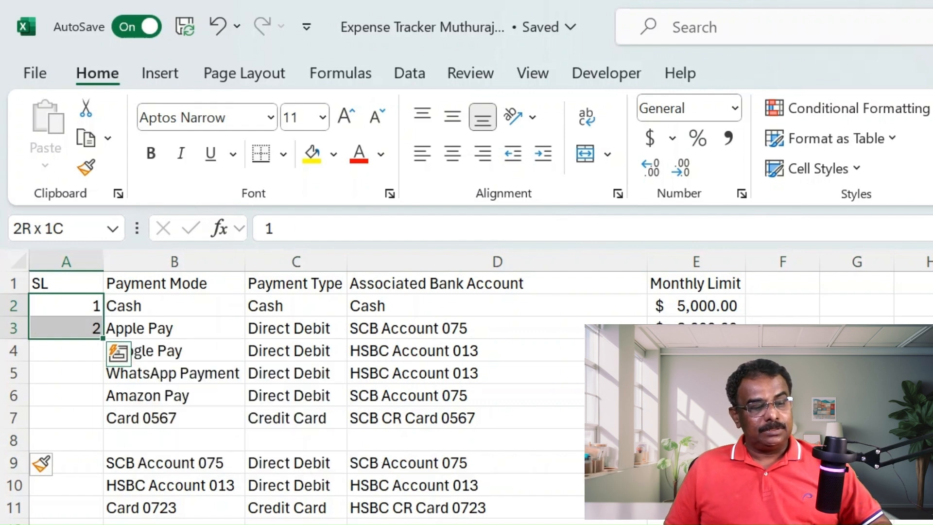
{"action": "double_click", "coordinate": [103, 338]}
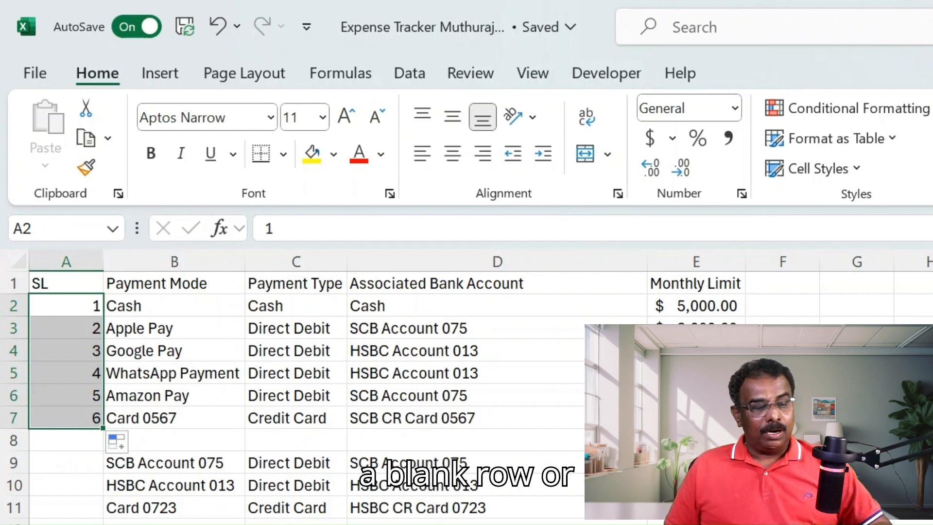
{"action": "key", "text": "ctrl+z"}
Enter x in A8 and autofill the A2:A3 series down to the cell above it
{"action": "left_click", "coordinate": [66, 441]}
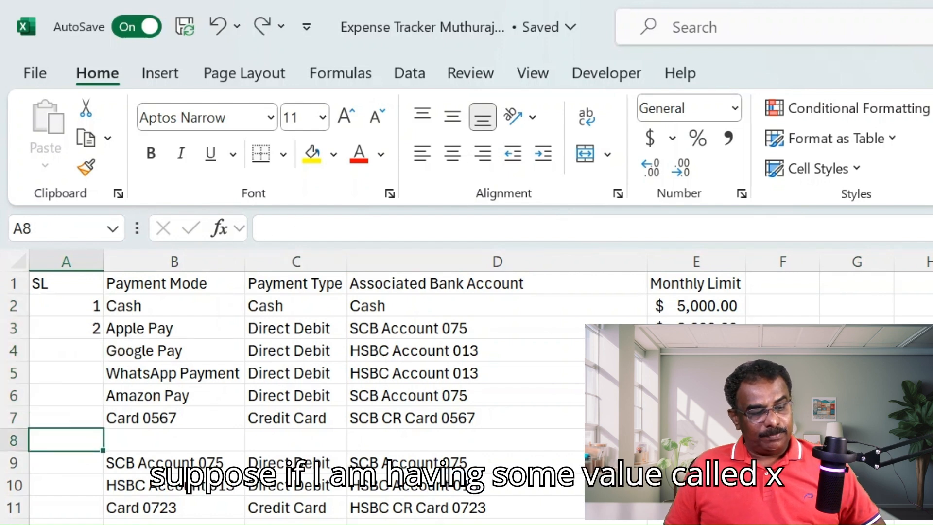
{"action": "type", "text": "x"}
{"action": "left_click", "coordinate": [66, 306]}
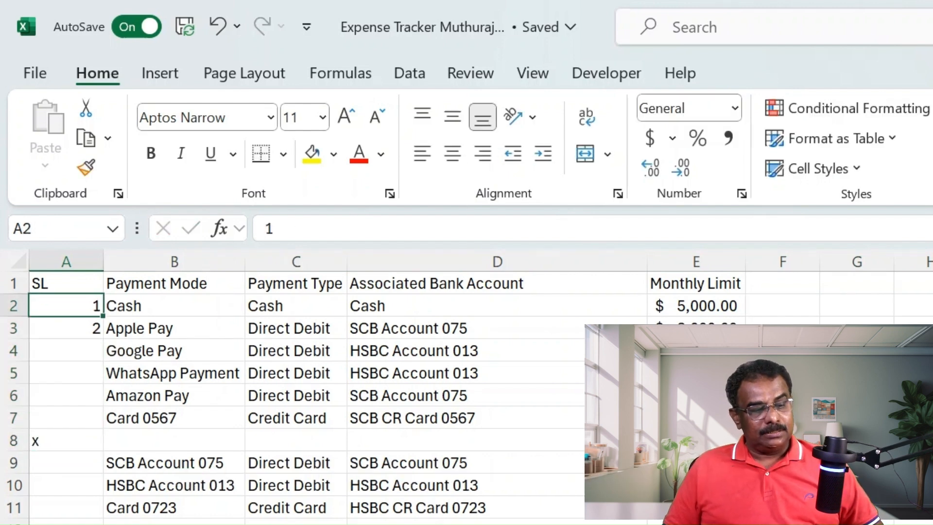
{"action": "key", "text": "shift+Down"}
{"action": "double_click", "coordinate": [102, 338]}
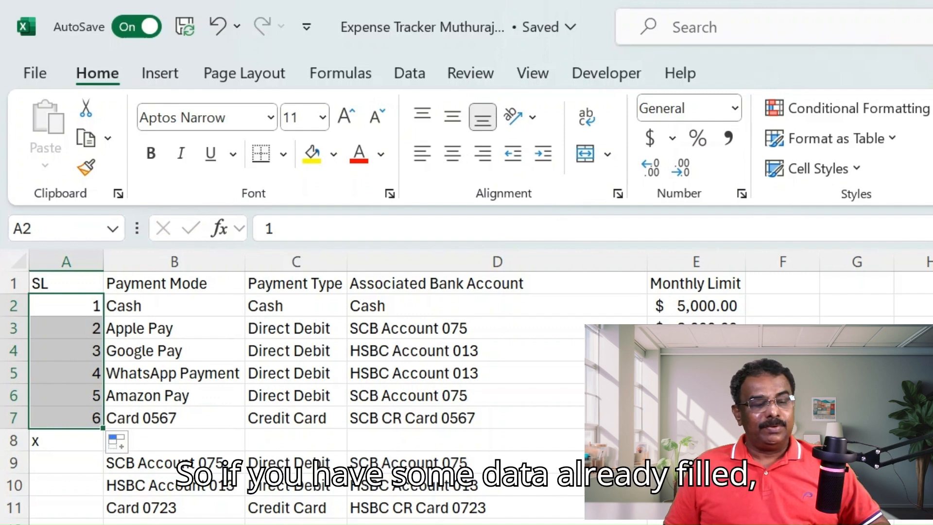
Fill the serial number series down to A11, overwriting the x in A8, and delete the blank row 8
{"action": "left_click", "coordinate": [66, 441]}
{"action": "left_click_drag", "start_coordinate": [66, 305], "coordinate": [103, 519]}
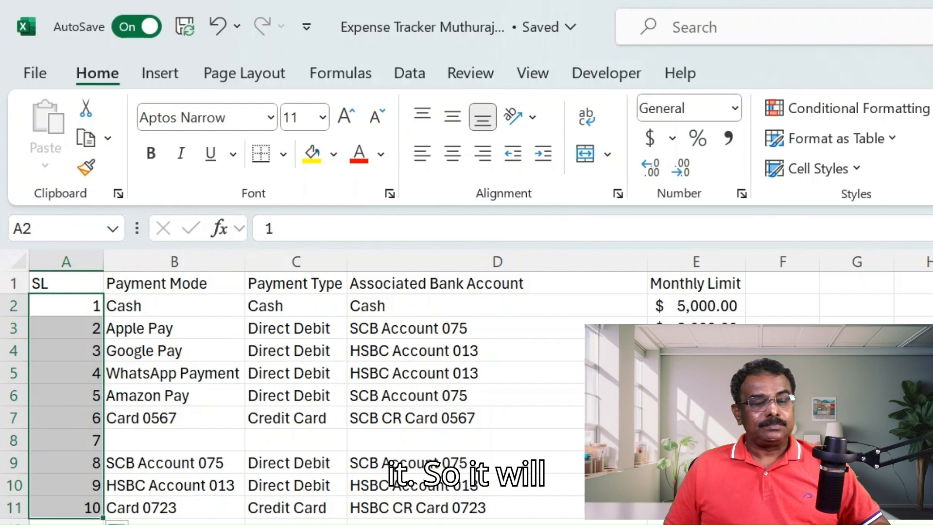
{"action": "left_click", "coordinate": [174, 441]}
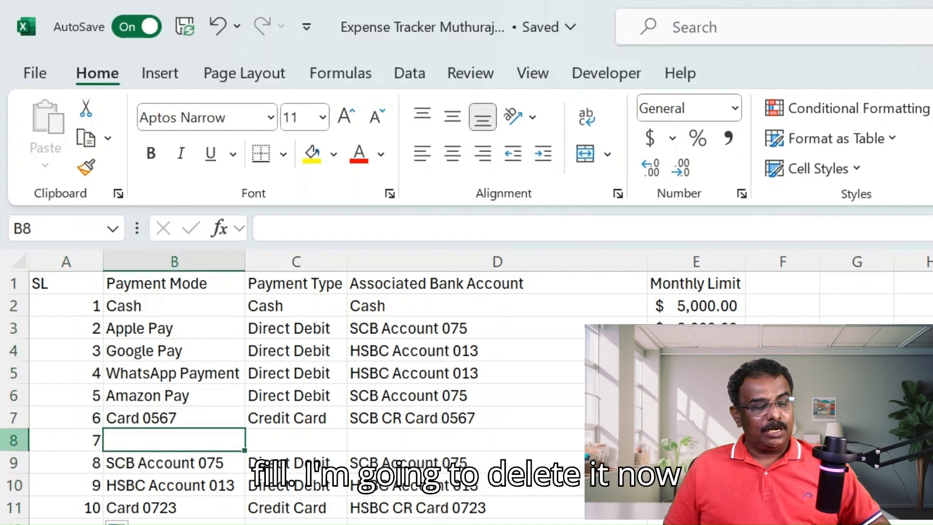
{"action": "left_click", "coordinate": [13, 441]}
{"action": "right_click", "coordinate": [22, 441]}
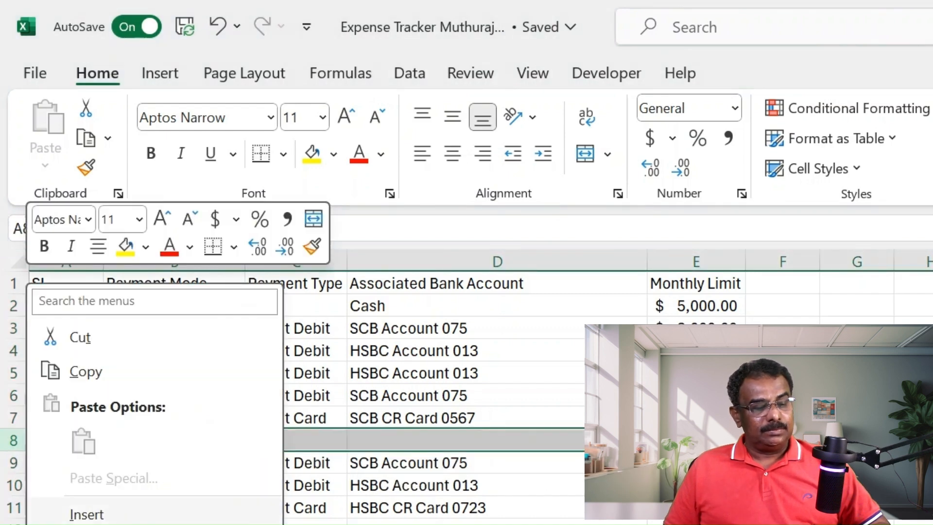
{"action": "left_click", "coordinate": [87, 524]}
Refill the serial numbers 1 to 9 in A2:A10 and go to the last cell of the series
{"action": "left_click_drag", "start_coordinate": [66, 306], "coordinate": [66, 351]}
{"action": "double_click", "coordinate": [103, 361]}
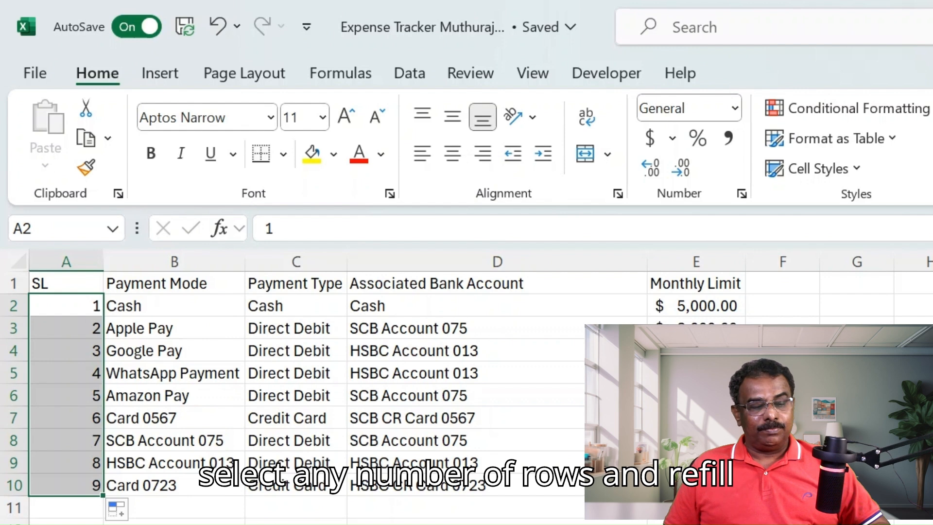
{"action": "left_click", "coordinate": [857, 373]}
{"action": "key", "text": "ctrl+Home"}
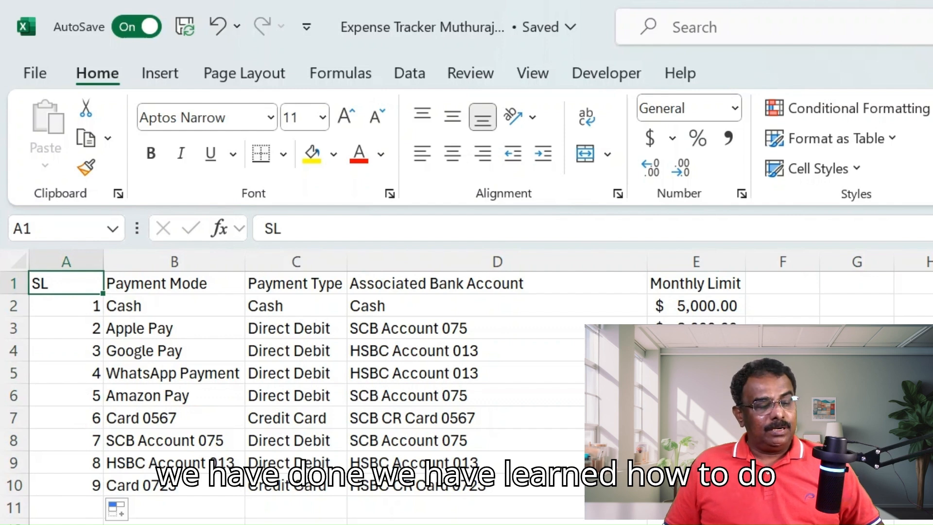
{"action": "key", "text": "ctrl+Down"}
{"action": "left_click", "coordinate": [67, 306]}
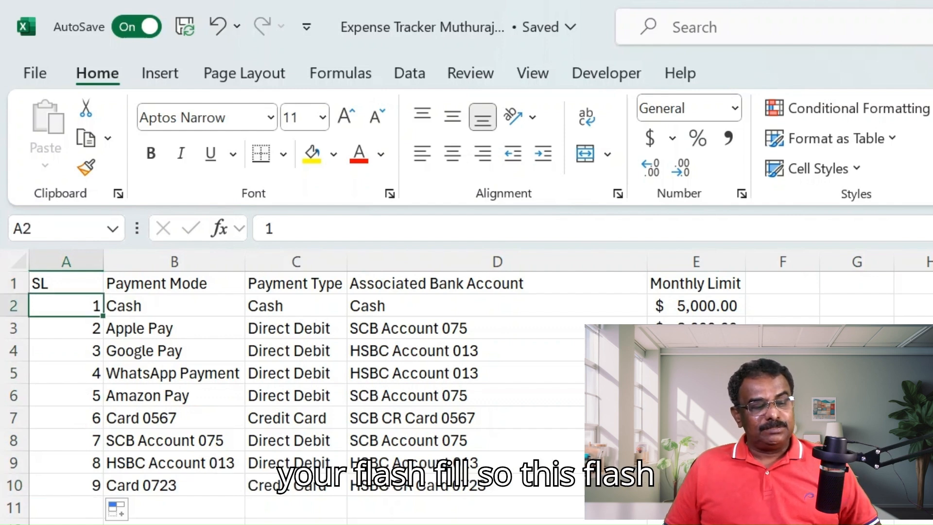
{"action": "key", "text": "ctrl+Down"}
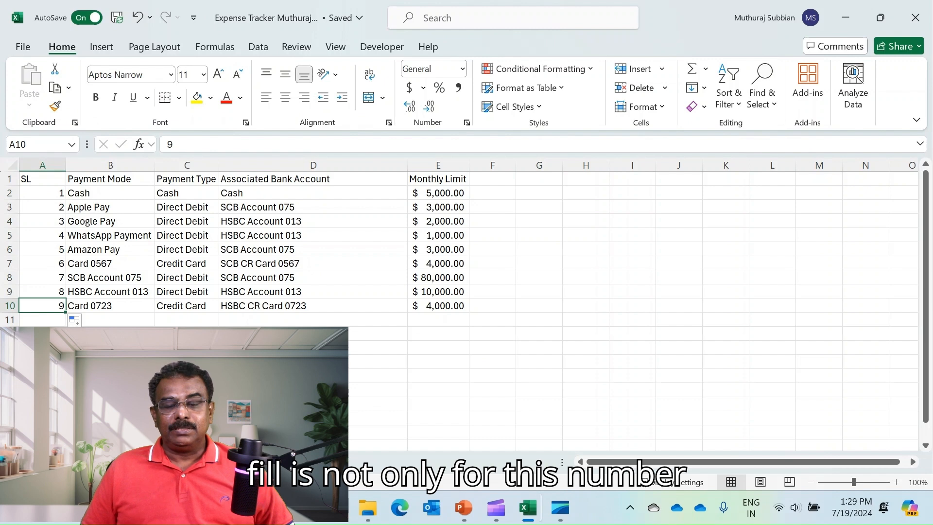
Enter Jan and Feb in I2 and I3 and fill the month series down to Dec in I13
{"action": "left_click", "coordinate": [633, 193]}
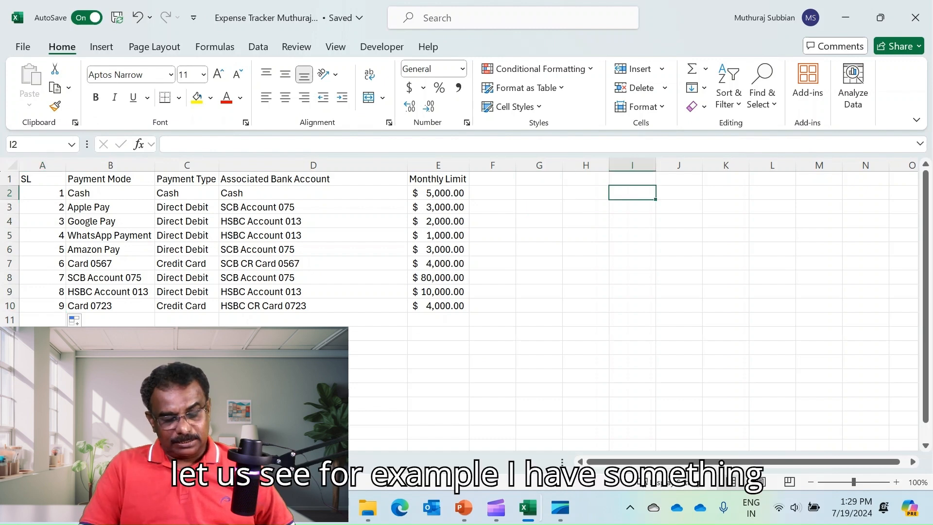
{"action": "type", "text": "Jan"}
{"action": "type", "text": "Feb"}
{"action": "key", "text": "Return"}
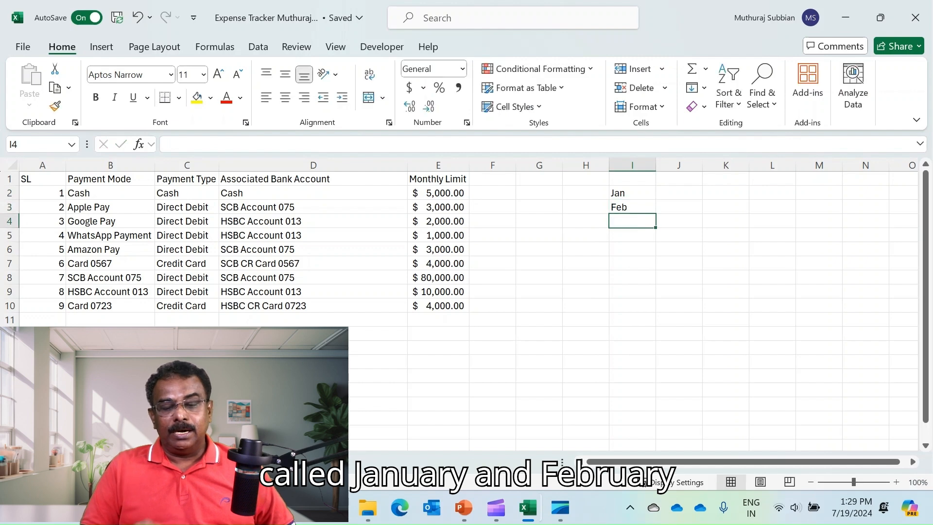
{"action": "left_click", "coordinate": [632, 193]}
{"action": "left_click_drag", "start_coordinate": [633, 193], "coordinate": [654, 347]}
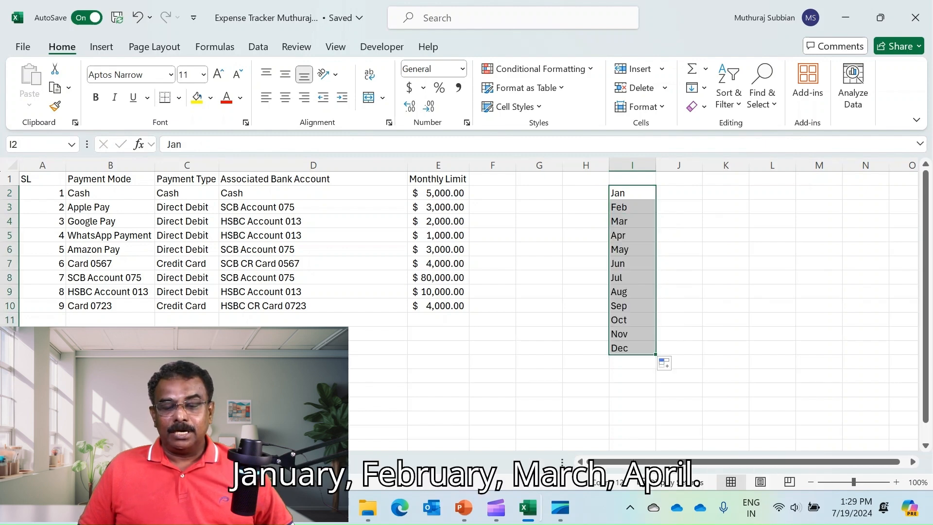
Look through the filled month names and clear them from I2:I13
{"action": "left_click", "coordinate": [632, 222]}
{"action": "key", "text": "Down"}
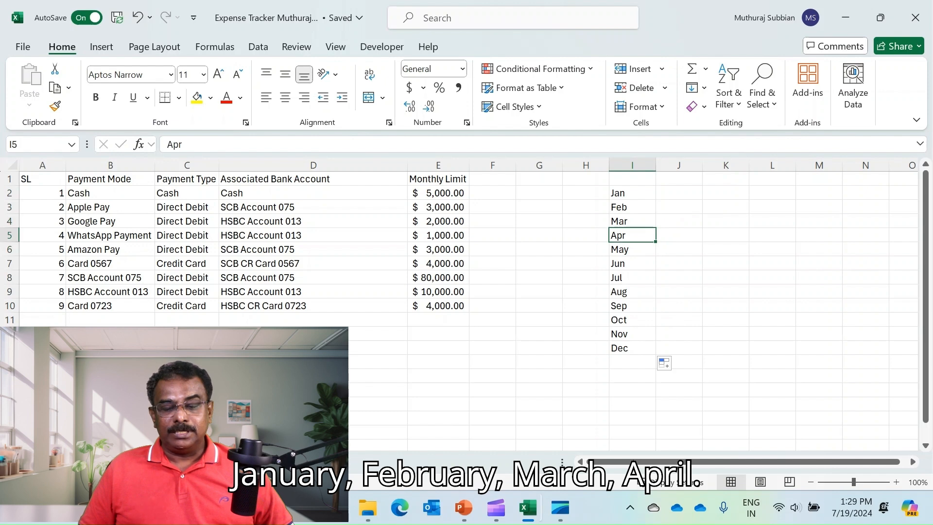
{"action": "key", "text": "Down"}
{"action": "key", "text": "Down"}
{"action": "left_click", "coordinate": [632, 192]}
{"action": "key", "text": "ctrl+shift+Down"}
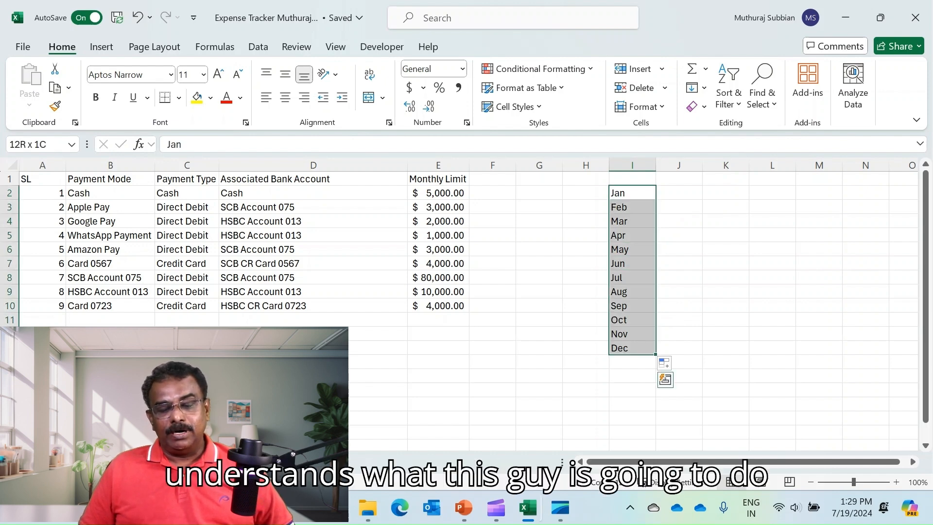
{"action": "key", "text": "Delete"}
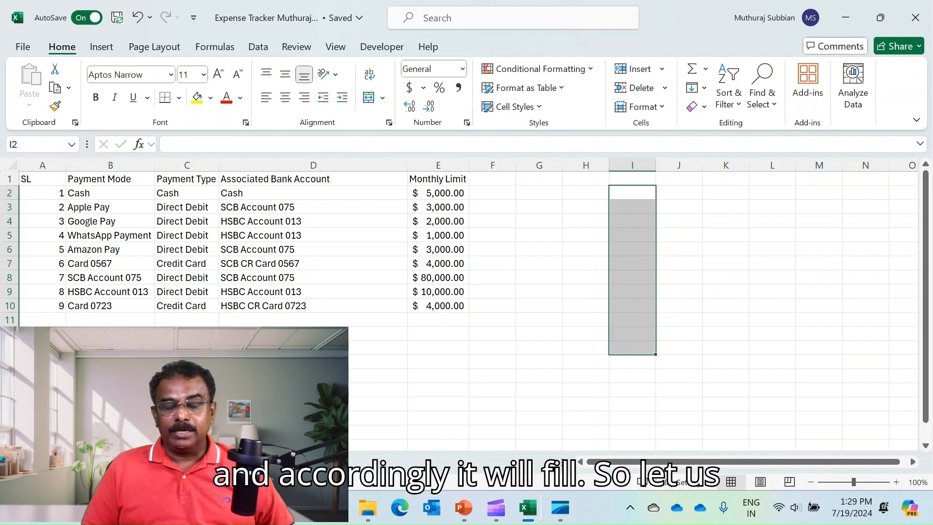
Enter 2, 4 and 6 in I2:I4 and fill the even number series down to I14
{"action": "key", "text": "Up"}
{"action": "key", "text": "Down"}
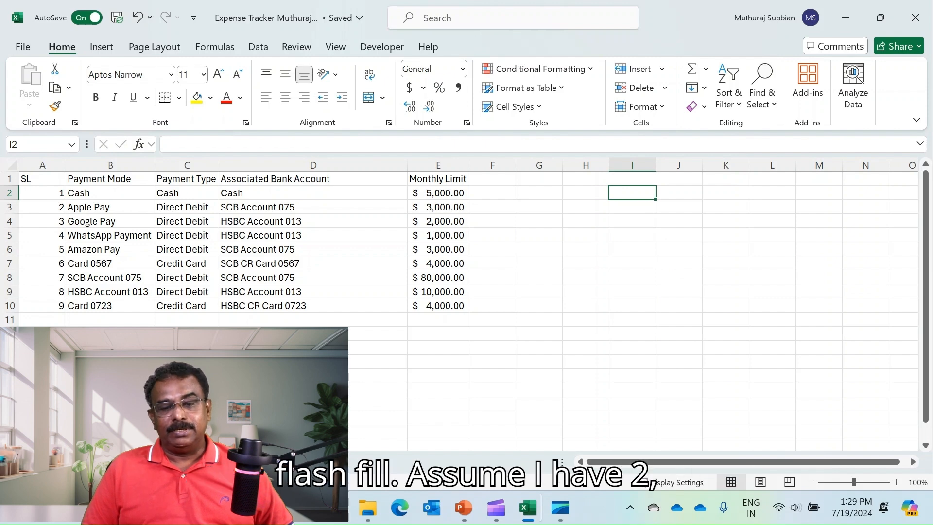
{"action": "type", "text": "2"}
{"action": "key", "text": "Return"}
{"action": "type", "text": "4"}
{"action": "key", "text": "Return"}
{"action": "type", "text": "6"}
{"action": "key", "text": "Return"}
{"action": "left_click", "coordinate": [633, 193]}
{"action": "left_click_drag", "start_coordinate": [632, 193], "coordinate": [655, 364]}
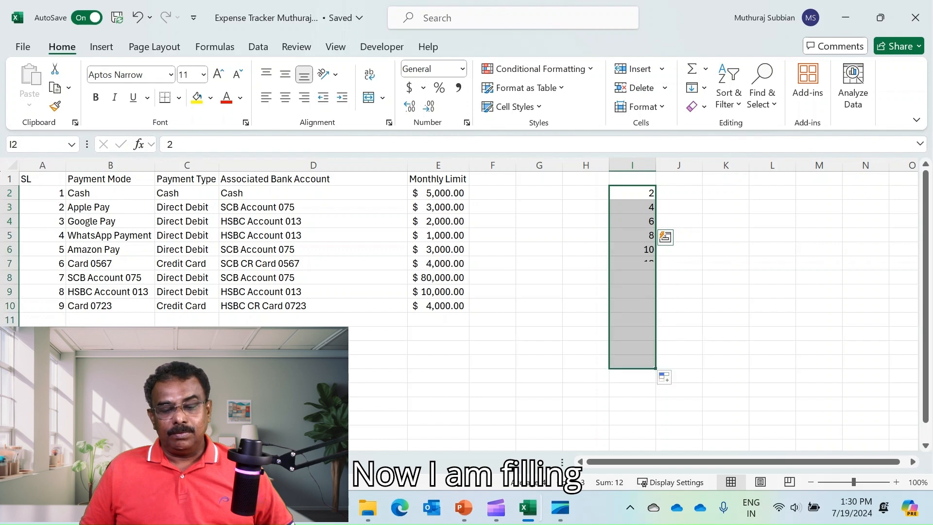
Look through the filled even numbers and clear them from I2:I14
{"action": "left_click", "coordinate": [725, 305]}
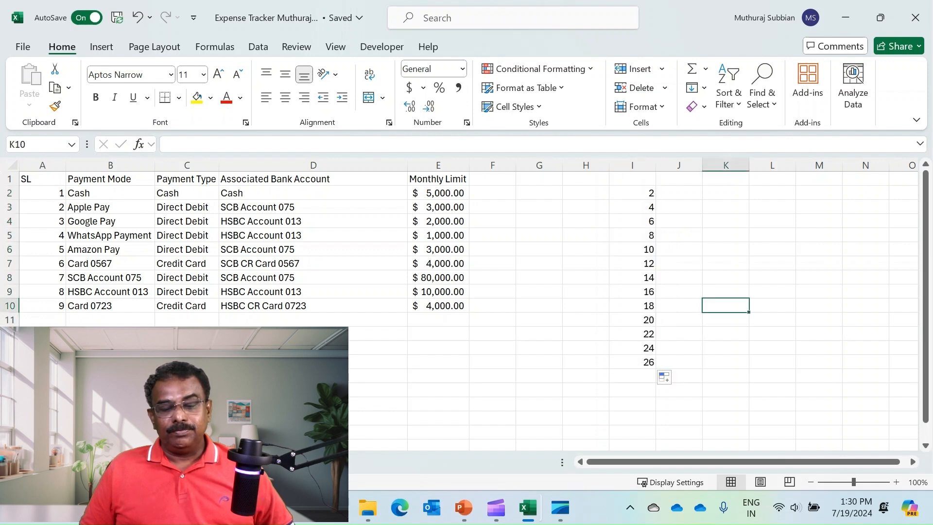
{"action": "left_click", "coordinate": [632, 193]}
{"action": "left_click", "coordinate": [632, 221]}
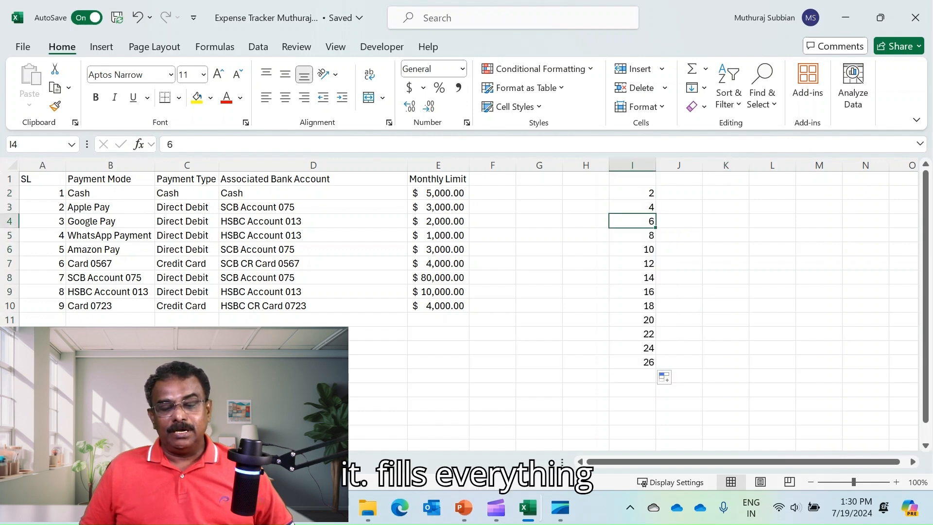
{"action": "key", "text": "Down"}
{"action": "key", "text": "Down"}
{"action": "key", "text": "Down"}
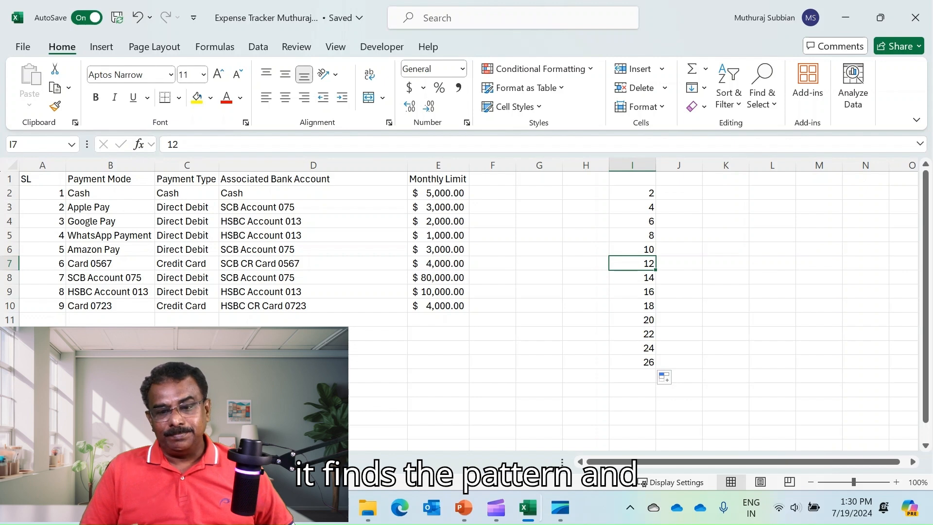
{"action": "key", "text": "ctrl+Up"}
{"action": "key", "text": "ctrl+shift+Down"}
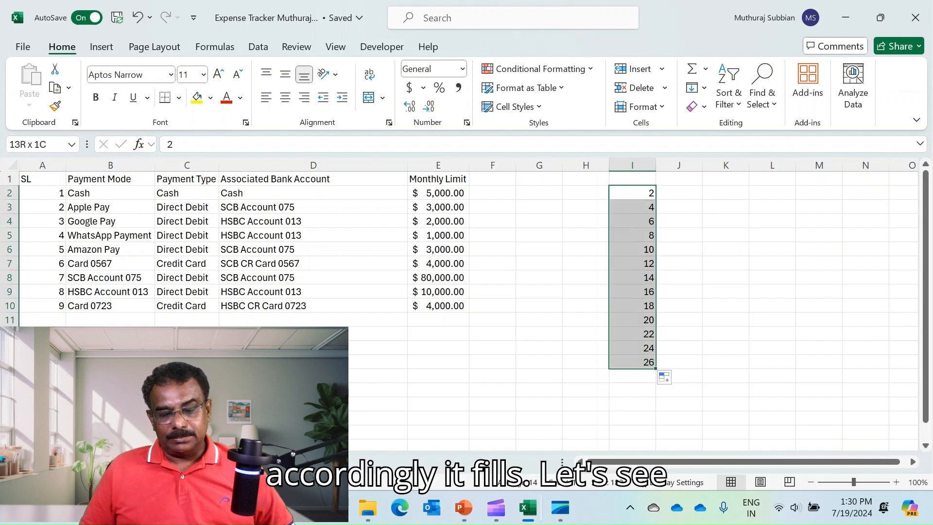
{"action": "key", "text": "Delete"}
Enter Mon and Tue in I2 and I3 and fill the weekday series down to I9
{"action": "left_click", "coordinate": [633, 193]}
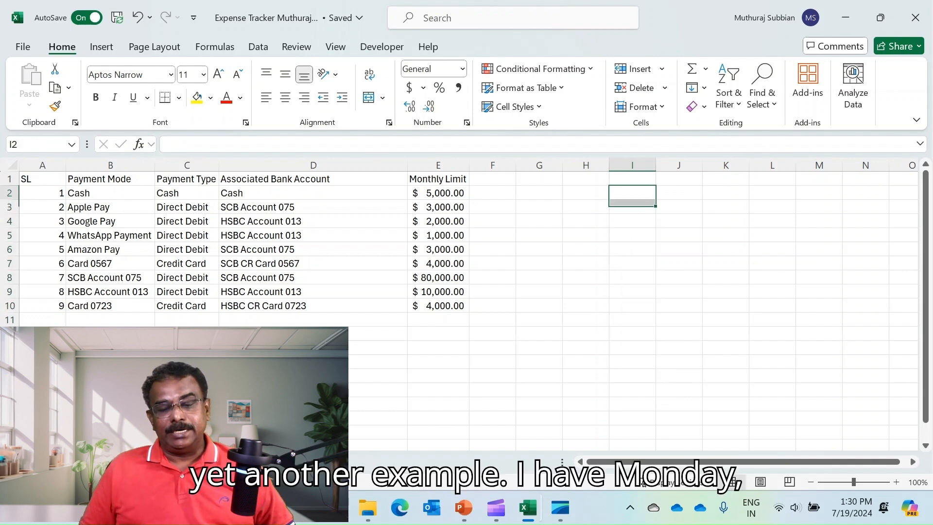
{"action": "type", "text": "Mon"}
{"action": "key", "text": "Return"}
{"action": "type", "text": "Tue"}
{"action": "key", "text": "Return"}
{"action": "left_click_drag", "start_coordinate": [633, 193], "coordinate": [656, 290]}
{"action": "left_click", "coordinate": [773, 263]}
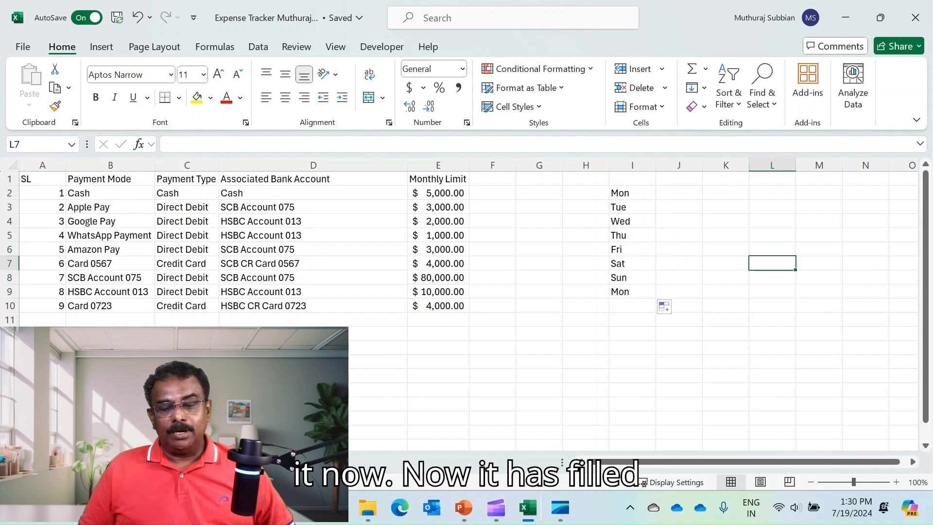
Look through the filled weekday names and clear them from I2:I9
{"action": "left_click", "coordinate": [632, 193]}
{"action": "key", "text": "Down"}
{"action": "key", "text": "Down"}
{"action": "key", "text": "Down"}
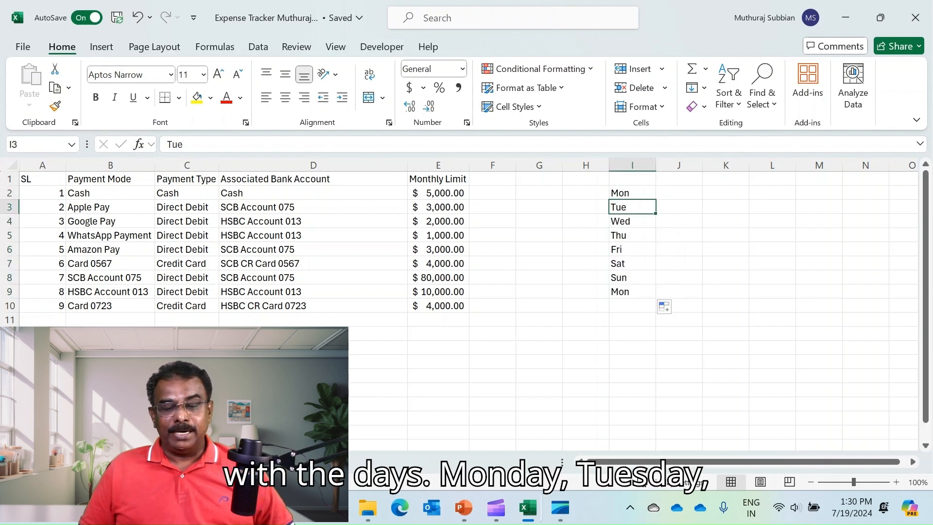
{"action": "key", "text": "Down"}
{"action": "key", "text": "Down"}
{"action": "key", "text": "Down"}
{"action": "key", "text": "Down"}
{"action": "key", "text": "ctrl+Up"}
{"action": "key", "text": "ctrl+shift+Down"}
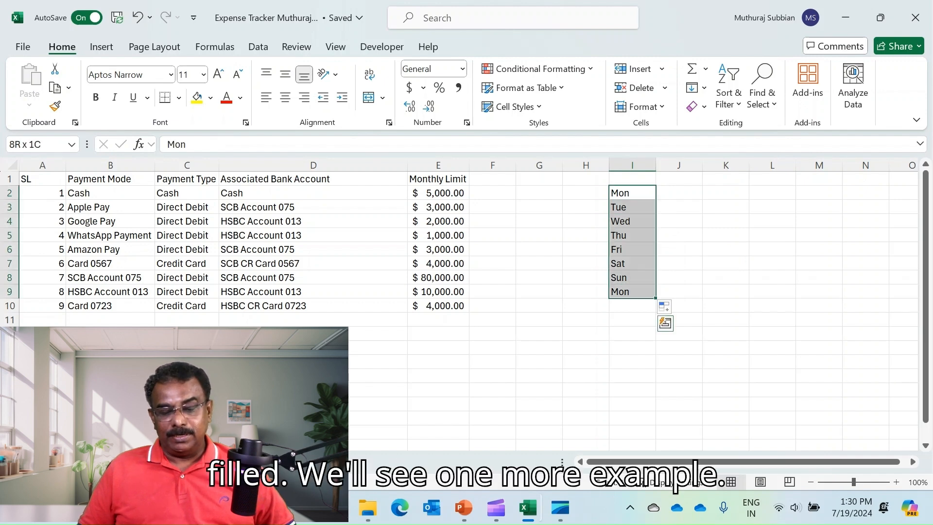
{"action": "key", "text": "Delete"}
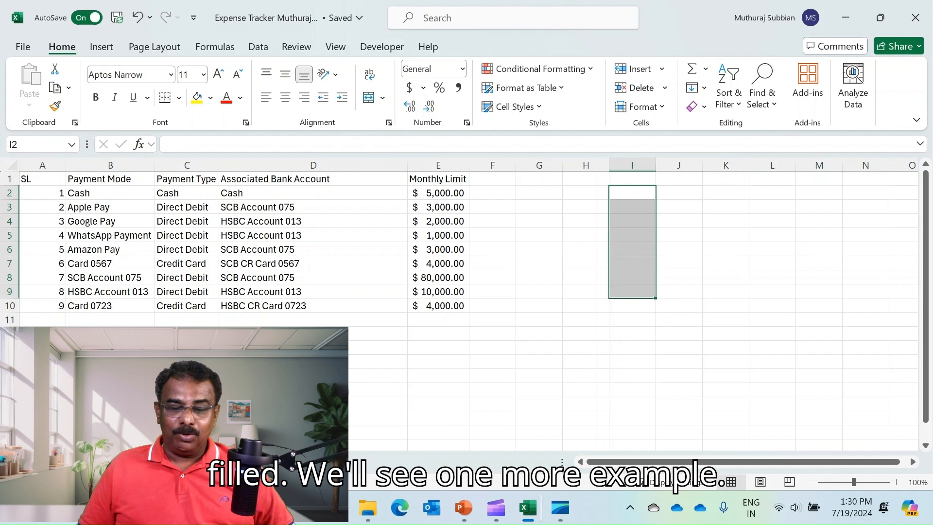
Enter the codes ABC-001 in I2 and ABC-002 in I3
{"action": "left_click", "coordinate": [632, 192]}
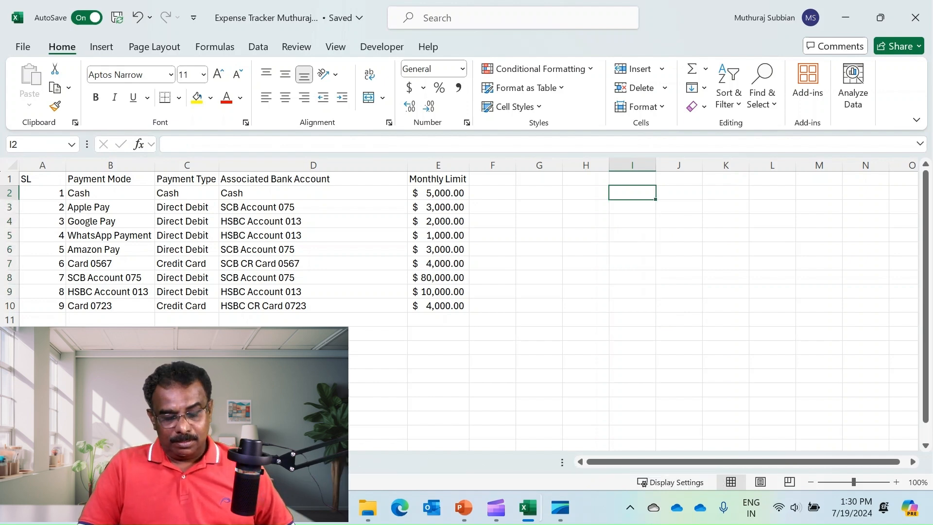
{"action": "type", "text": "AB"}
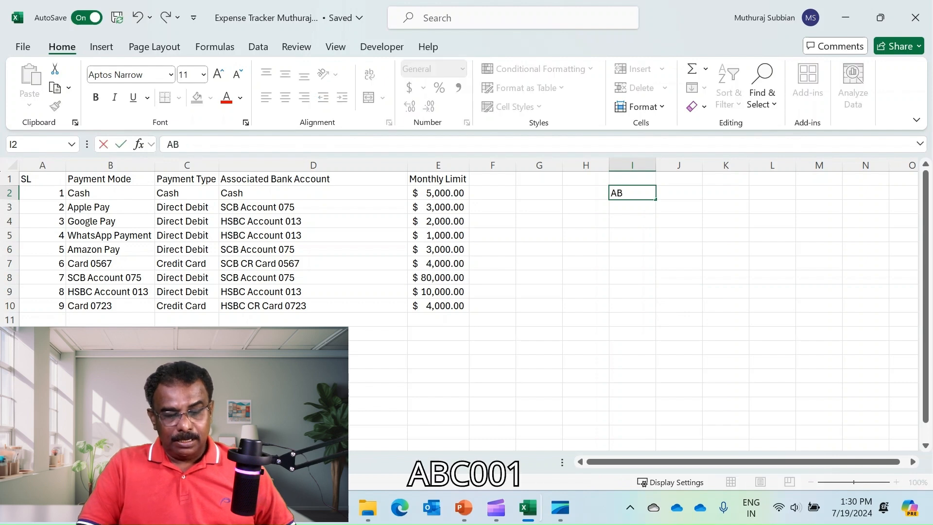
{"action": "type", "text": "C-001"}
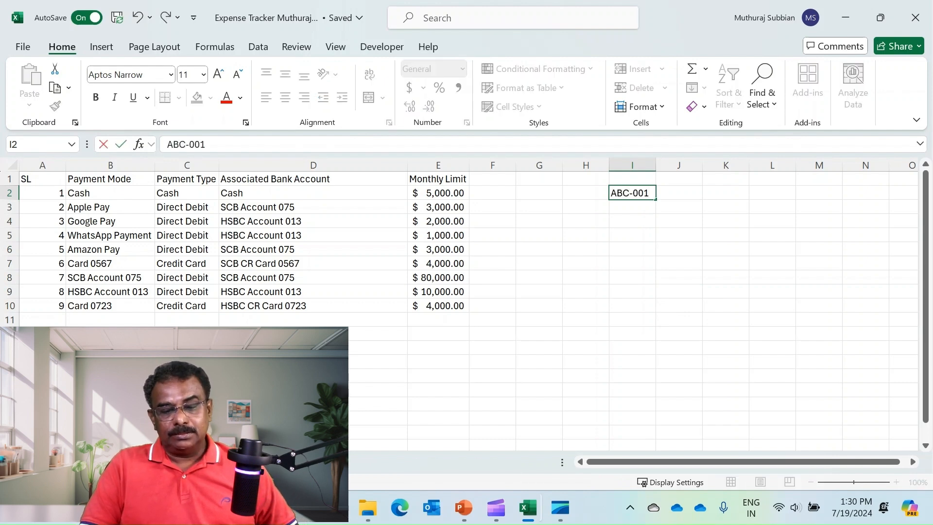
{"action": "key", "text": "Return"}
{"action": "type", "text": "A"}
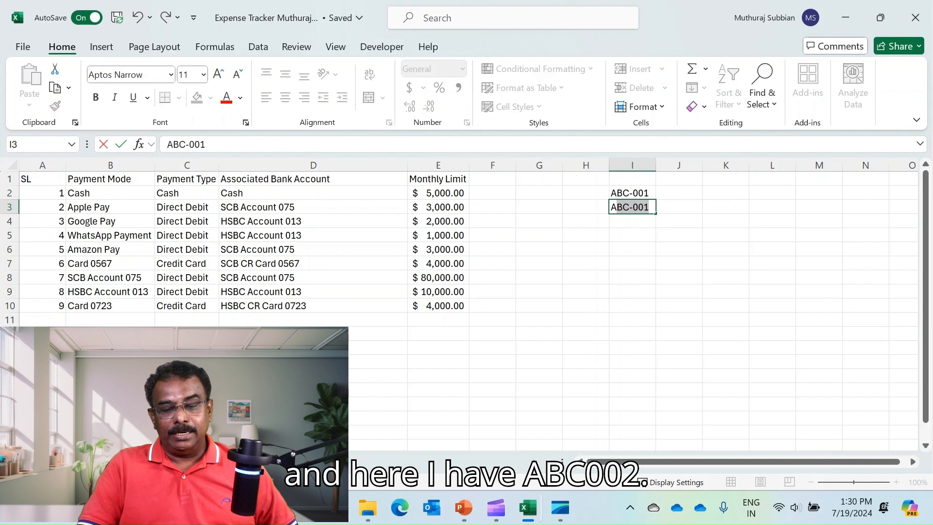
{"action": "type", "text": "BC-002"}
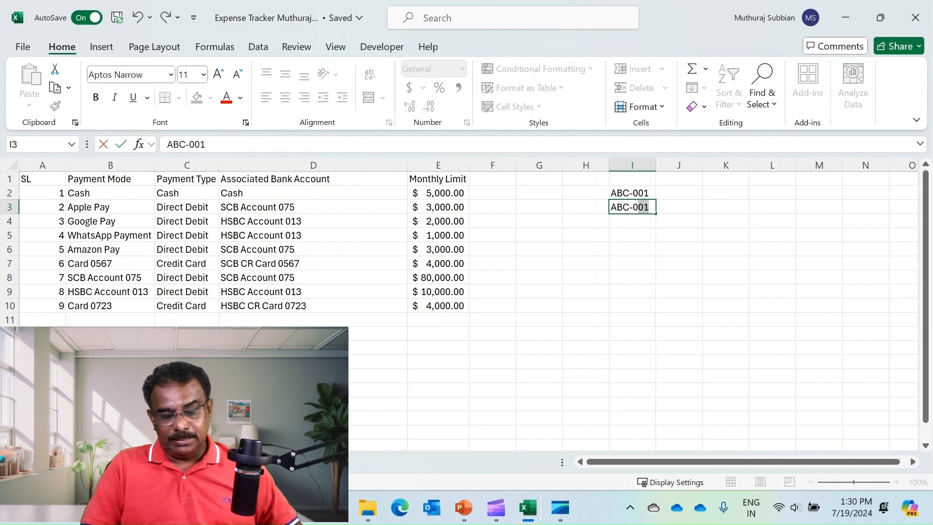
{"action": "key", "text": "Return"}
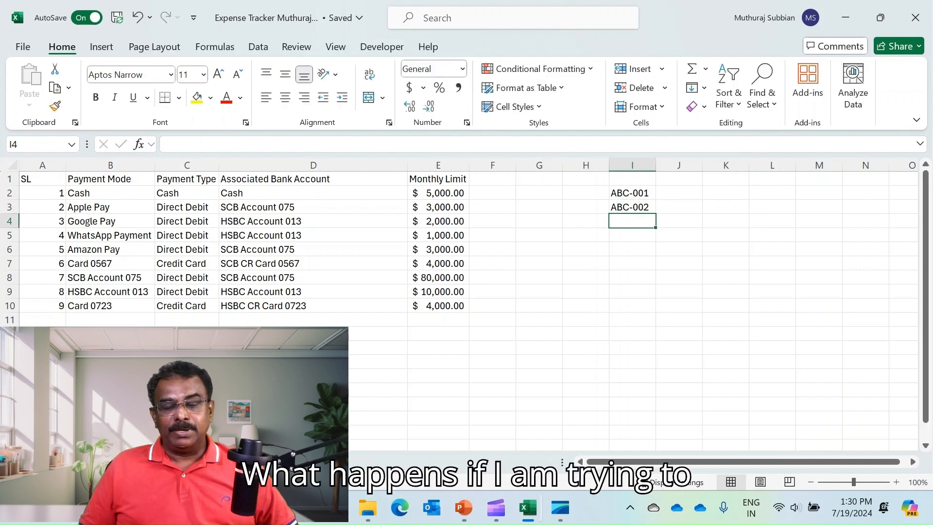
Fill the code series from I2:I3 down to ABC-011 in I12
{"action": "key", "text": "Up"}
{"action": "key", "text": "Up"}
{"action": "key", "text": "shift+Down"}
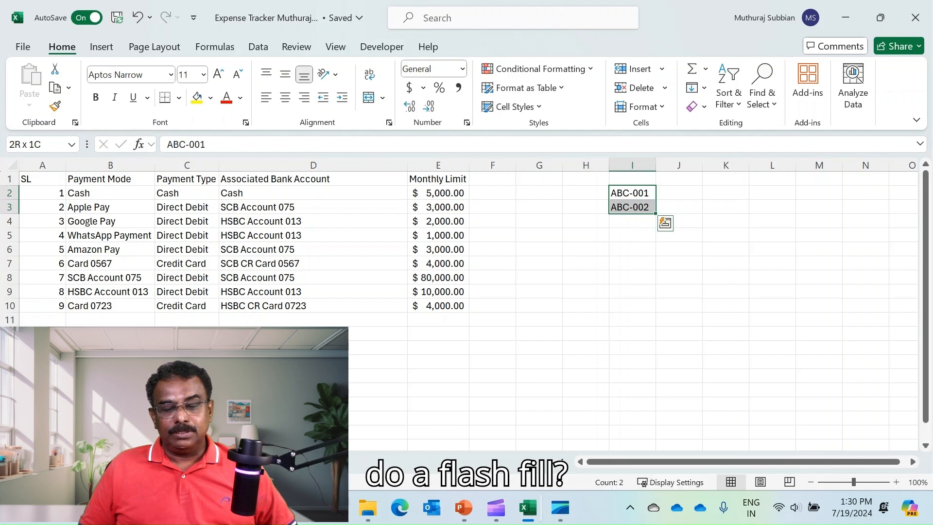
{"action": "left_click_drag", "start_coordinate": [655, 213], "coordinate": [653, 334]}
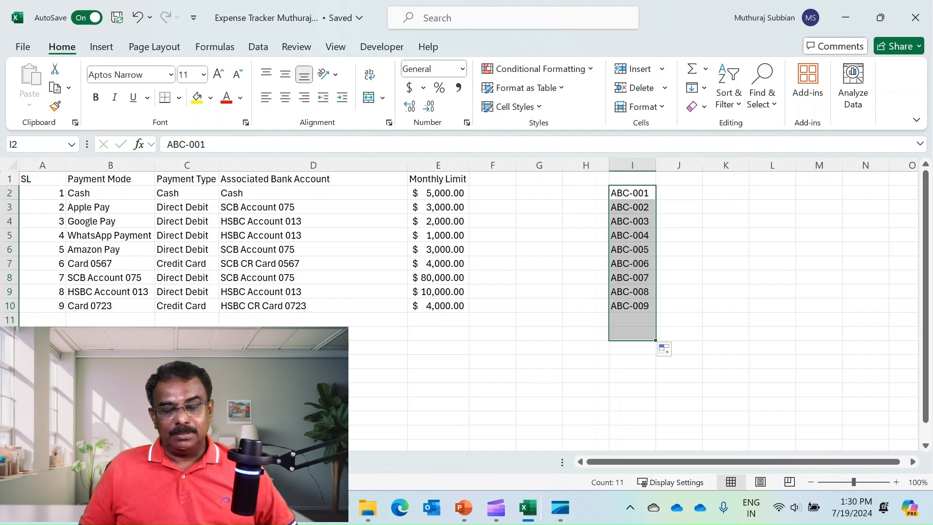
{"action": "left_click", "coordinate": [772, 277]}
Examine the filled code series cell by cell from I2 down to I12
{"action": "left_click", "coordinate": [632, 193]}
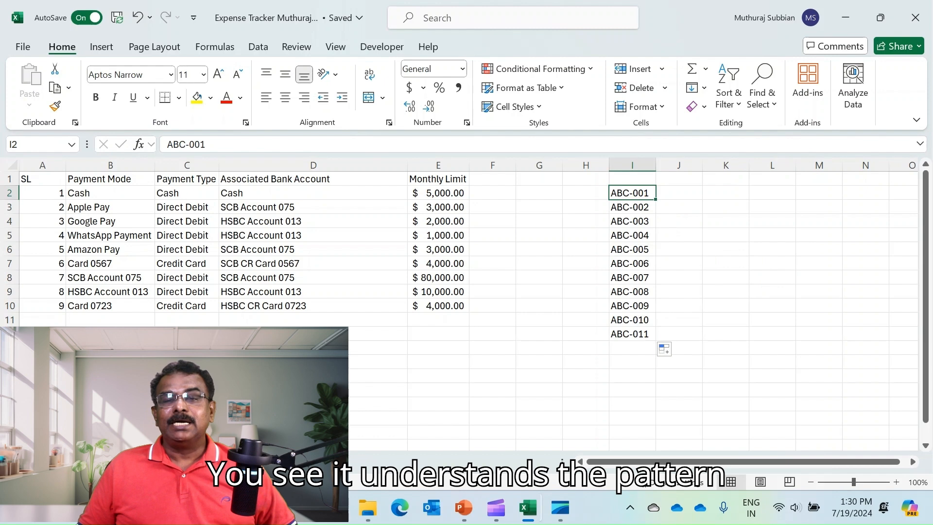
{"action": "key", "text": "Down"}
{"action": "key", "text": "Down"}
{"action": "key", "text": "Down"}
{"action": "key", "text": "Down"}
{"action": "key", "text": "Down"}
{"action": "key", "text": "Down"}
{"action": "key", "text": "Down"}
{"action": "key", "text": "Down"}
{"action": "key", "text": "Down"}
{"action": "key", "text": "Down"}
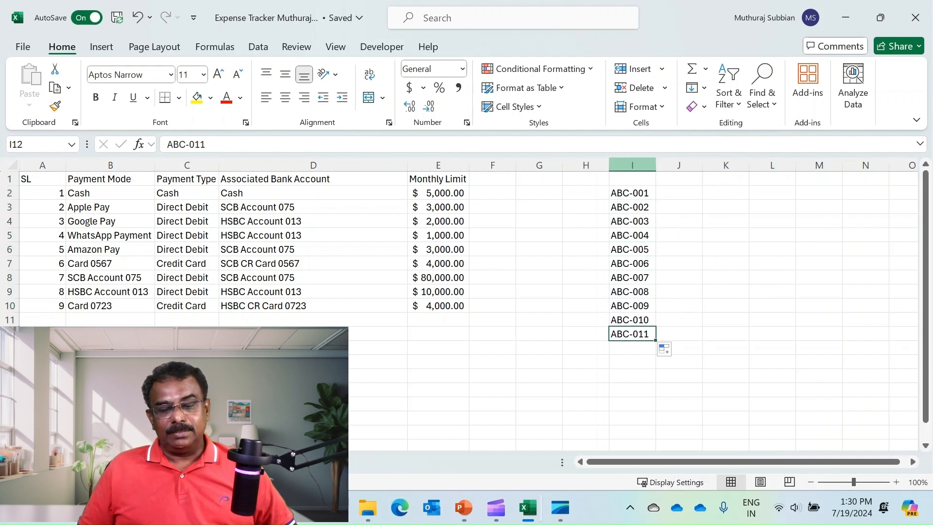
Delete the whole column I containing the sample codes
{"action": "left_click", "coordinate": [632, 166]}
{"action": "right_click", "coordinate": [632, 168]}
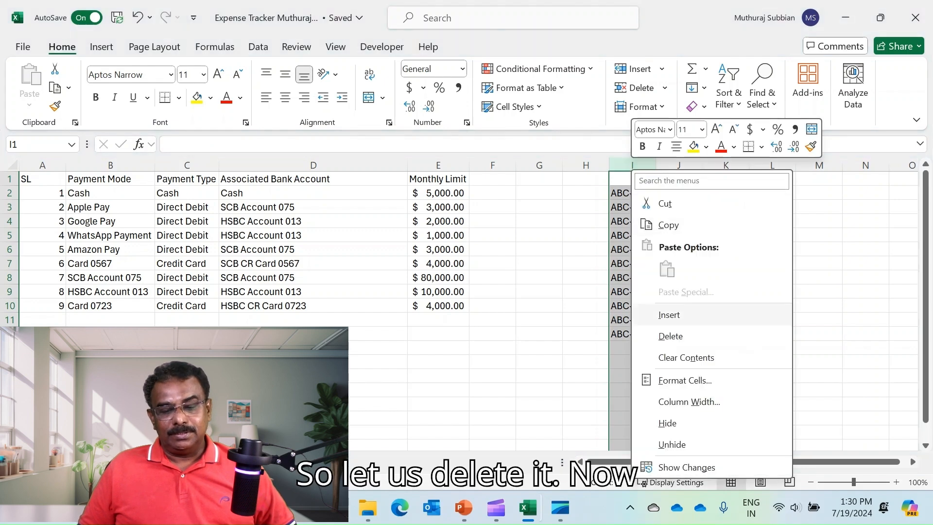
{"action": "left_click", "coordinate": [668, 336]}
{"action": "left_click", "coordinate": [539, 249]}
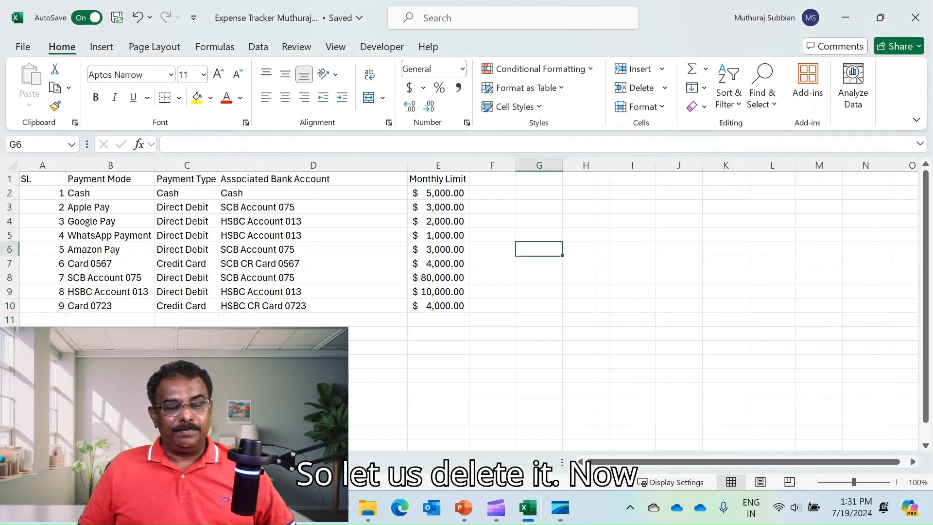
Check the number format of the Monthly Limit amounts in E2:E10
{"action": "left_click", "coordinate": [438, 178]}
{"action": "left_click", "coordinate": [42, 178]}
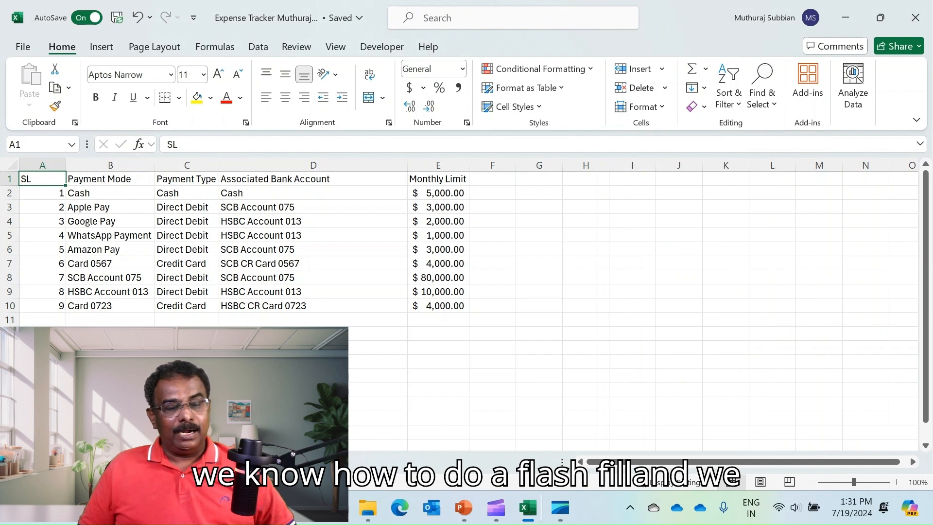
{"action": "left_click", "coordinate": [438, 193]}
{"action": "key", "text": "ctrl+shift+Down"}
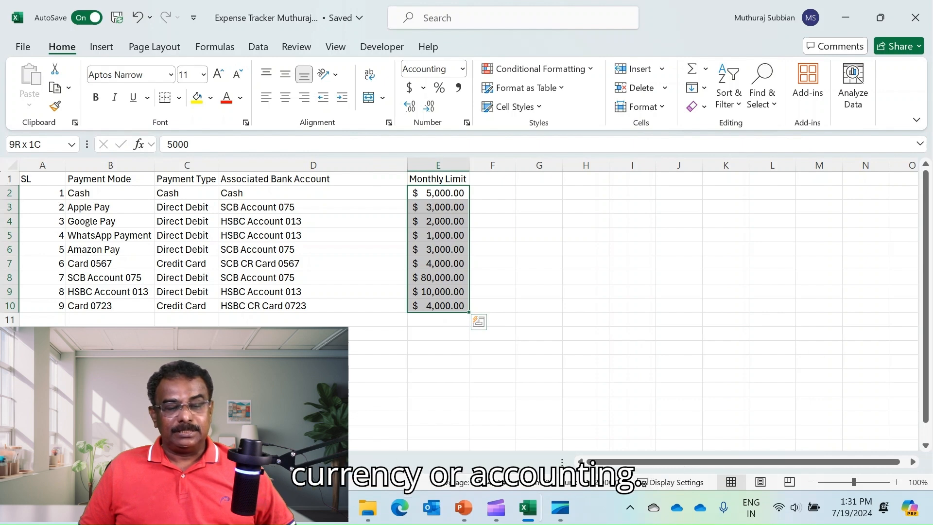
Add the heading Annual Limit in F1, beside the Monthly Limit heading
{"action": "left_click", "coordinate": [492, 179]}
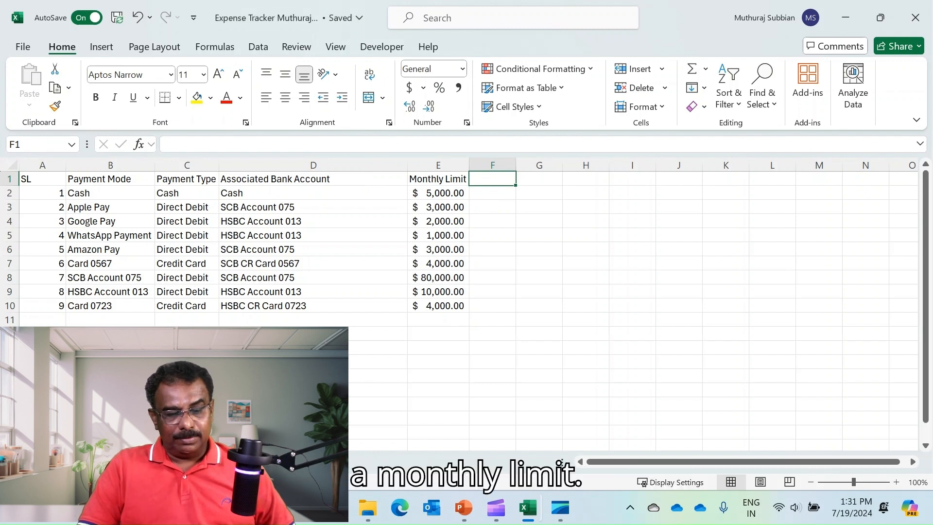
{"action": "key", "text": "Left"}
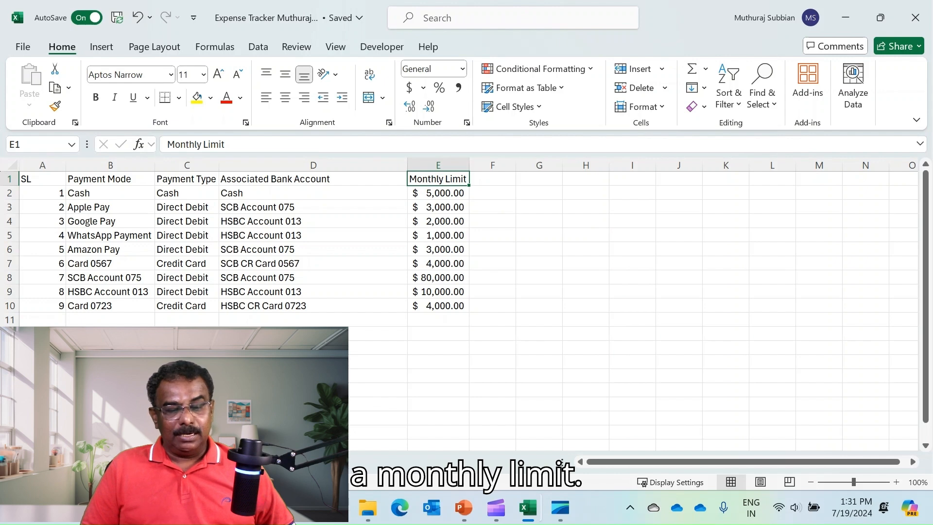
{"action": "key", "text": "Right"}
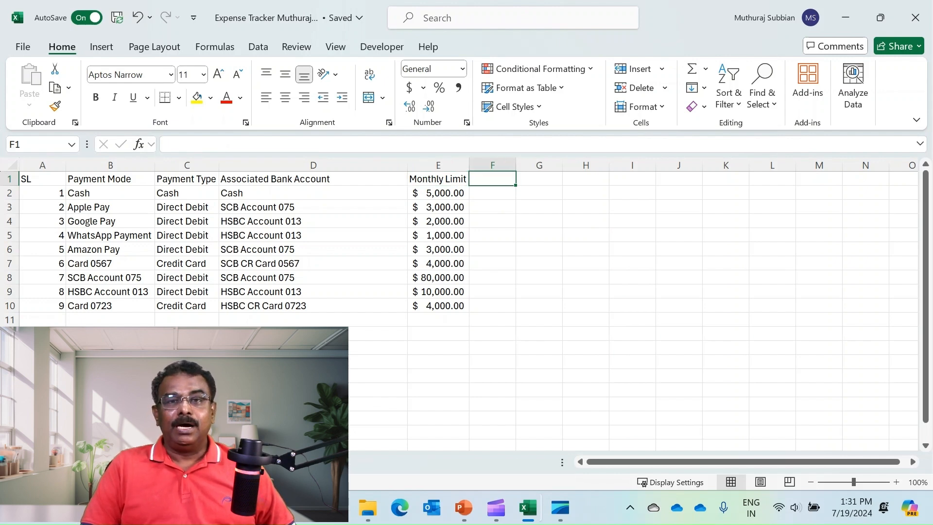
{"action": "type", "text": "Annu"}
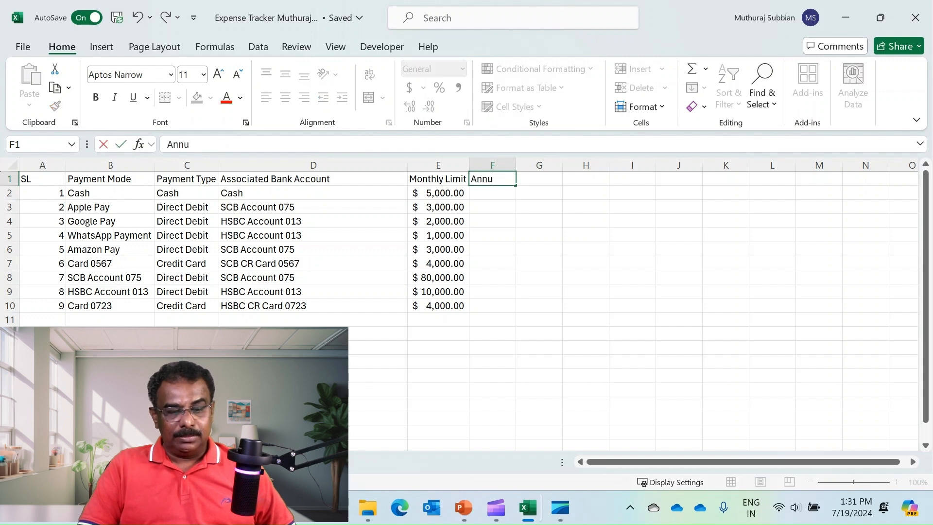
{"action": "type", "text": "al Limit"}
{"action": "key", "text": "Return"}
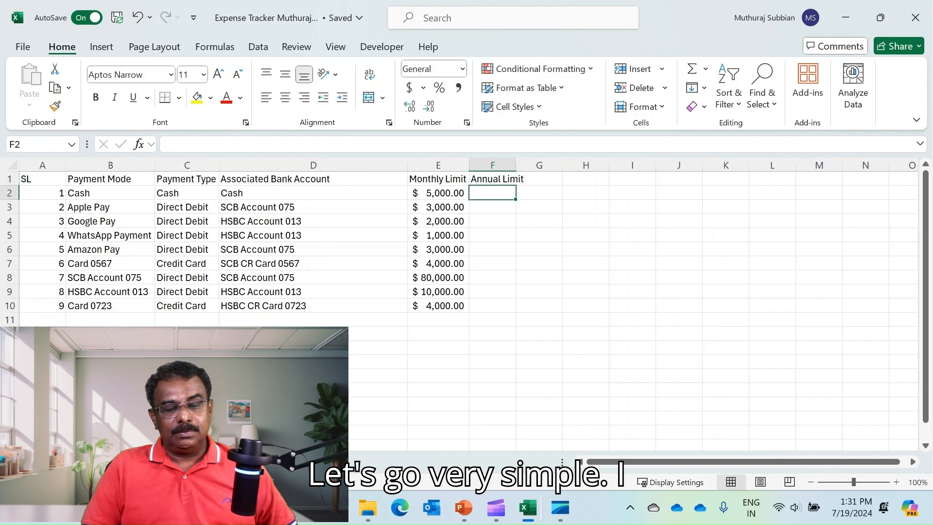
{"action": "type", "text": "="}
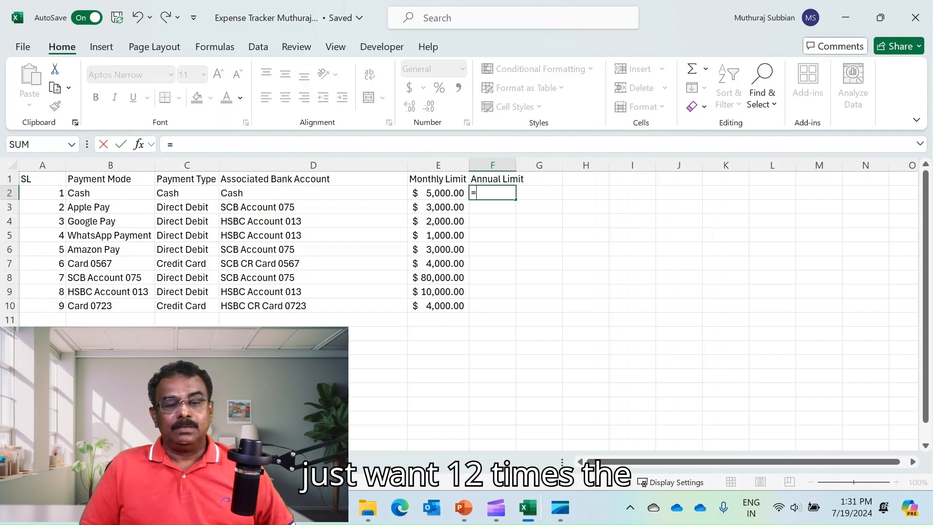
{"action": "key", "text": "Left"}
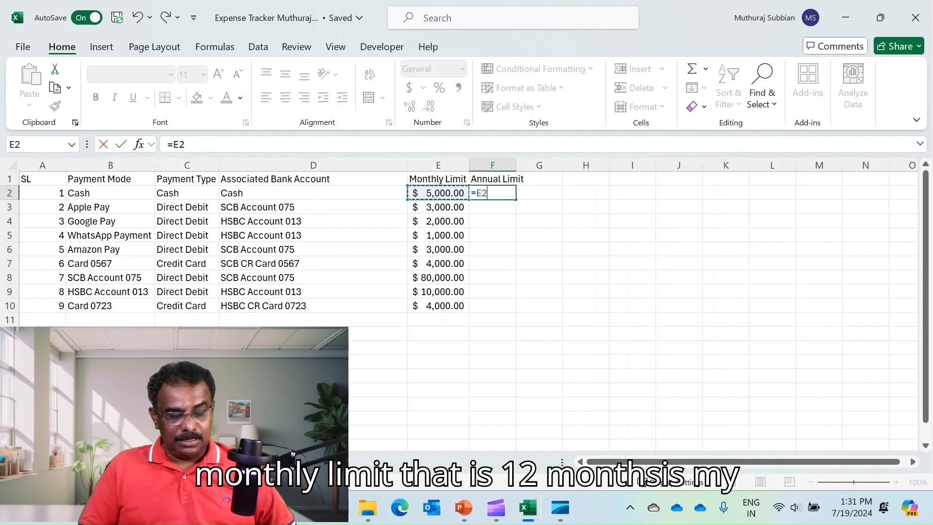
{"action": "type", "text": "*"}
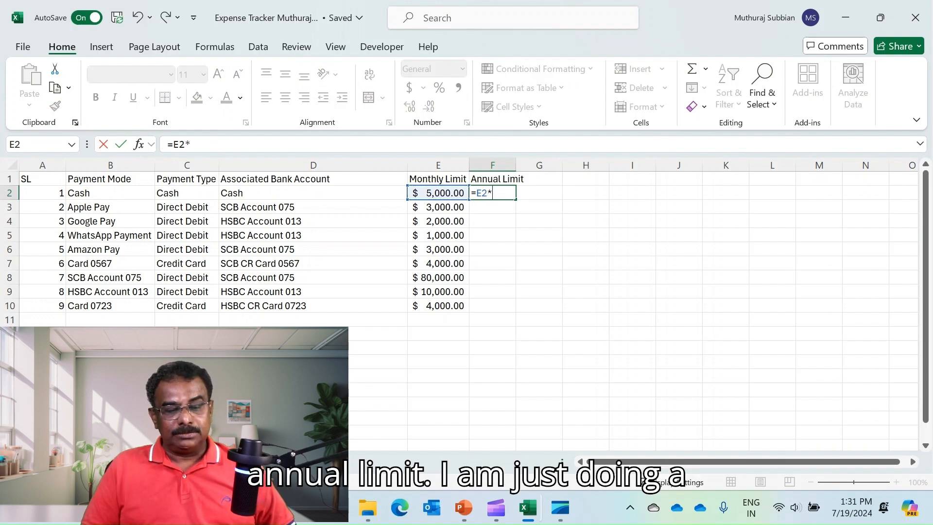
{"action": "key", "text": "Escape"}
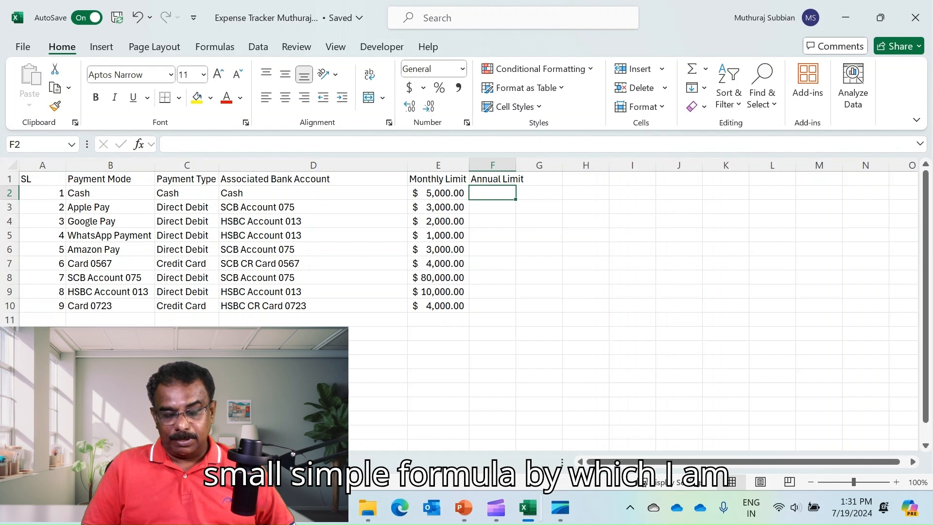
Calculate the Cash row's annual limit in F2 with the formula =E2*12
{"action": "type", "text": "="}
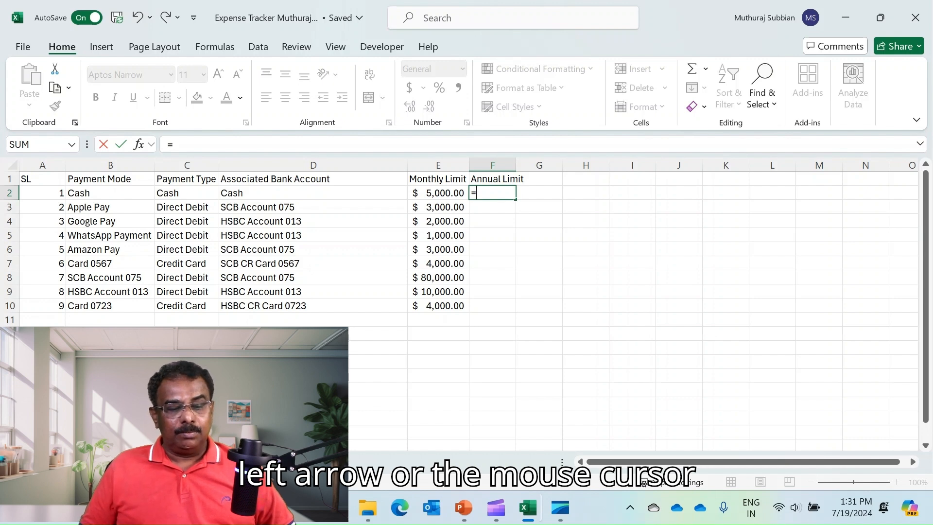
{"action": "key", "text": "Left"}
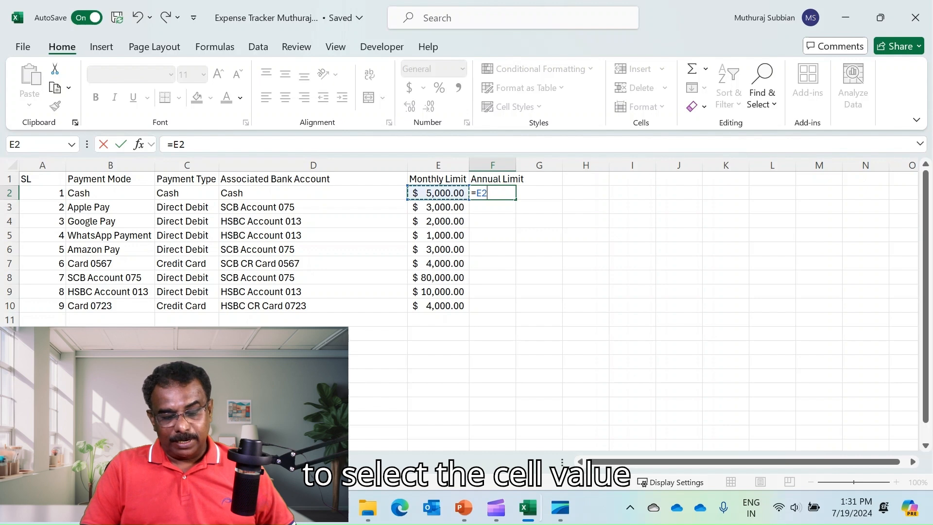
{"action": "type", "text": "*"}
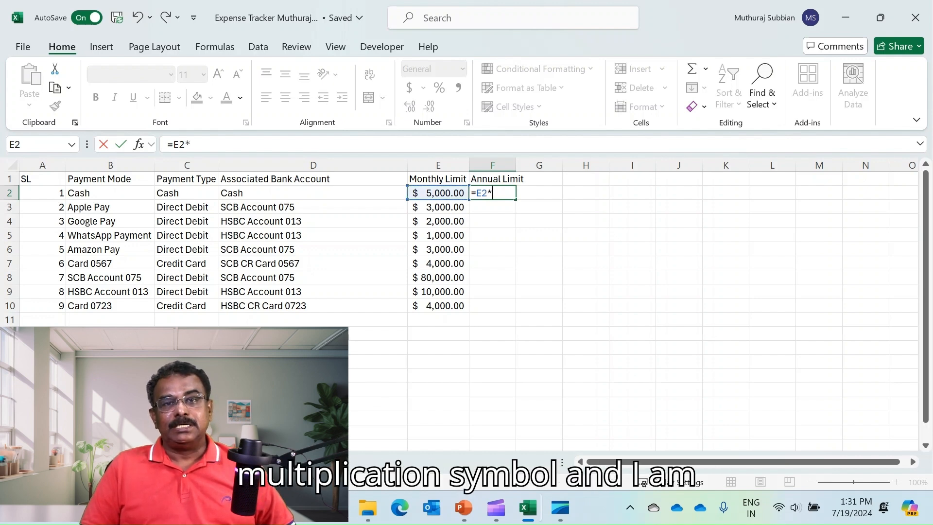
{"action": "type", "text": "12"}
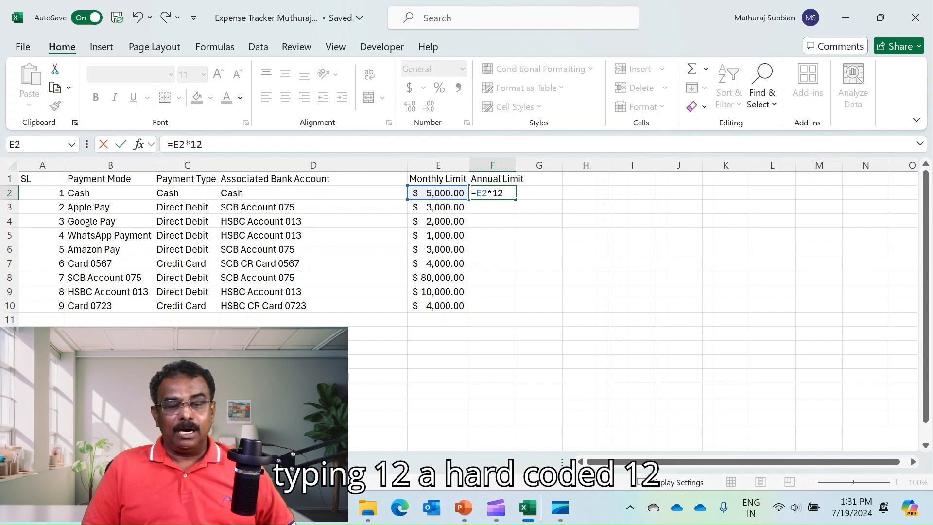
{"action": "key", "text": "Return"}
{"action": "key", "text": "Up"}
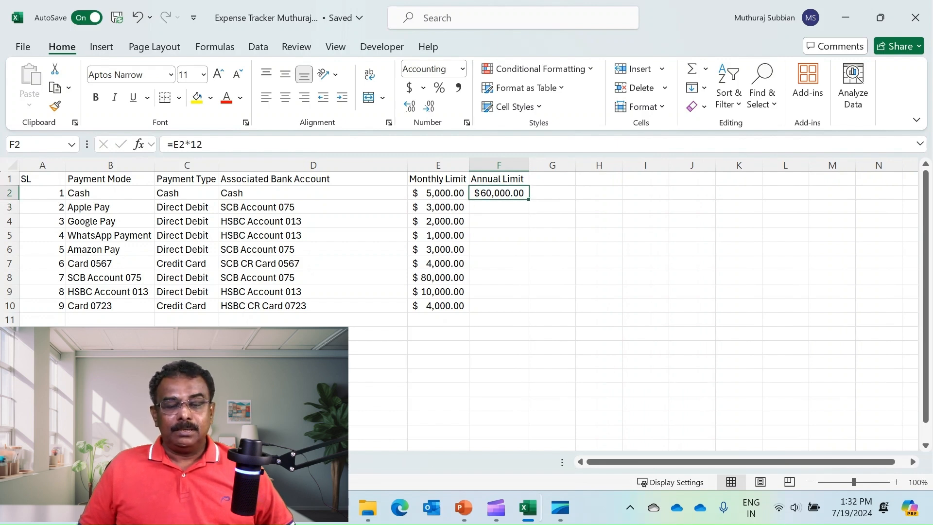
Fill the annual limit formula from F2 down through F10 for all payment modes
{"action": "key", "text": "Left"}
{"action": "key", "text": "Right"}
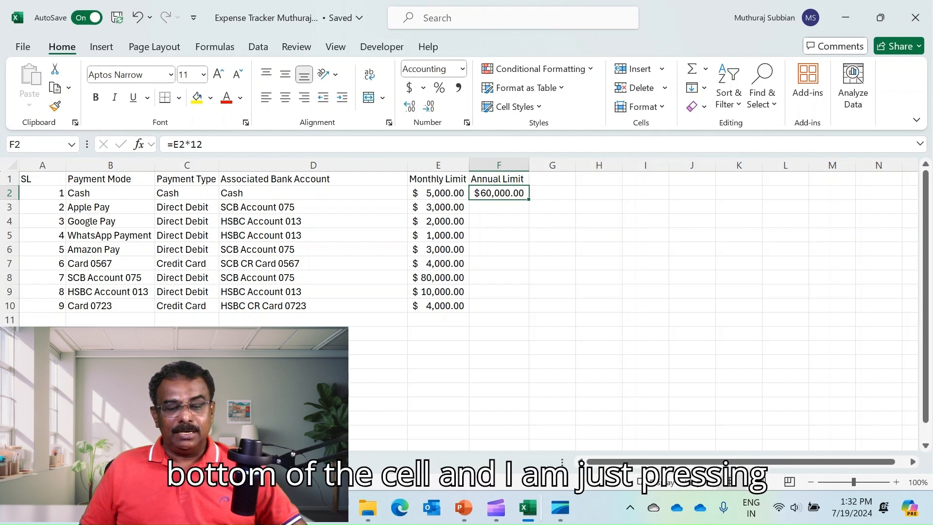
{"action": "double_click", "coordinate": [528, 199]}
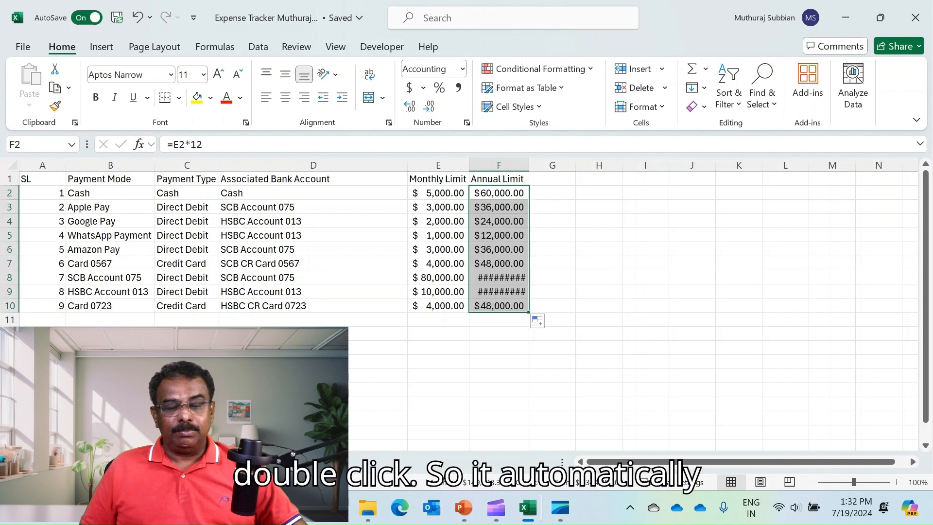
{"action": "left_click", "coordinate": [552, 221]}
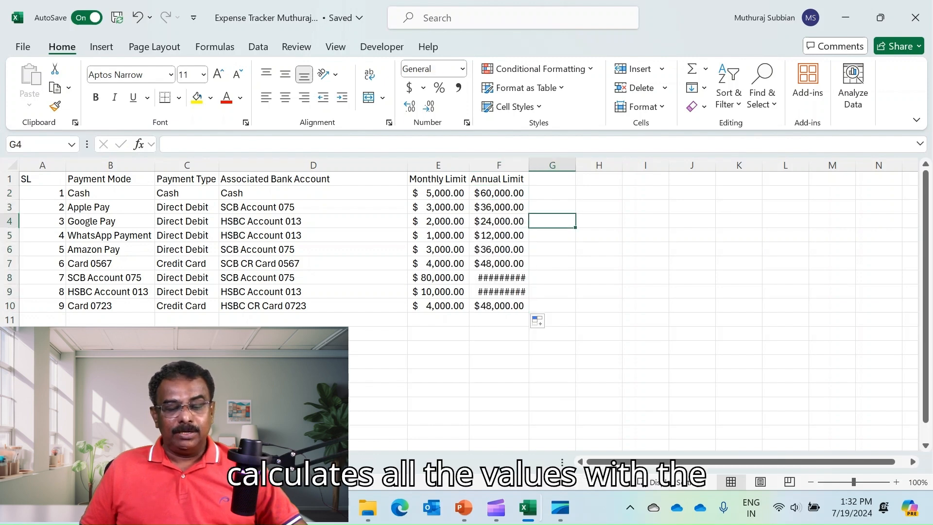
{"action": "left_click", "coordinate": [438, 193]}
{"action": "left_click", "coordinate": [499, 193]}
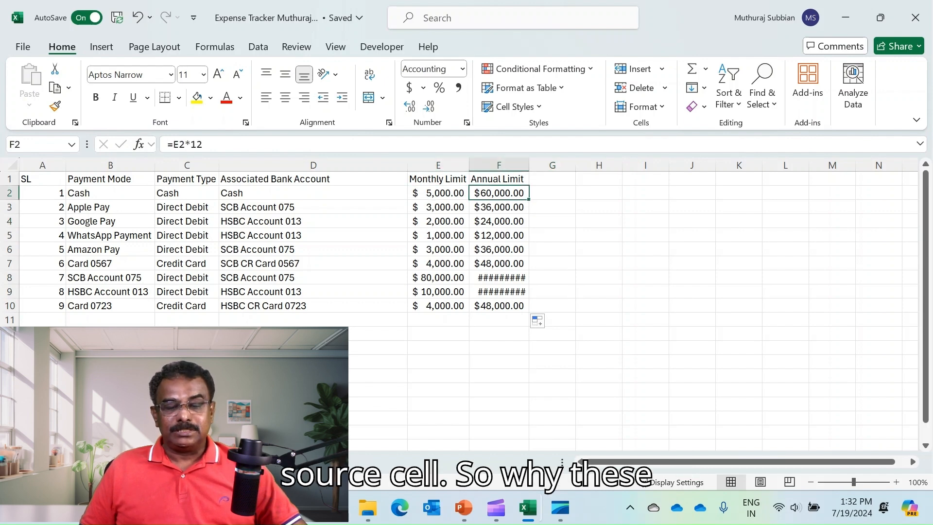
Auto-fit the width of column F so the Annual Limit amounts in F8 and F9 fit
{"action": "left_click", "coordinate": [499, 278]}
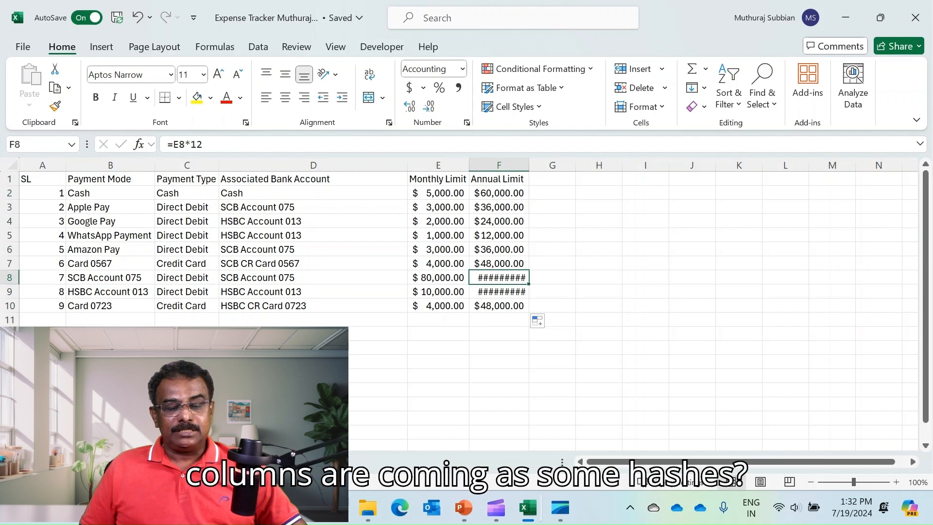
{"action": "left_click", "coordinate": [499, 291]}
{"action": "left_click", "coordinate": [499, 277]}
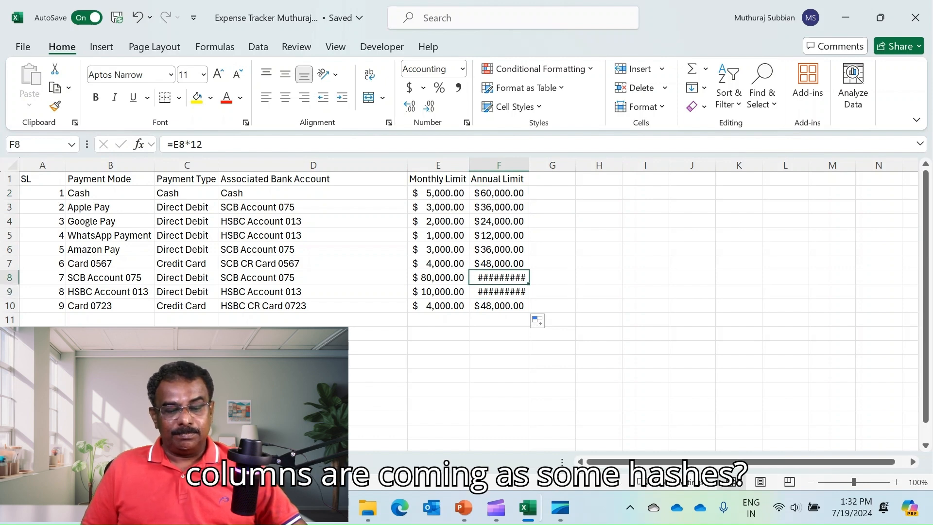
{"action": "left_click", "coordinate": [499, 291]}
{"action": "left_click", "coordinate": [499, 278]}
{"action": "left_click", "coordinate": [499, 291]}
{"action": "left_click", "coordinate": [500, 277]}
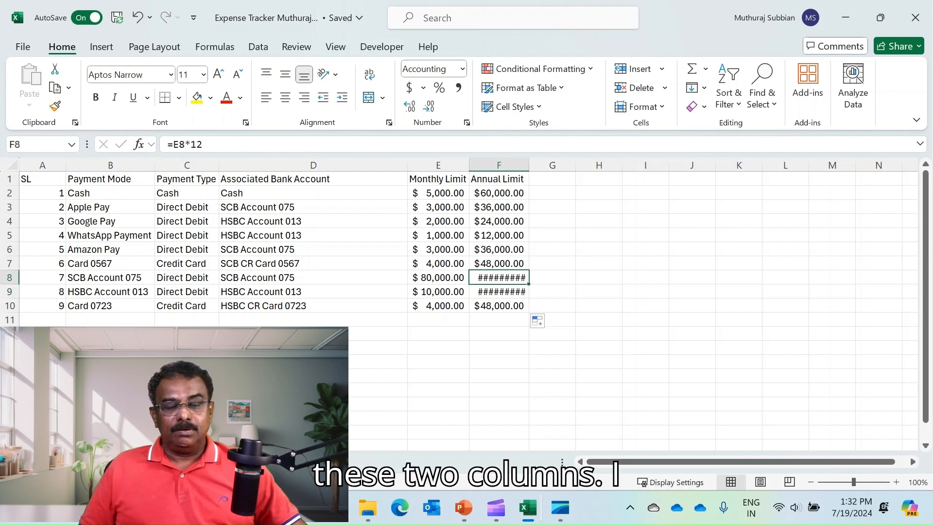
{"action": "double_click", "coordinate": [528, 165]}
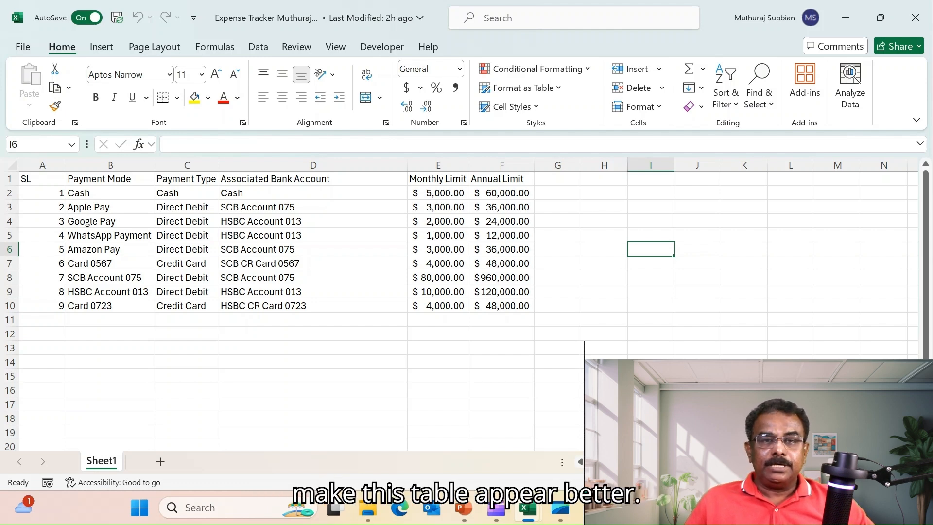
Apply All Borders to the whole payment mode table, A1:F10
{"action": "key", "text": "ctrl+Home"}
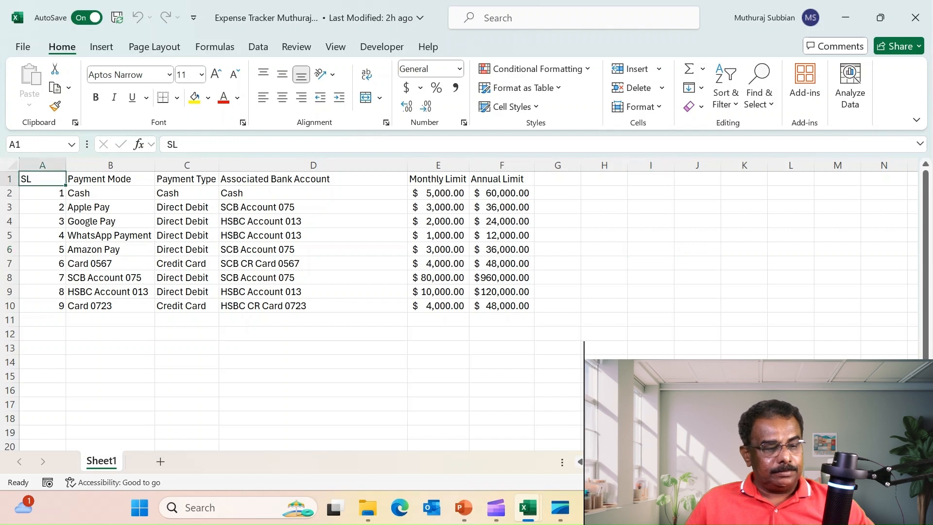
{"action": "key", "text": "ctrl+a"}
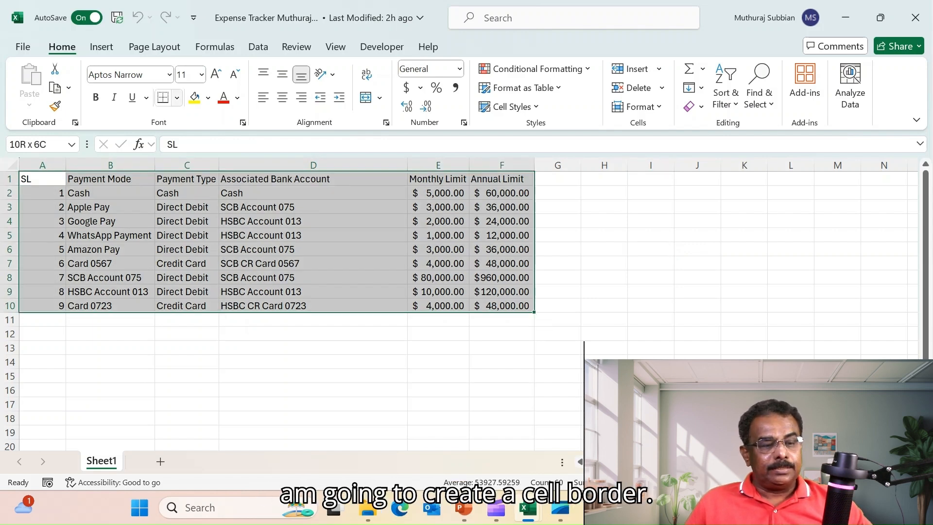
{"action": "left_click", "coordinate": [177, 97]}
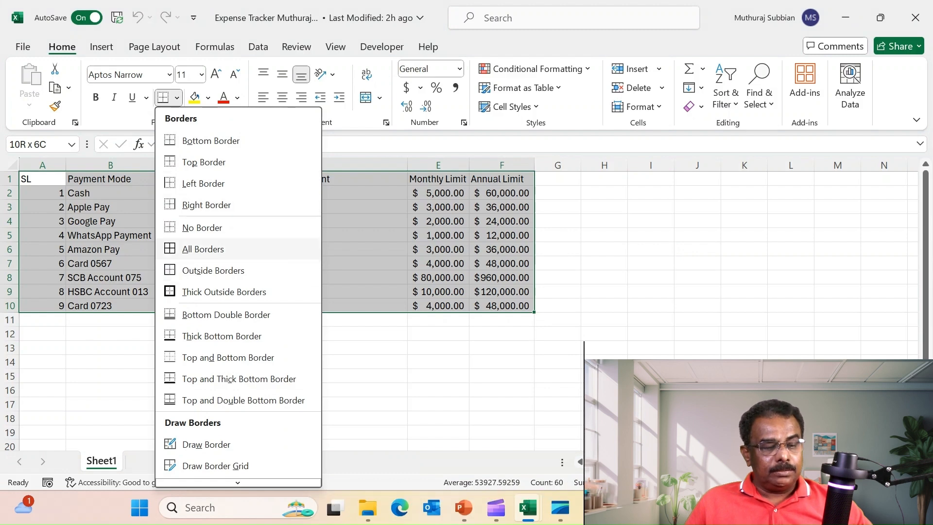
{"action": "left_click", "coordinate": [202, 249]}
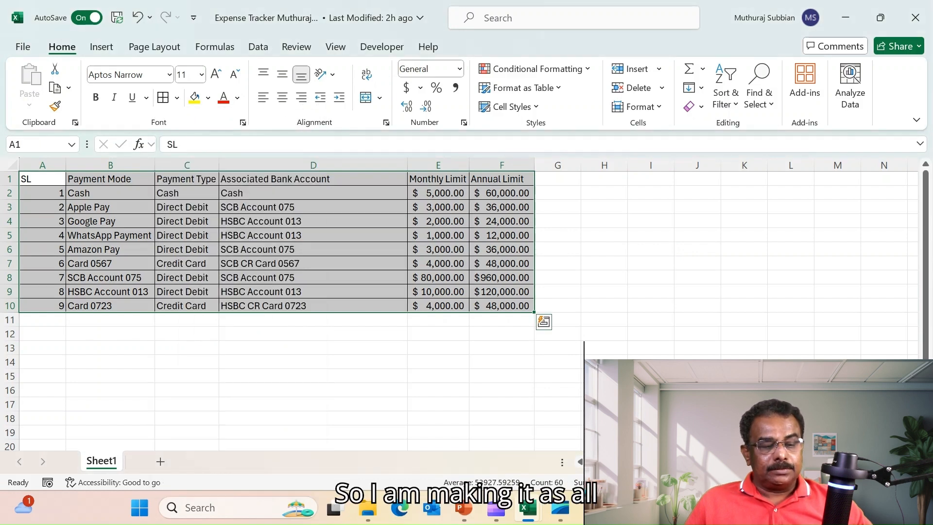
{"action": "left_click", "coordinate": [604, 264]}
Fill the heading cells A1:F1 with the lightest green theme color and make their text bold
{"action": "left_click", "coordinate": [43, 179]}
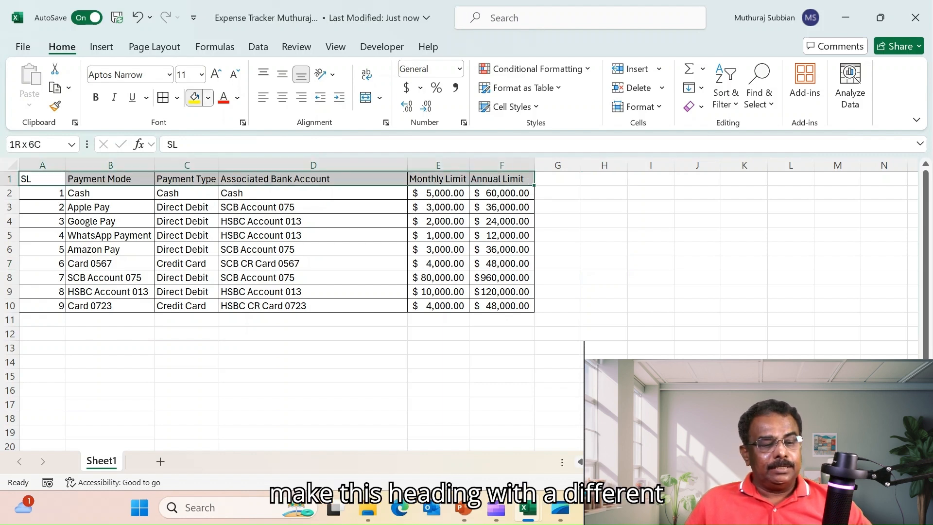
{"action": "left_click", "coordinate": [208, 97]}
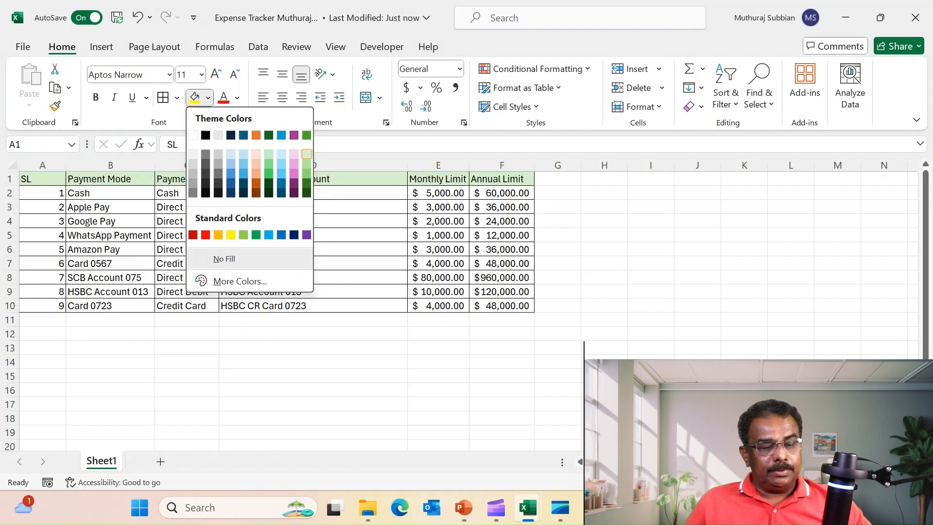
{"action": "left_click", "coordinate": [306, 153]}
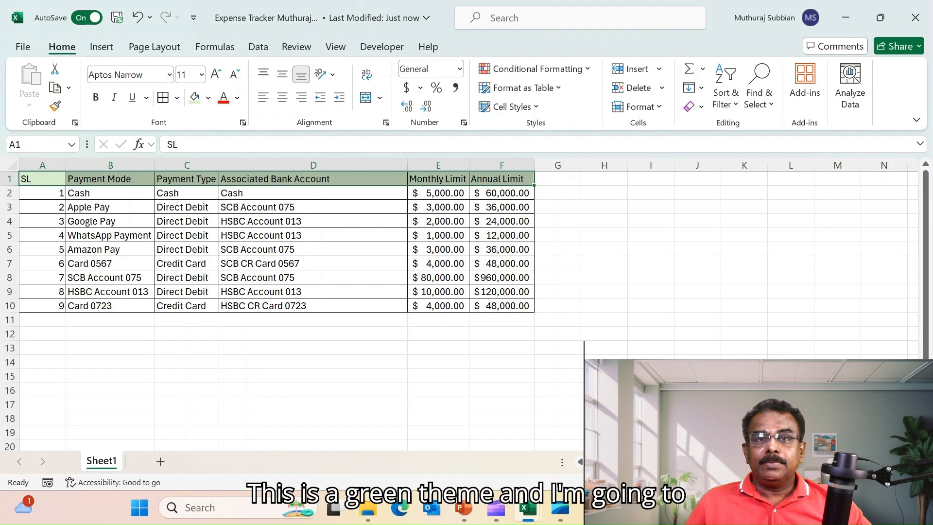
{"action": "left_click", "coordinate": [96, 97]}
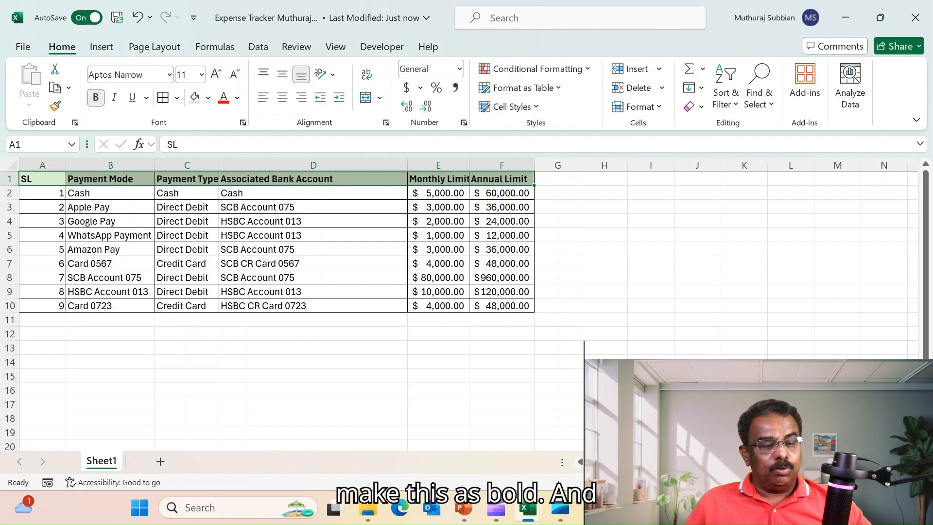
Auto-fit the Associated Bank Account column to its contents and narrow the SL column to about half its width
{"action": "left_click", "coordinate": [313, 249]}
{"action": "left_click", "coordinate": [313, 207]}
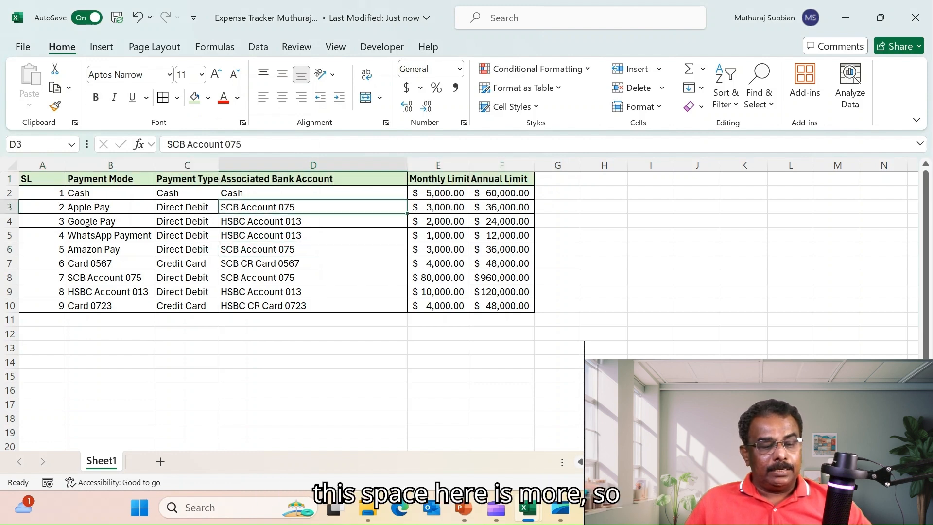
{"action": "left_click", "coordinate": [313, 306]}
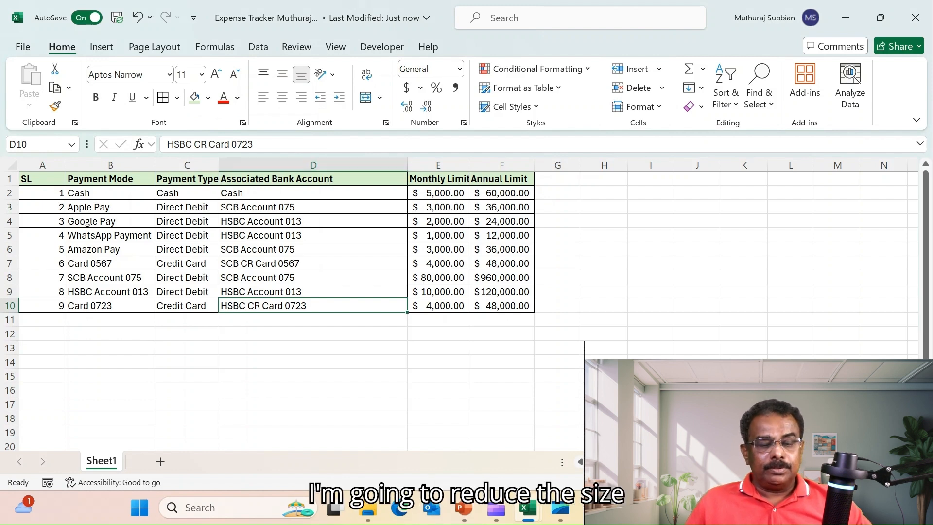
{"action": "left_click", "coordinate": [313, 166]}
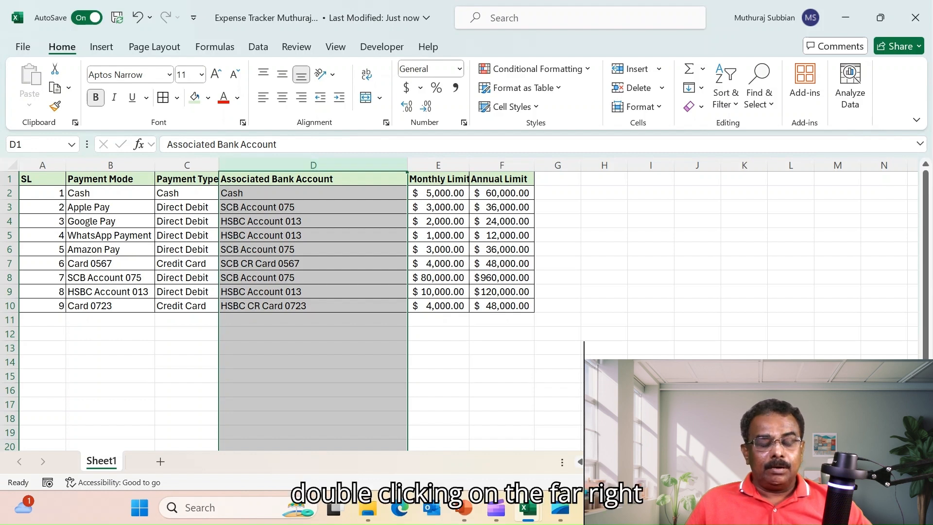
{"action": "double_click", "coordinate": [407, 165]}
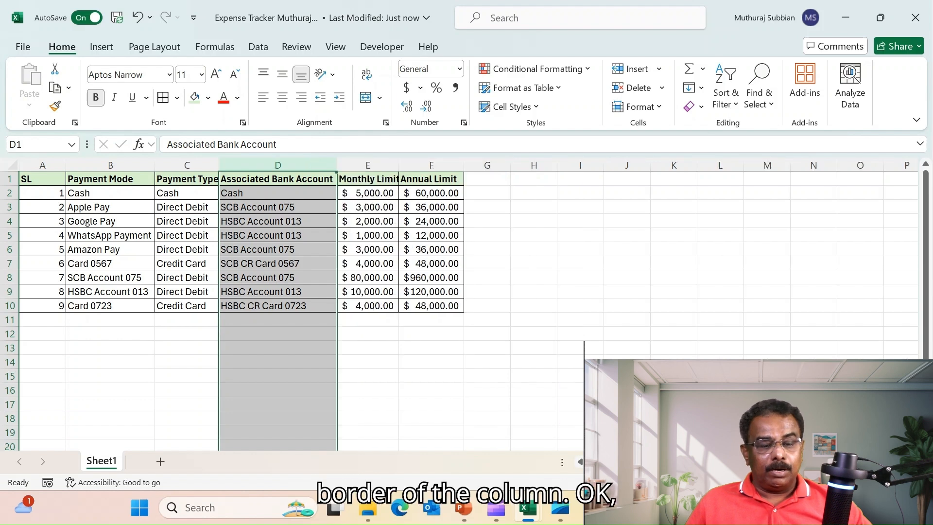
{"action": "left_click", "coordinate": [534, 222]}
{"action": "left_click_drag", "start_coordinate": [67, 165], "coordinate": [44, 165]}
{"action": "left_click", "coordinate": [512, 306]}
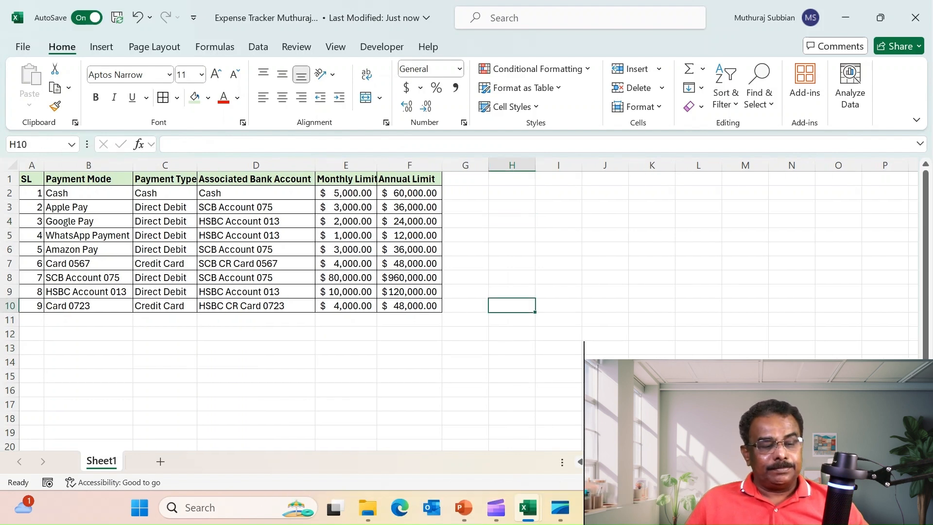
Insert a blank row above the table's heading row
{"action": "left_click", "coordinate": [9, 179]}
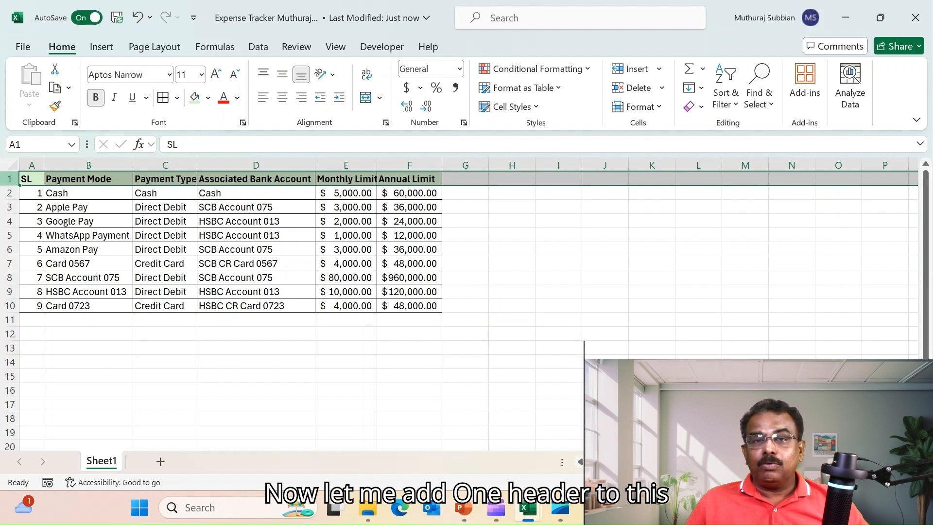
{"action": "right_click", "coordinate": [10, 178]}
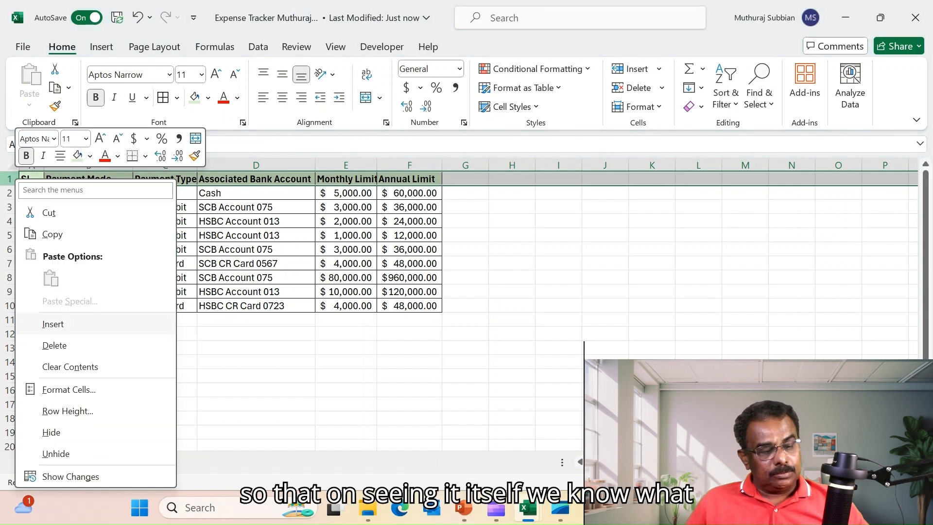
{"action": "left_click", "coordinate": [51, 323]}
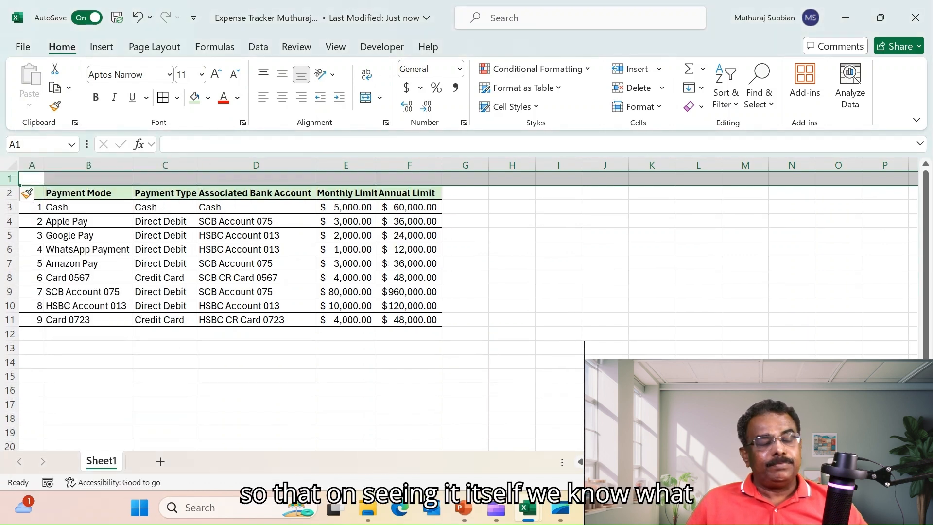
Merge and center the blank cells A1:F1 above the payment mode table's headings
{"action": "left_click", "coordinate": [32, 179]}
{"action": "left_click_drag", "start_coordinate": [32, 179], "coordinate": [410, 179]}
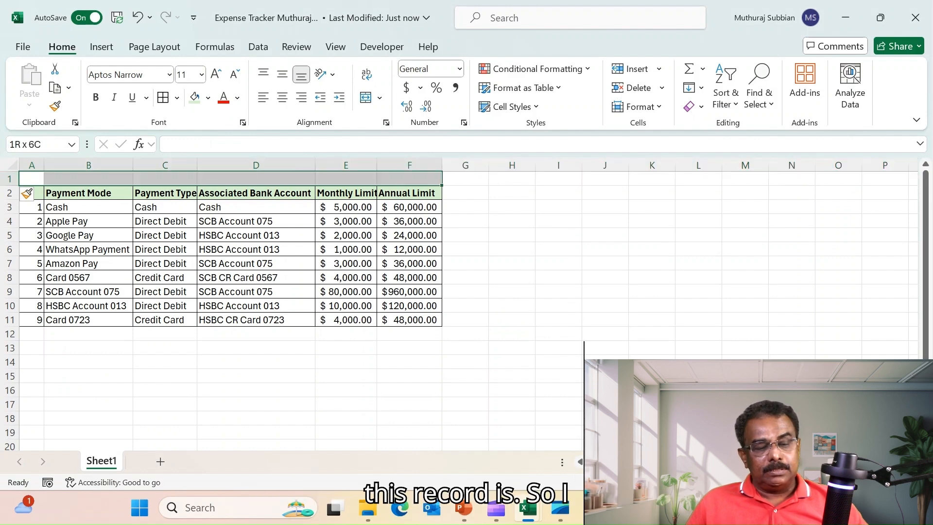
{"action": "left_click", "coordinate": [32, 179]}
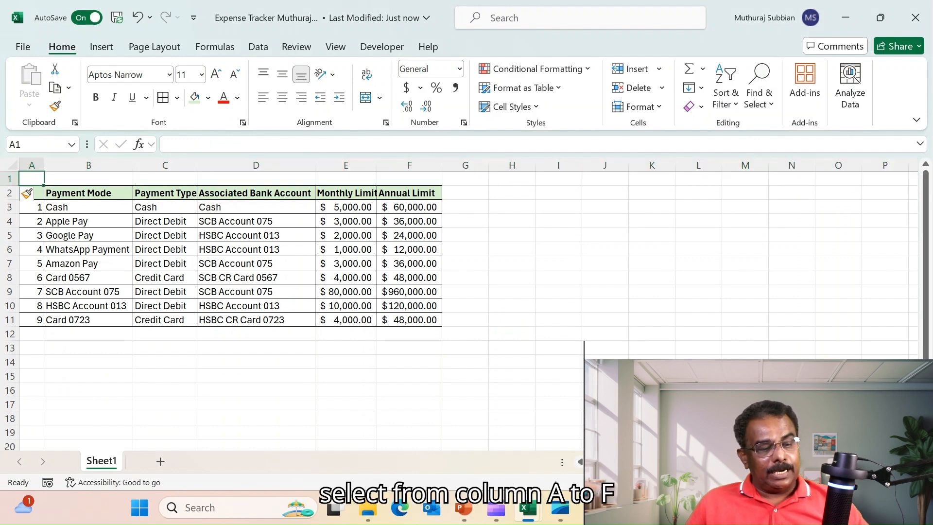
{"action": "left_click_drag", "start_coordinate": [31, 179], "coordinate": [409, 179]}
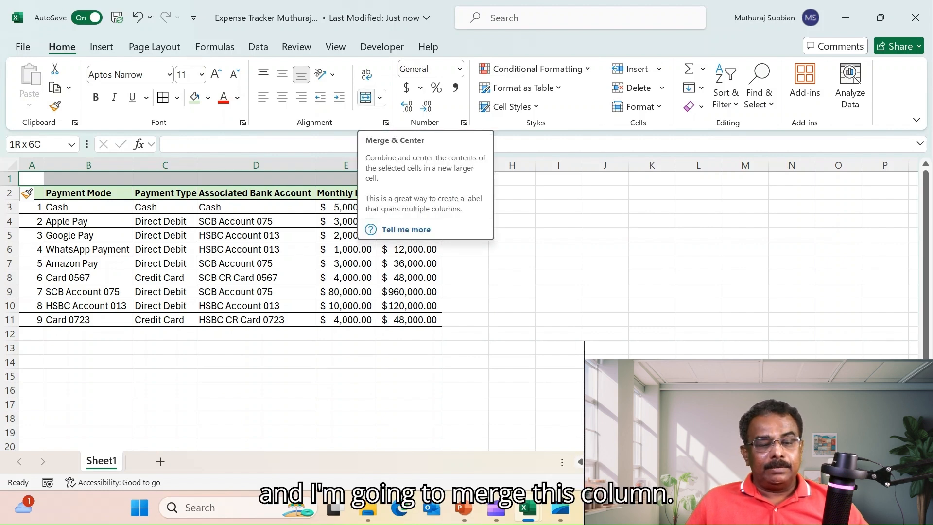
{"action": "left_click", "coordinate": [365, 98]}
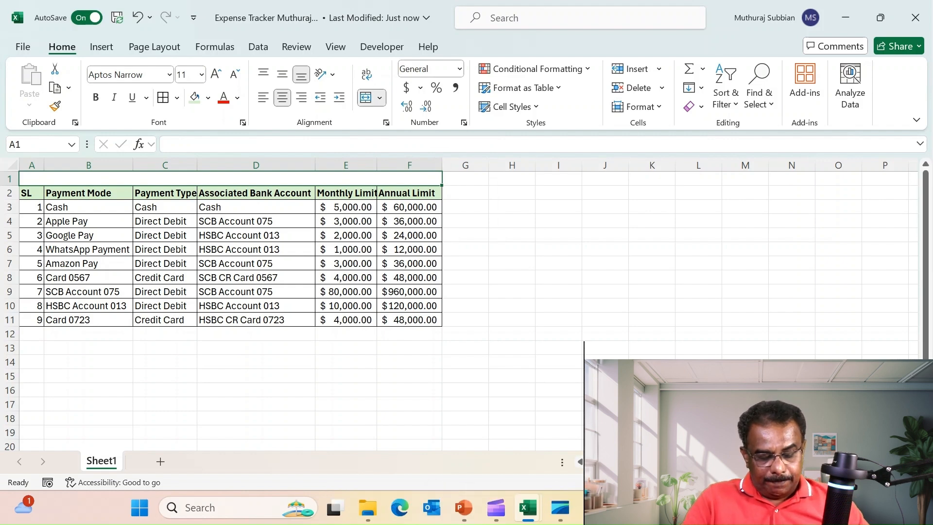
Enter "Payment Mode Master Record" as the title in the merged cell A1
{"action": "type", "text": "Paymen"}
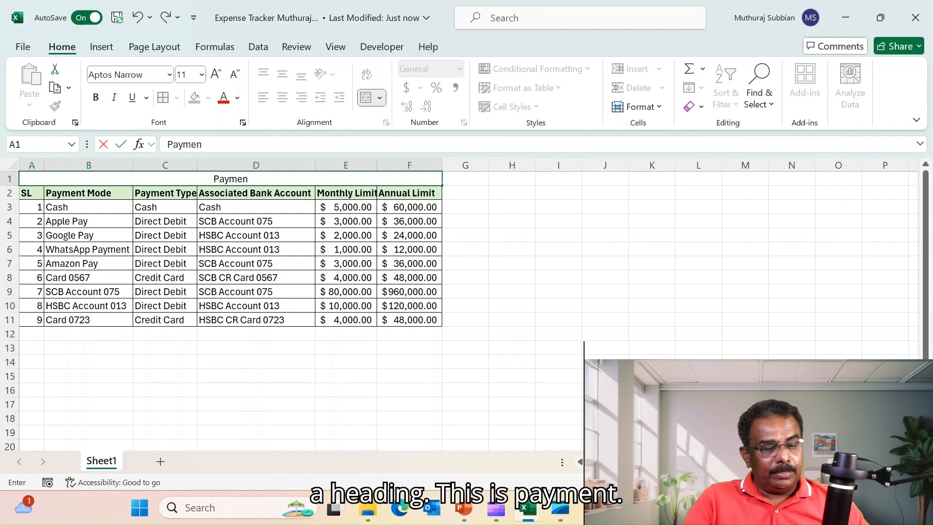
{"action": "type", "text": "t Mode"}
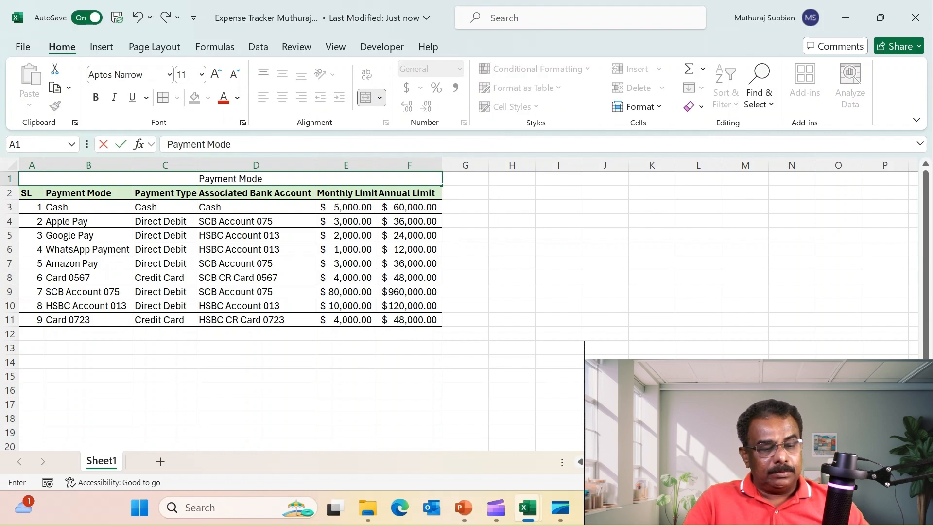
{"action": "type", "text": " Maste"}
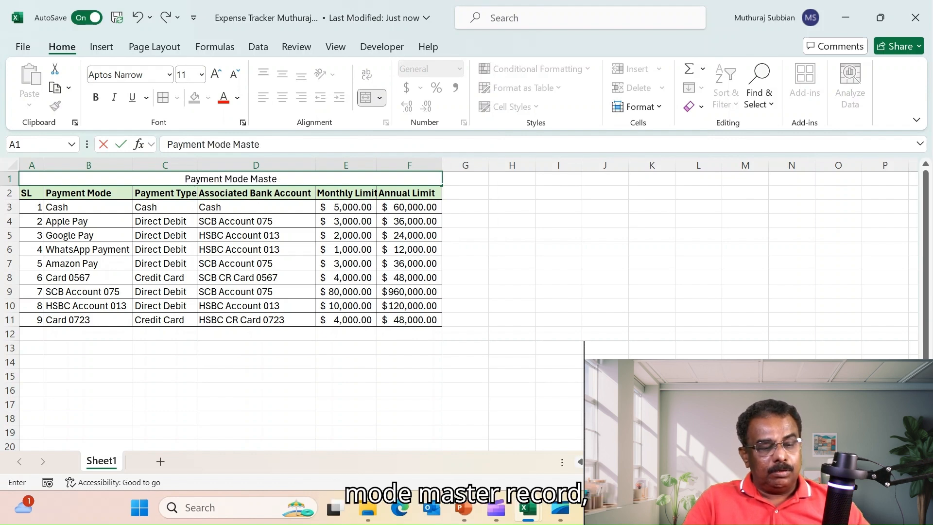
{"action": "type", "text": "r Records"}
{"action": "key", "text": "BackSpace"}
{"action": "key", "text": "Return"}
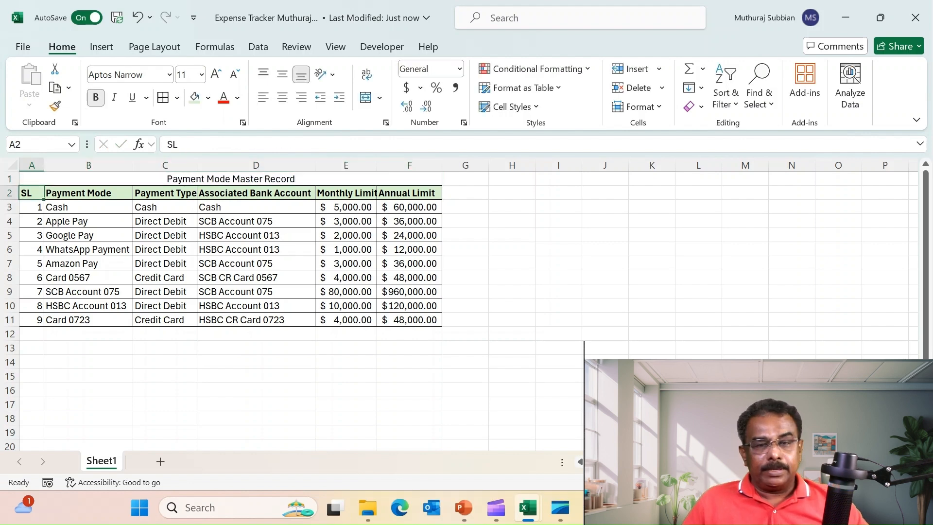
Make the table title in A1 bold and set its font size to 14
{"action": "left_click", "coordinate": [256, 179]}
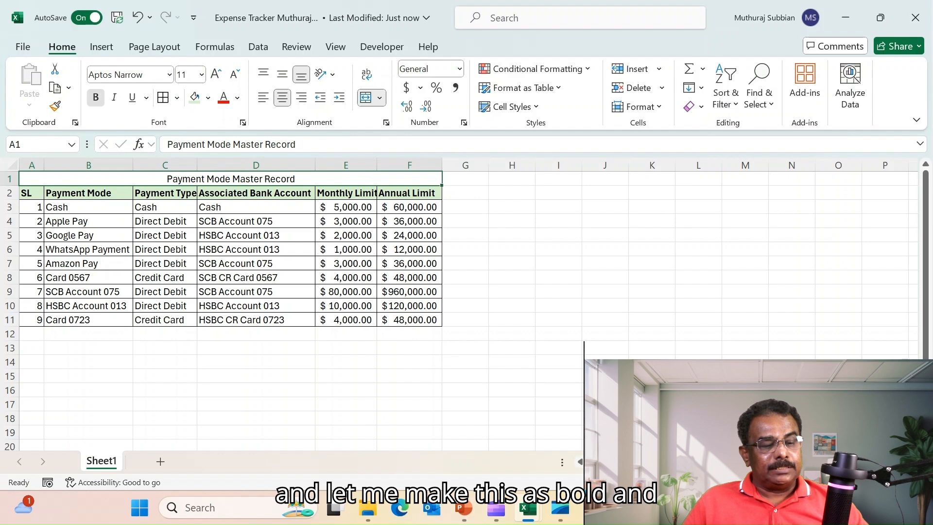
{"action": "left_click", "coordinate": [95, 97]}
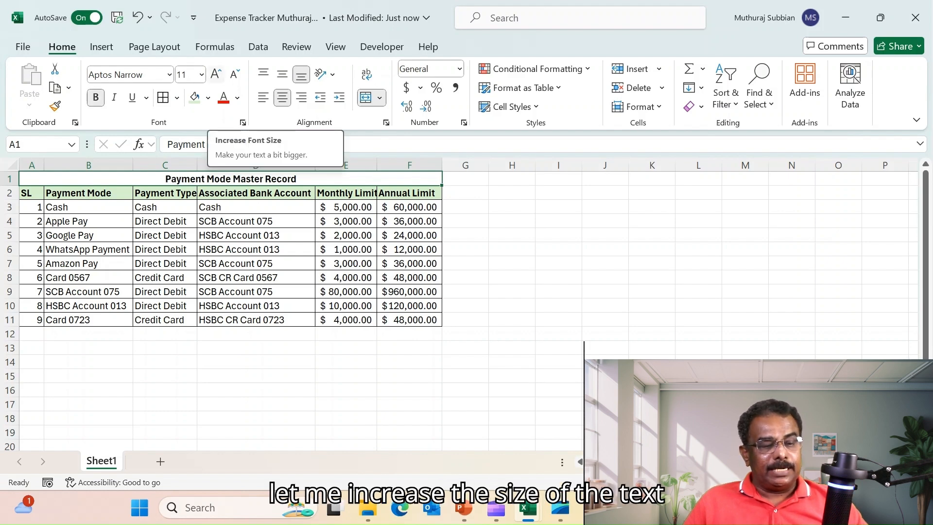
{"action": "left_click", "coordinate": [216, 74]}
{"action": "left_click", "coordinate": [216, 74]}
{"action": "left_click", "coordinate": [217, 74]}
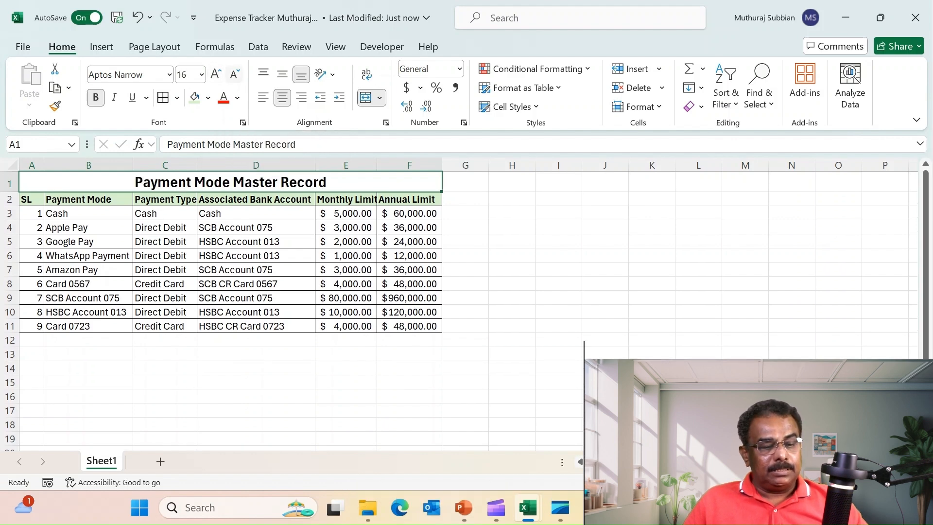
{"action": "left_click", "coordinate": [235, 74]}
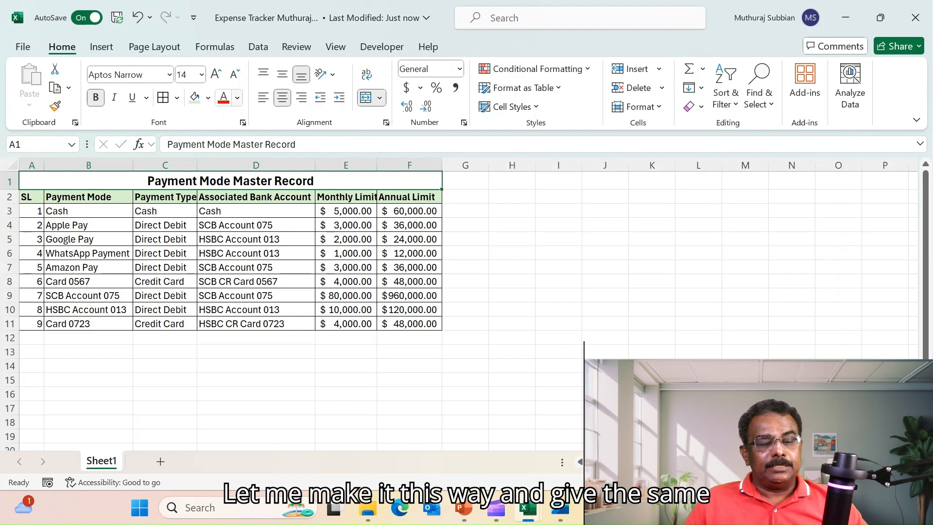
Fill the title cell with the same light green as the headings and apply All Borders to it
{"action": "left_click", "coordinate": [194, 98]}
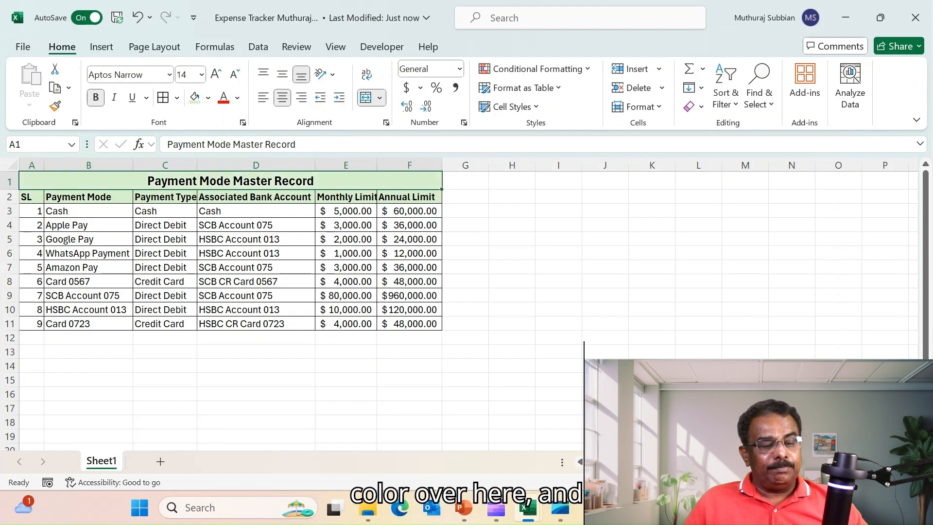
{"action": "left_click", "coordinate": [511, 225]}
{"action": "left_click", "coordinate": [379, 181]}
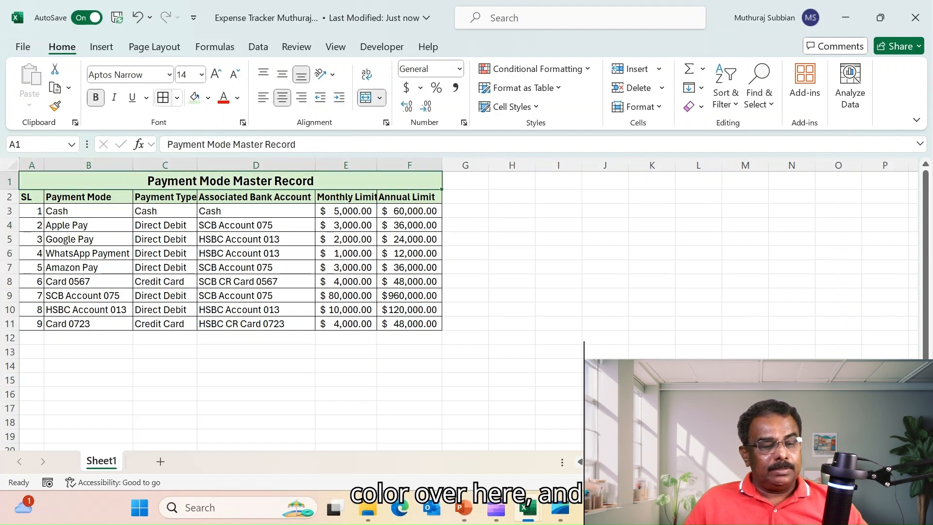
{"action": "left_click", "coordinate": [163, 97]}
{"action": "left_click", "coordinate": [558, 281]}
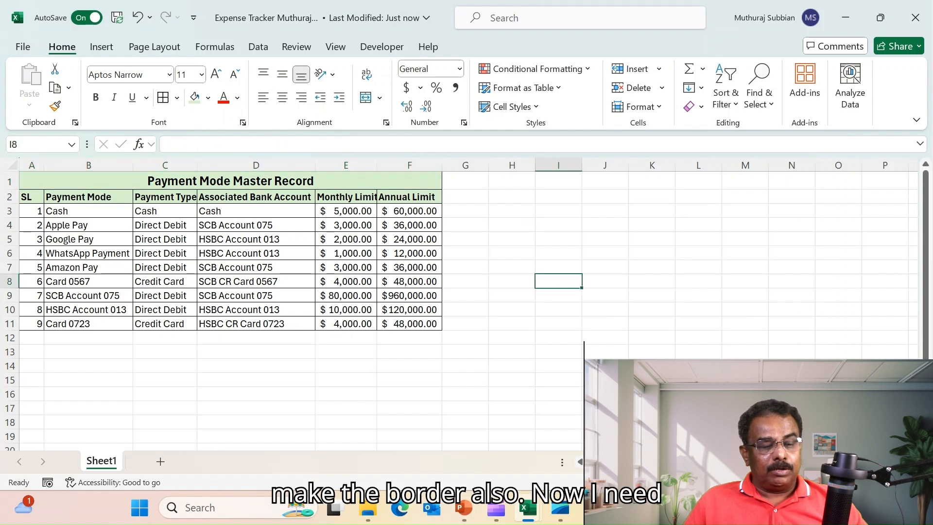
Apply Thick Outside Borders around the whole table including its title, A1:F11
{"action": "left_click", "coordinate": [230, 181]}
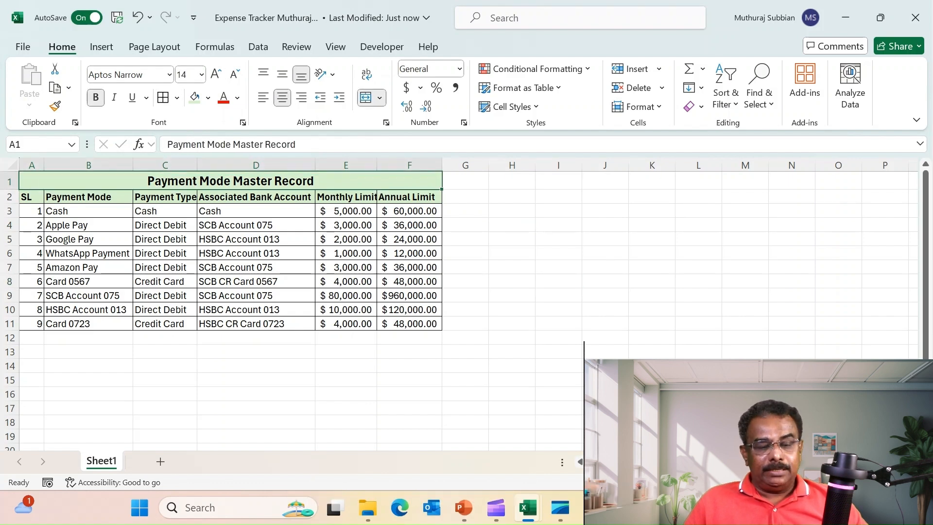
{"action": "key", "text": "ctrl+shift+Down"}
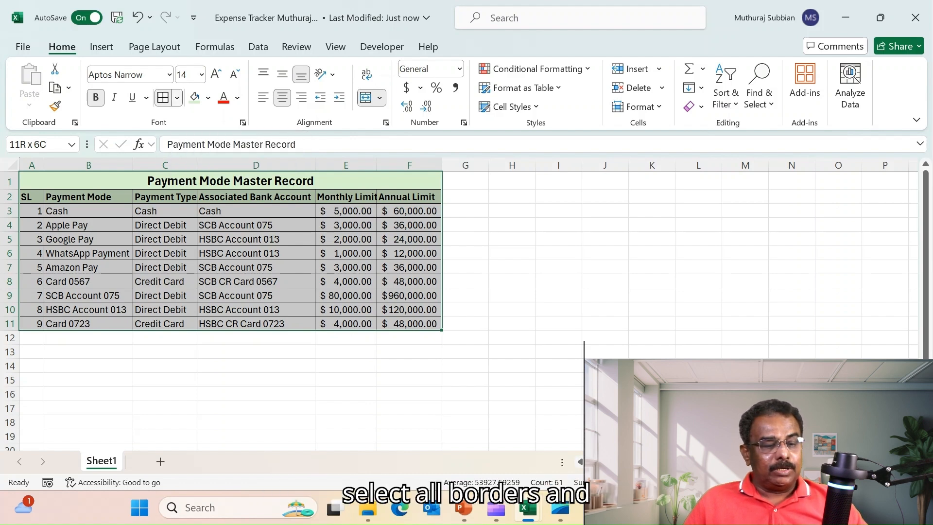
{"action": "left_click", "coordinate": [177, 97]}
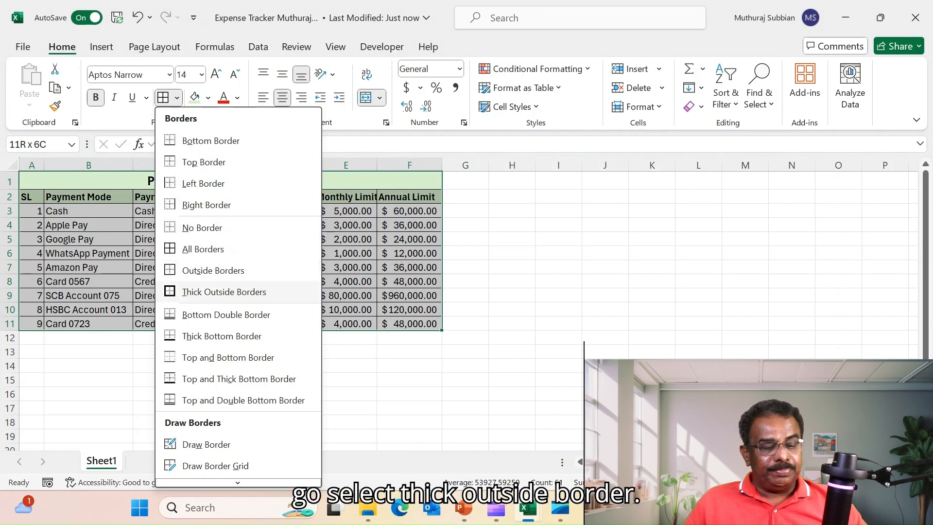
{"action": "left_click", "coordinate": [224, 292]}
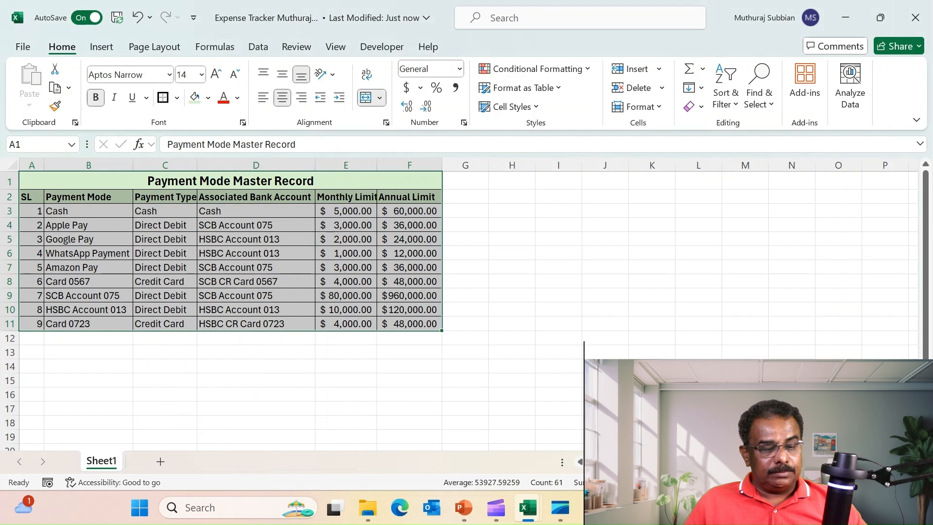
{"action": "left_click", "coordinate": [512, 295]}
{"action": "left_click", "coordinate": [651, 280]}
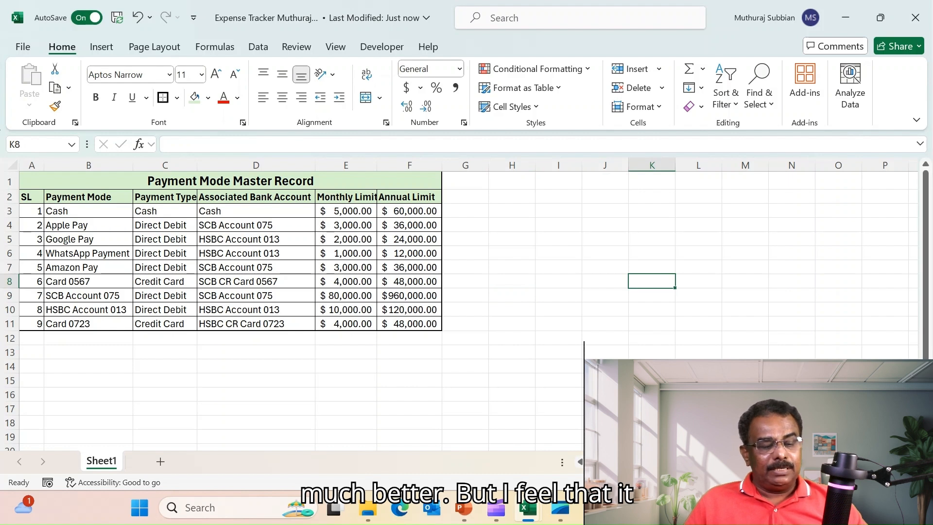
Enter "Total" in D12 below the bank account column, and make it bold and right-aligned
{"action": "left_click", "coordinate": [345, 338]}
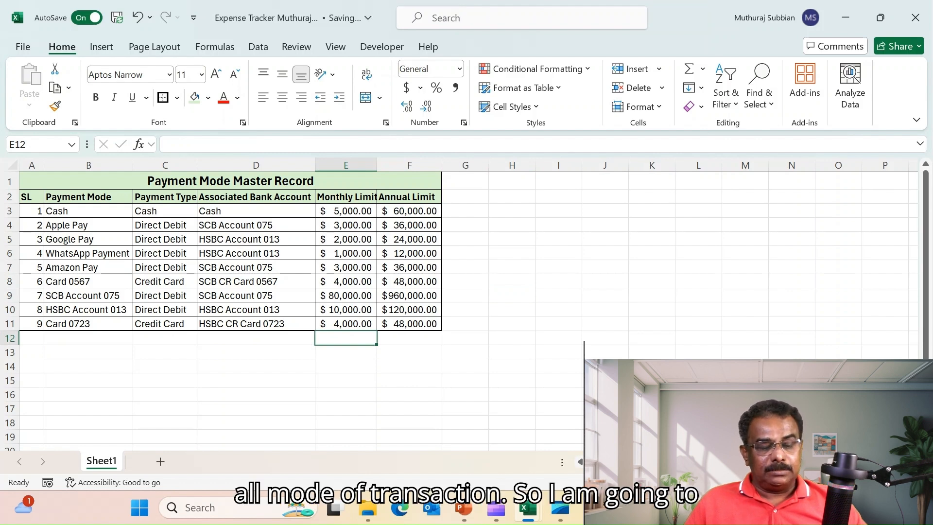
{"action": "left_click", "coordinate": [256, 338]}
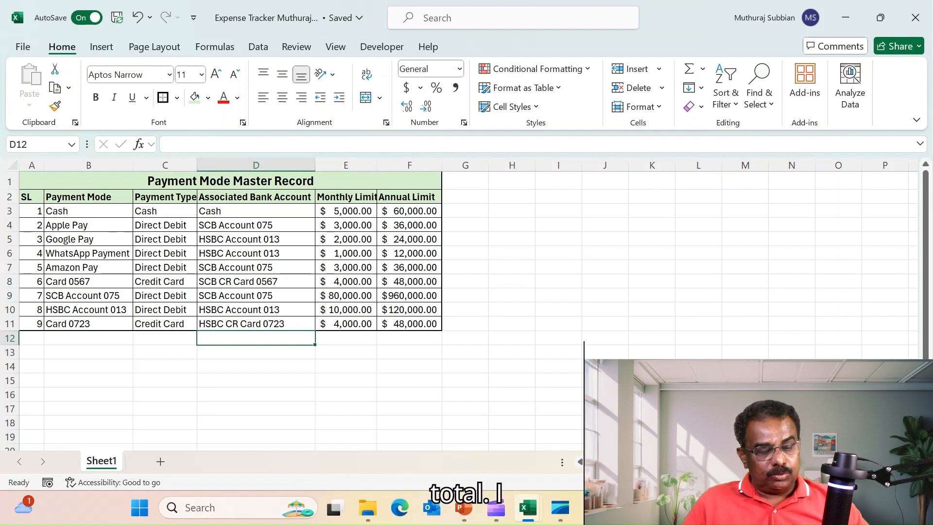
{"action": "type", "text": "Total"}
{"action": "key", "text": "ctrl+Return"}
{"action": "key", "text": "ctrl+b"}
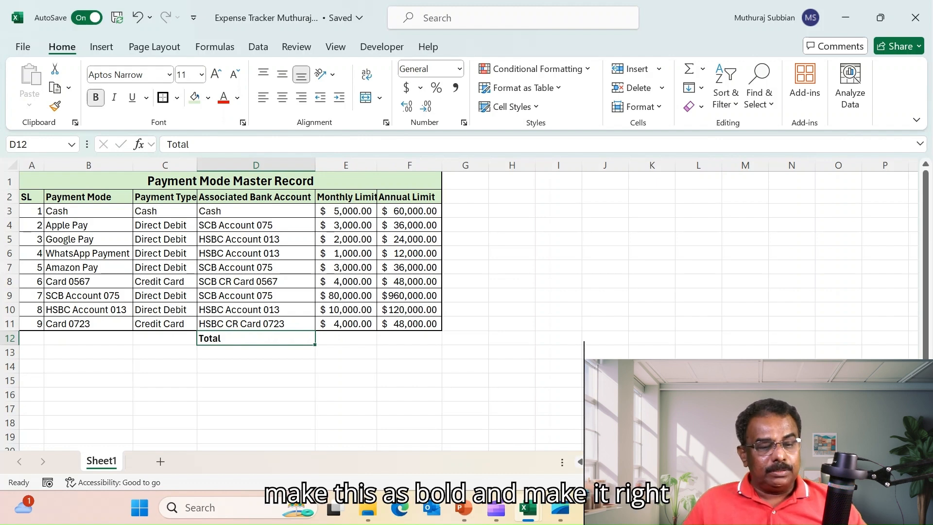
{"action": "left_click", "coordinate": [301, 98]}
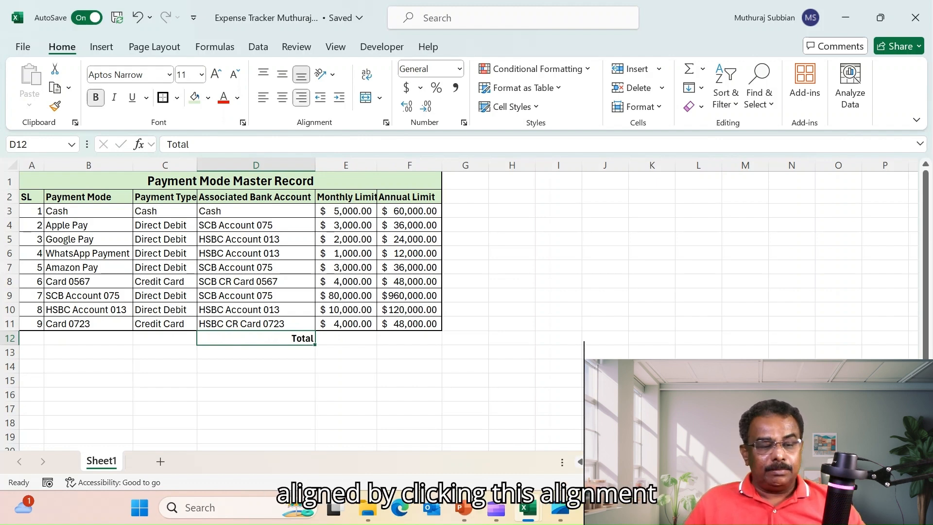
Sum the monthly limits E3:E11 in cell E12 with AutoSum
{"action": "left_click", "coordinate": [346, 338]}
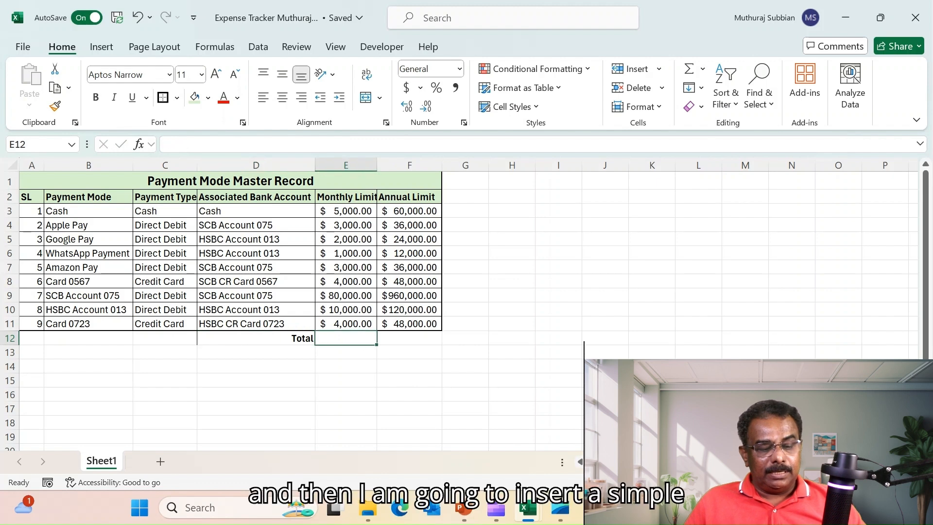
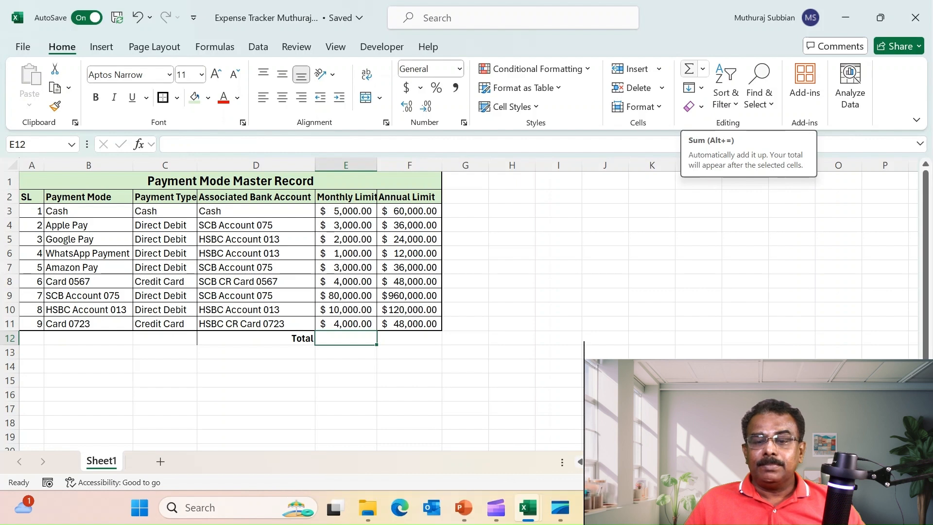
{"action": "left_click", "coordinate": [689, 69]}
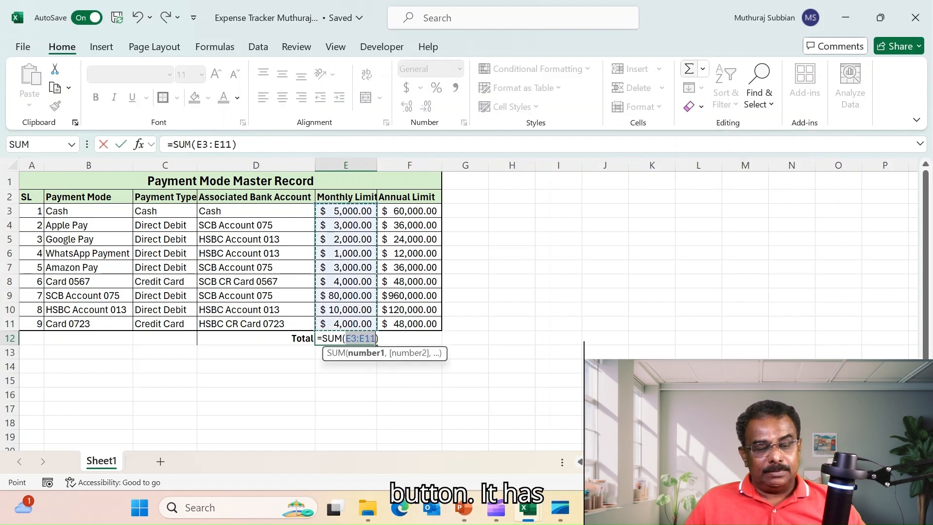
{"action": "key", "text": "Return"}
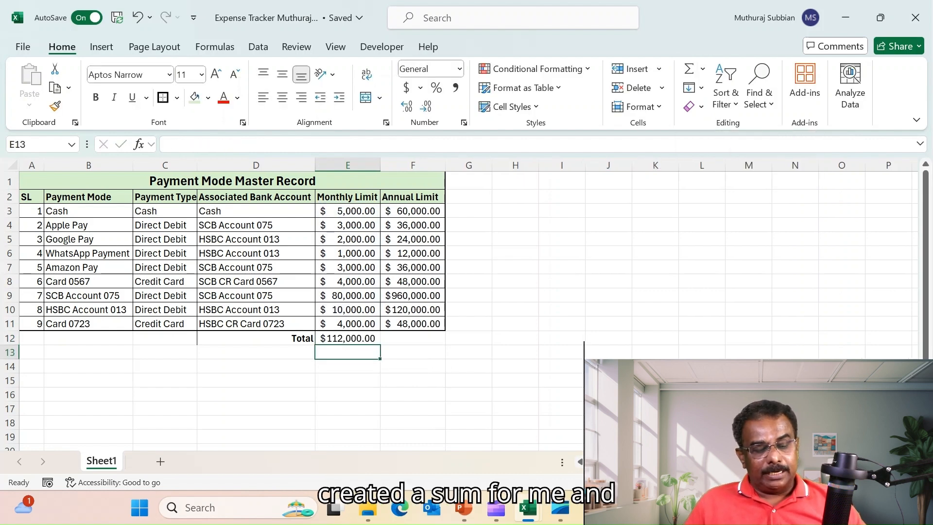
{"action": "key", "text": "Up"}
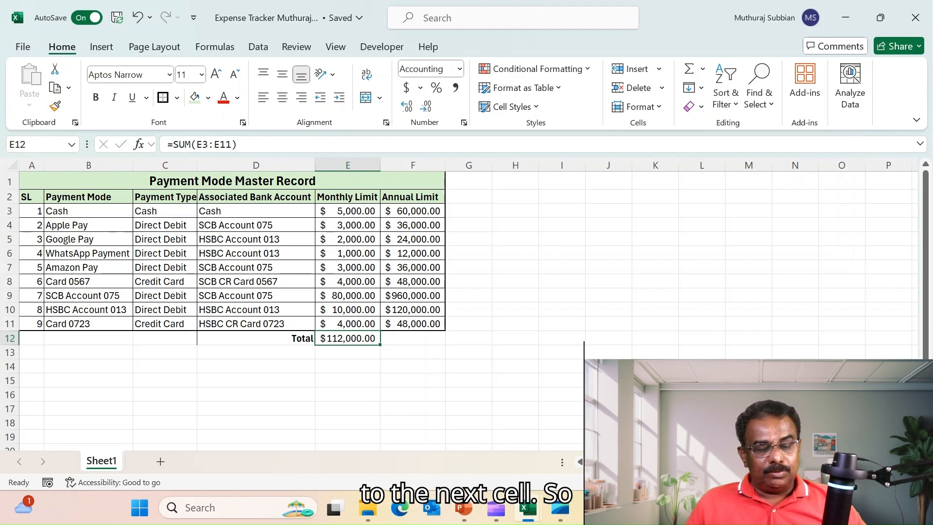
Fill the monthly total formula from E12 across to F12 and auto-fit the Annual Limit column
{"action": "key", "text": "Right"}
{"action": "left_click", "coordinate": [348, 338]}
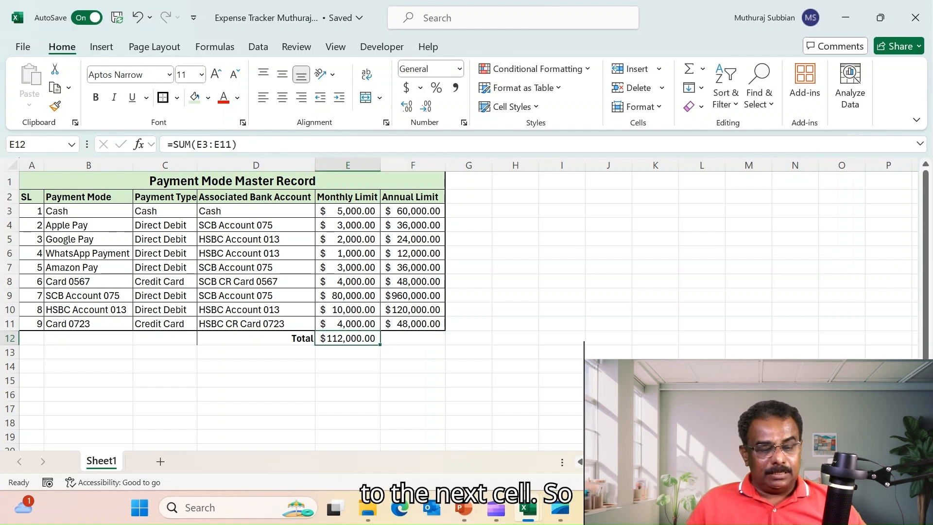
{"action": "left_click_drag", "start_coordinate": [380, 344], "coordinate": [416, 342]}
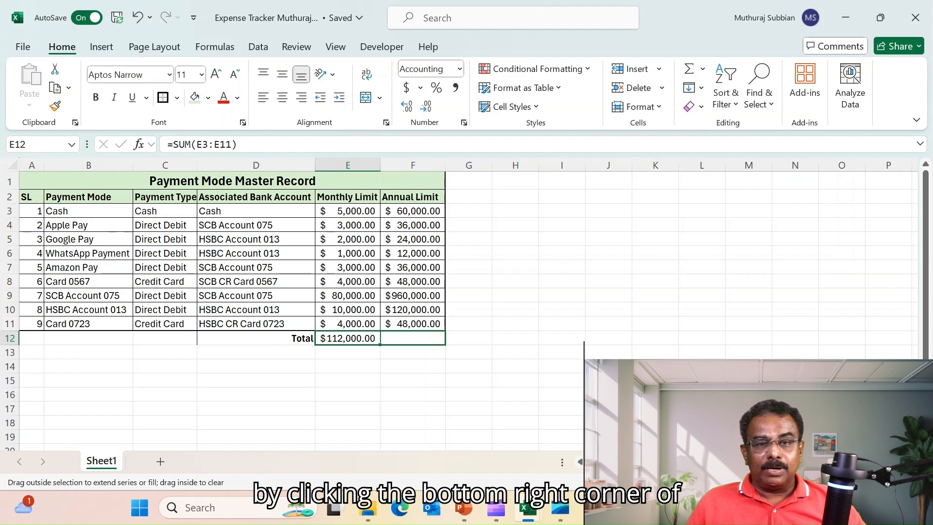
{"action": "left_click_drag", "start_coordinate": [428, 343], "coordinate": [428, 342]}
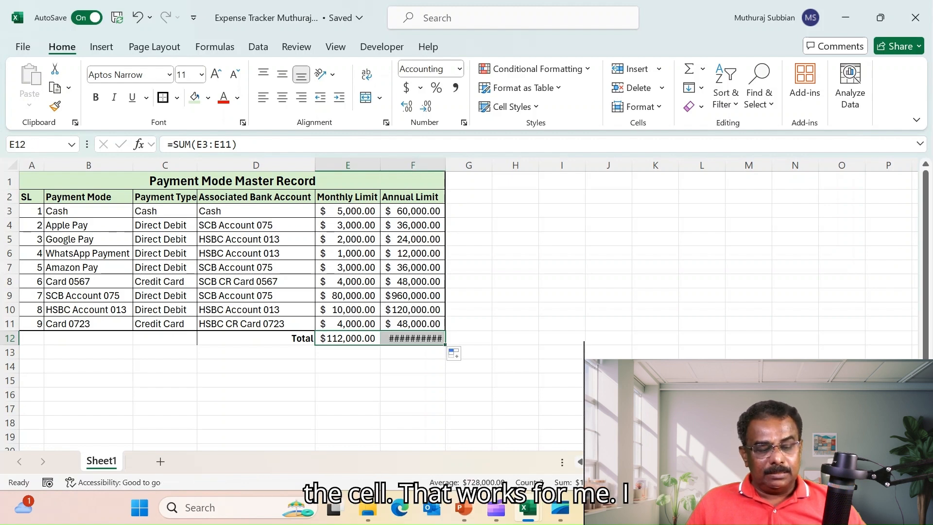
{"action": "double_click", "coordinate": [445, 165]}
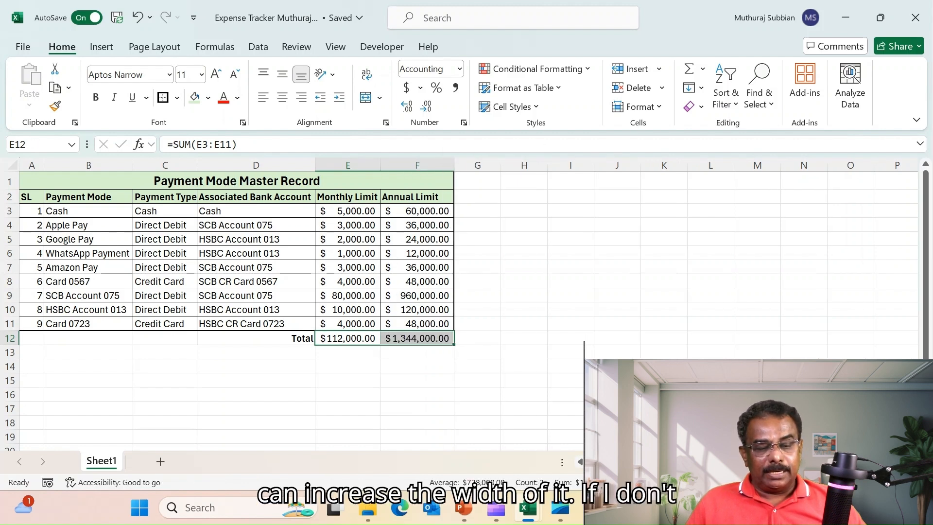
Undo the Annual Limit column's width change and the formula fill into F12
{"action": "left_click", "coordinate": [523, 309]}
{"action": "key", "text": "ctrl+z"}
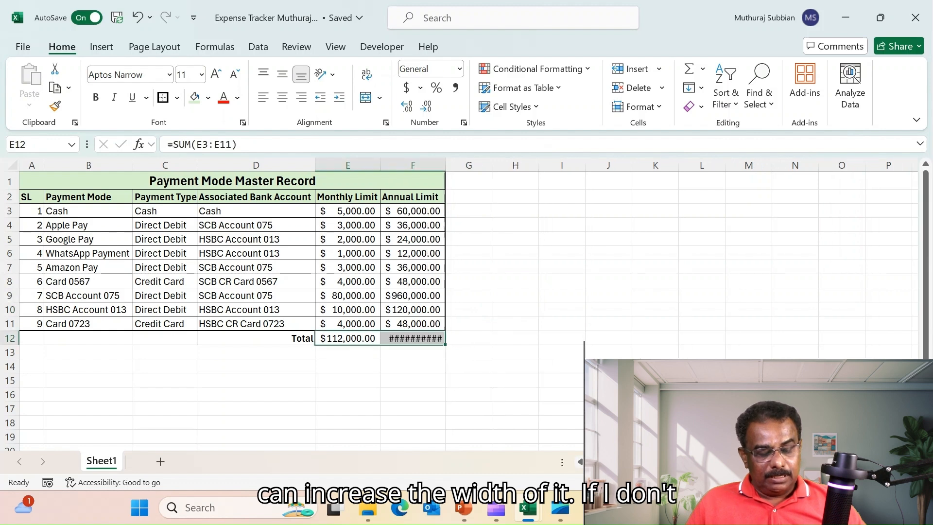
{"action": "left_click", "coordinate": [515, 353]}
{"action": "key", "text": "ctrl+z"}
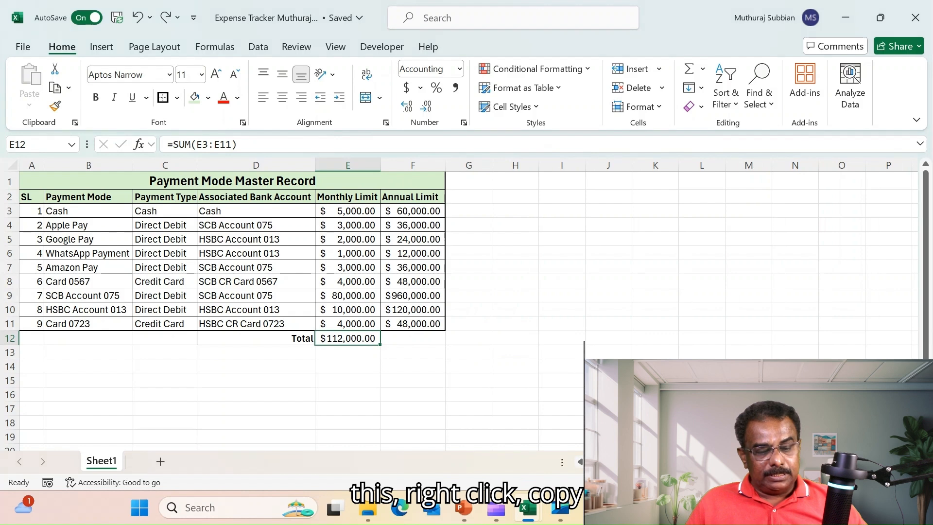
Copy the monthly total formula from E12 into F12 and auto-fit the Annual Limit column's width
{"action": "right_click", "coordinate": [350, 338]}
{"action": "left_click", "coordinate": [395, 55]}
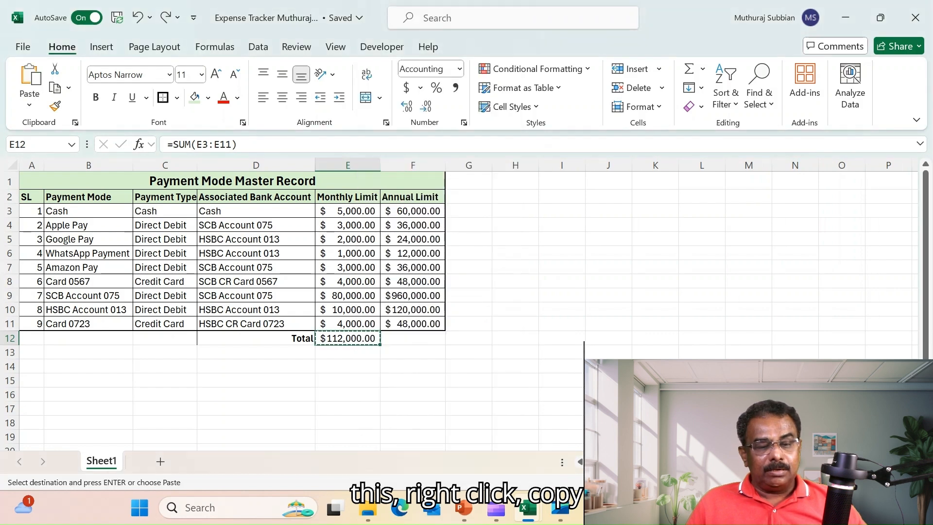
{"action": "left_click", "coordinate": [413, 338]}
{"action": "right_click", "coordinate": [412, 338]}
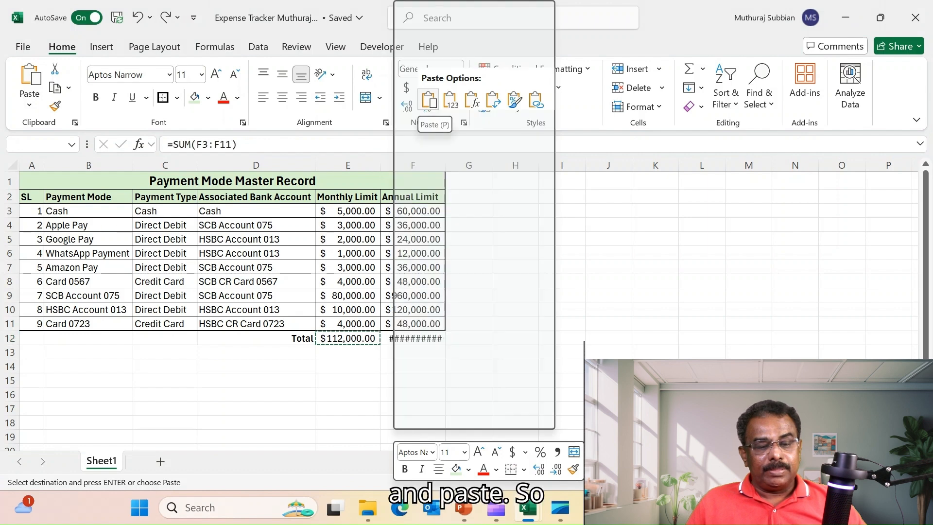
{"action": "left_click", "coordinate": [428, 100]}
{"action": "left_click", "coordinate": [562, 239]}
{"action": "double_click", "coordinate": [445, 165]}
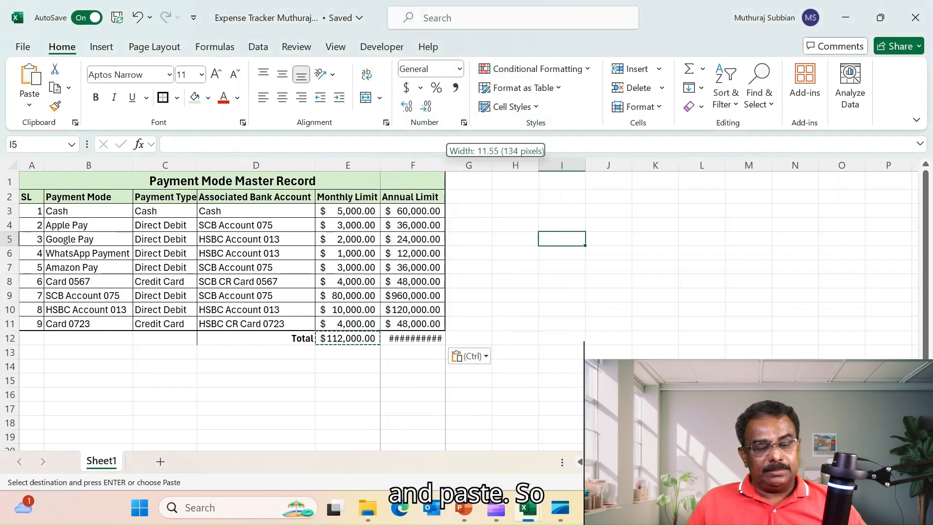
{"action": "left_click", "coordinate": [524, 267]}
Apply all borders and a thick outside border to the total row cells D12:F12
{"action": "left_click_drag", "start_coordinate": [256, 338], "coordinate": [457, 348]}
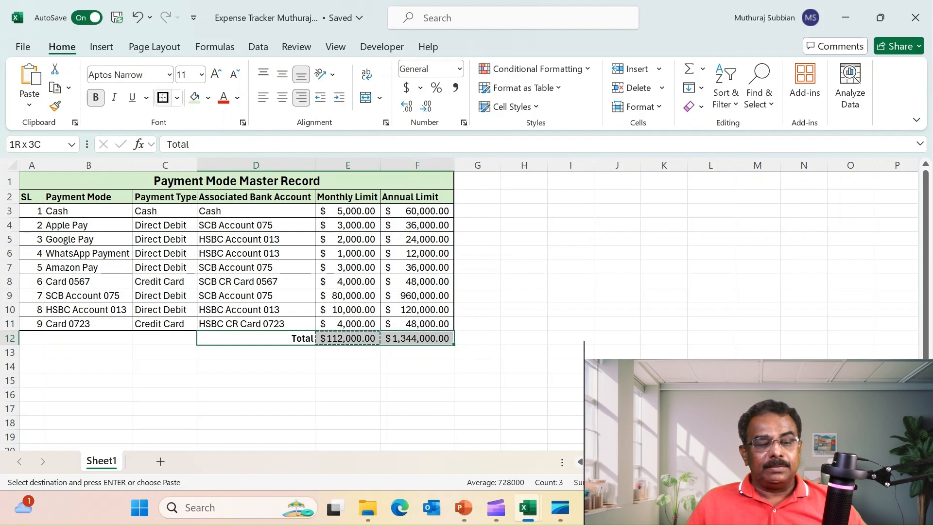
{"action": "left_click", "coordinate": [177, 98]}
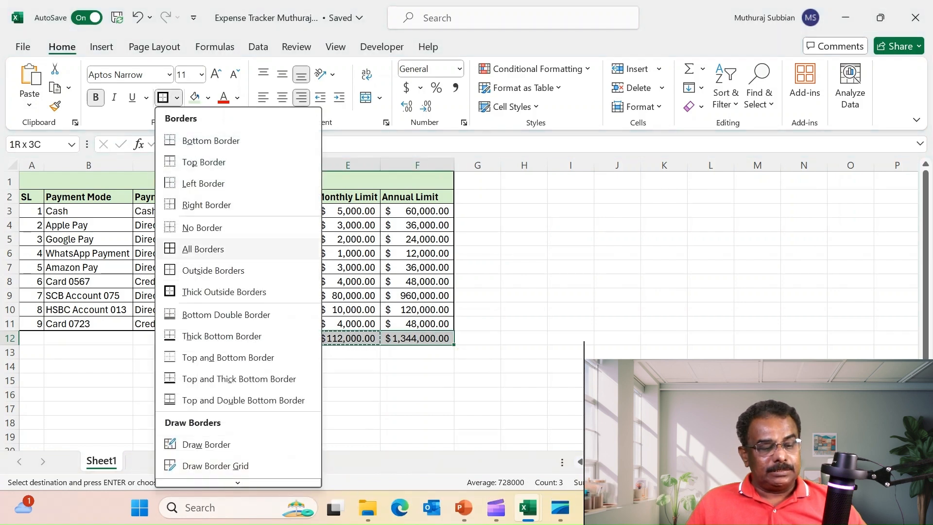
{"action": "left_click", "coordinate": [203, 249]}
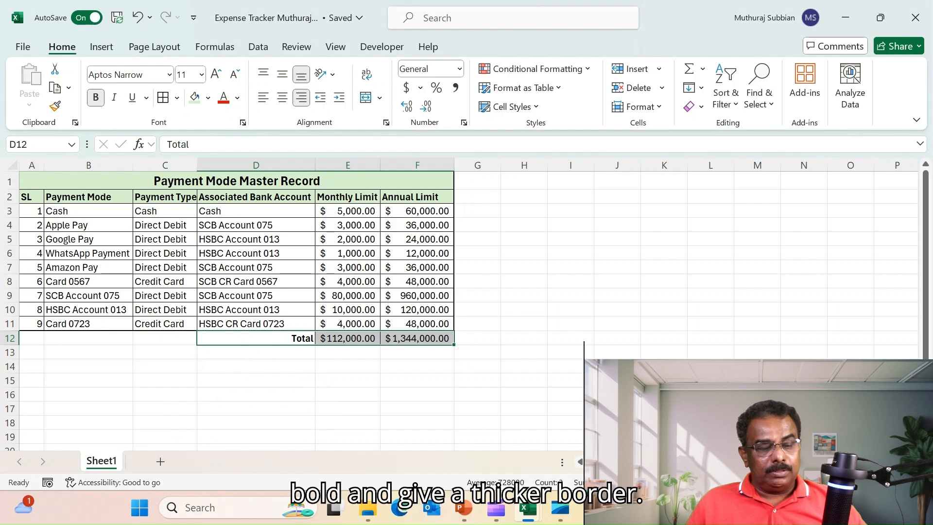
{"action": "left_click", "coordinate": [177, 98]}
{"action": "left_click", "coordinate": [224, 292]}
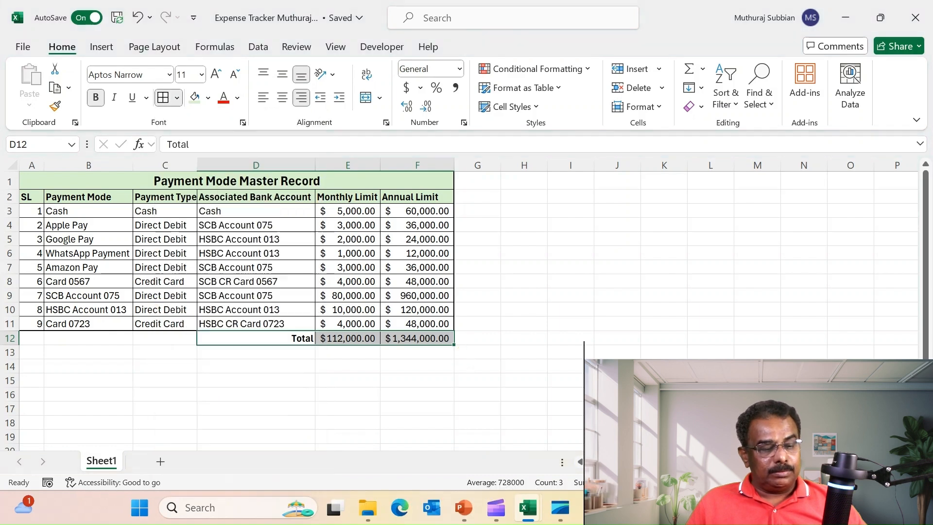
{"action": "left_click", "coordinate": [477, 338]}
{"action": "left_click", "coordinate": [569, 381]}
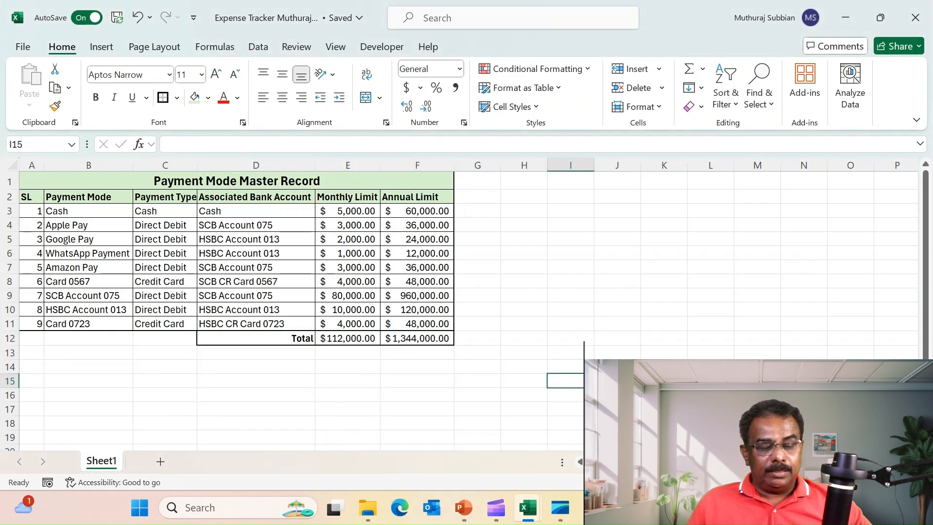
{"action": "left_click", "coordinate": [523, 282]}
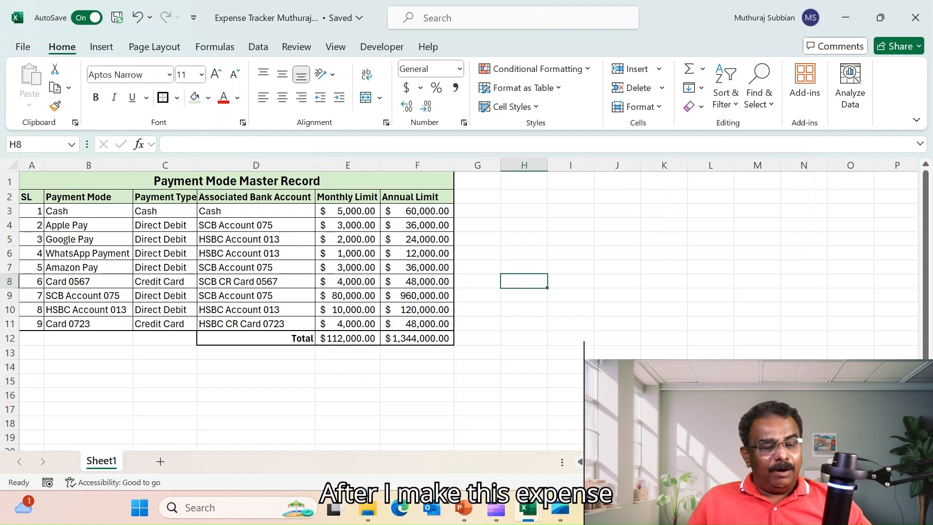
{"action": "left_click", "coordinate": [88, 211]}
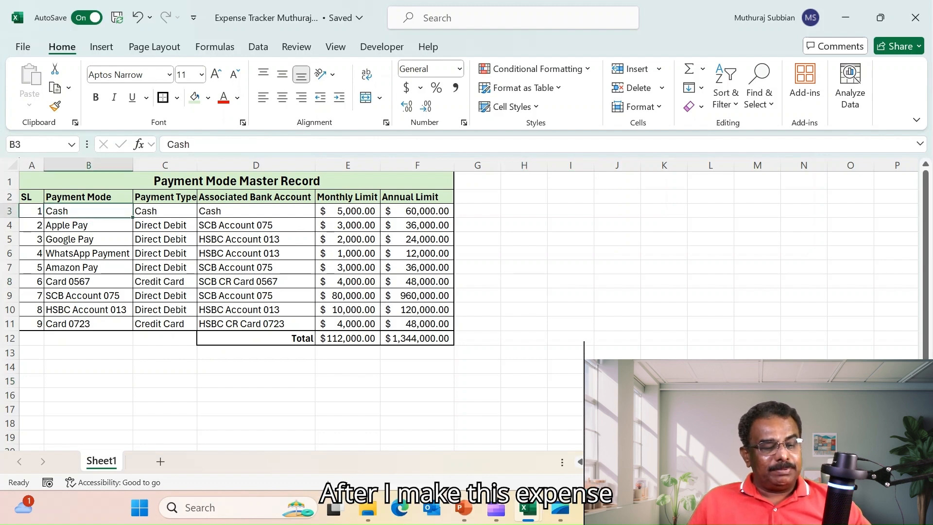
{"action": "left_click", "coordinate": [256, 211]}
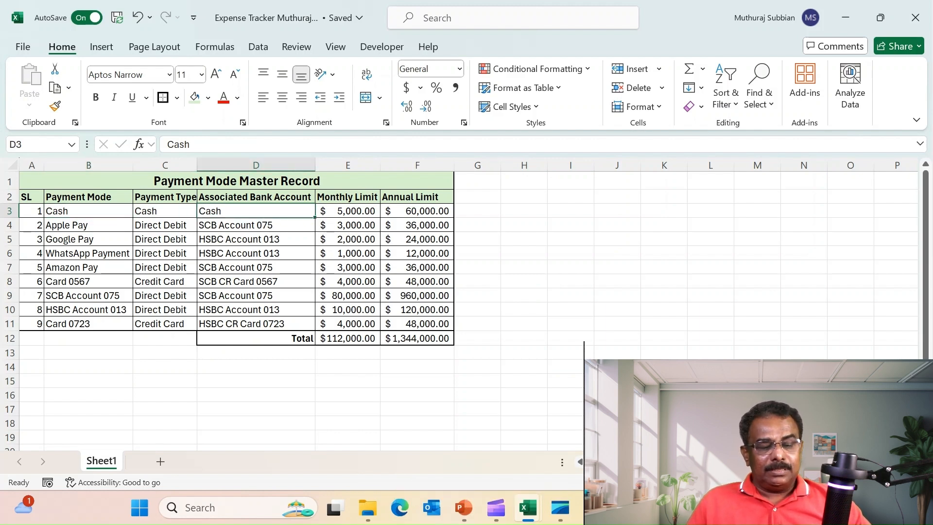
{"action": "left_click_drag", "start_coordinate": [256, 211], "coordinate": [256, 324]}
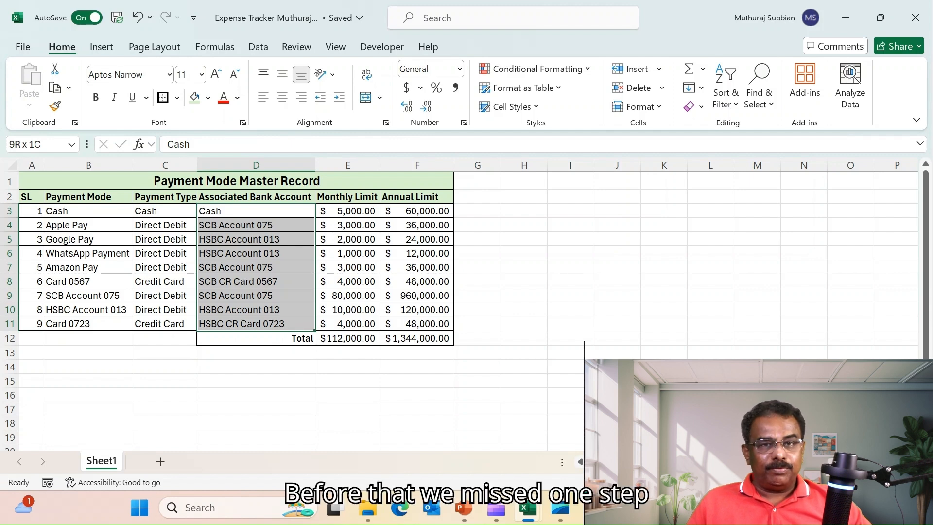
{"action": "left_click", "coordinate": [524, 253]}
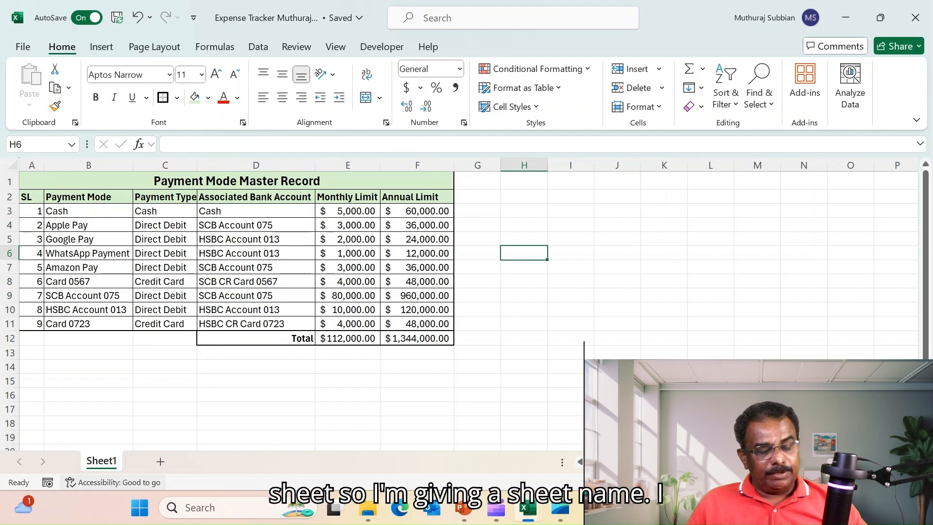
Rename Sheet1 as "Payment Mode"
{"action": "double_click", "coordinate": [101, 461]}
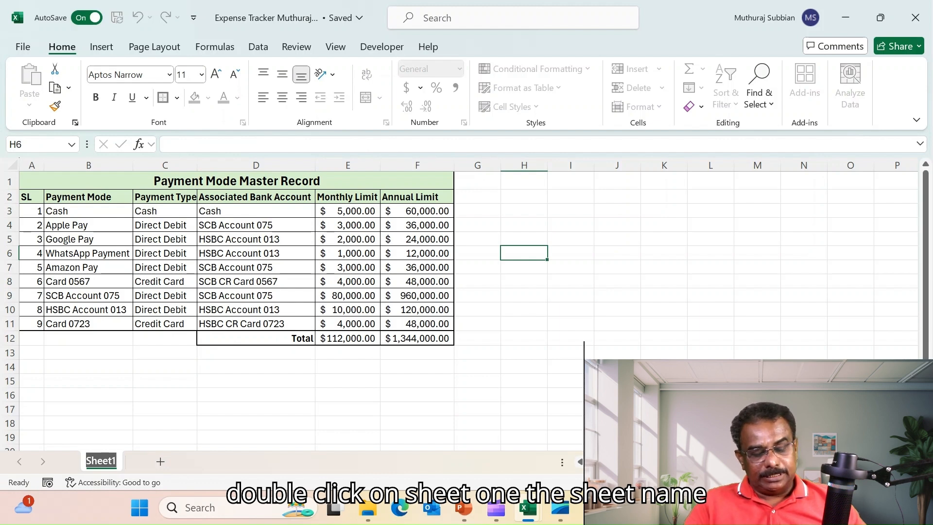
{"action": "type", "text": "Payment Mode"}
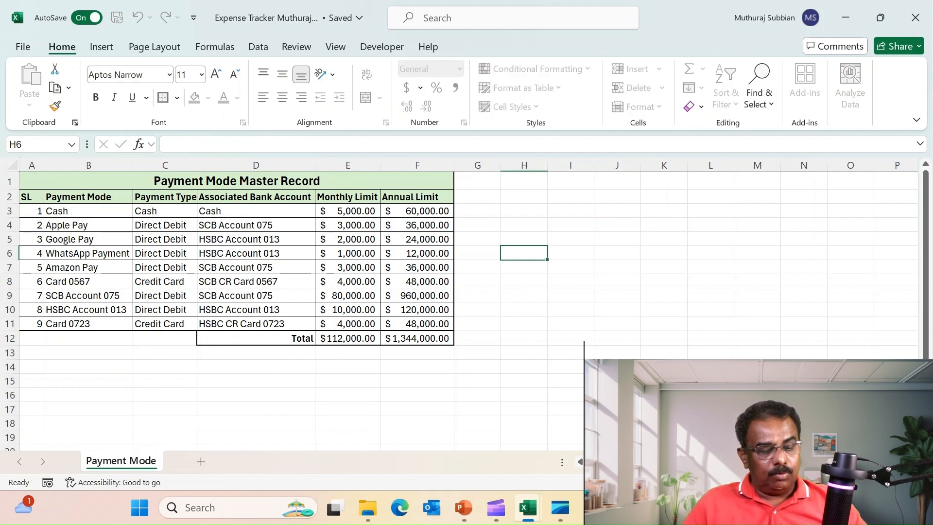
{"action": "left_click", "coordinate": [524, 353]}
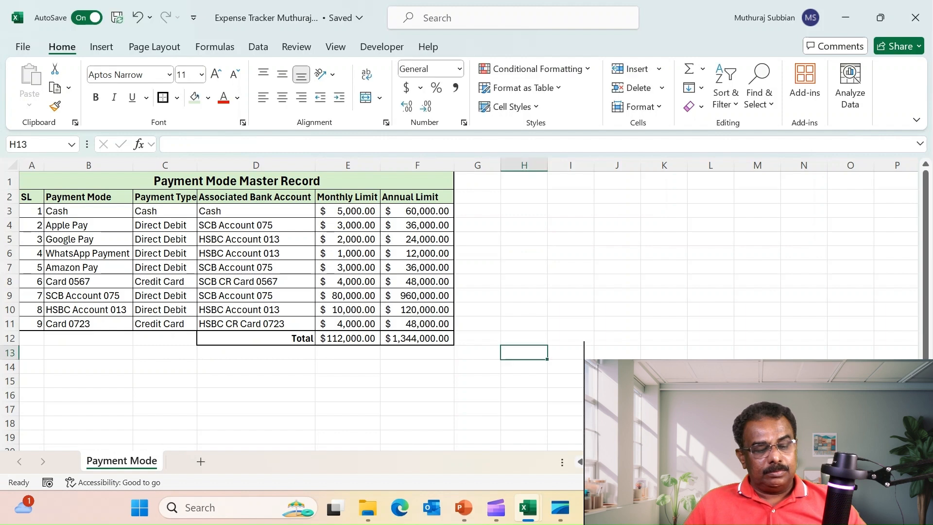
Set the Payment Mode sheet's tab color to a light green theme color like that of the table heading
{"action": "left_click", "coordinate": [236, 181]}
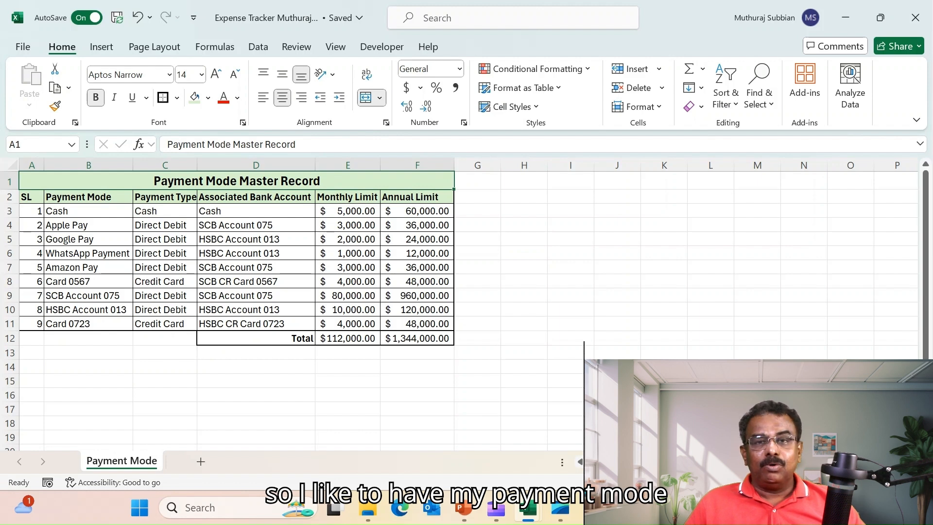
{"action": "right_click", "coordinate": [122, 460]}
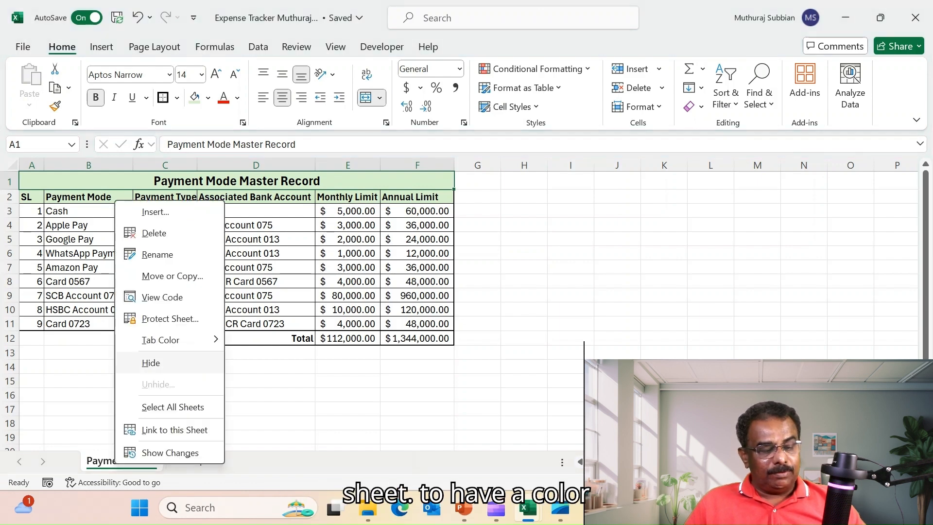
{"action": "mouse_move", "coordinate": [168, 340]}
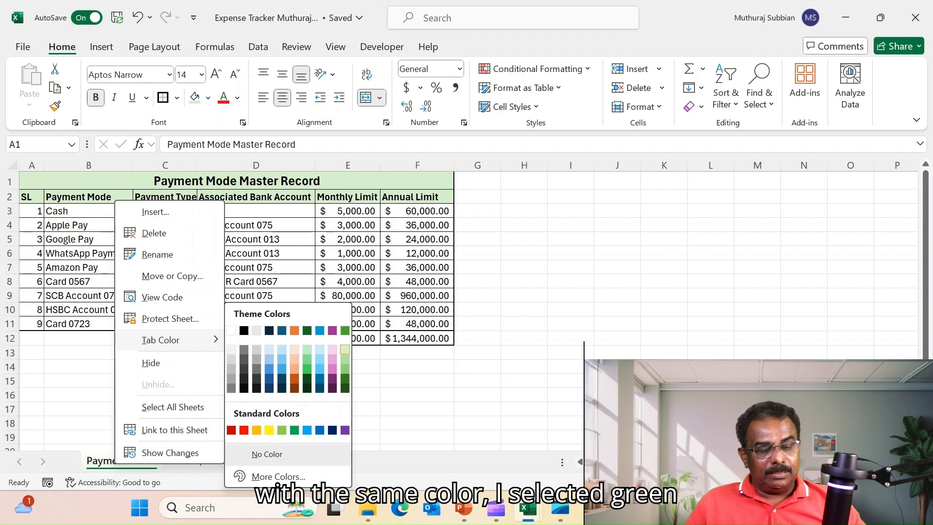
{"action": "left_click", "coordinate": [344, 350]}
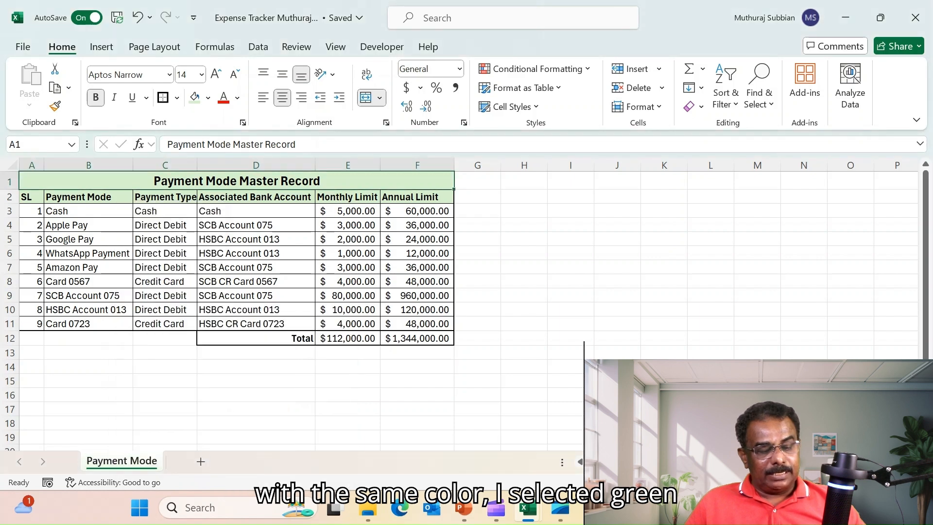
{"action": "left_click", "coordinate": [417, 394]}
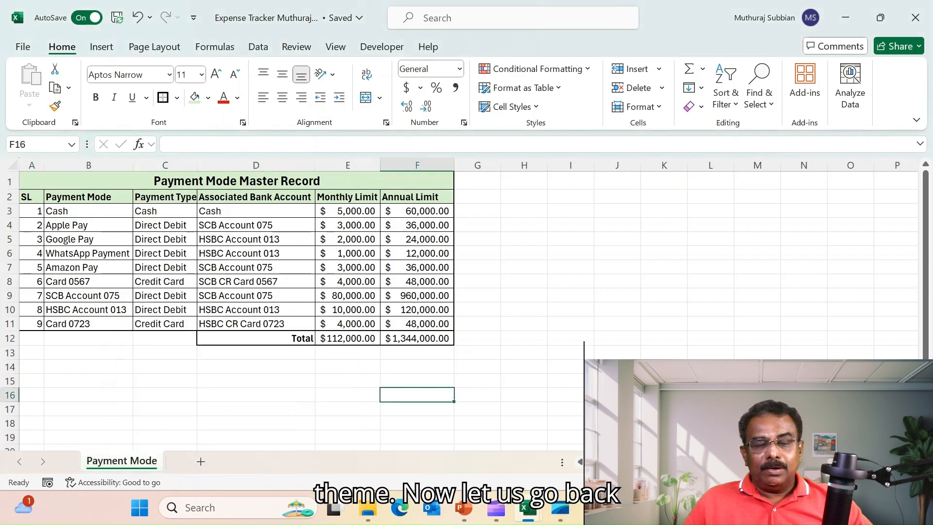
Examine the Associated Bank Account entries row by row for accounts that are repeated
{"action": "left_click", "coordinate": [256, 211]}
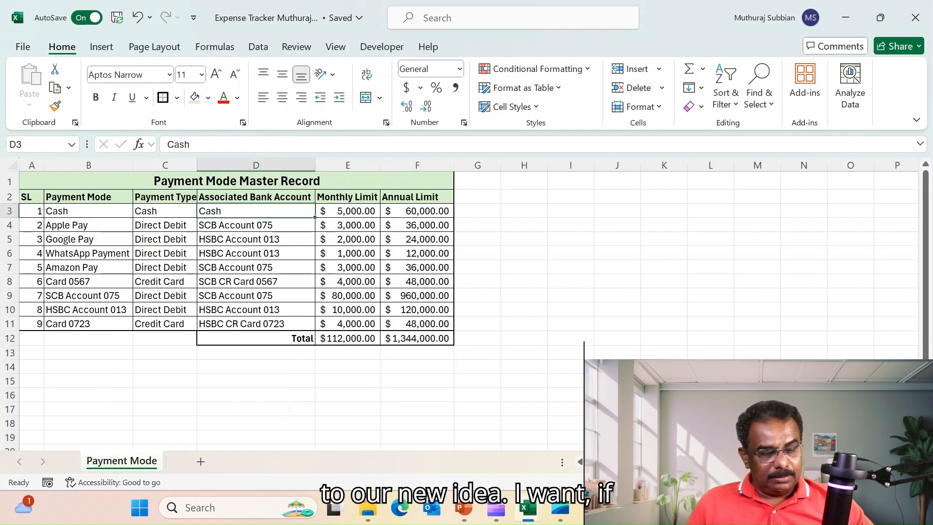
{"action": "key", "text": "Down"}
{"action": "key", "text": "Down"}
{"action": "key", "text": "Down"}
{"action": "key", "text": "Down"}
{"action": "key", "text": "Down"}
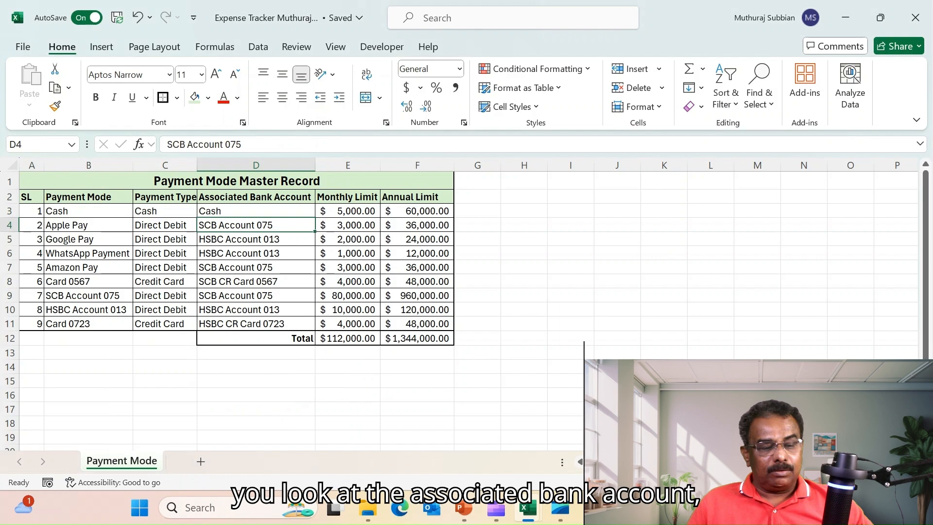
{"action": "key", "text": "Down"}
{"action": "key", "text": "Up"}
{"action": "key", "text": "Down"}
{"action": "key", "text": "Down"}
{"action": "key", "text": "Down"}
{"action": "key", "text": "Up"}
{"action": "key", "text": "Up"}
{"action": "key", "text": "Up"}
{"action": "key", "text": "Up"}
{"action": "key", "text": "Up"}
{"action": "key", "text": "Up"}
{"action": "key", "text": "Up"}
{"action": "key", "text": "Up"}
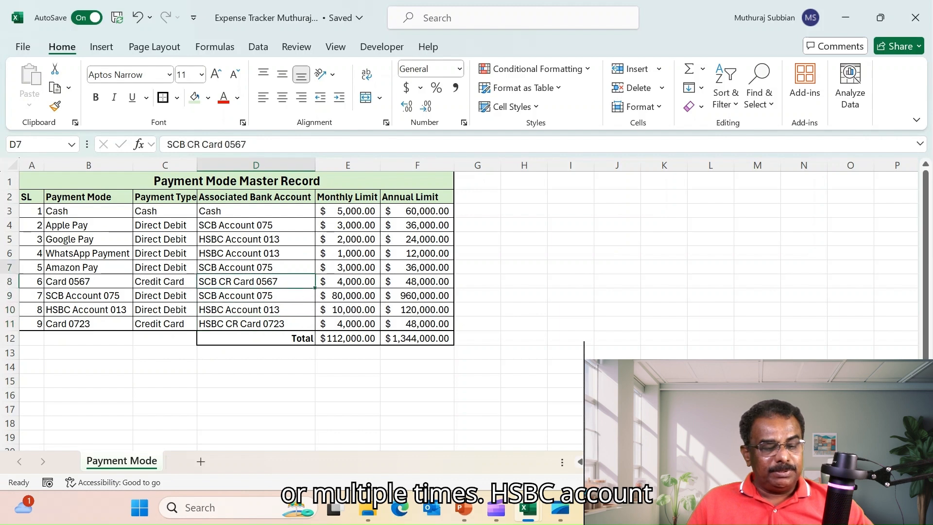
{"action": "key", "text": "Up"}
{"action": "key", "text": "Down"}
{"action": "key", "text": "Down"}
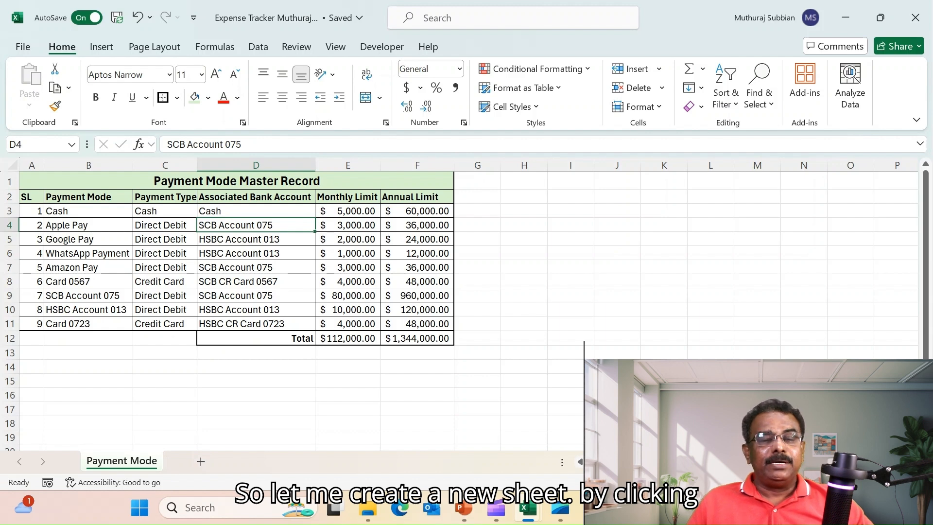
Add a new sheet after Payment Mode and name it "Bank Account"
{"action": "left_click", "coordinate": [200, 461]}
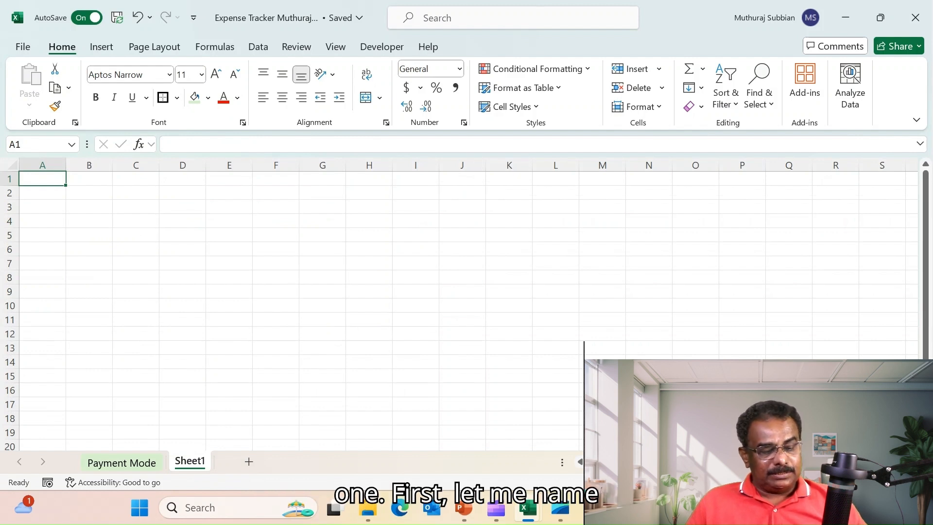
{"action": "double_click", "coordinate": [194, 460]}
{"action": "type", "text": "Ban"}
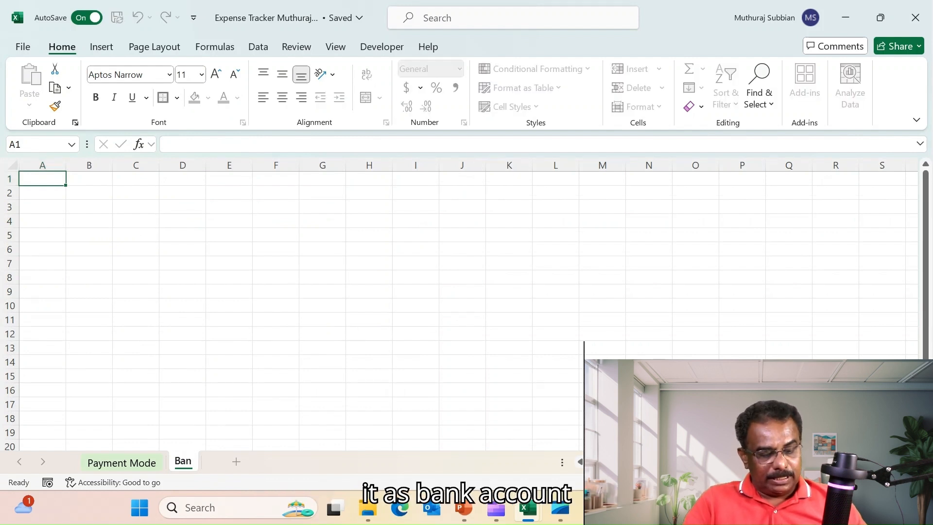
{"action": "type", "text": "k Account"}
{"action": "left_click", "coordinate": [462, 333]}
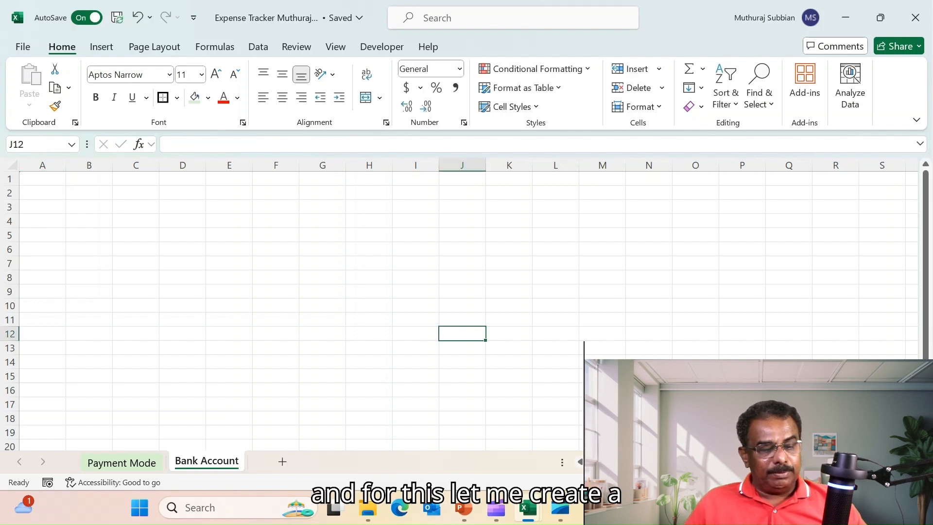
Set the Bank Account sheet's tab color to Plum, Accent 5, Lighter 80%
{"action": "right_click", "coordinate": [208, 461]}
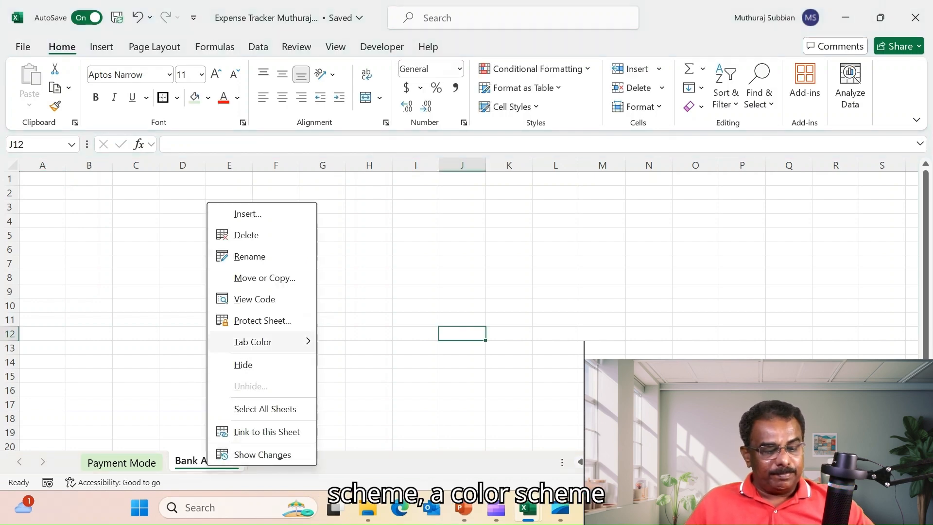
{"action": "mouse_move", "coordinate": [262, 341]}
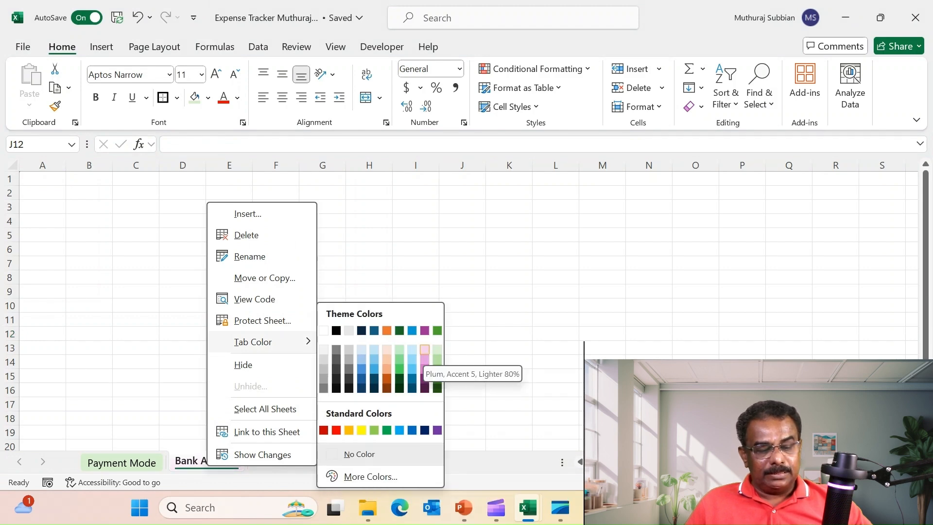
{"action": "left_click", "coordinate": [425, 349]}
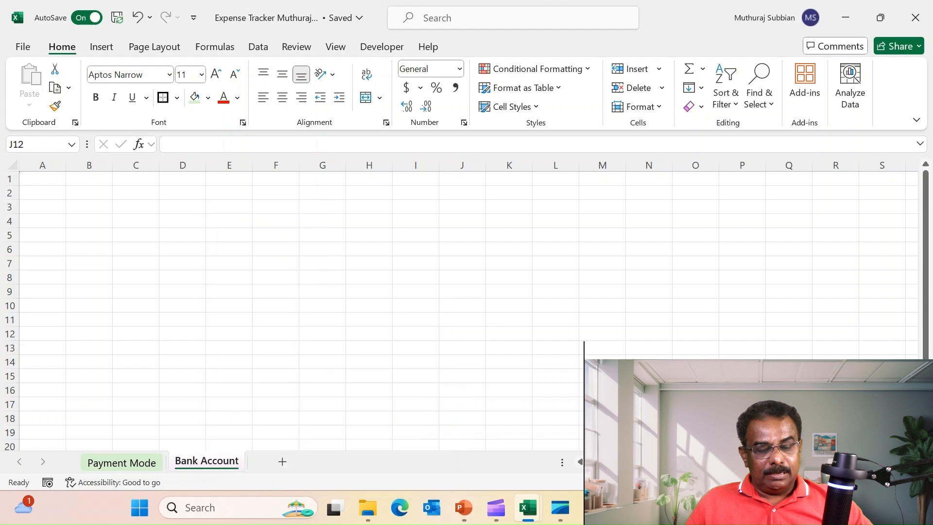
{"action": "left_click", "coordinate": [509, 334]}
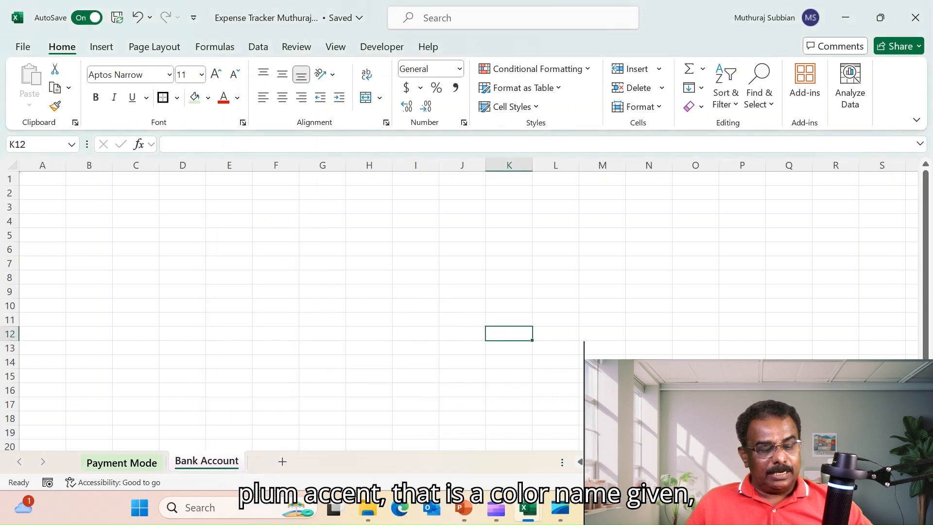
Copy all Associated Bank Account entries from Payment Mode into Bank Account starting at B2, and fit column B to their width
{"action": "left_click", "coordinate": [122, 462]}
{"action": "left_click", "coordinate": [206, 463]}
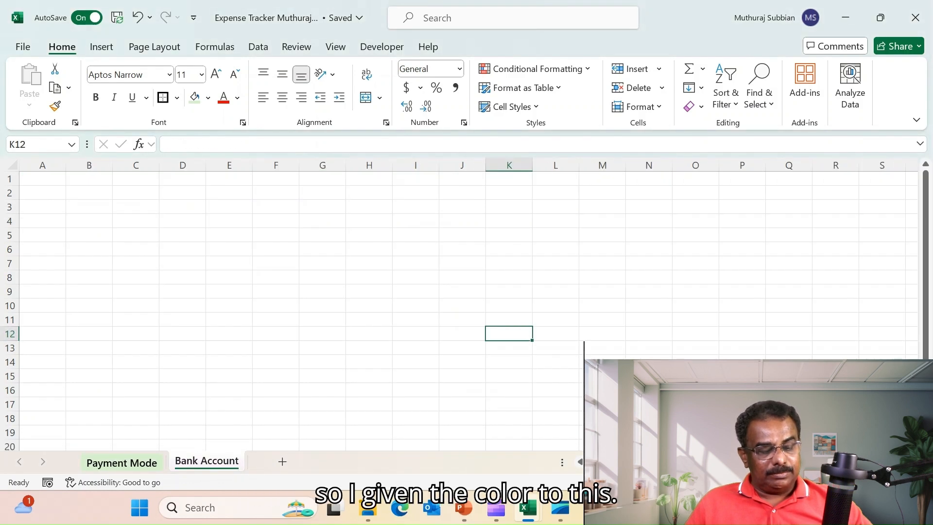
{"action": "key", "text": "ctrl+Page_Up"}
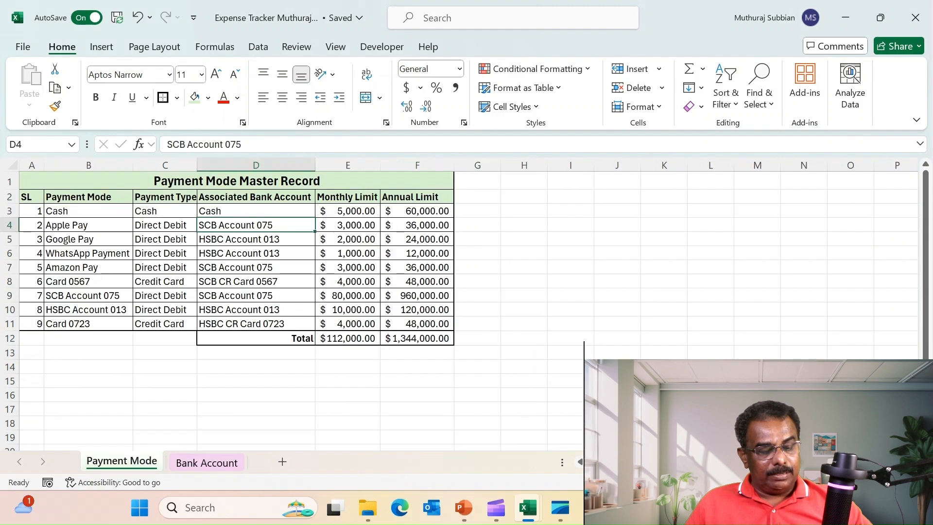
{"action": "key", "text": "Up"}
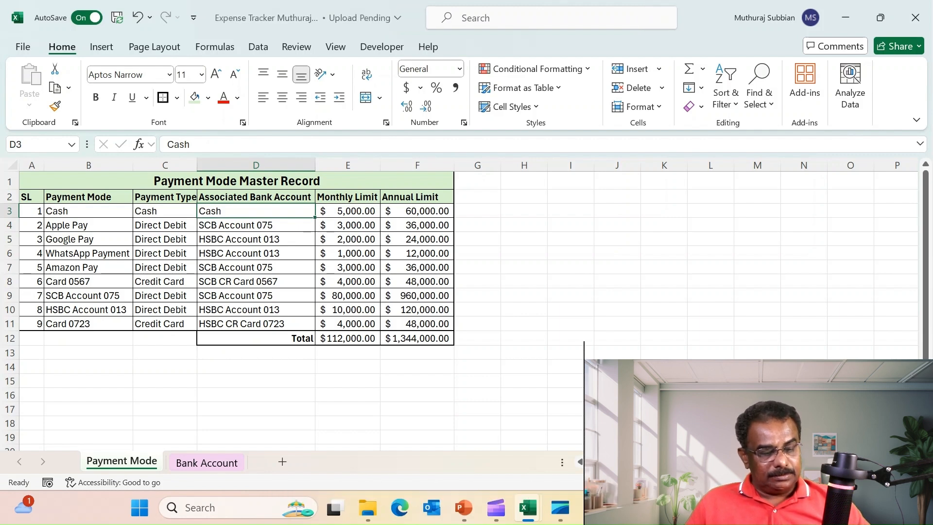
{"action": "key", "text": "ctrl+shift+Down"}
{"action": "key", "text": "ctrl+c"}
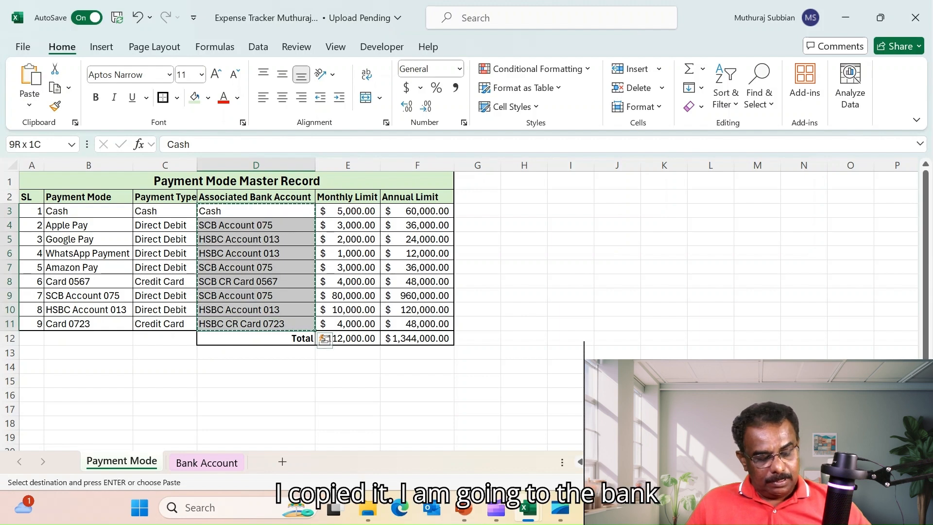
{"action": "left_click", "coordinate": [207, 462]}
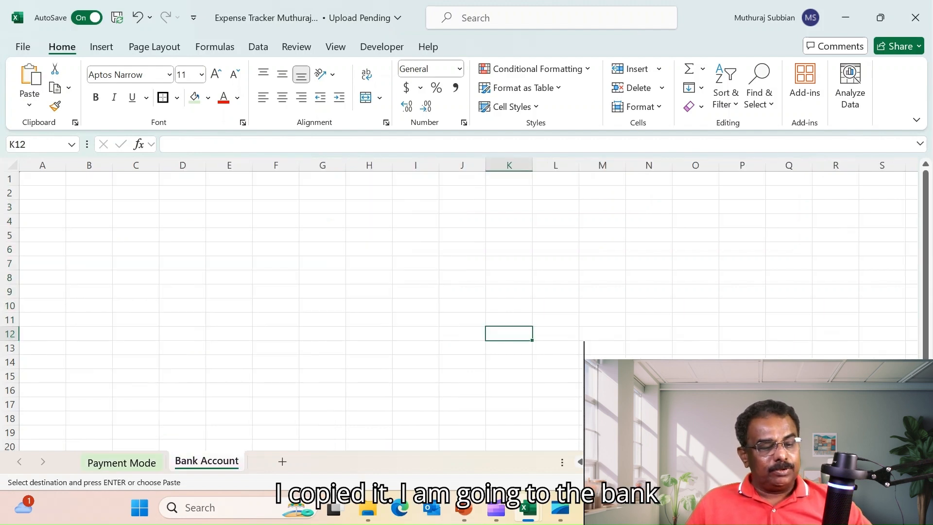
{"action": "left_click", "coordinate": [89, 193]}
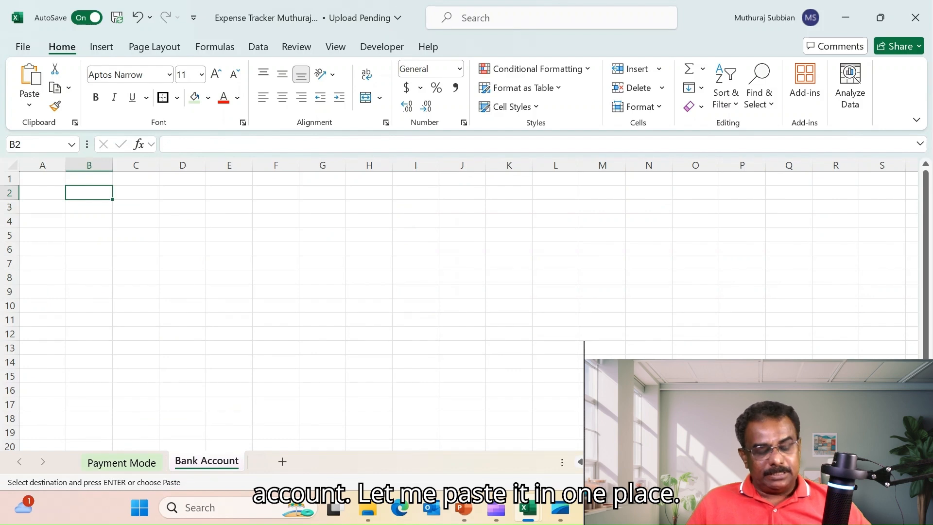
{"action": "key", "text": "ctrl+v"}
{"action": "left_click", "coordinate": [275, 306]}
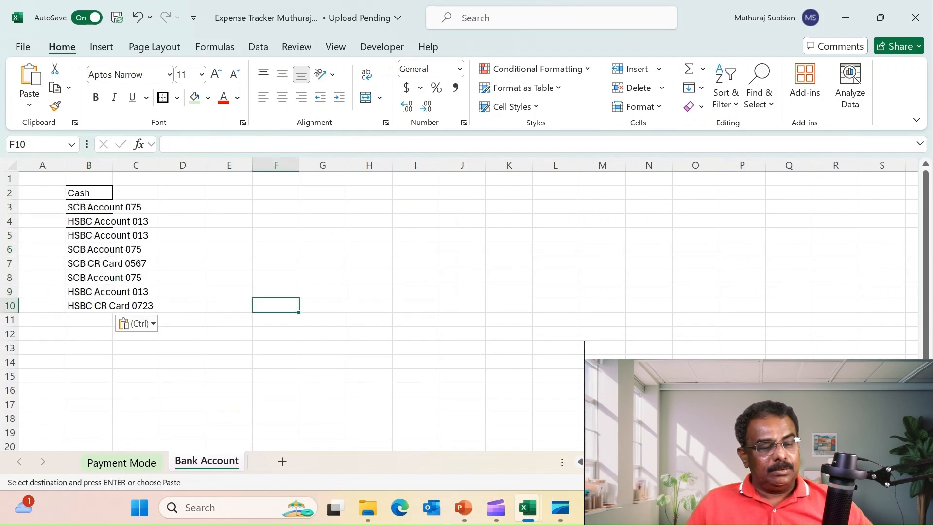
{"action": "double_click", "coordinate": [113, 165]}
Enter the column headings "SL" in A1 and "Bank Account" in B1
{"action": "key", "text": "ctrl+Home"}
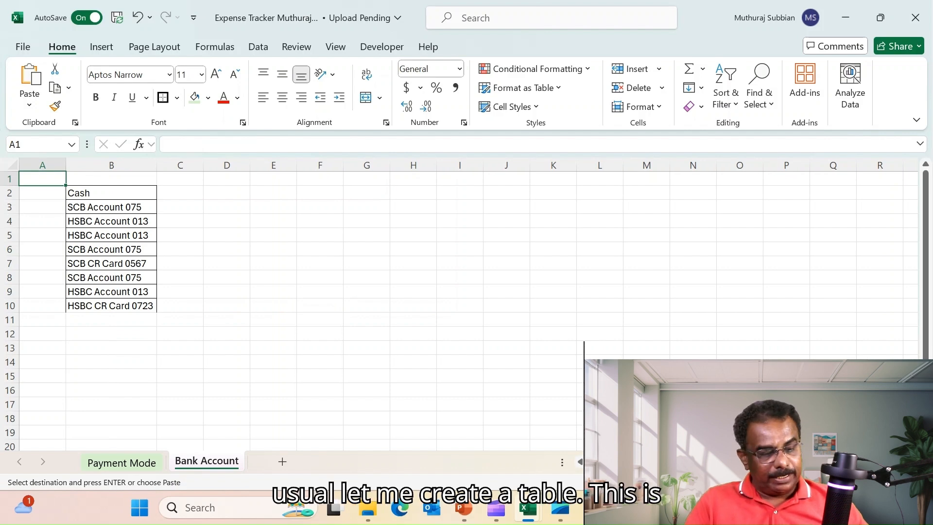
{"action": "type", "text": "SL"}
{"action": "key", "text": "Tab"}
{"action": "type", "text": "B"}
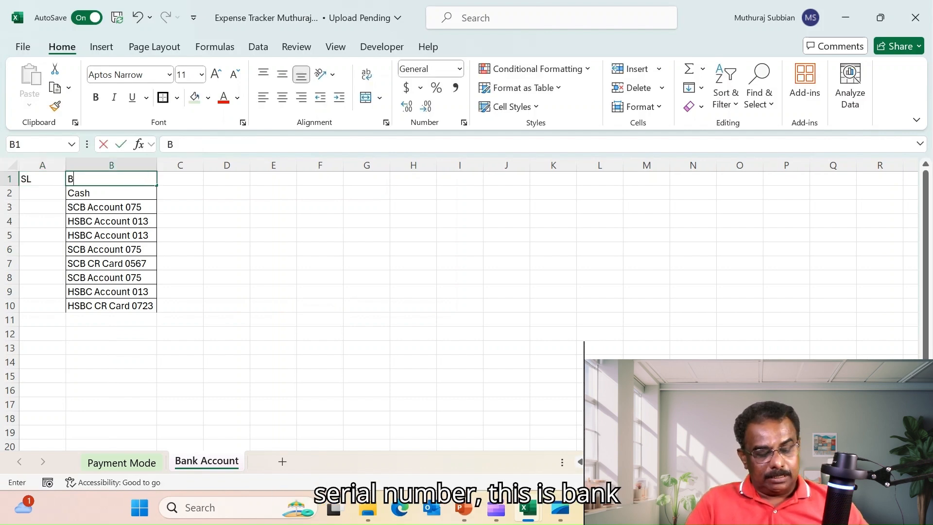
{"action": "type", "text": "ank a"}
{"action": "key", "text": "BackSpace"}
{"action": "type", "text": "Account"}
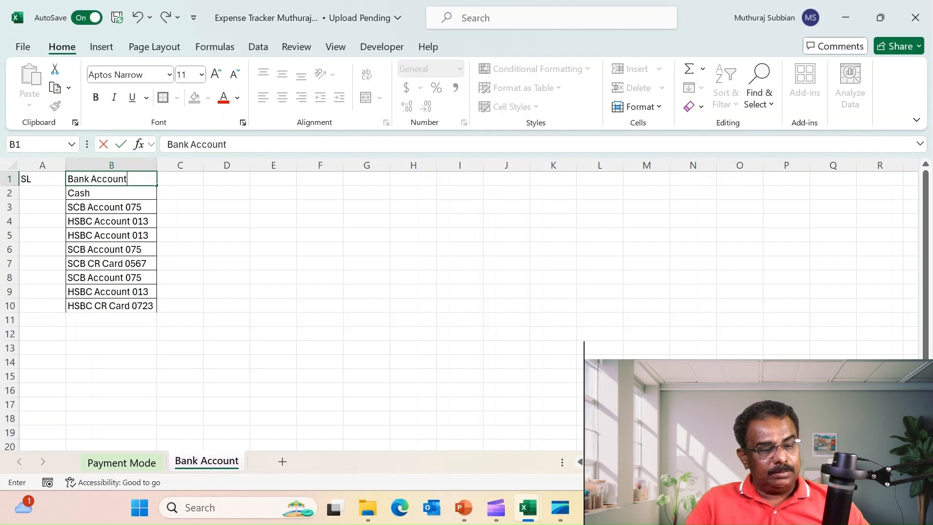
{"action": "key", "text": "Tab"}
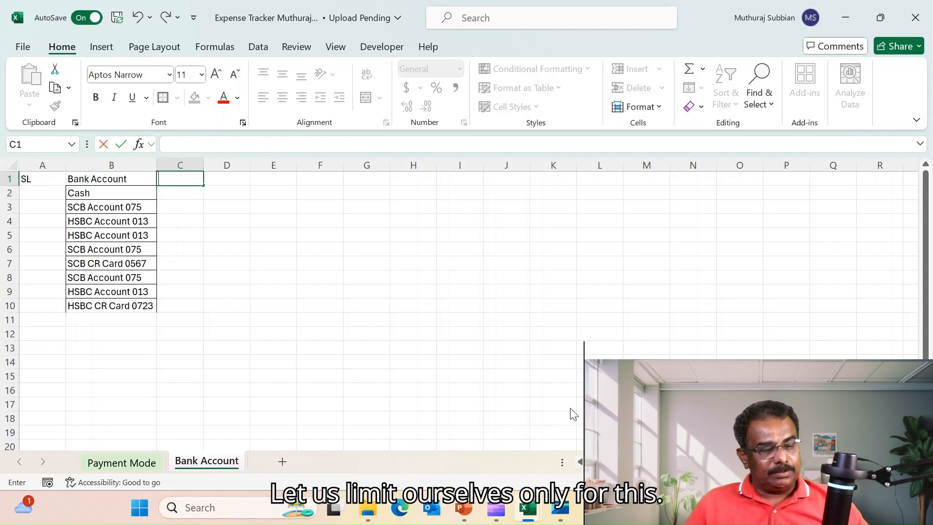
Fill the SL column with serial numbers 1 to 9 beside the bank accounts, starting in A2
{"action": "key", "text": "Left"}
{"action": "key", "text": "Left"}
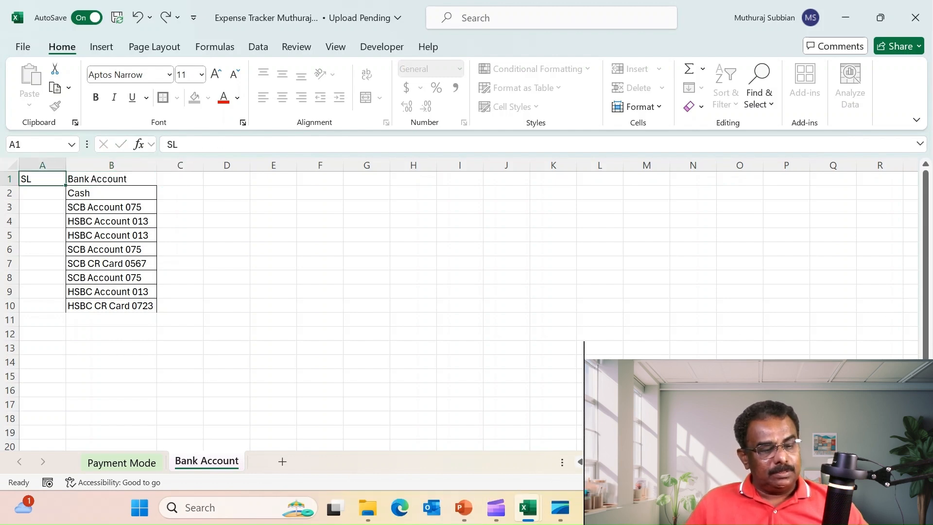
{"action": "key", "text": "Down"}
{"action": "type", "text": "1"}
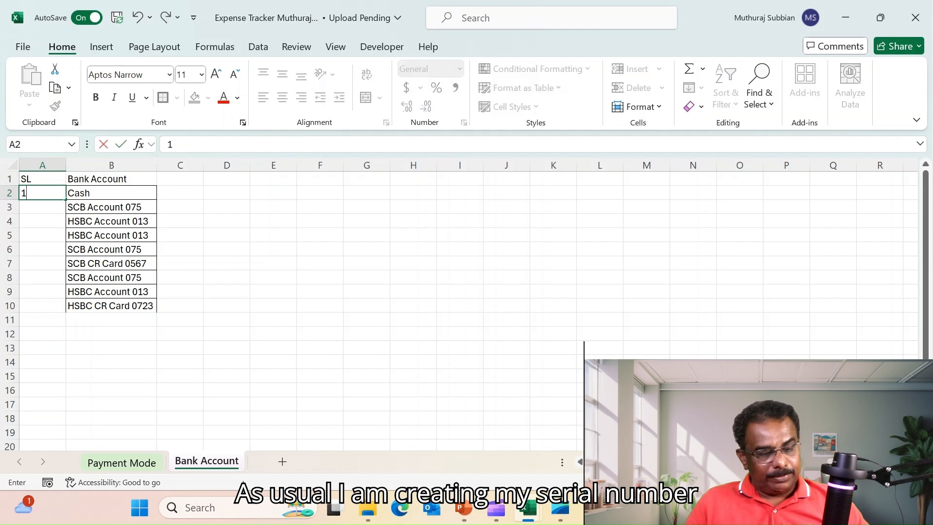
{"action": "key", "text": "Return"}
{"action": "type", "text": "2"}
{"action": "key", "text": "Return"}
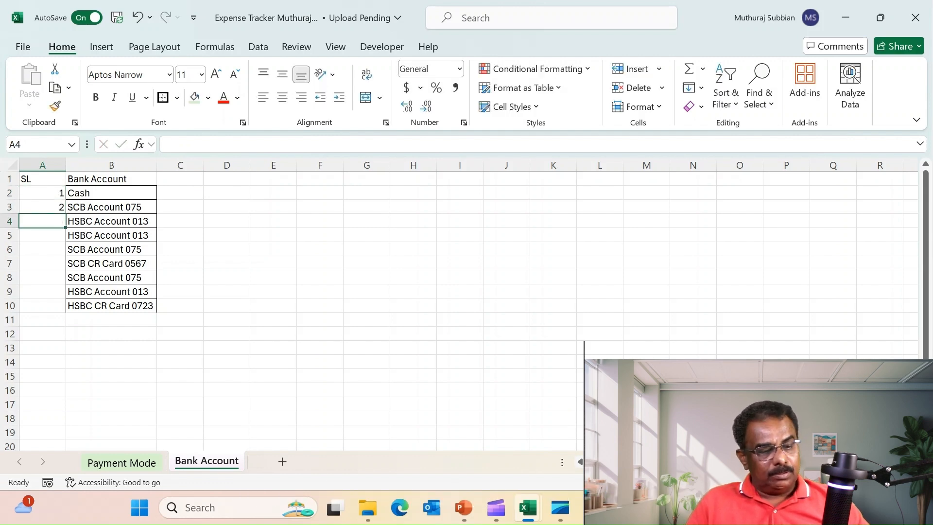
{"action": "key", "text": "Up"}
{"action": "key", "text": "Up"}
{"action": "key", "text": "shift+Down"}
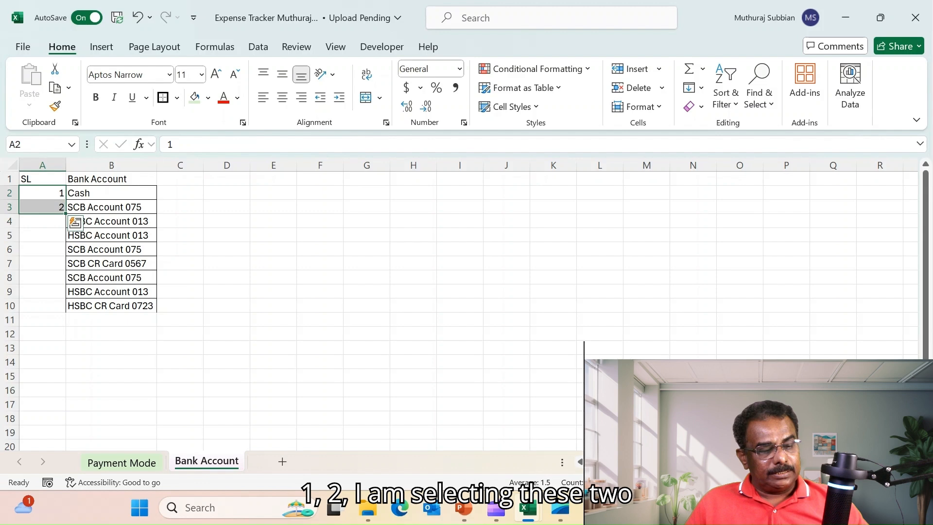
{"action": "double_click", "coordinate": [66, 213]}
{"action": "left_click", "coordinate": [273, 263]}
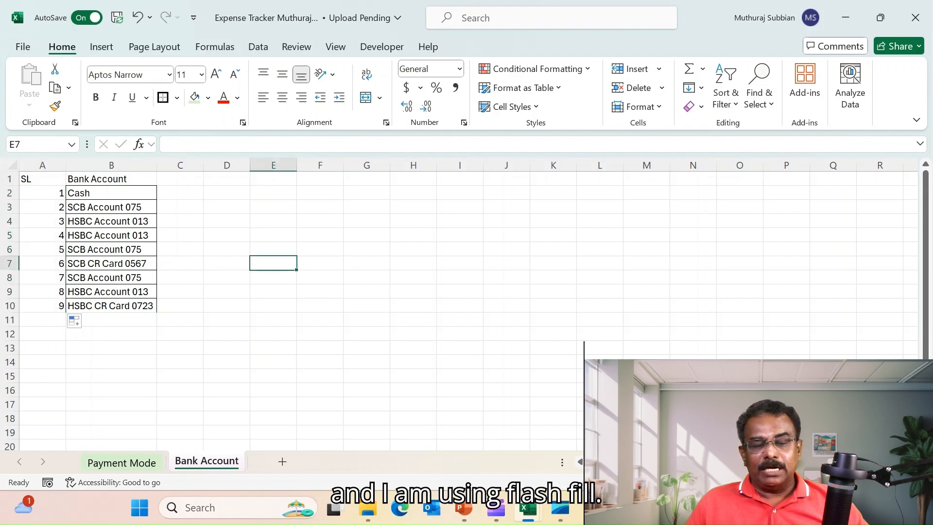
Clear the serial numbers from A2:A10 in the SL column
{"action": "left_click", "coordinate": [42, 193]}
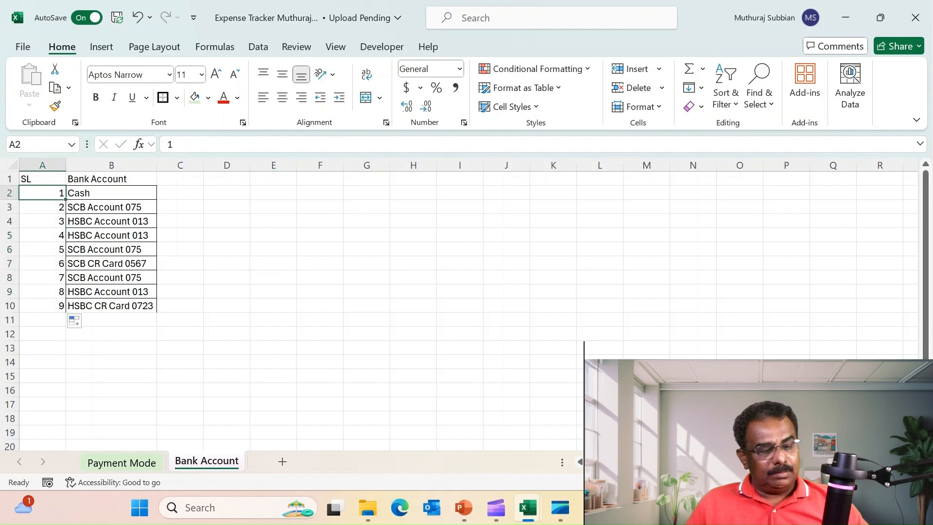
{"action": "key", "text": "ctrl+shift+Down"}
{"action": "key", "text": "Delete"}
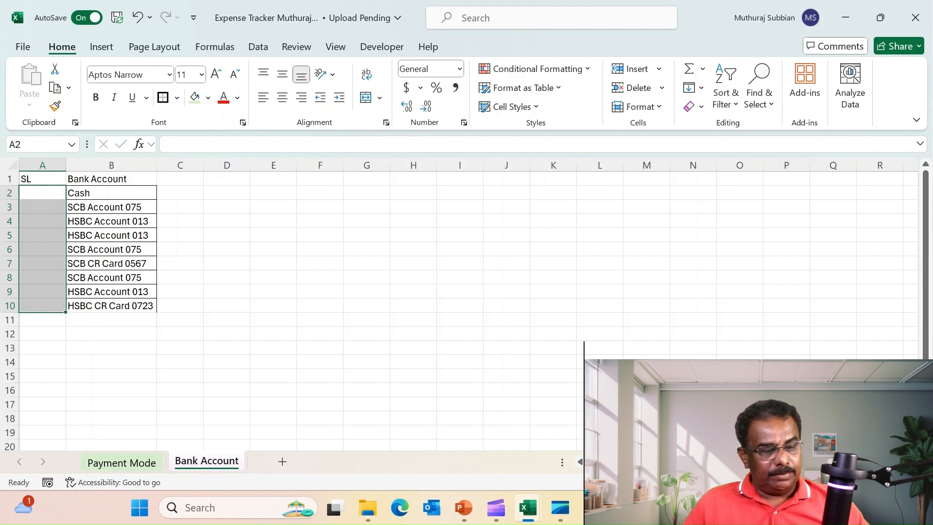
{"action": "left_click", "coordinate": [273, 236]}
Sort the bank account entries in B2:B10 from A to Z, expanding the selection to the adjacent data
{"action": "left_click", "coordinate": [112, 193]}
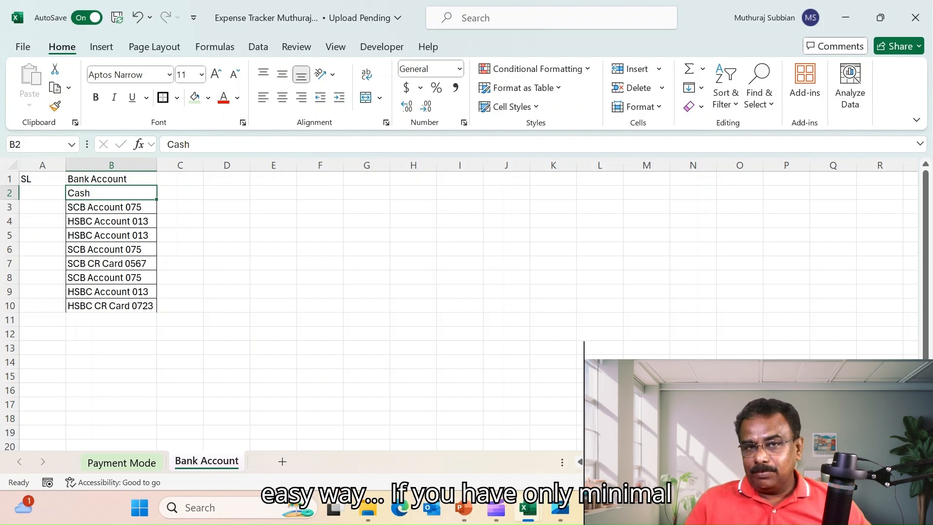
{"action": "key", "text": "ctrl+shift+Down"}
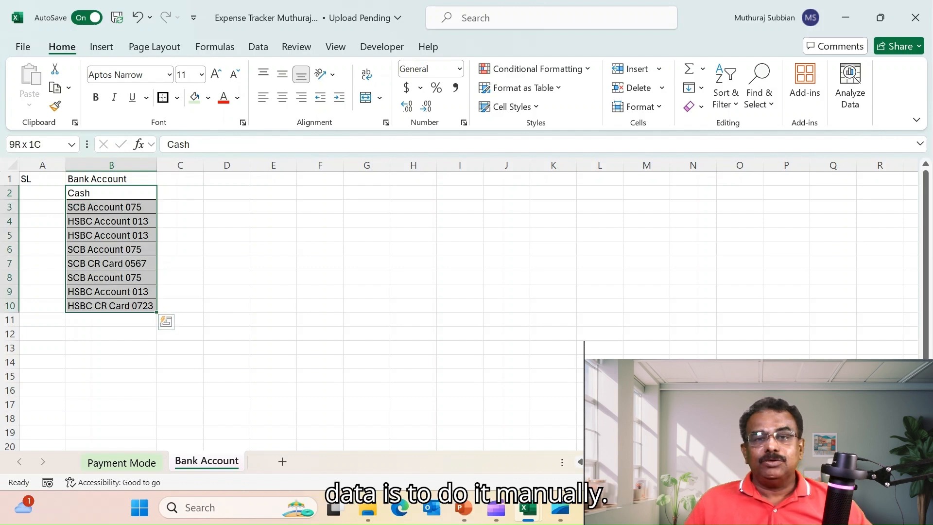
{"action": "left_click", "coordinate": [320, 249]}
{"action": "left_click", "coordinate": [111, 193]}
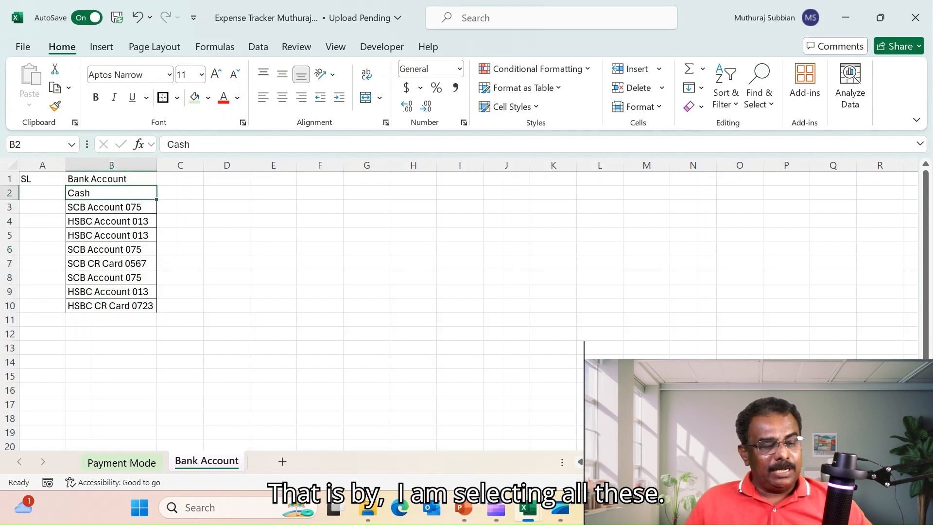
{"action": "key", "text": "ctrl+shift+Down"}
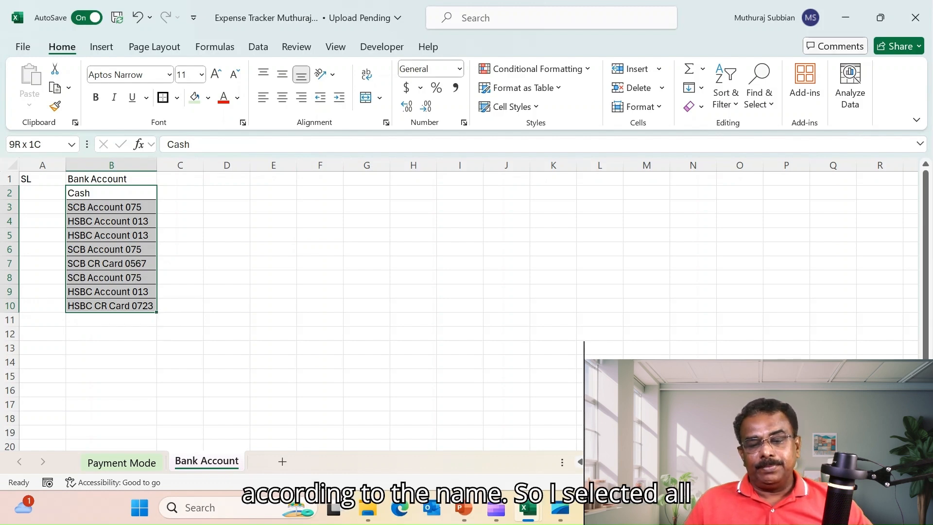
{"action": "left_click", "coordinate": [725, 95]}
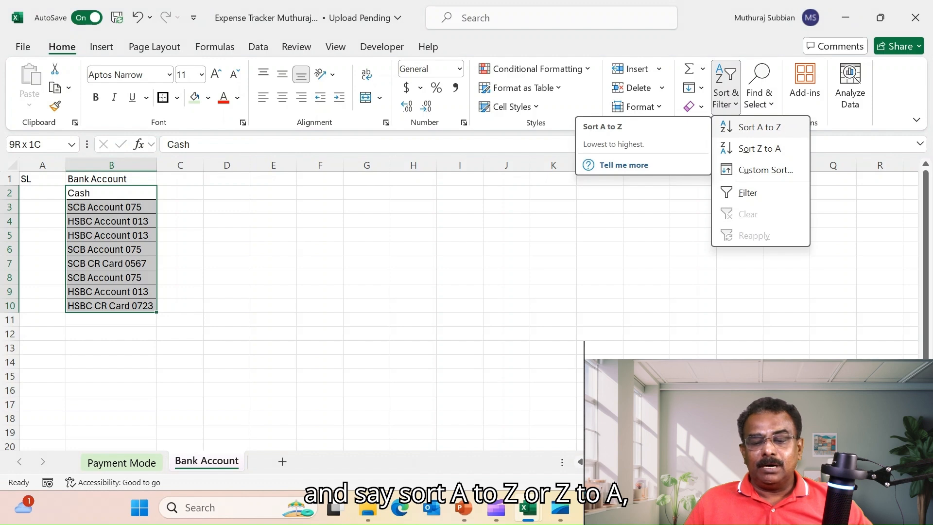
{"action": "left_click", "coordinate": [758, 127]}
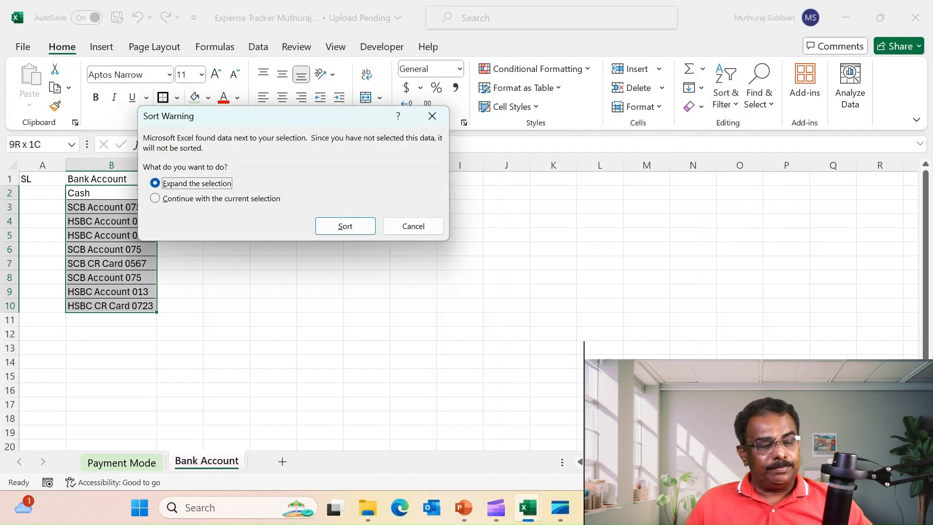
{"action": "left_click", "coordinate": [354, 229]}
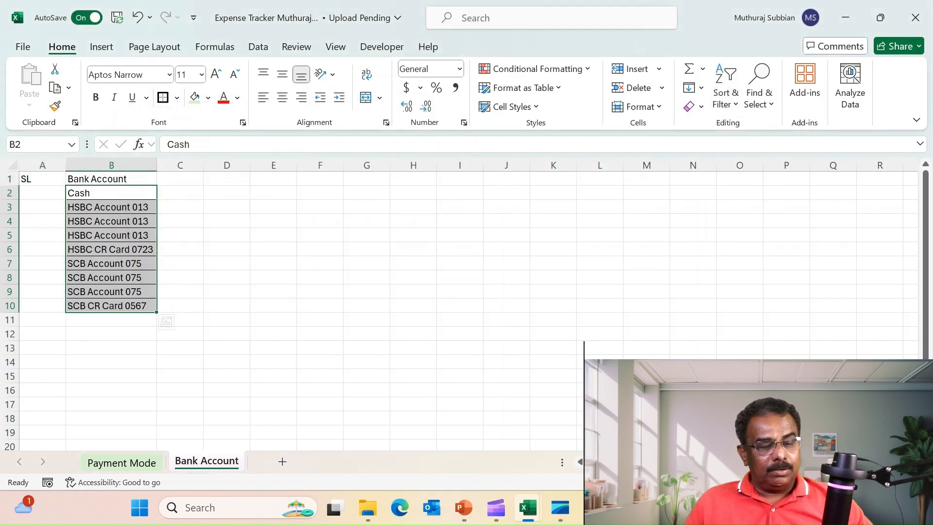
{"action": "left_click", "coordinate": [362, 233]}
Examine the sorted bank accounts for repeated entries, including the duplicate rows 4 and 5
{"action": "left_click", "coordinate": [111, 193]}
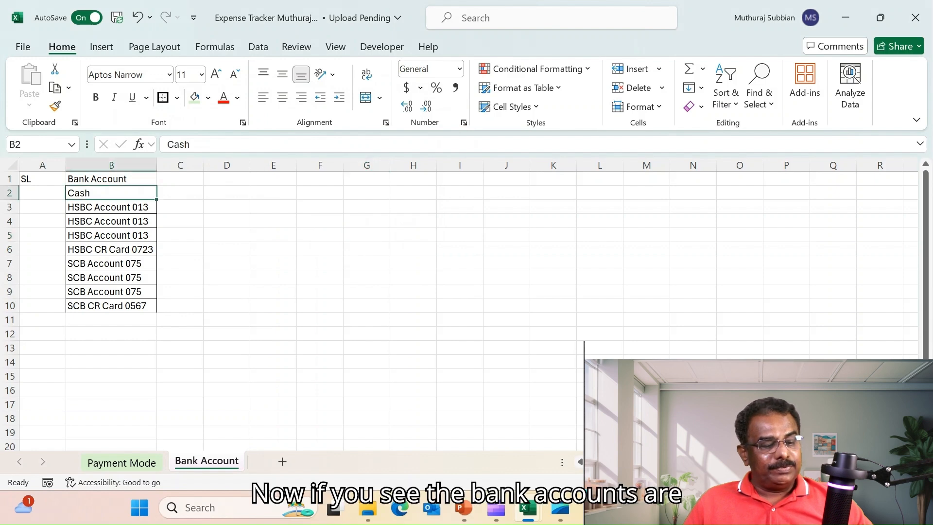
{"action": "left_click", "coordinate": [111, 221]}
{"action": "key", "text": "Down"}
{"action": "key", "text": "Down"}
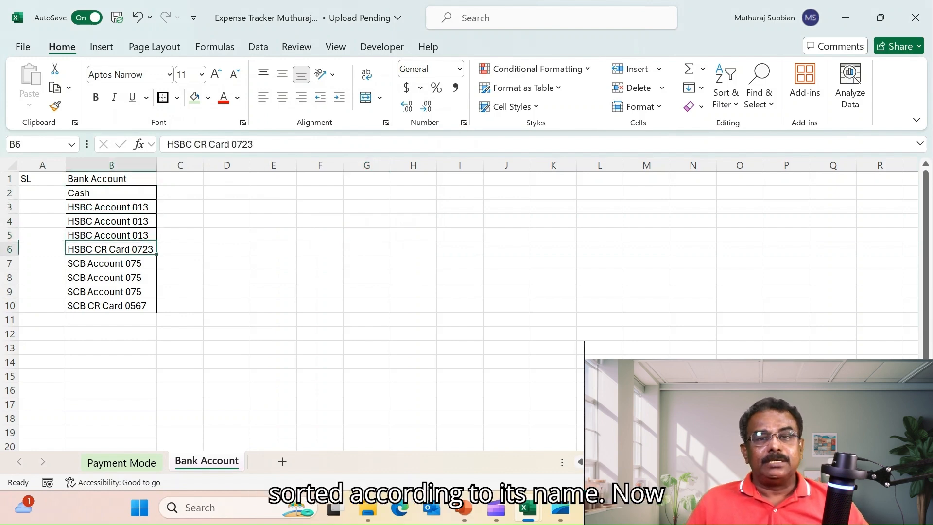
{"action": "key", "text": "Up"}
{"action": "key", "text": "Down"}
{"action": "key", "text": "Down"}
{"action": "key", "text": "Down"}
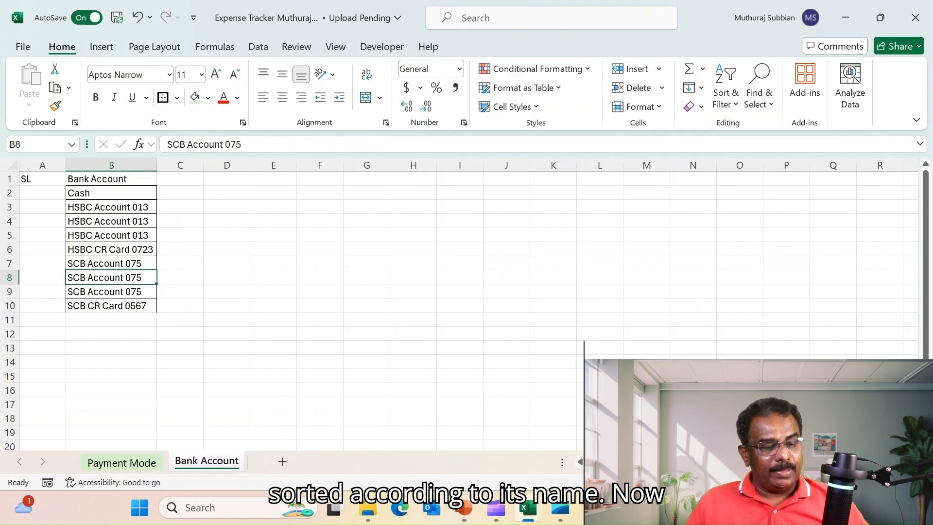
{"action": "left_click", "coordinate": [111, 221]}
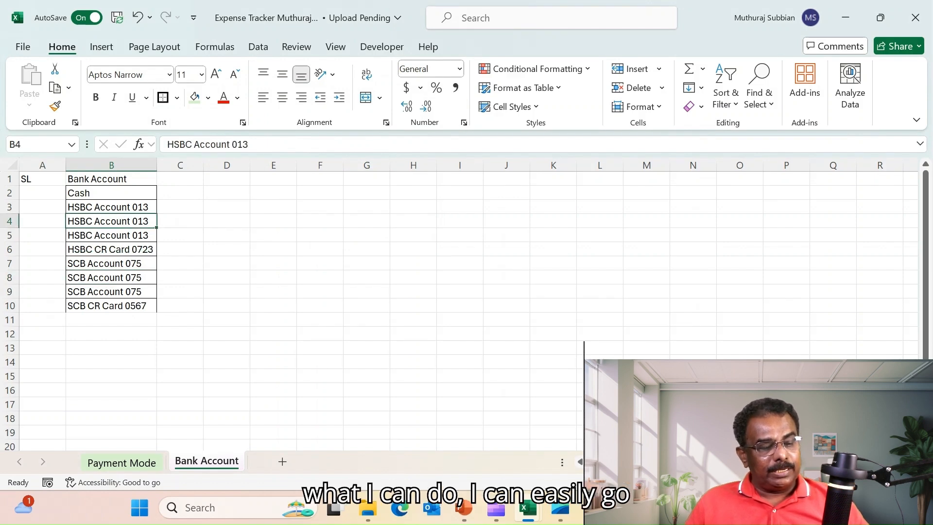
{"action": "left_click_drag", "start_coordinate": [9, 221], "coordinate": [10, 236]}
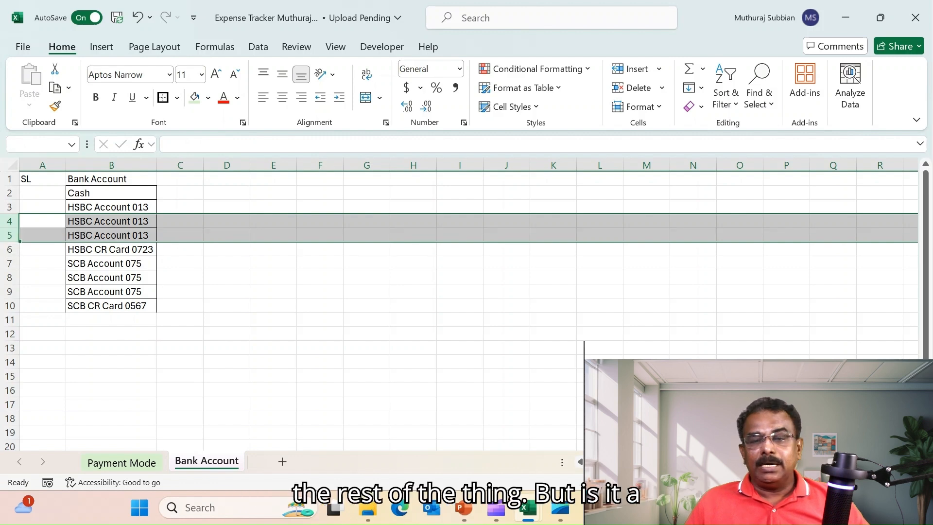
{"action": "left_click", "coordinate": [413, 262]}
{"action": "left_click", "coordinate": [273, 263]}
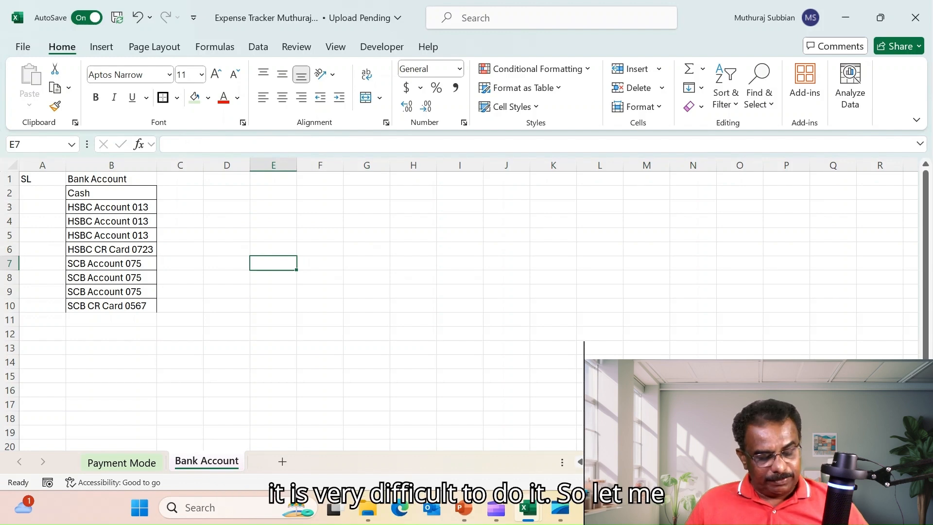
Undo the A to Z sort of the bank account list and look over its entries
{"action": "key", "text": "ctrl+z"}
{"action": "left_click", "coordinate": [226, 236]}
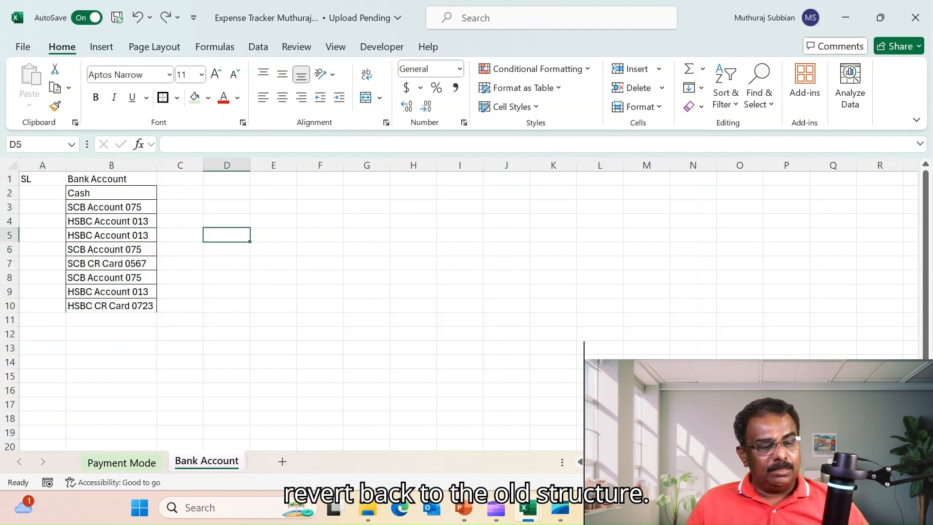
{"action": "left_click", "coordinate": [111, 207]}
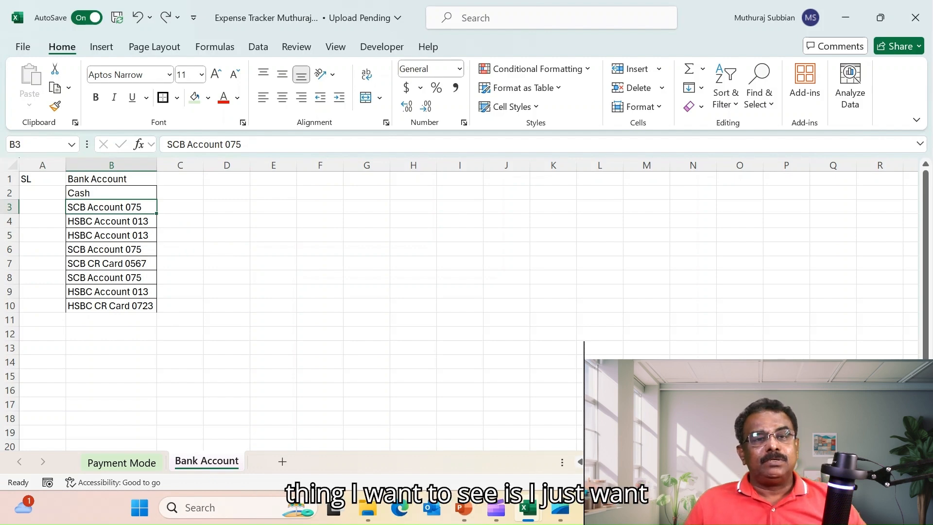
{"action": "key", "text": "ctrl+Down"}
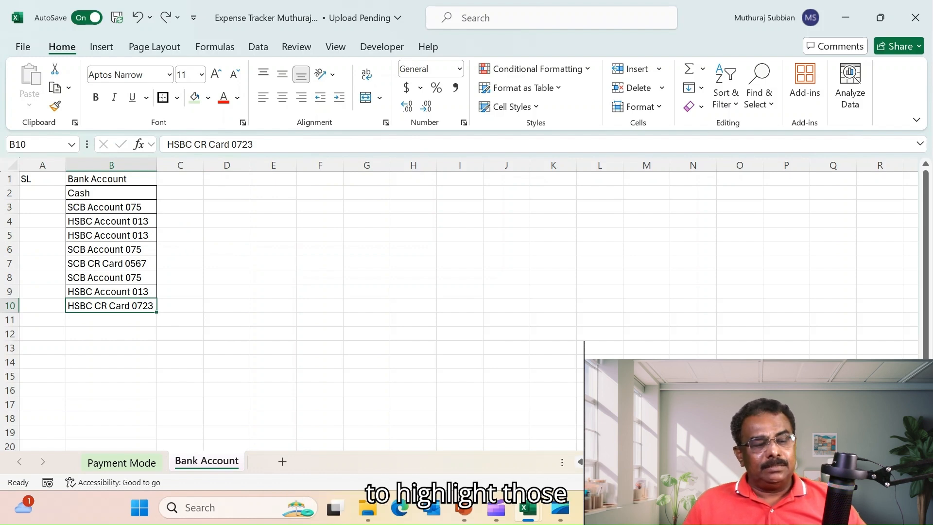
{"action": "left_click", "coordinate": [111, 221]}
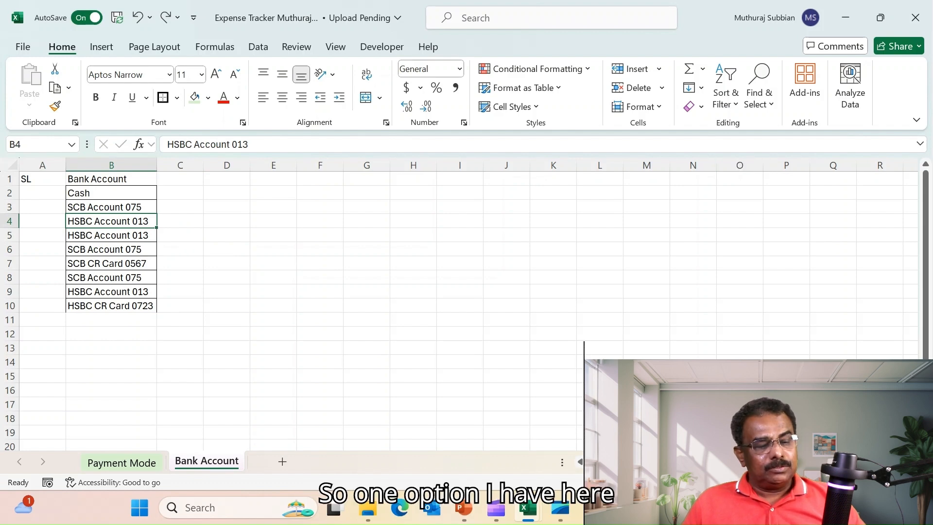
Create a new conditional formatting rule for bank account entries B2:B10 that formats only duplicate values
{"action": "left_click", "coordinate": [112, 193]}
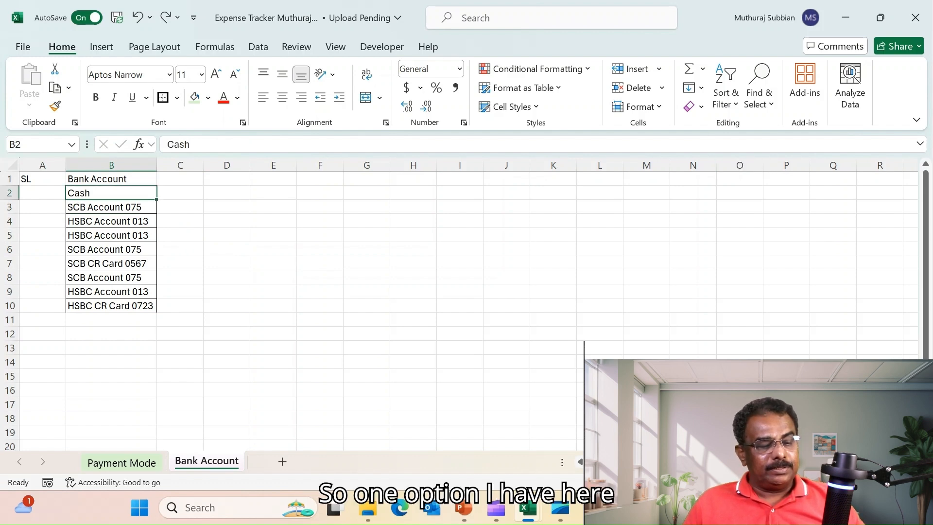
{"action": "key", "text": "ctrl+shift+Down"}
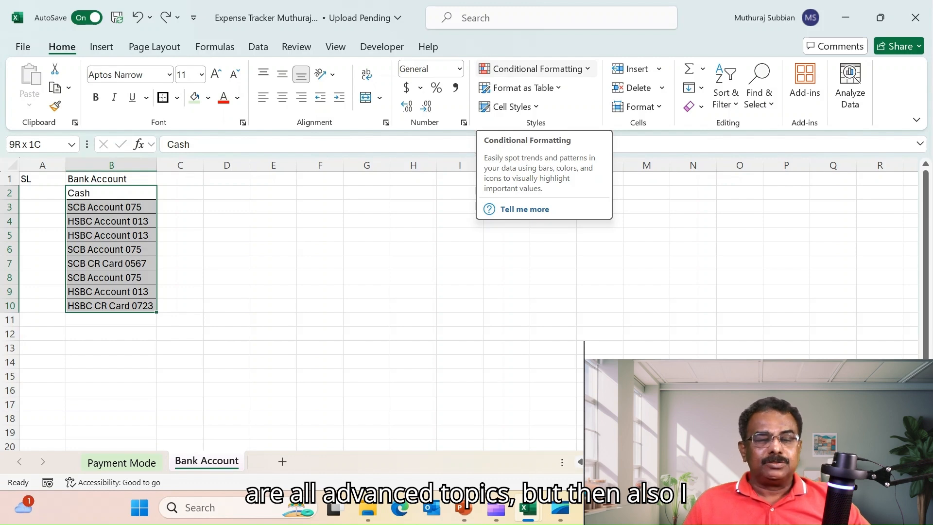
{"action": "left_click", "coordinate": [535, 69]}
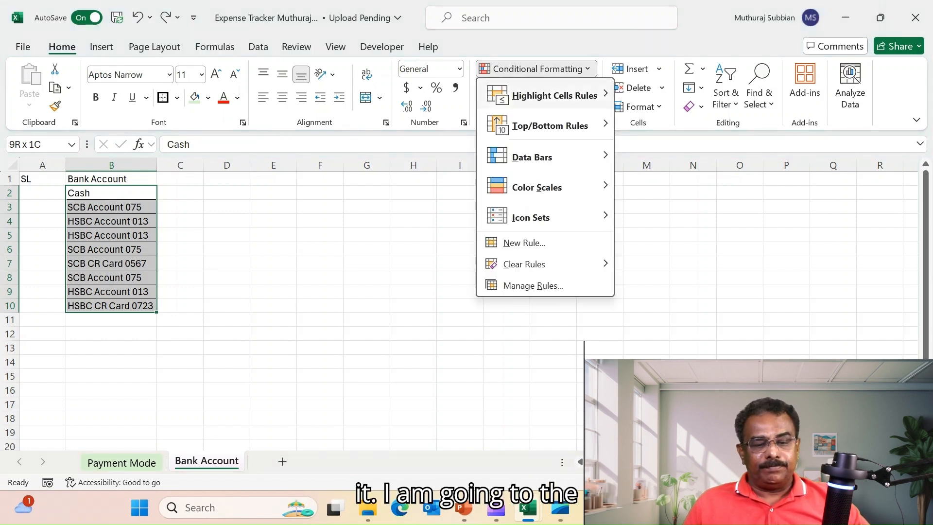
{"action": "mouse_move", "coordinate": [532, 157]}
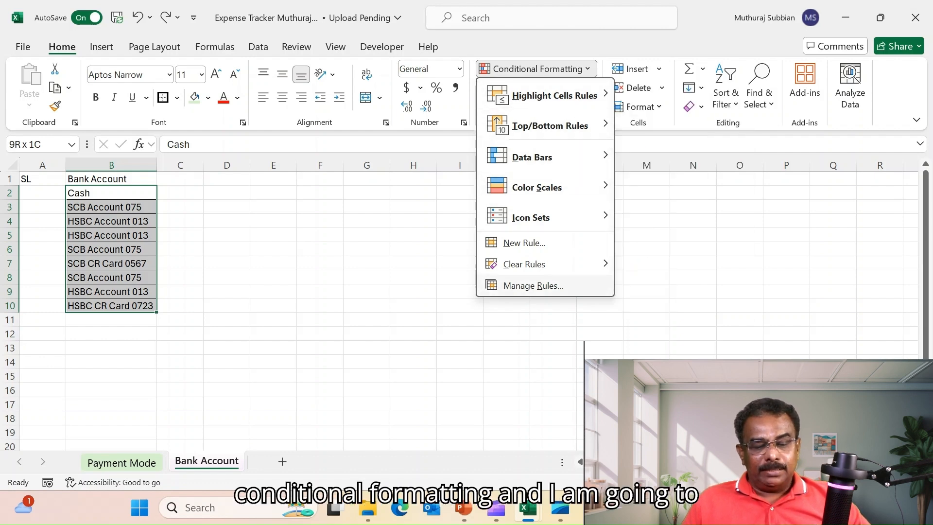
{"action": "left_click", "coordinate": [534, 285]}
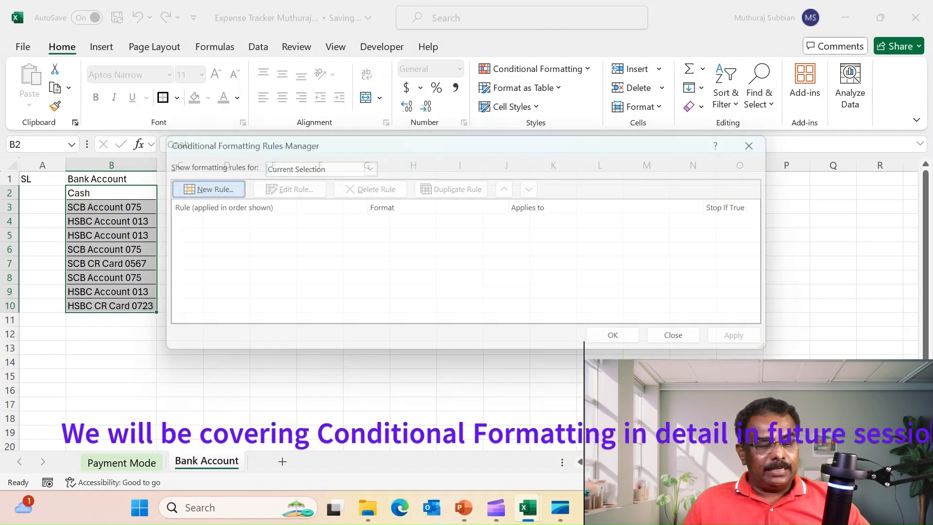
{"action": "left_click", "coordinate": [209, 189]}
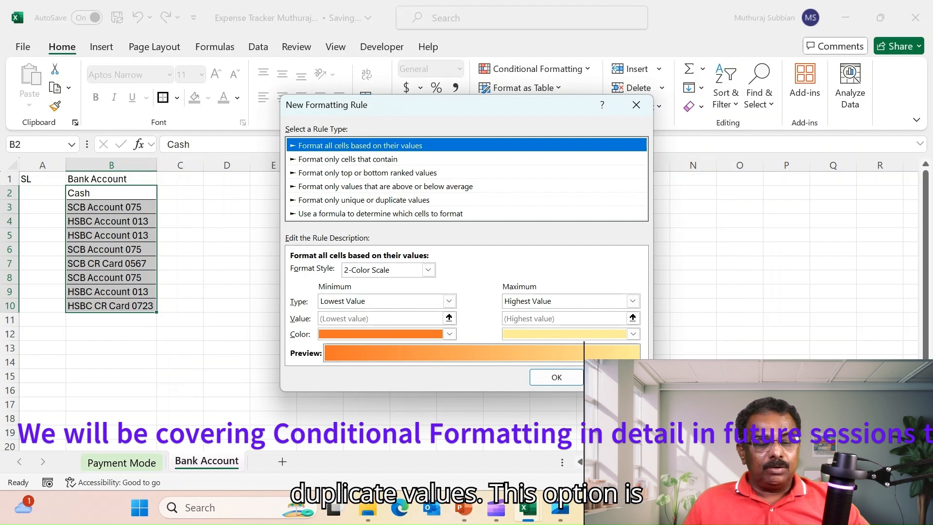
{"action": "left_click", "coordinate": [363, 200]}
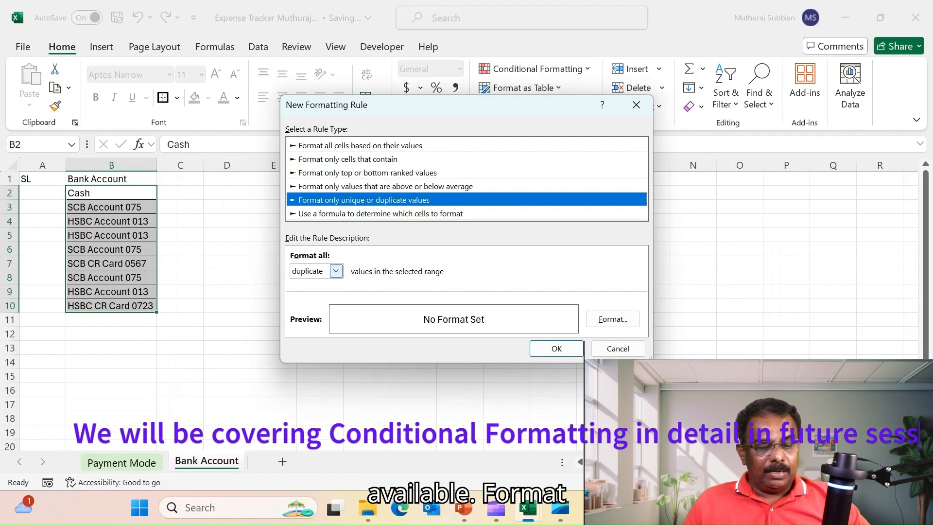
{"action": "left_click", "coordinate": [336, 271]}
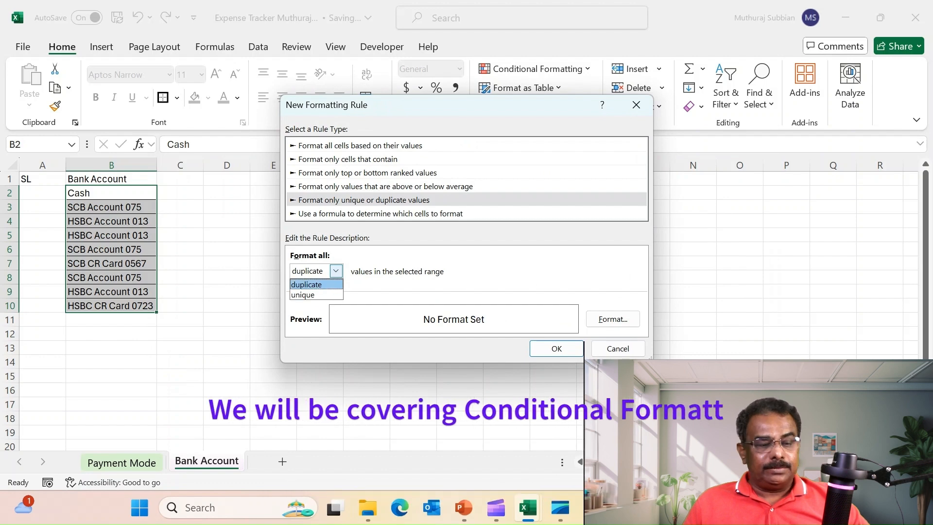
{"action": "left_click", "coordinate": [308, 284]}
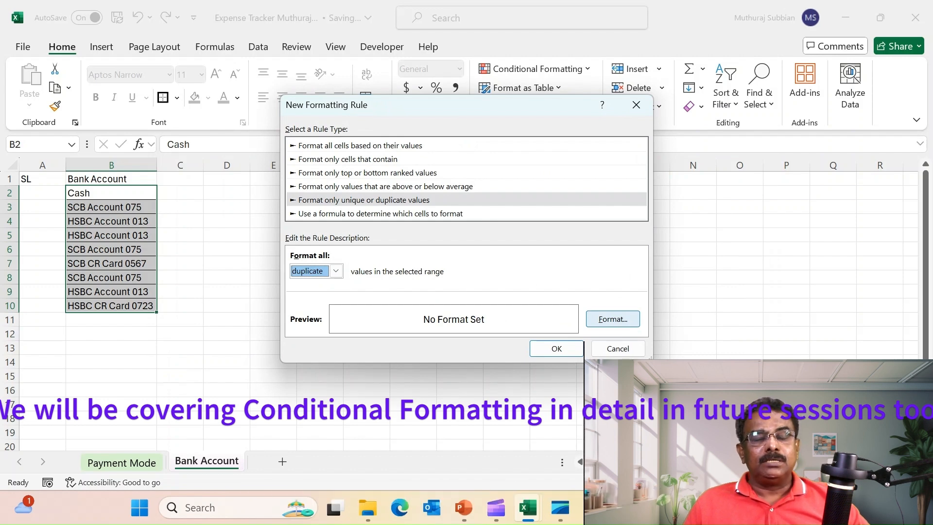
Give the duplicate-values rule a light grey fill and apply it to B2:B10
{"action": "left_click", "coordinate": [612, 319]}
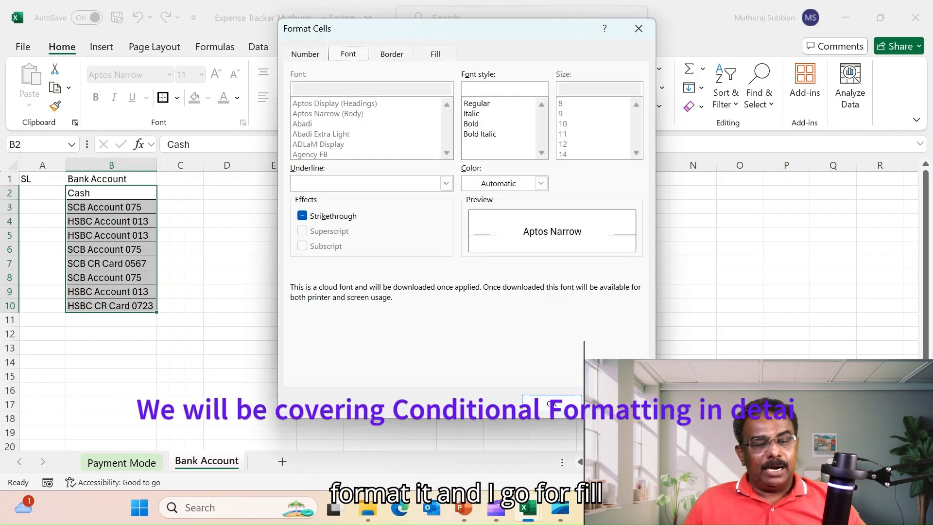
{"action": "left_click", "coordinate": [435, 54]}
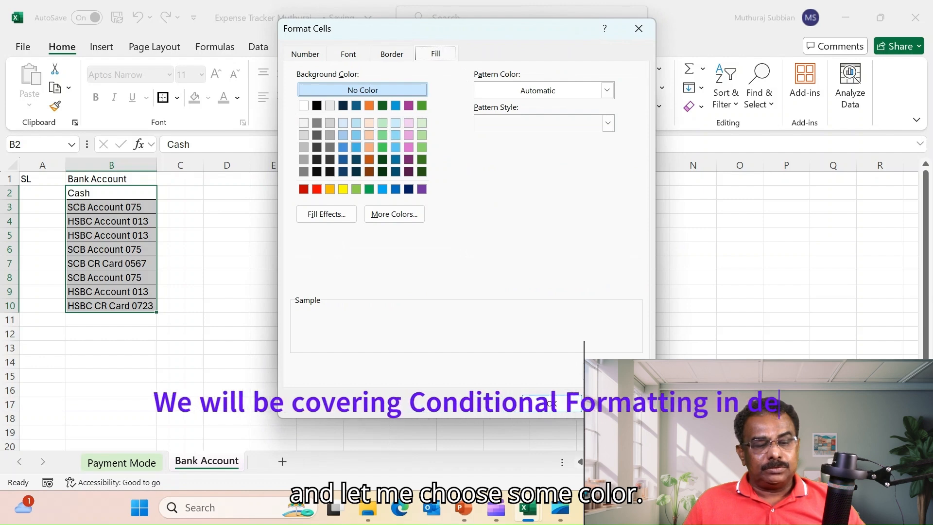
{"action": "left_click", "coordinate": [330, 122]}
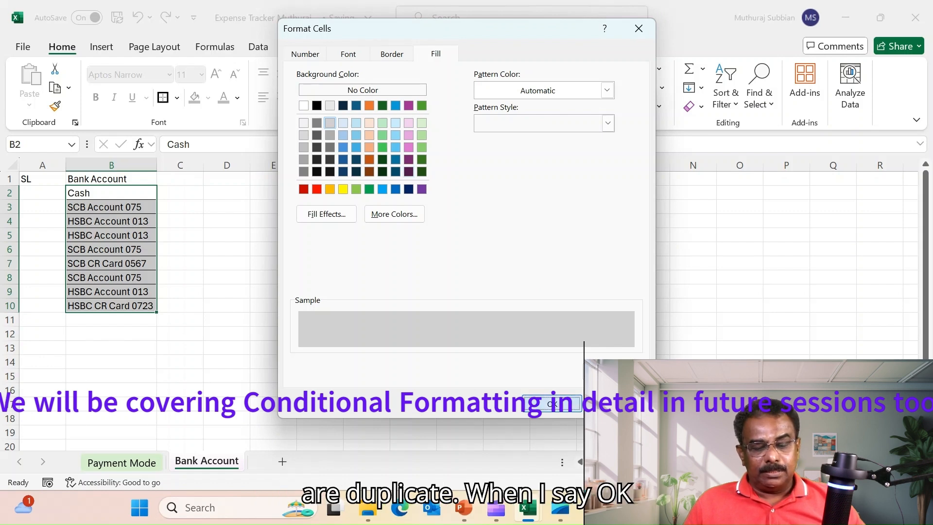
{"action": "left_click", "coordinate": [552, 403]}
{"action": "left_click", "coordinate": [556, 348]}
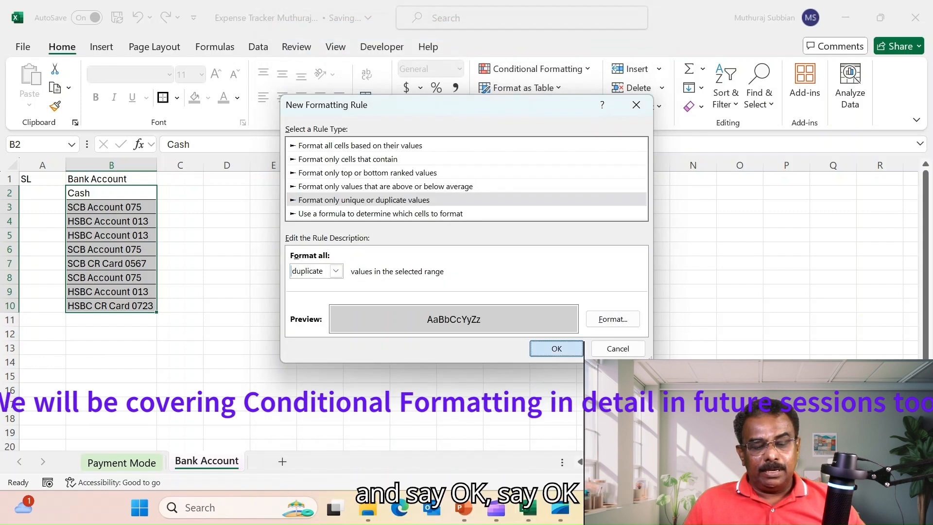
{"action": "left_click", "coordinate": [616, 337]}
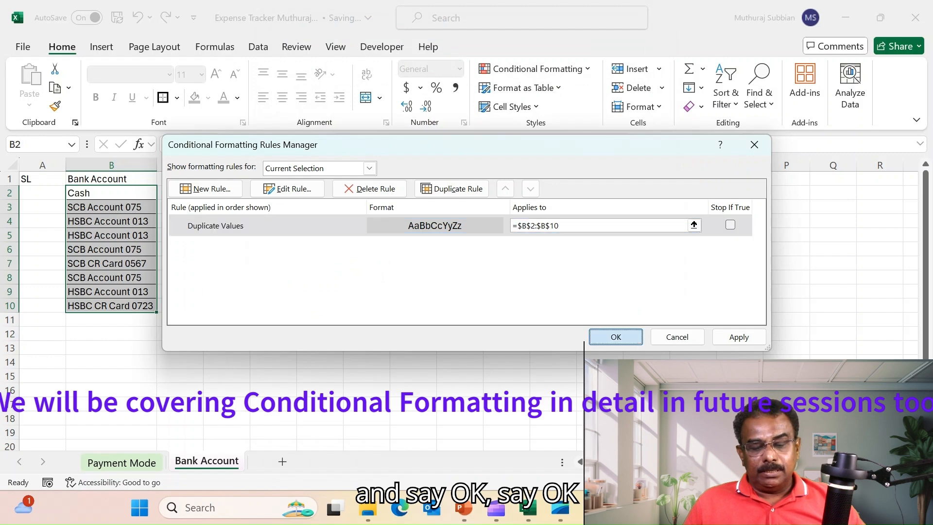
{"action": "left_click", "coordinate": [506, 319]}
Examine the highlighted bank account entries to see which accounts are repeated
{"action": "left_click", "coordinate": [111, 207]}
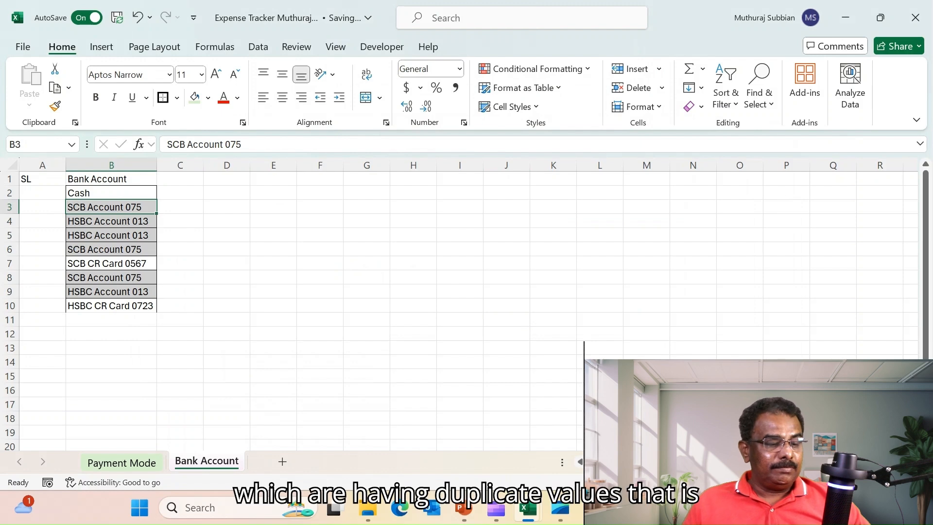
{"action": "key", "text": "Down"}
{"action": "key", "text": "Down"}
{"action": "key", "text": "Down"}
{"action": "key", "text": "Up"}
{"action": "key", "text": "Up"}
{"action": "key", "text": "Up"}
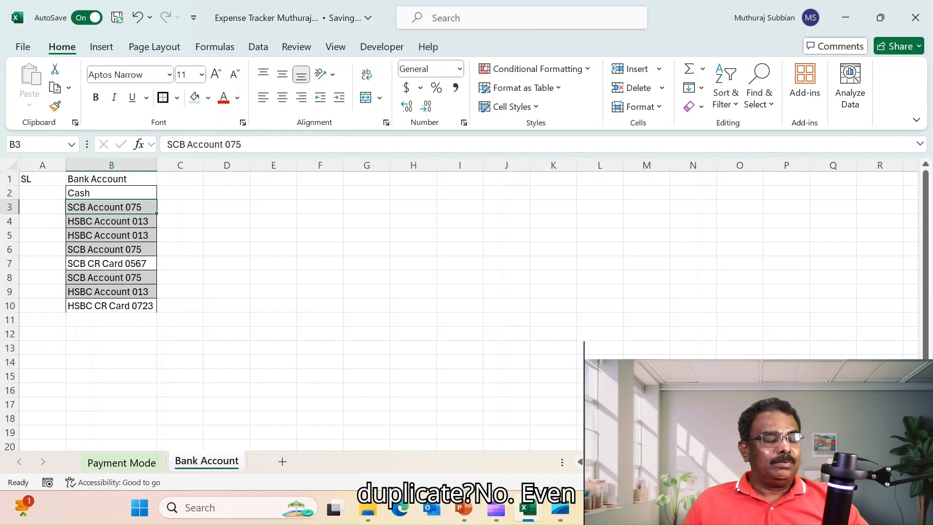
{"action": "key", "text": "Down"}
{"action": "key", "text": "Down"}
{"action": "key", "text": "Down"}
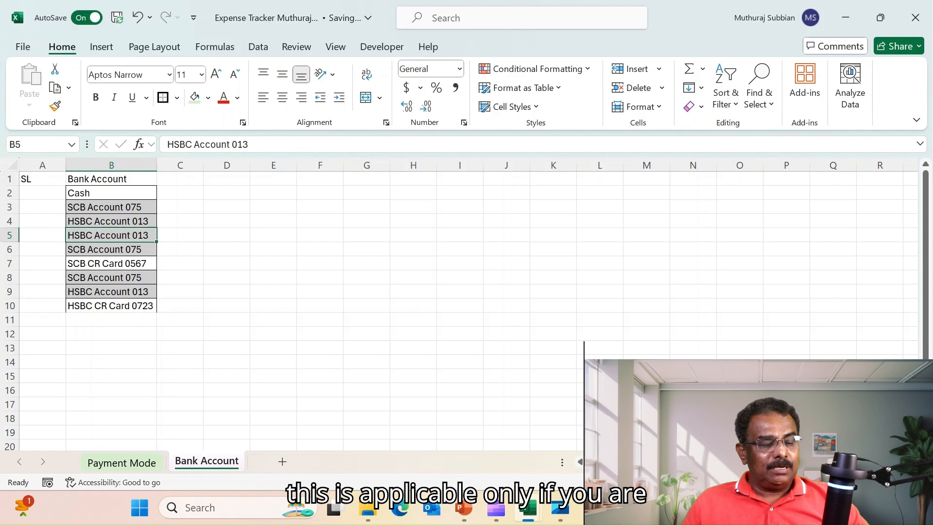
{"action": "key", "text": "Down"}
{"action": "key", "text": "Down"}
{"action": "key", "text": "Down"}
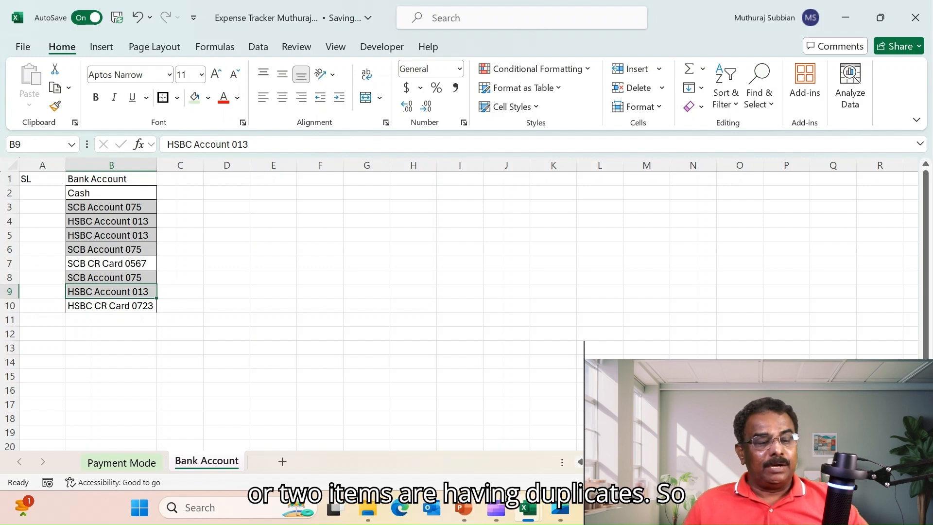
Undo the conditional formatting that highlights duplicate bank accounts
{"action": "key", "text": "ctrl+z"}
{"action": "left_click", "coordinate": [413, 320]}
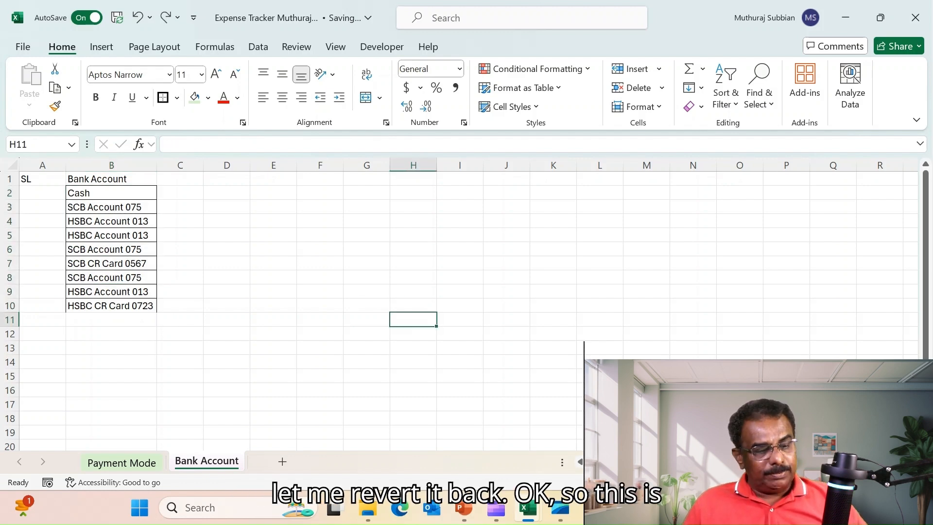
{"action": "left_click", "coordinate": [111, 193]}
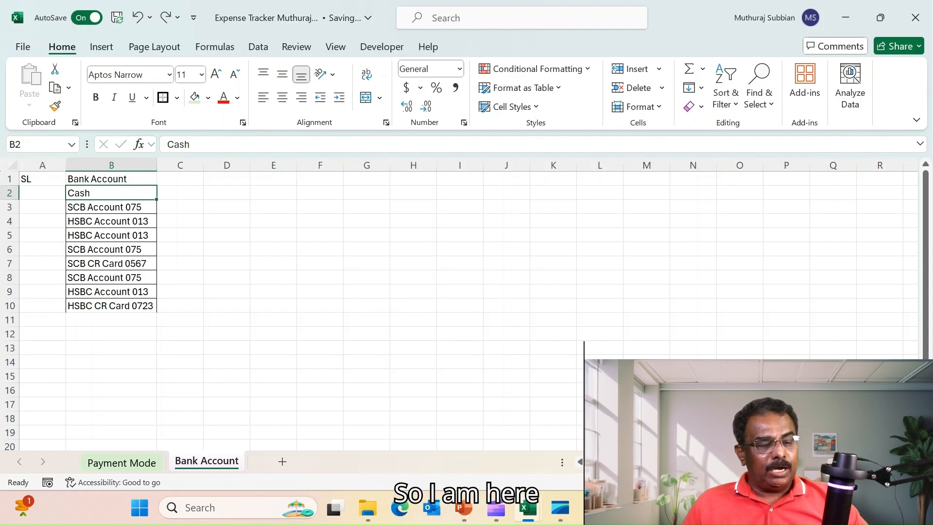
Remove duplicates from the Bank Account column B1:B10, continuing with the current selection and treating the first row as headers, and review the remaining entries
{"action": "left_click", "coordinate": [111, 179]}
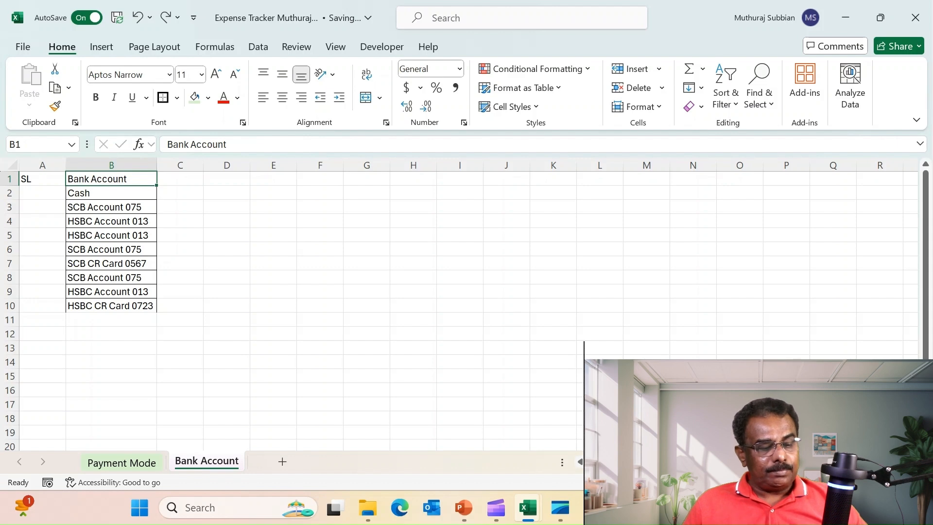
{"action": "key", "text": "ctrl+shift+Down"}
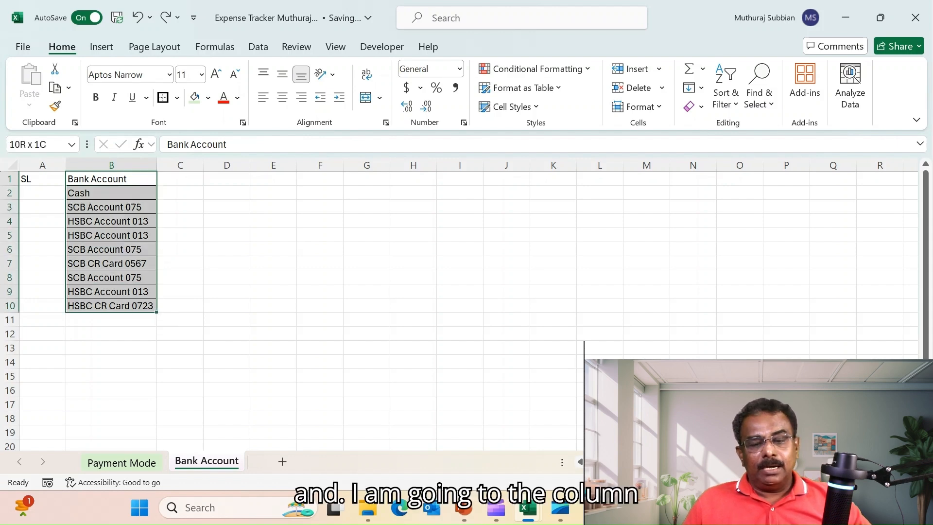
{"action": "left_click", "coordinate": [258, 47]}
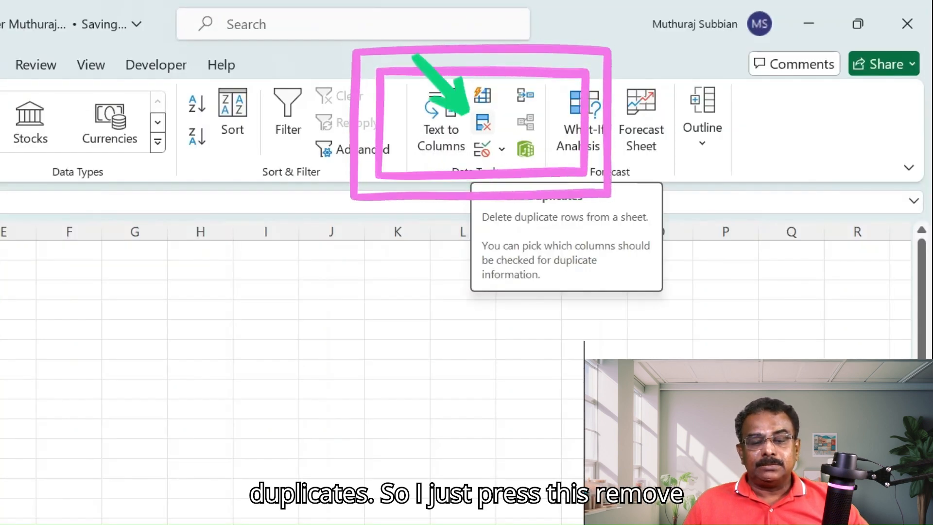
{"action": "left_click", "coordinate": [483, 123]}
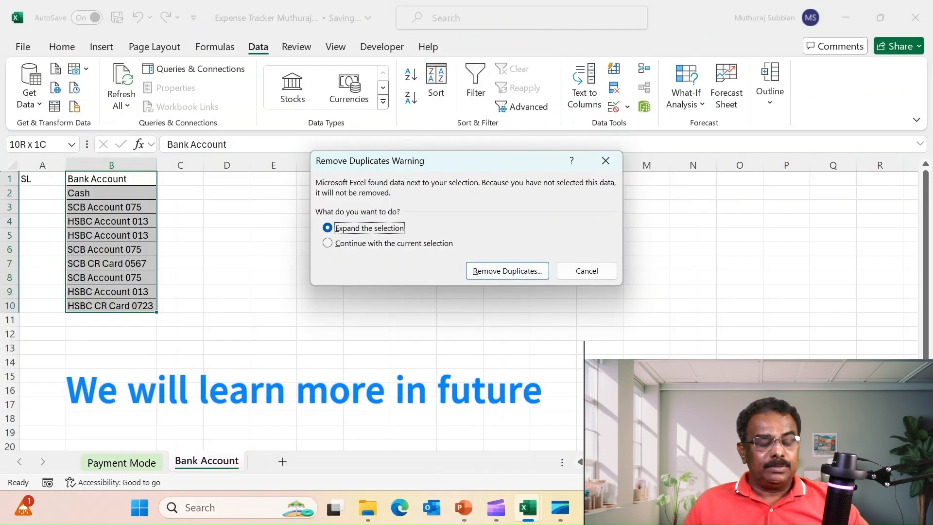
{"action": "key", "text": "Down"}
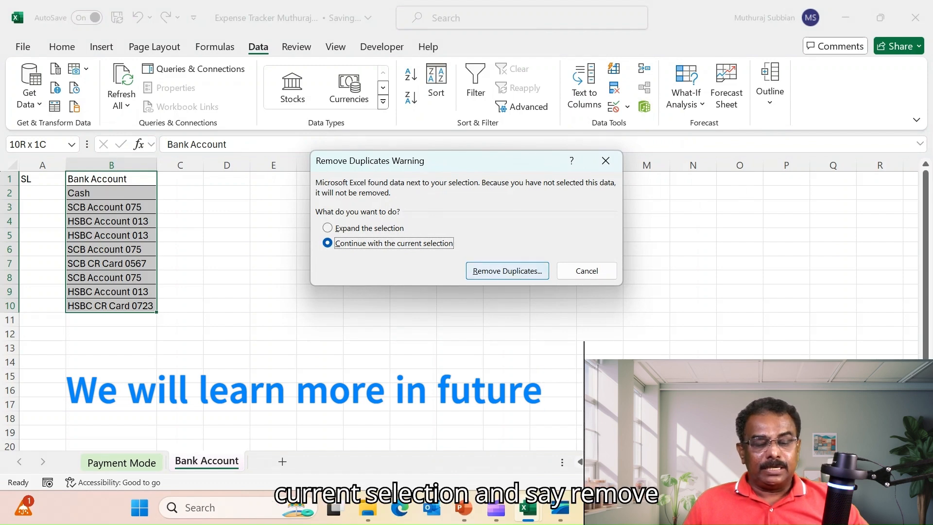
{"action": "key", "text": "Return"}
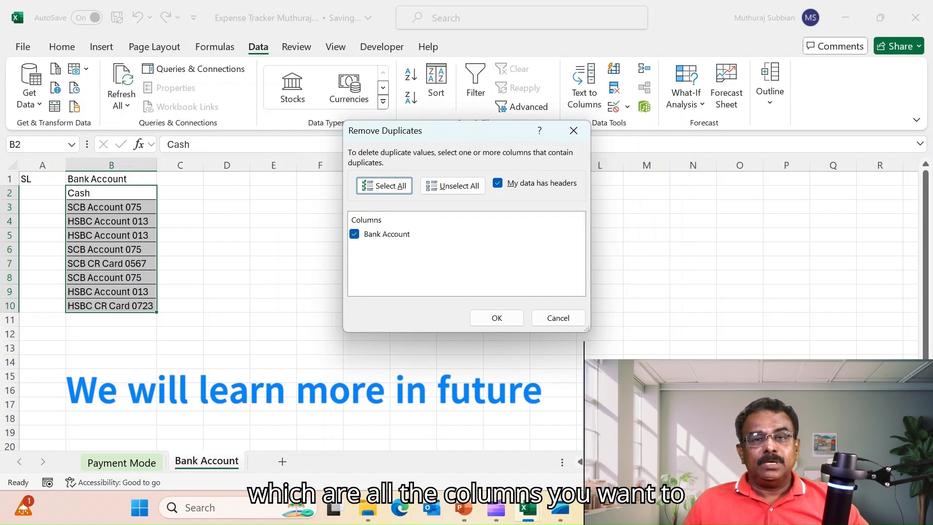
{"action": "left_click", "coordinate": [497, 317]}
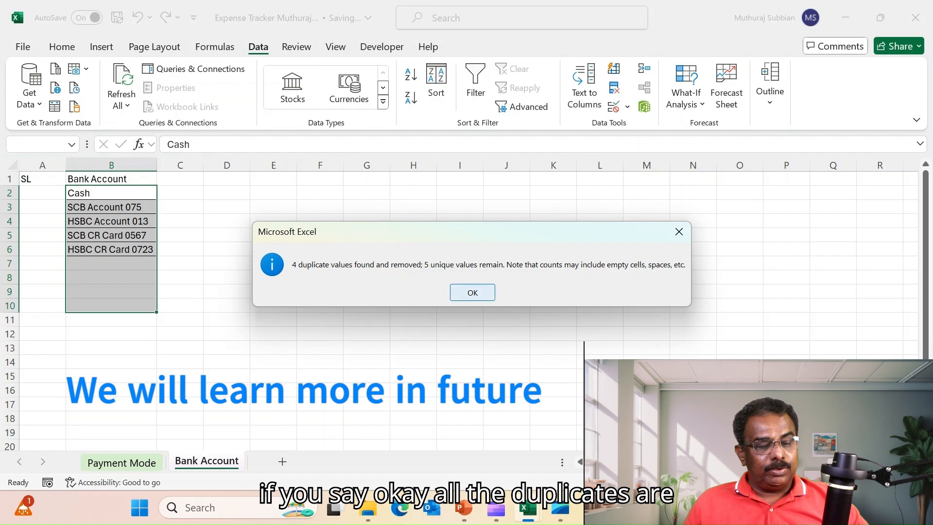
{"action": "left_click", "coordinate": [471, 292]}
{"action": "left_click", "coordinate": [320, 263]}
{"action": "left_click", "coordinate": [111, 193]}
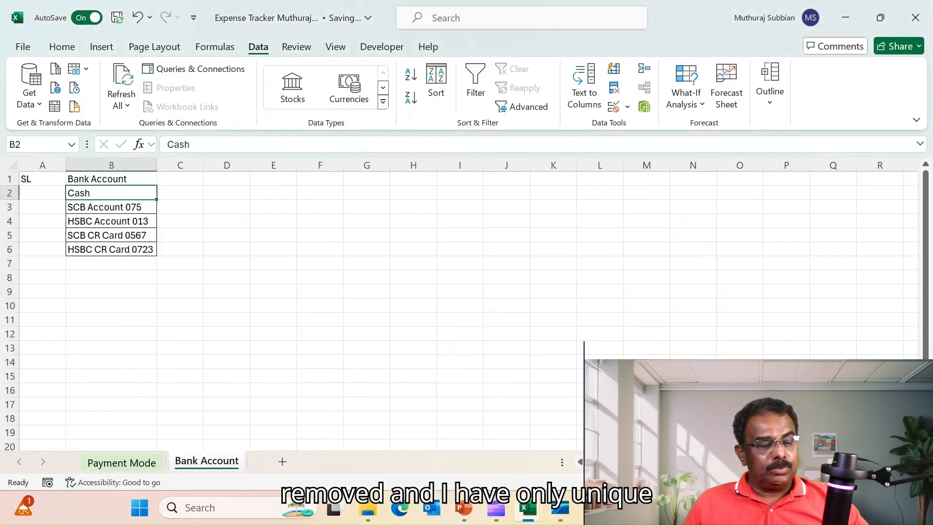
{"action": "key", "text": "Down"}
{"action": "key", "text": "Down"}
{"action": "key", "text": "Down"}
{"action": "key", "text": "Down"}
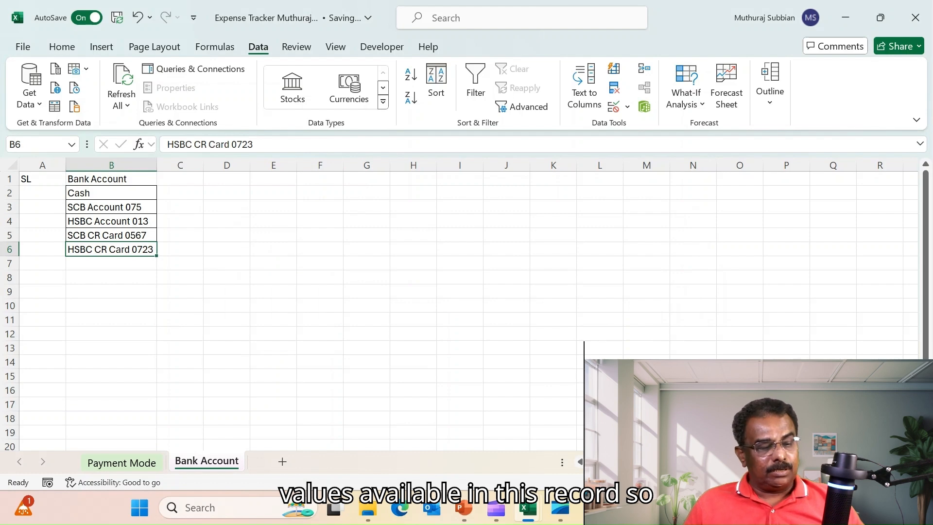
Number the bank accounts in the SL column from 1 to 5 by filling the series 1, 2 through A6
{"action": "left_click", "coordinate": [42, 193]}
{"action": "type", "text": "1"}
{"action": "key", "text": "Return"}
{"action": "type", "text": "2"}
{"action": "key", "text": "Return"}
{"action": "left_click", "coordinate": [43, 193]}
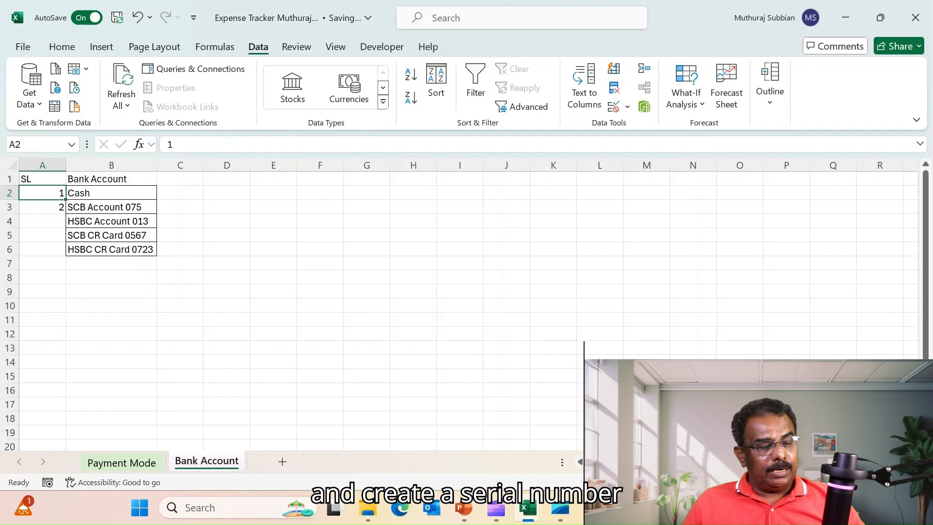
{"action": "key", "text": "shift+Down"}
{"action": "double_click", "coordinate": [65, 214]}
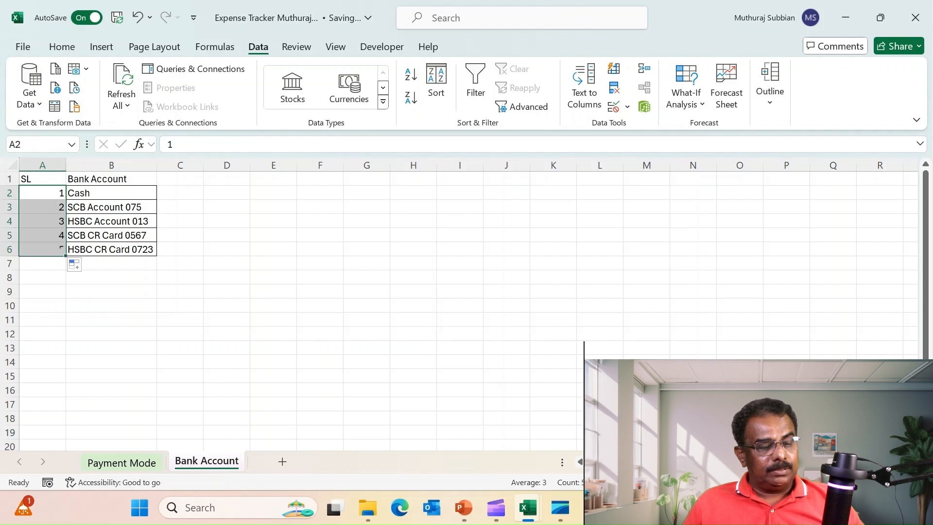
{"action": "left_click", "coordinate": [273, 235]}
Enter "Monthly" in C1 as the heading beside Bank Account
{"action": "left_click", "coordinate": [112, 179]}
{"action": "left_click", "coordinate": [180, 179]}
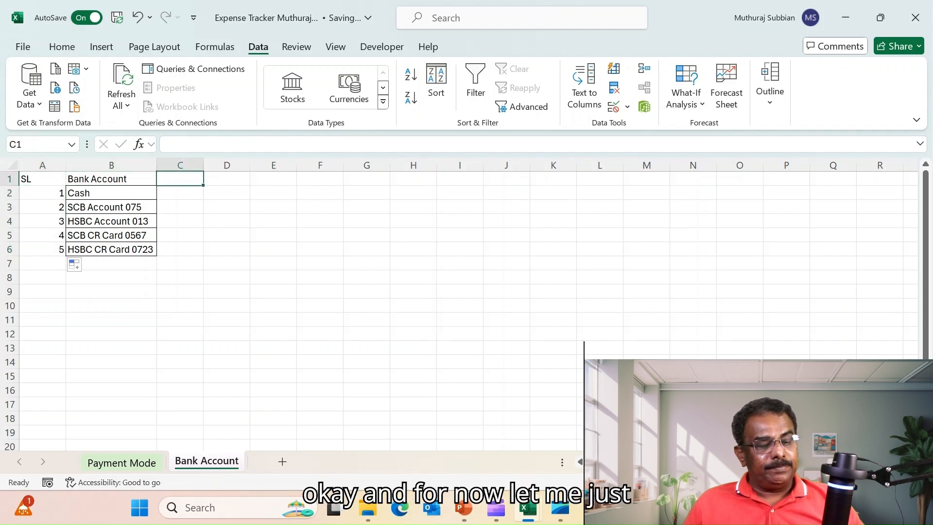
{"action": "type", "text": "Monthly"}
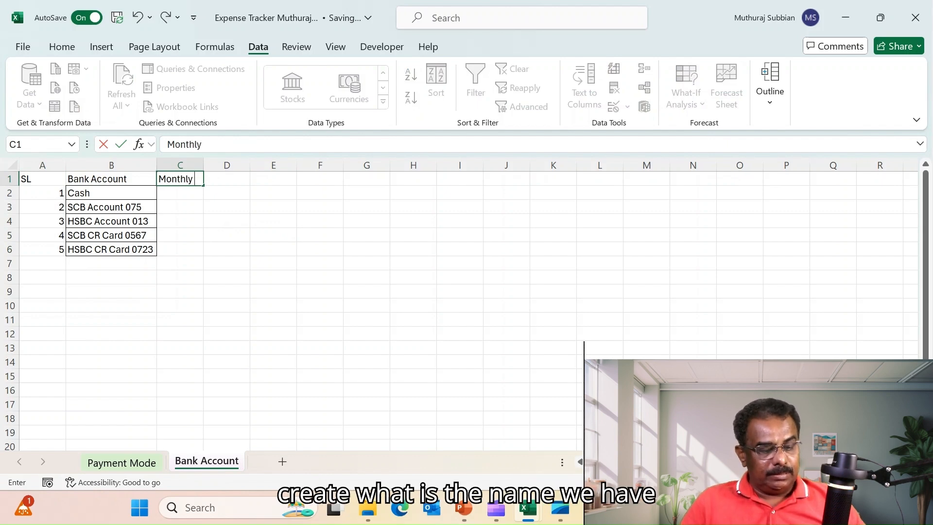
Copy the Monthly Limit and Annual Limit headings from the Payment Mode sheet into C1:D1 of the Bank Account sheet
{"action": "left_click", "coordinate": [121, 463]}
{"action": "left_click_drag", "start_coordinate": [347, 196], "coordinate": [417, 196]}
{"action": "key", "text": "ctrl+c"}
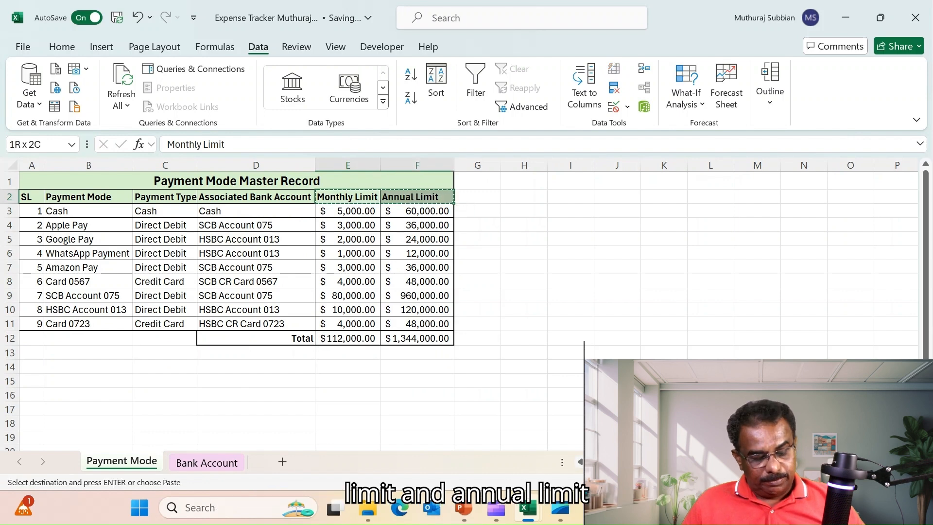
{"action": "key", "text": "ctrl+Page_Down"}
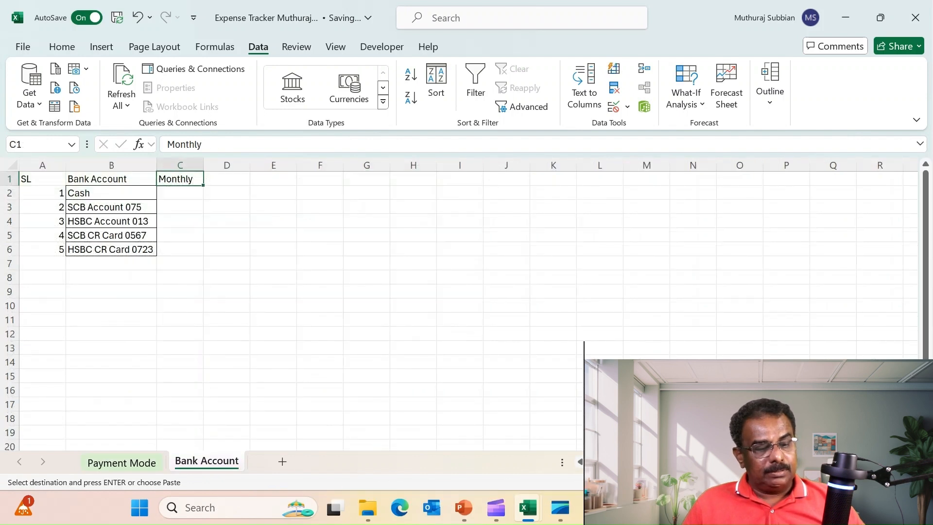
{"action": "key", "text": "ctrl+v"}
{"action": "left_click", "coordinate": [274, 221]}
Apply all borders to the bank account table A1:D6 and remove its fill colour
{"action": "left_click", "coordinate": [43, 178]}
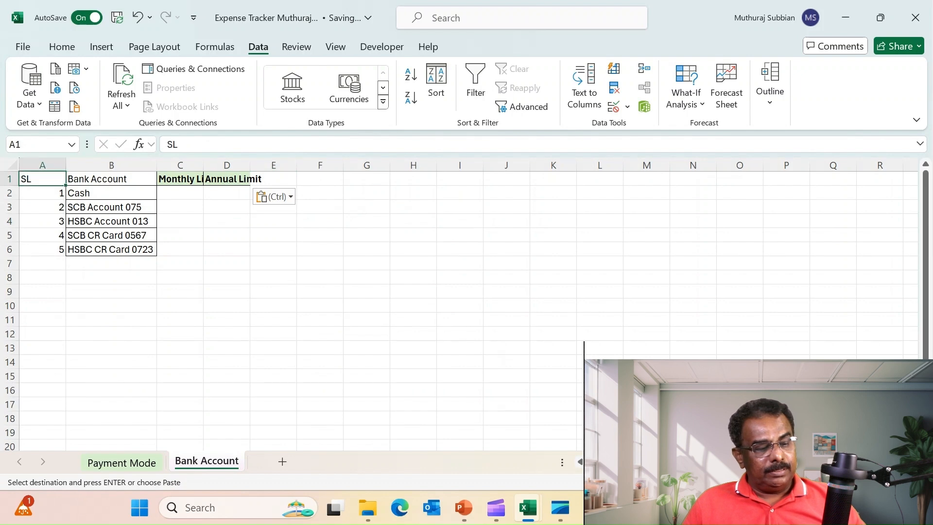
{"action": "left_click_drag", "start_coordinate": [42, 179], "coordinate": [227, 249]}
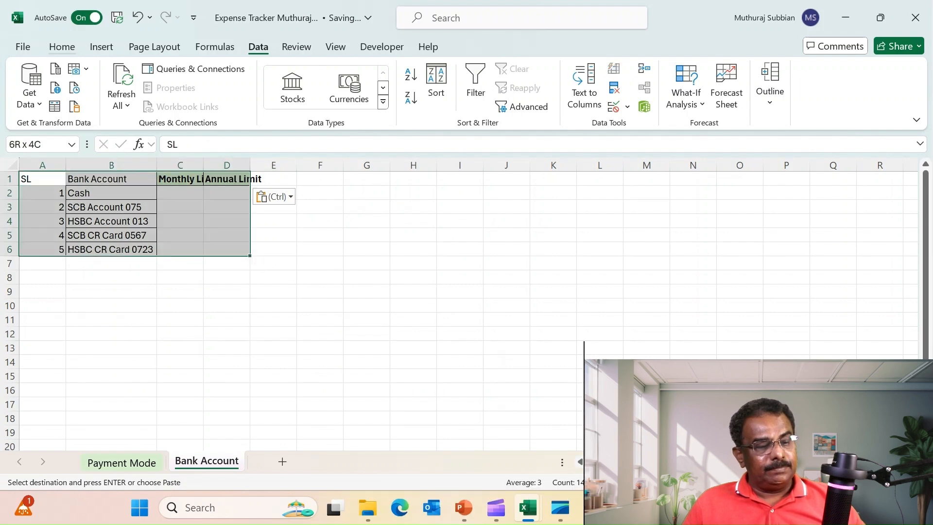
{"action": "left_click", "coordinate": [61, 46]}
{"action": "left_click", "coordinate": [179, 98]}
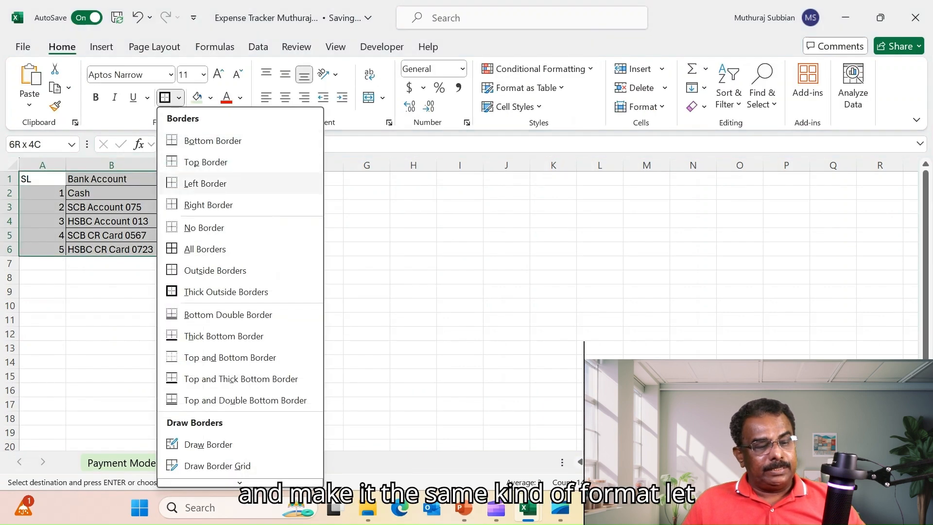
{"action": "left_click", "coordinate": [204, 249]}
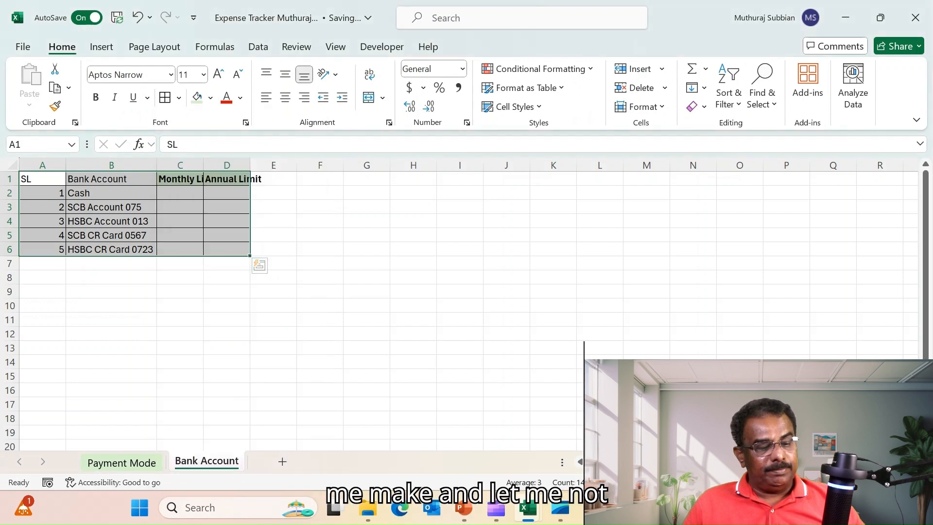
{"action": "left_click", "coordinate": [210, 97]}
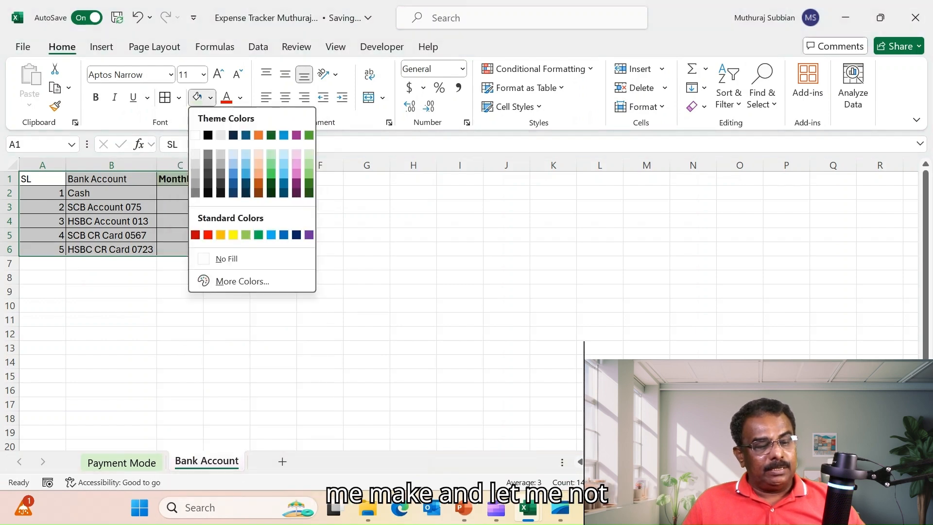
{"action": "left_click", "coordinate": [226, 259]}
{"action": "left_click", "coordinate": [413, 262]}
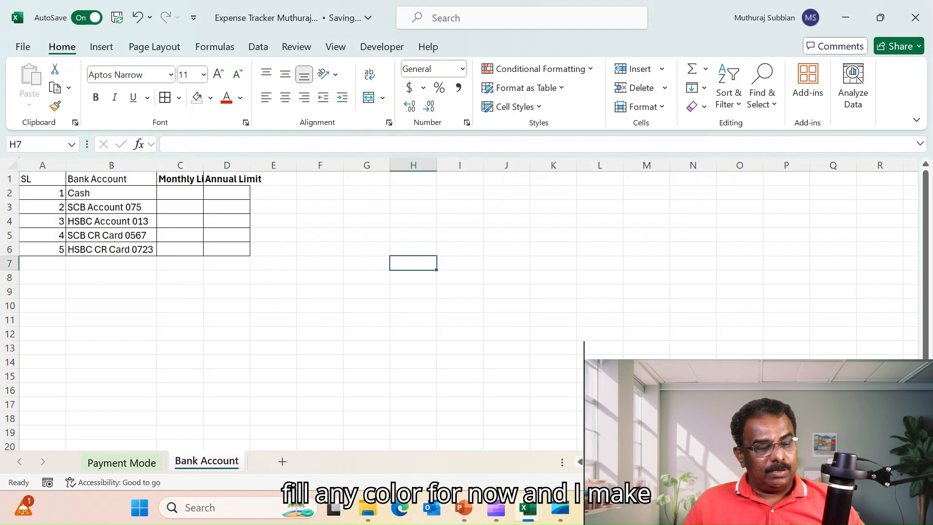
Make the header row A1:D1 of the bank account table bold
{"action": "left_click", "coordinate": [42, 179]}
{"action": "key", "text": "ctrl+shift+Right"}
{"action": "left_click", "coordinate": [96, 98]}
{"action": "left_click", "coordinate": [274, 263]}
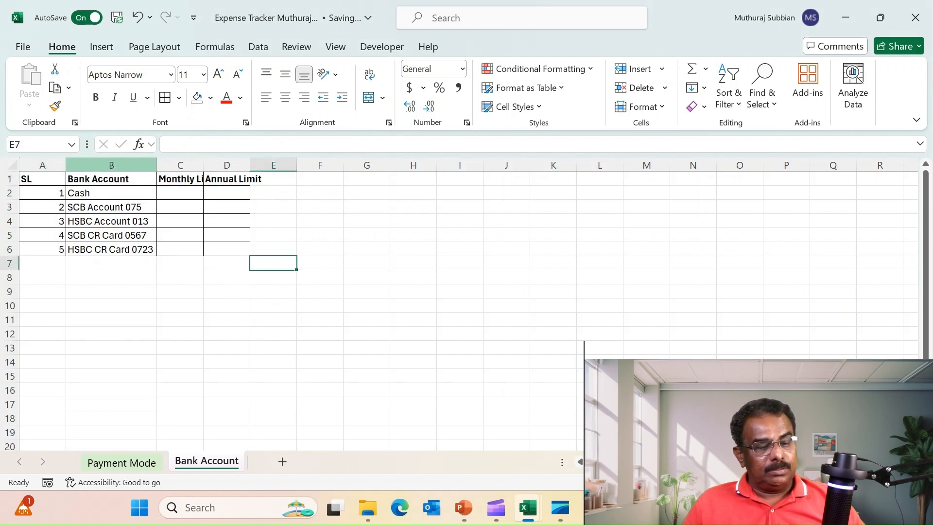
Autofit columns A to D to their contents and widen the SL column slightly
{"action": "left_click", "coordinate": [42, 166]}
{"action": "left_click", "coordinate": [226, 165], "text": "shift"}
{"action": "double_click", "coordinate": [250, 165]}
{"action": "left_click", "coordinate": [367, 221]}
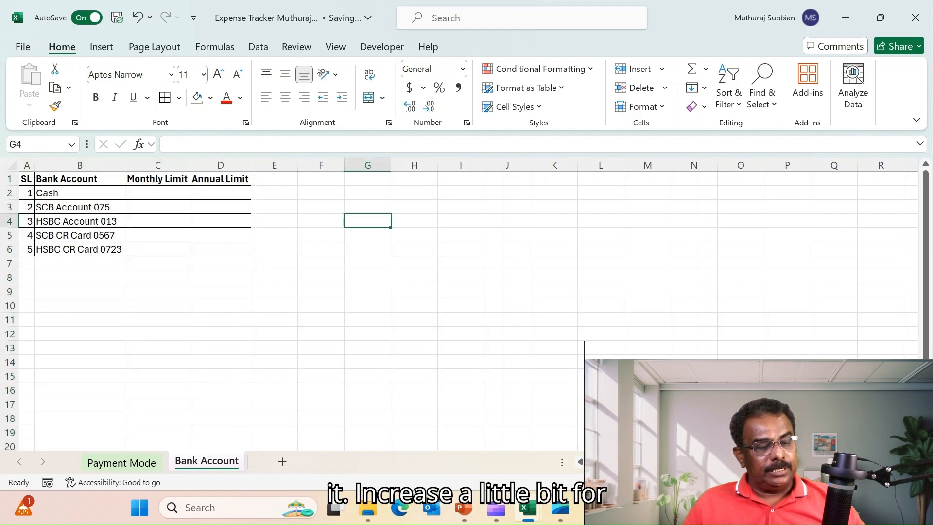
{"action": "left_click_drag", "start_coordinate": [35, 165], "coordinate": [46, 166]}
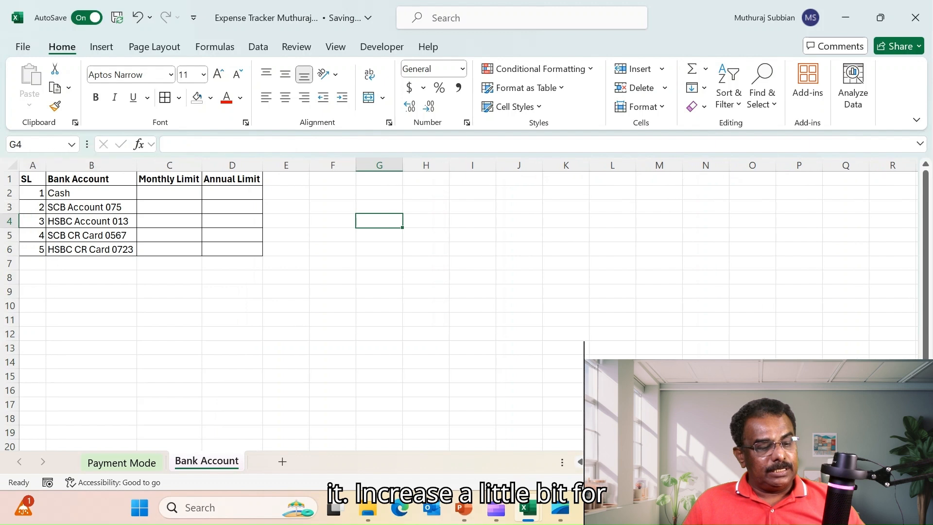
Insert a row above the headers and add the bold title "Bank Account Master", merged and centred across A1:D1
{"action": "left_click", "coordinate": [169, 193]}
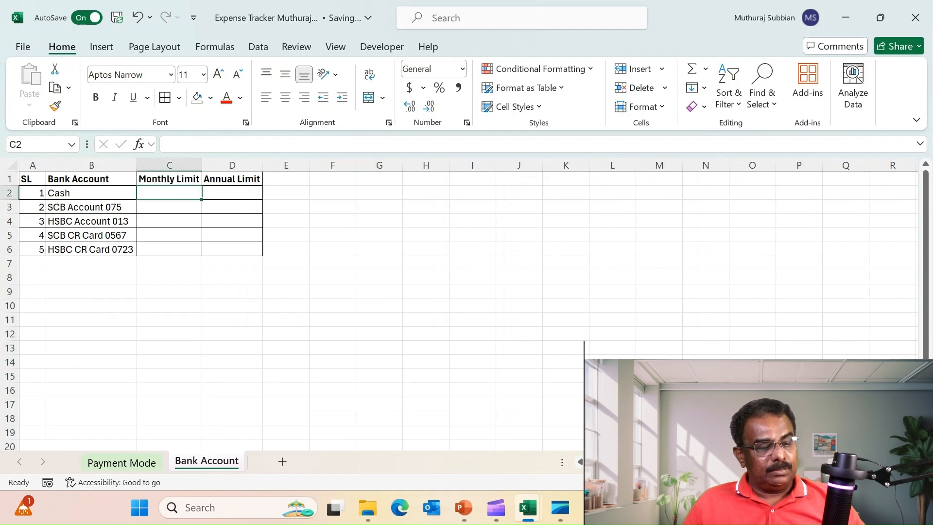
{"action": "left_click", "coordinate": [33, 179]}
{"action": "left_click", "coordinate": [9, 178]}
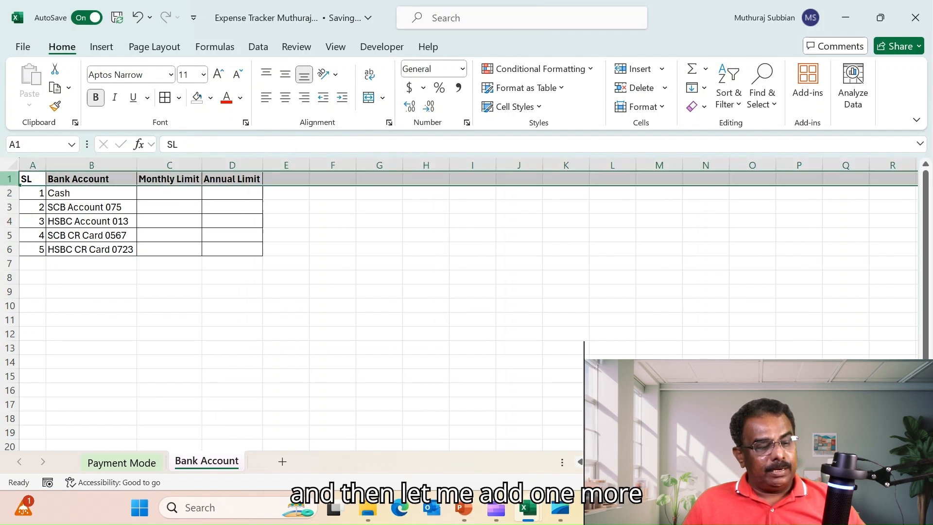
{"action": "right_click", "coordinate": [10, 179]}
{"action": "left_click", "coordinate": [47, 324]}
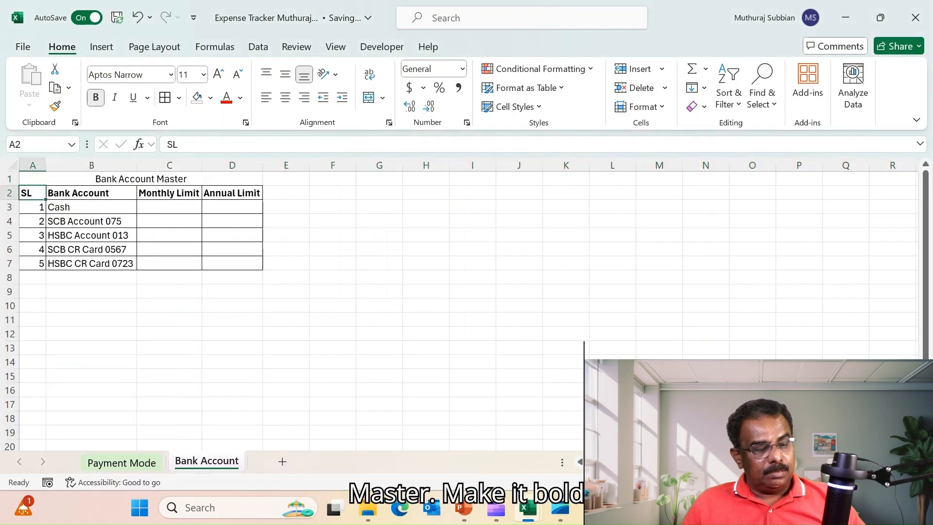
{"action": "key", "text": "Up"}
{"action": "key", "text": "ctrl+b"}
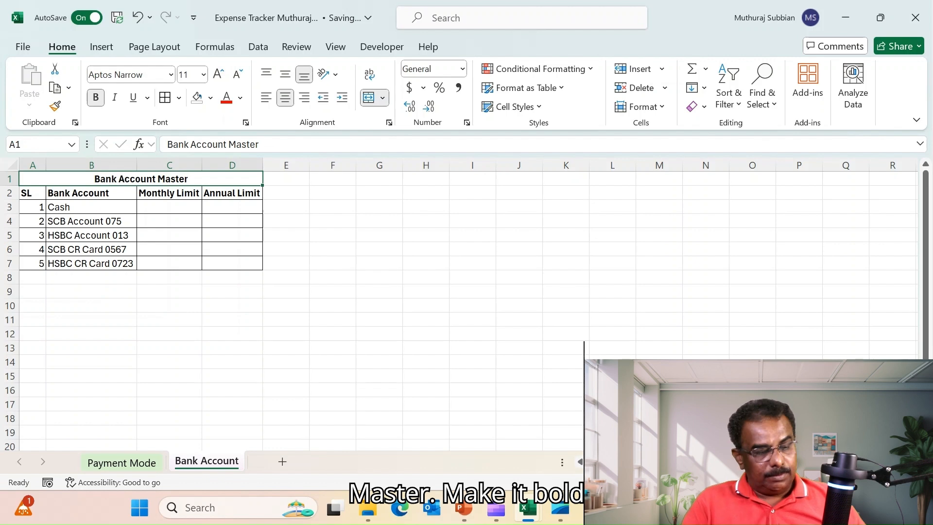
Fill the title and header rows A1:D2 with the lightest pink theme colour, matching the Bank Account sheet tab
{"action": "key", "text": "shift+Down"}
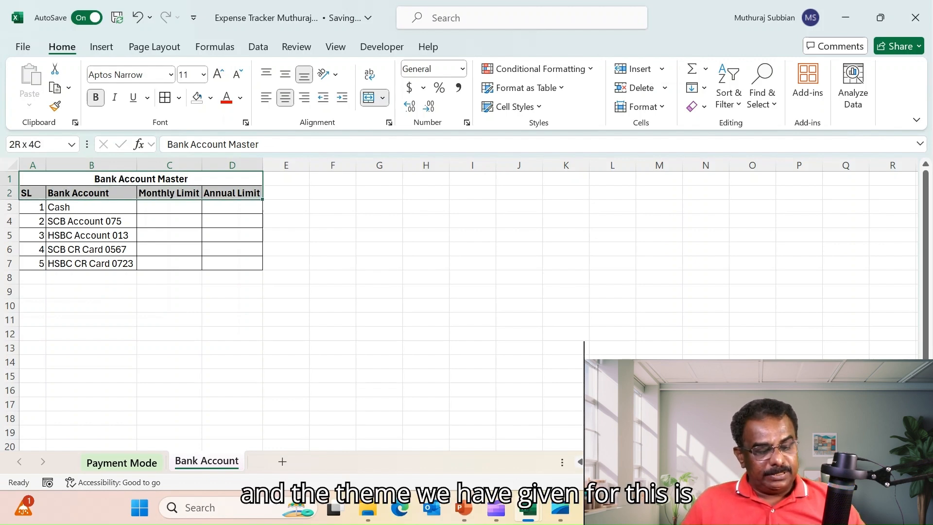
{"action": "key", "text": "ctrl+Page_Up"}
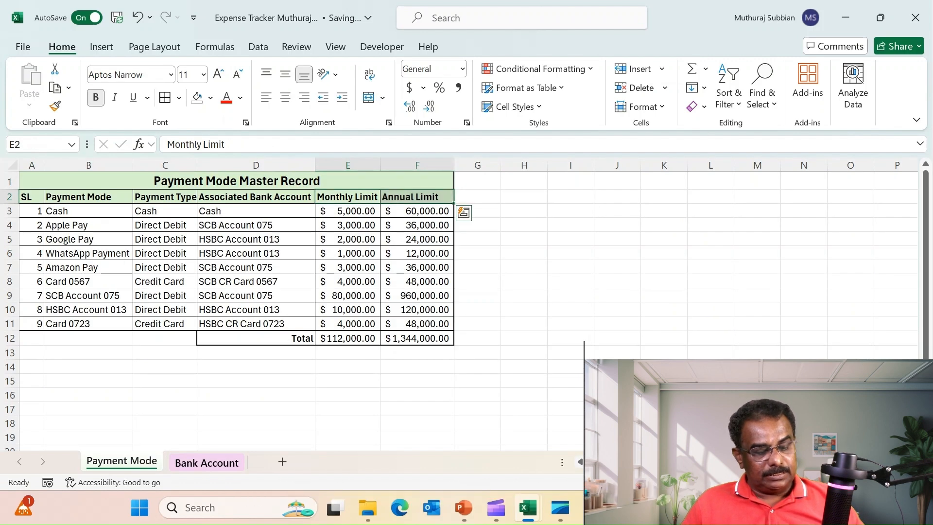
{"action": "key", "text": "ctrl+Page_Down"}
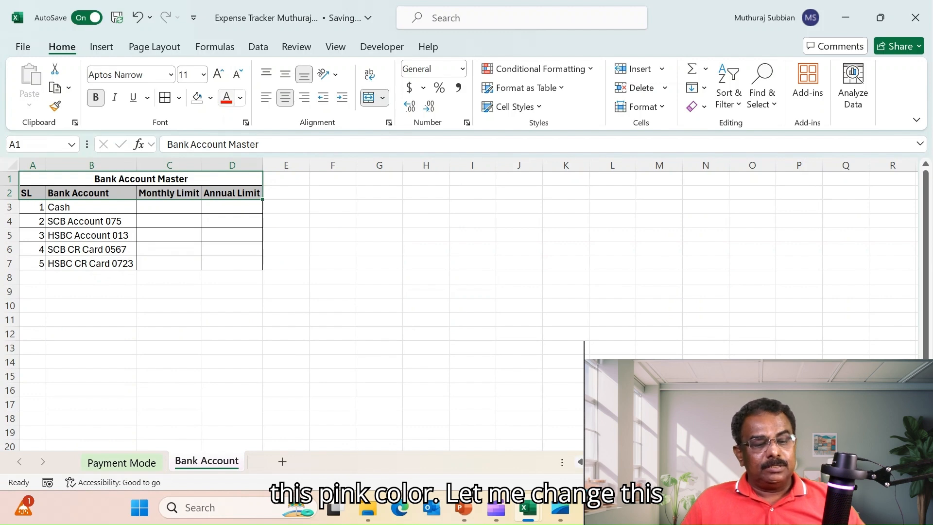
{"action": "left_click", "coordinate": [210, 97]}
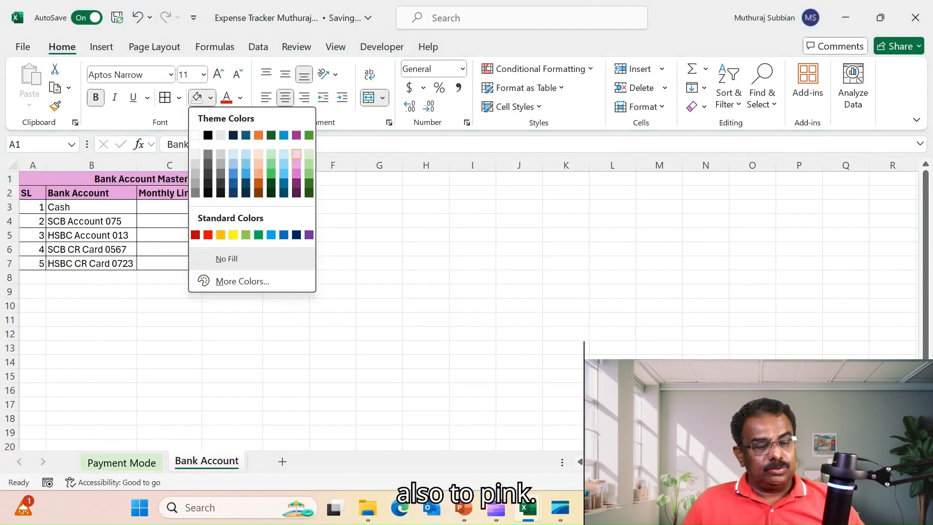
{"action": "left_click", "coordinate": [296, 154]}
{"action": "left_click", "coordinate": [380, 250]}
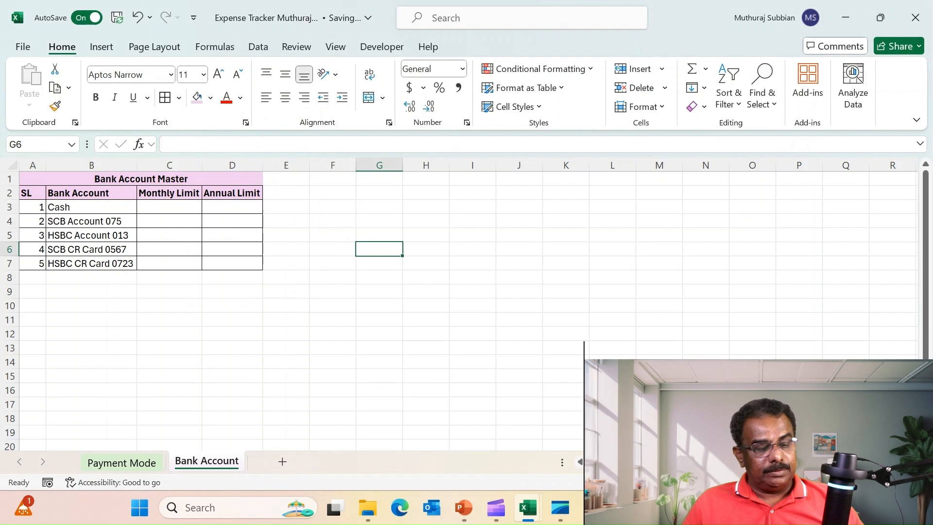
{"action": "key", "text": "ctrl+Page_Up"}
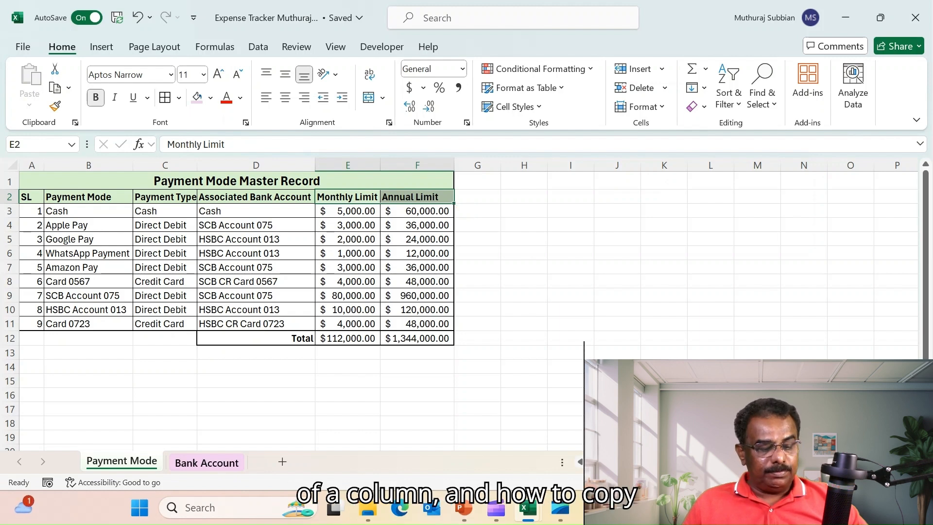
{"action": "key", "text": "ctrl+Page_Down"}
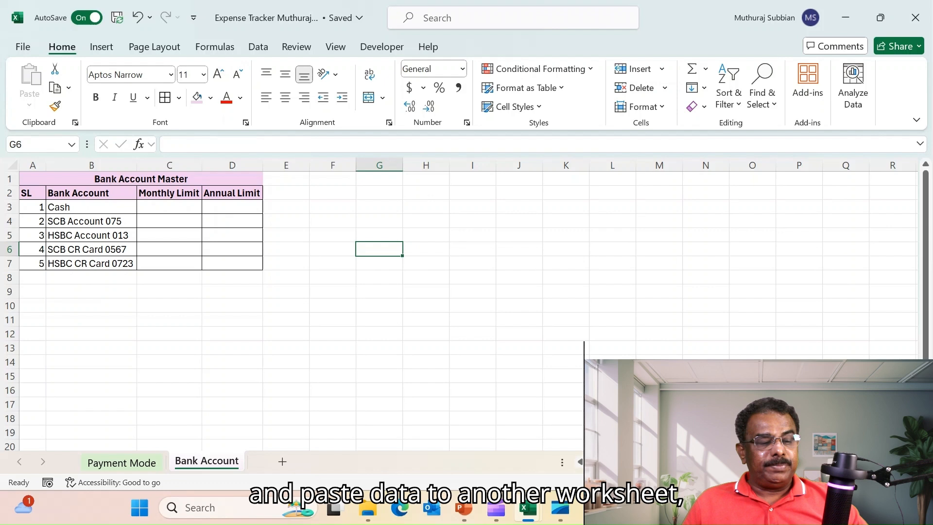
{"action": "left_click", "coordinate": [91, 207]}
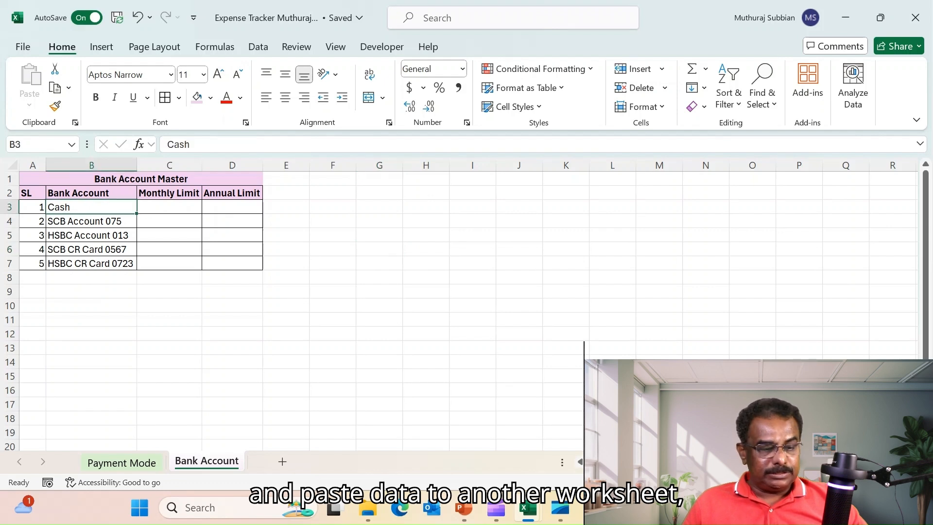